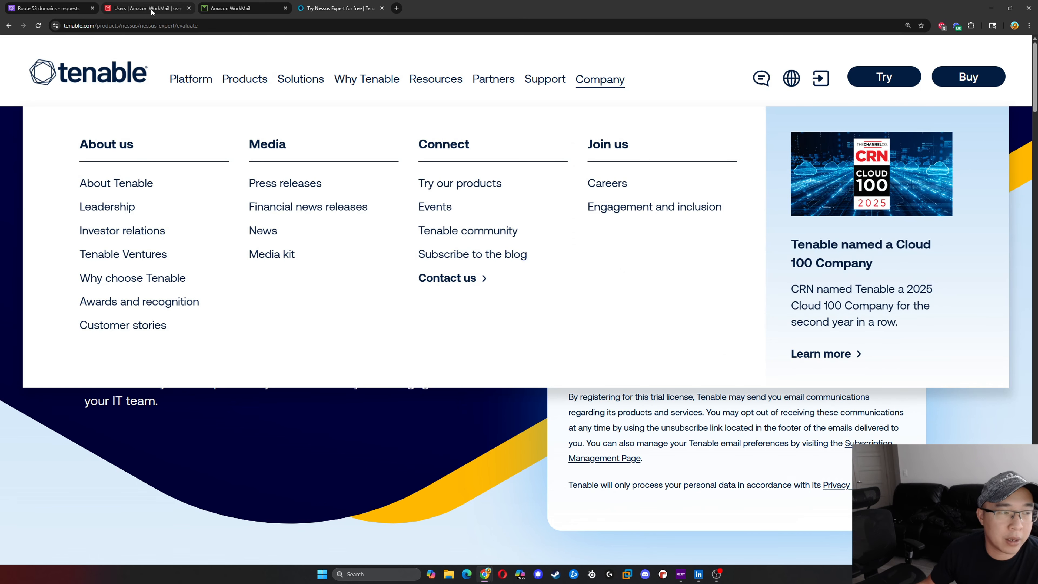
- Review the details of the enabled mail user in the Amazon WorkMail users list
{"action": "left_click", "coordinate": [151, 9]}
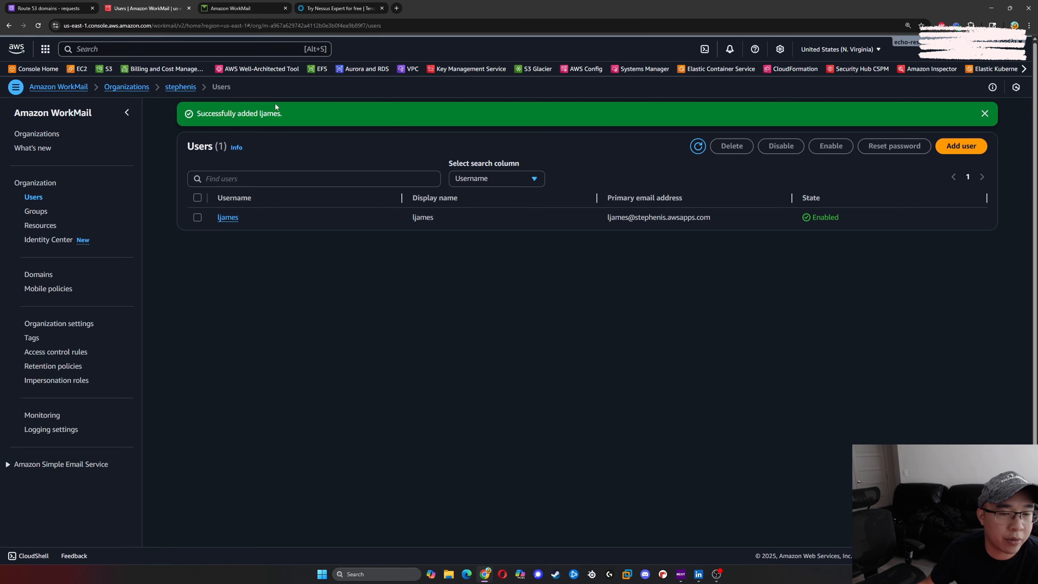
{"action": "left_click_drag", "start_coordinate": [879, 217], "coordinate": [246, 216]}
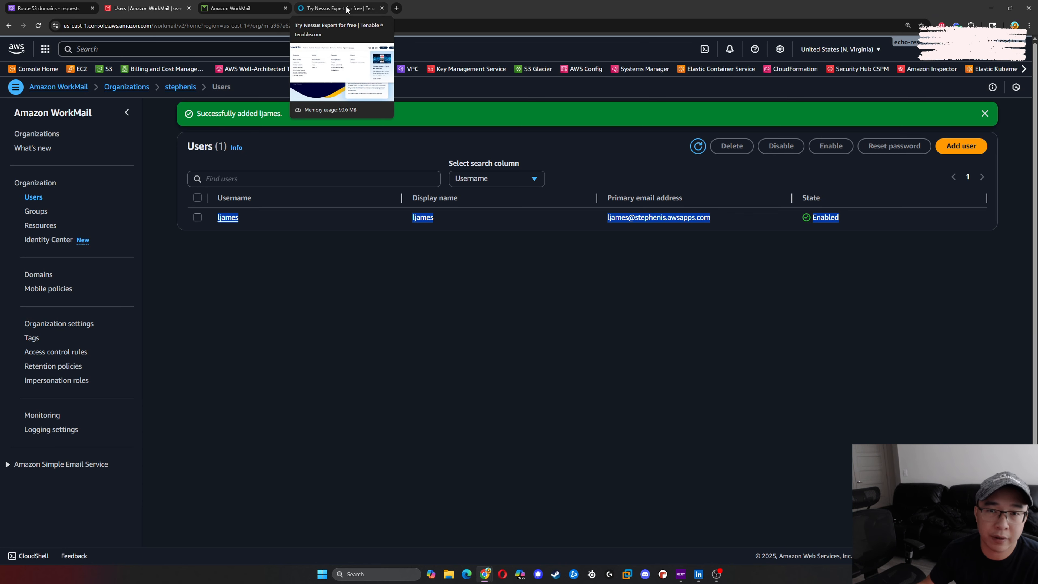
- Return to the Nessus Expert trial registration and submit its name and business email page
{"action": "left_click", "coordinate": [323, 7]}
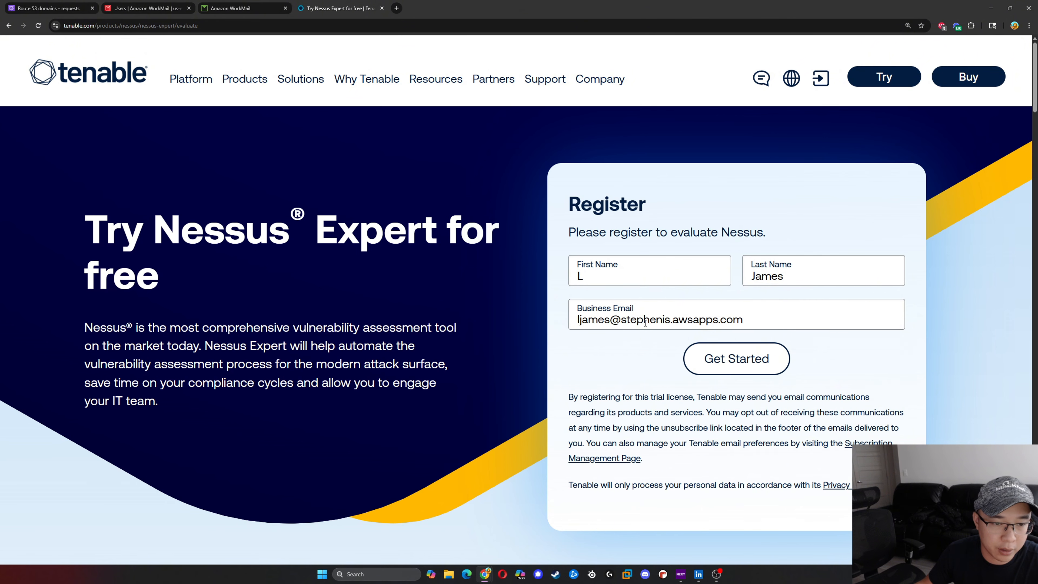
{"action": "left_click", "coordinate": [731, 359]}
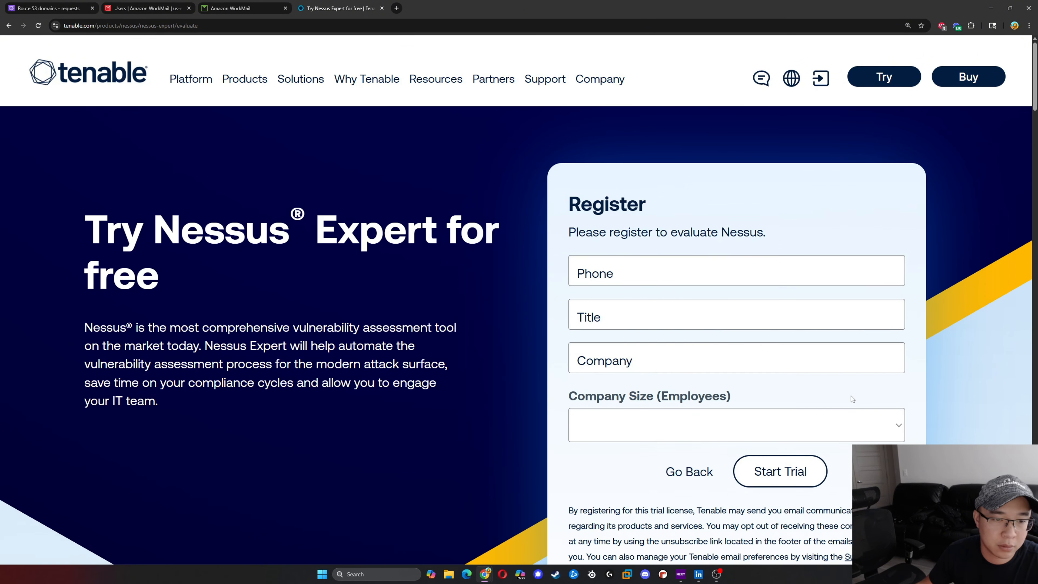
- Enter the contact's phone number, the title Founder and the company stephenis.com in the trial registration
{"action": "left_click", "coordinate": [691, 279]}
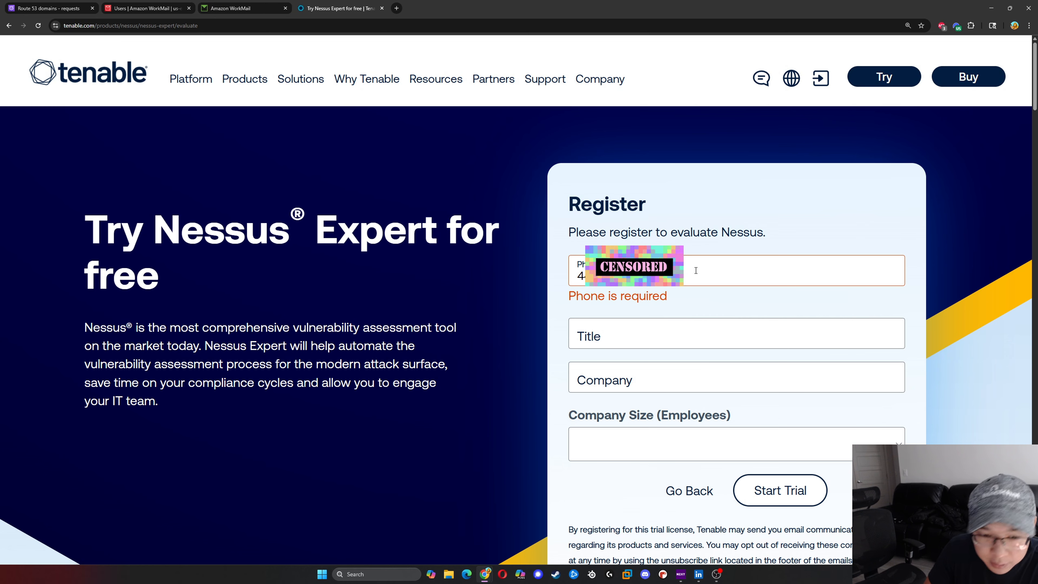
{"action": "key", "text": "Tab"}
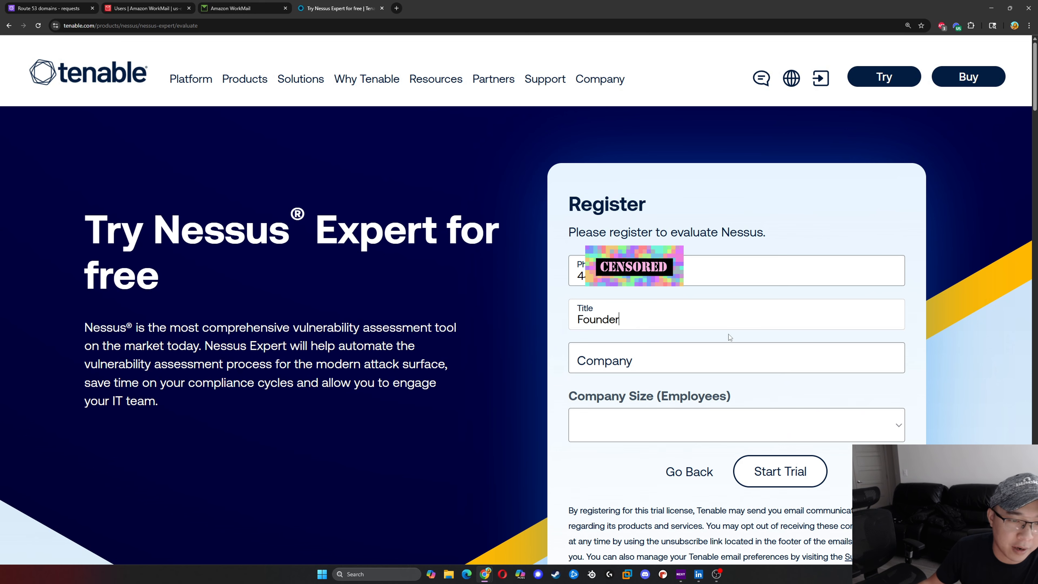
{"action": "left_click", "coordinate": [718, 359]}
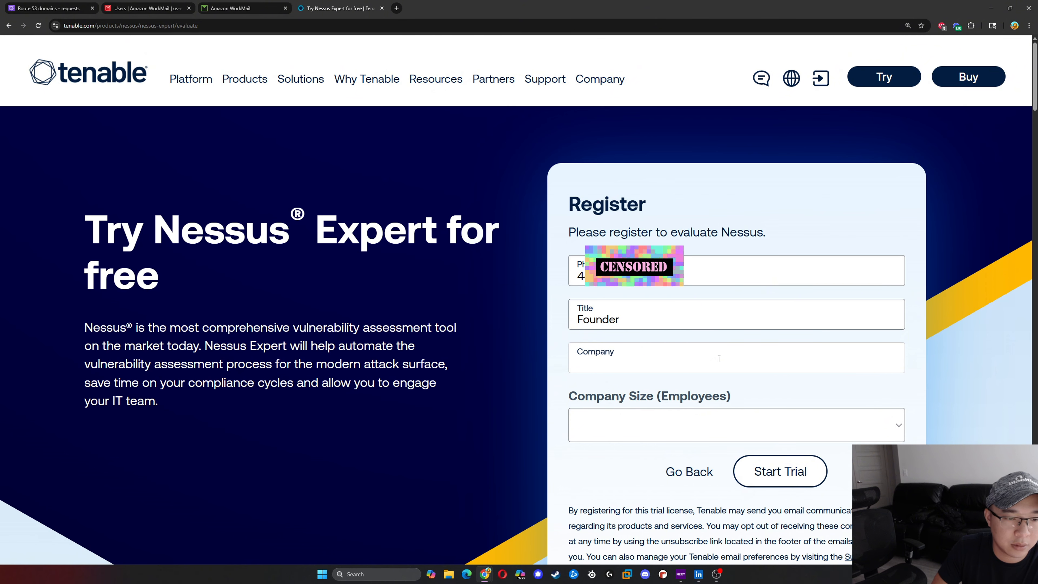
{"action": "type", "text": "s"}
{"action": "key", "text": "BackSpace"}
{"action": "type", "text": "stephen"}
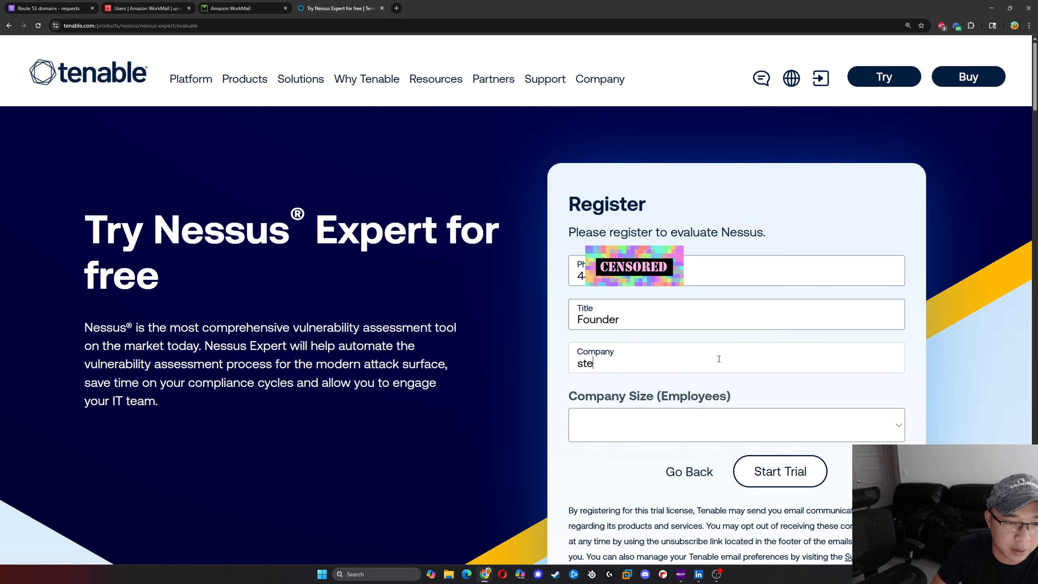
{"action": "key", "text": "BackSpace"}
{"action": "key", "text": "BackSpace"}
{"action": "key", "text": "BackSpace"}
{"action": "key", "text": "BackSpace"}
{"action": "key", "text": "BackSpace"}
{"action": "key", "text": "BackSpace"}
{"action": "key", "text": "BackSpace"}
{"action": "type", "text": "s"}
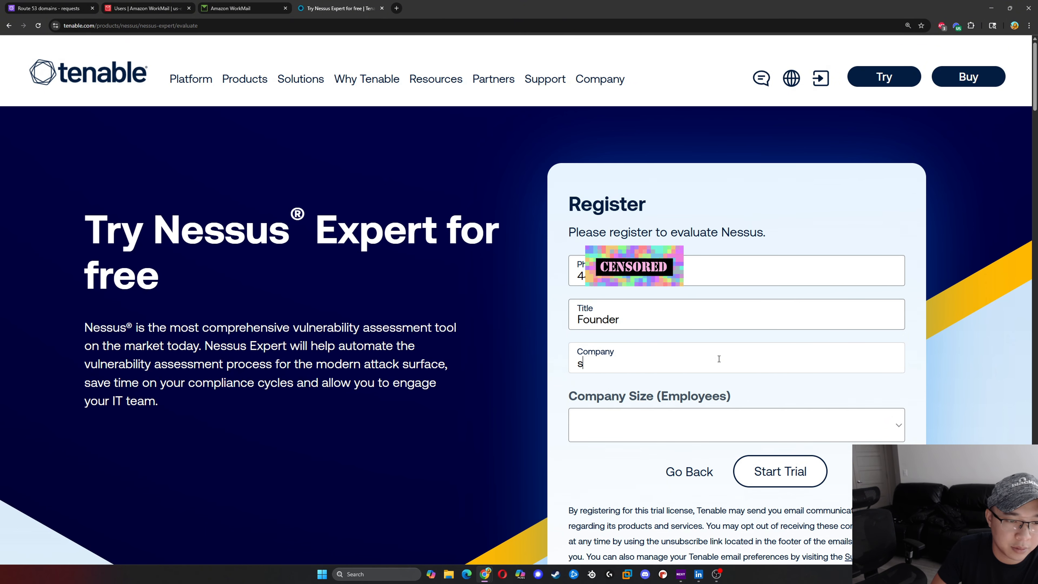
{"action": "type", "text": "tephenis.com"}
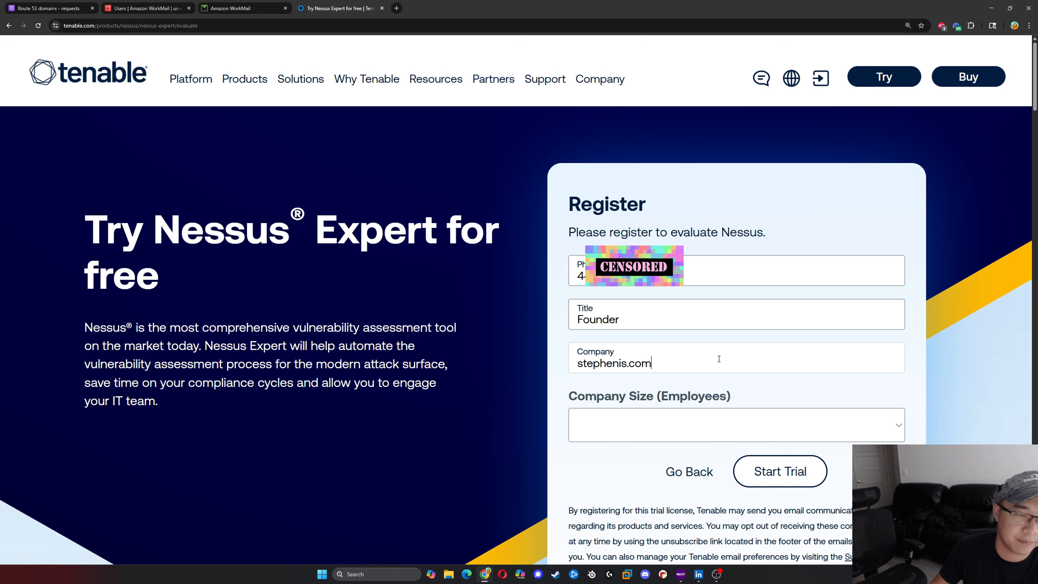
- Set the company size to 1-9 employees and start the Nessus Expert trial
{"action": "left_click", "coordinate": [835, 423]}
{"action": "left_click", "coordinate": [813, 238]}
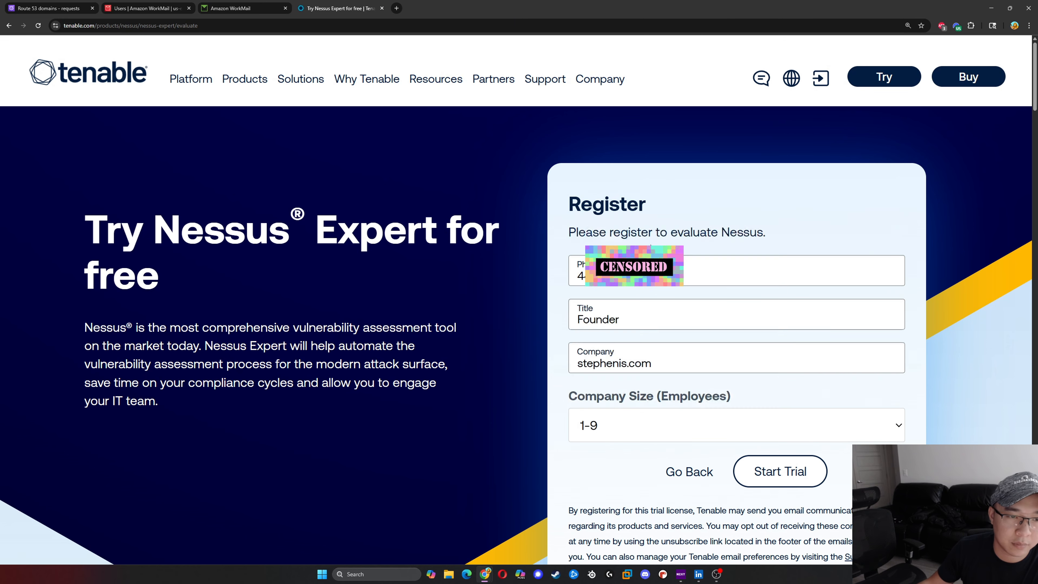
{"action": "left_click", "coordinate": [786, 473]}
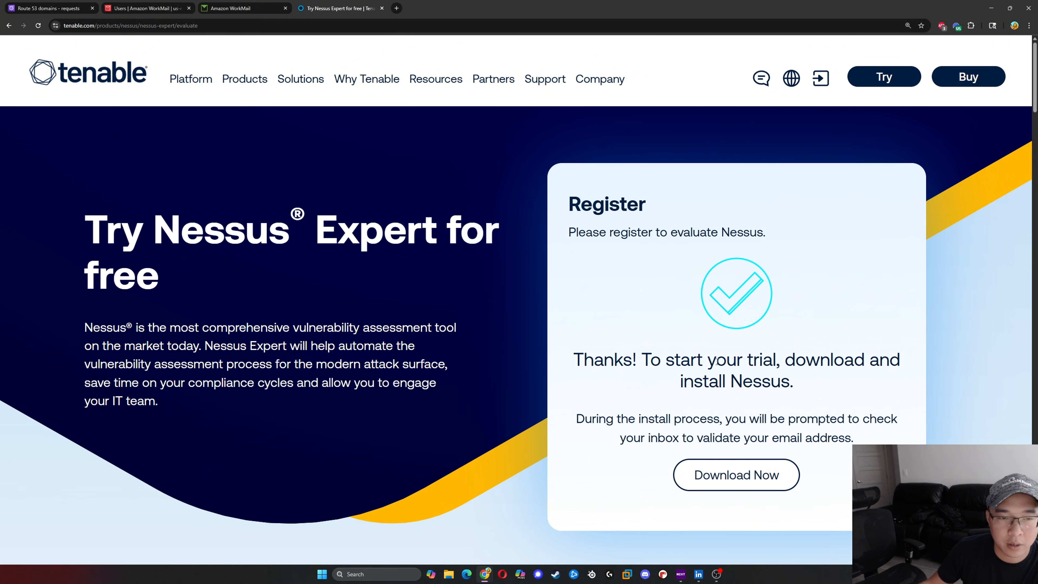
- Go to the Nessus download page and choose the Linux - RHEL 9 - x86_64 platform for version 10.9.3
{"action": "left_click", "coordinate": [736, 481]}
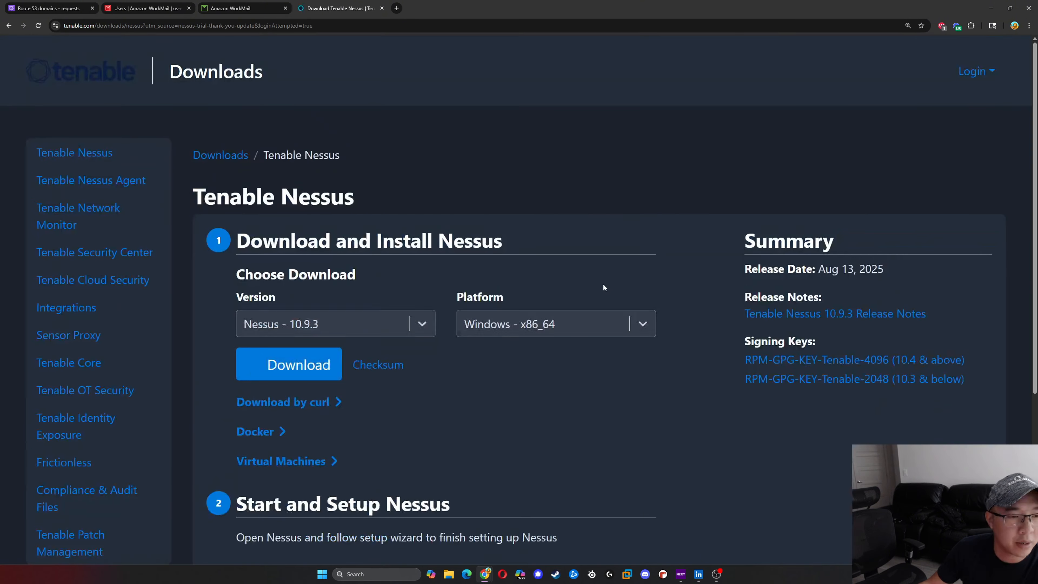
{"action": "left_click", "coordinate": [421, 326]}
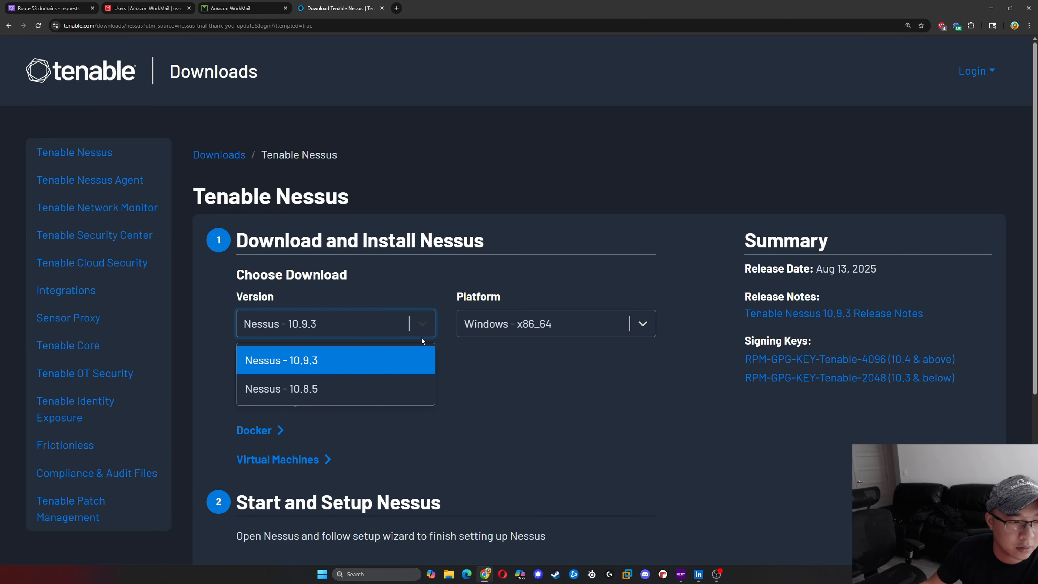
{"action": "left_click", "coordinate": [510, 325]}
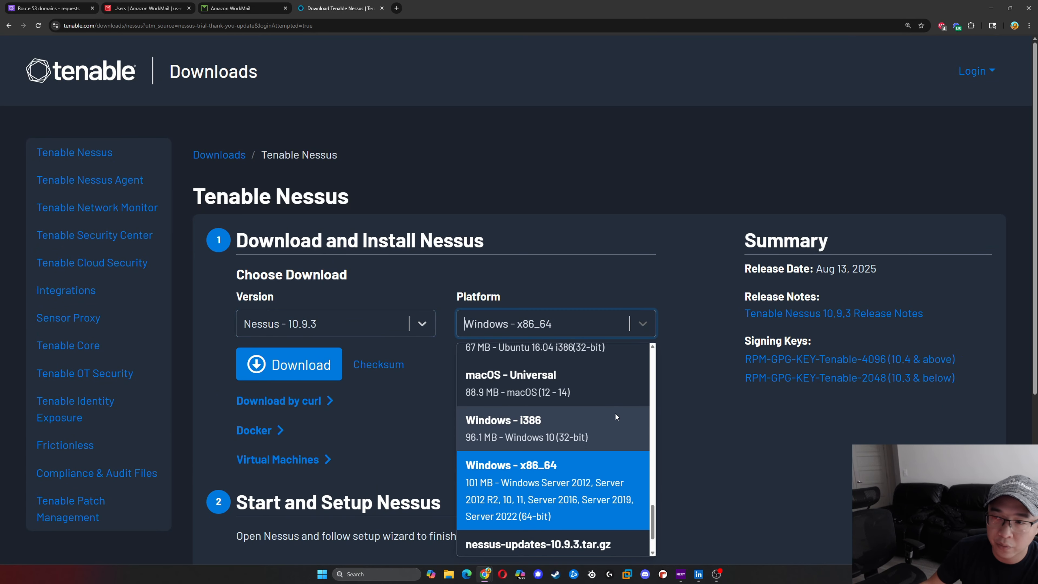
{"action": "scroll", "coordinate": [604, 426], "scroll_direction": "up", "scroll_amount": 6}
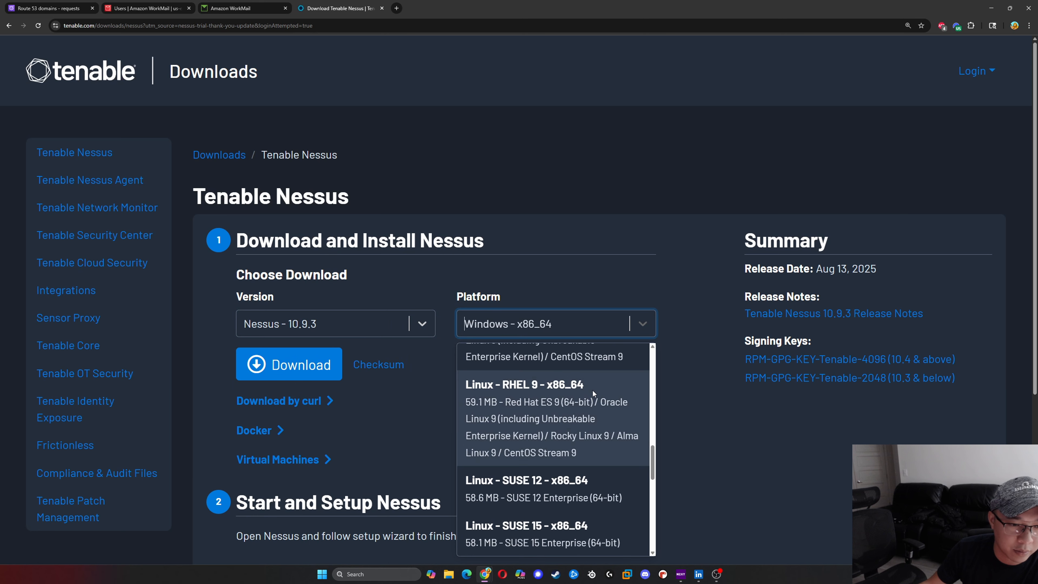
{"action": "scroll", "coordinate": [589, 388], "scroll_direction": "up", "scroll_amount": 2}
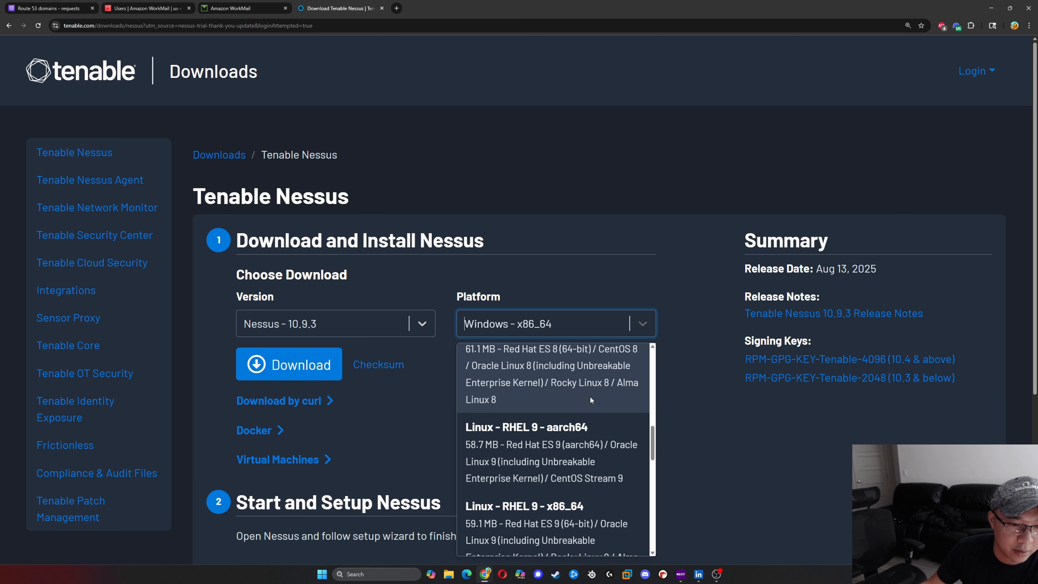
{"action": "scroll", "coordinate": [590, 395], "scroll_direction": "down", "scroll_amount": 1}
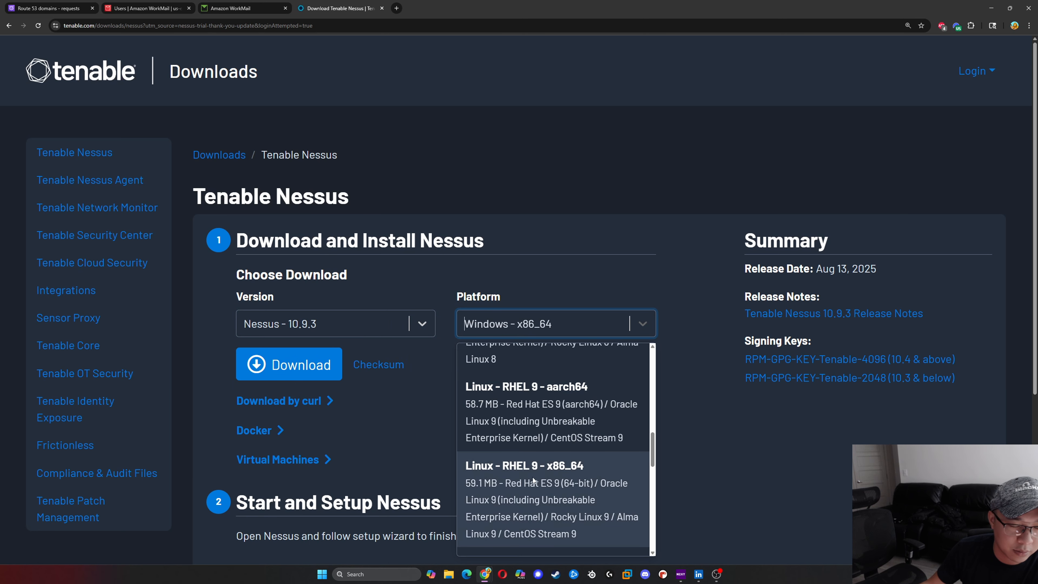
{"action": "scroll", "coordinate": [533, 479], "scroll_direction": "down", "scroll_amount": 2}
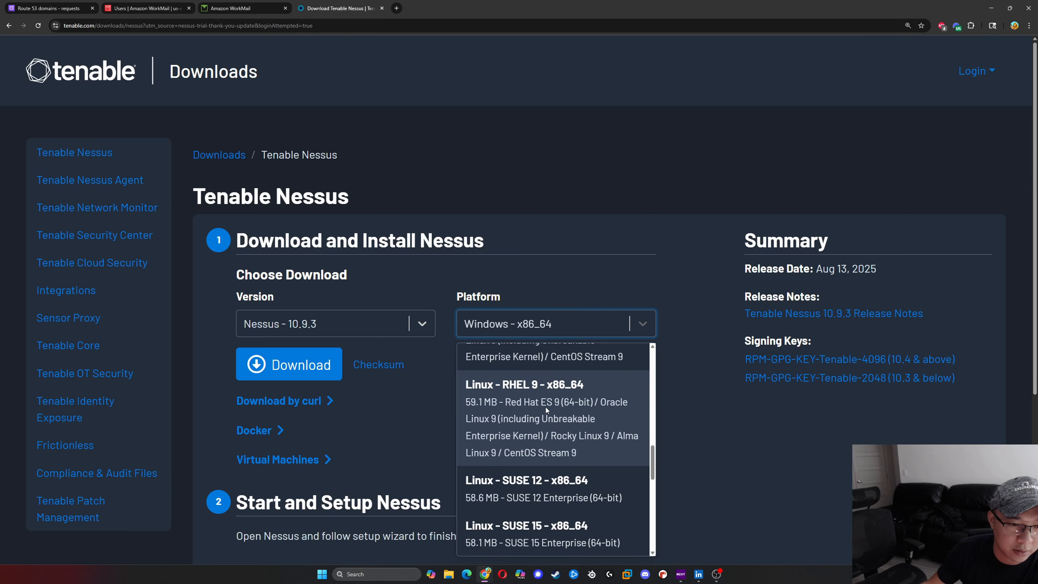
{"action": "left_click", "coordinate": [554, 407]}
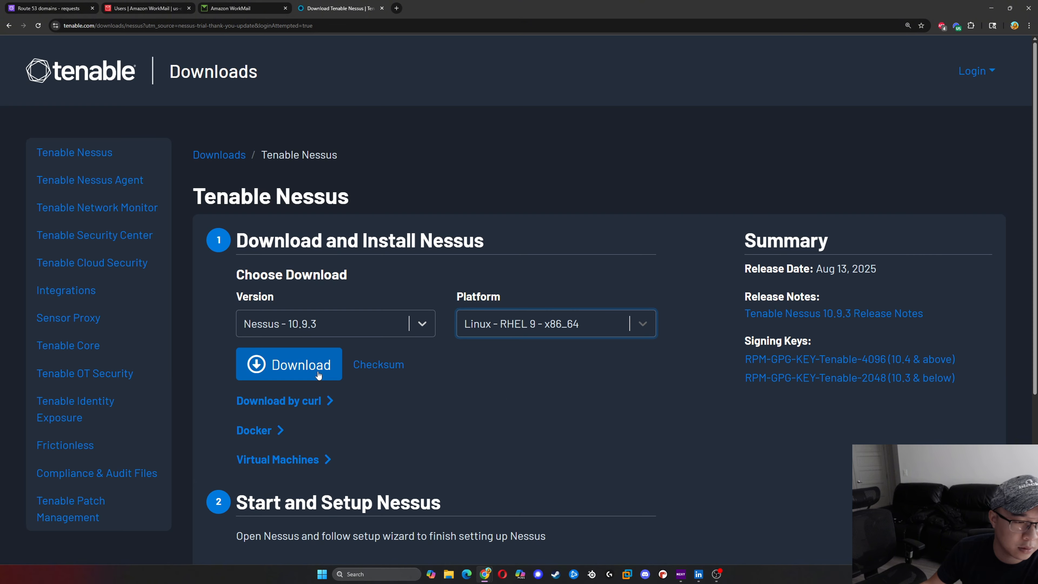
- Download the RHEL 9 Nessus package, accept the license agreement and save the RPM in the Downloads folder
{"action": "left_click", "coordinate": [289, 364]}
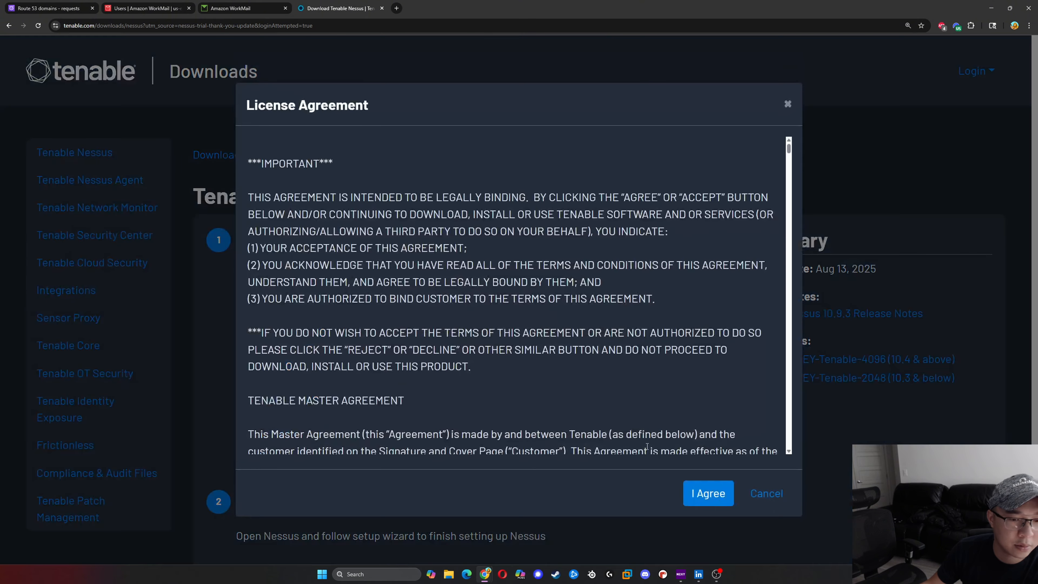
{"action": "left_click", "coordinate": [696, 489]}
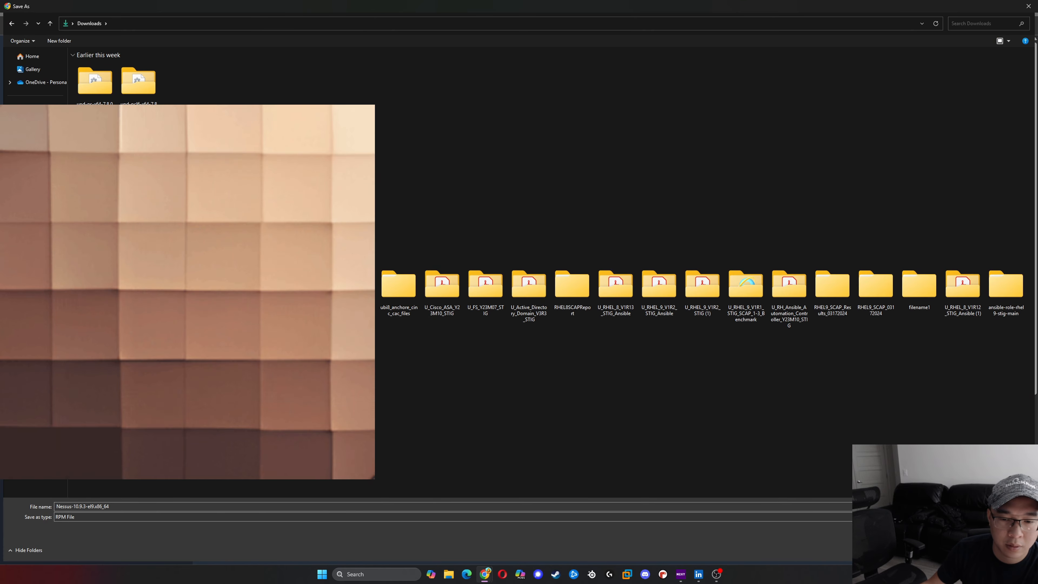
{"action": "key", "text": "Return"}
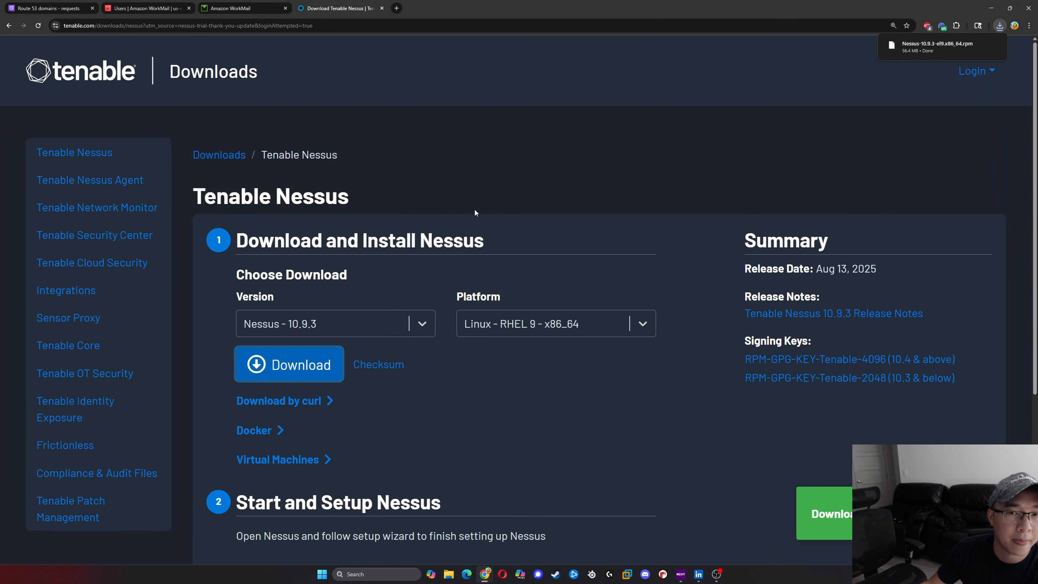
- Check the Amazon WorkMail mailbox folders, including Inbox, Junk Email, Outbox, Sent Items and Deleted Items, for mail from Tenable
{"action": "left_click", "coordinate": [249, 6]}
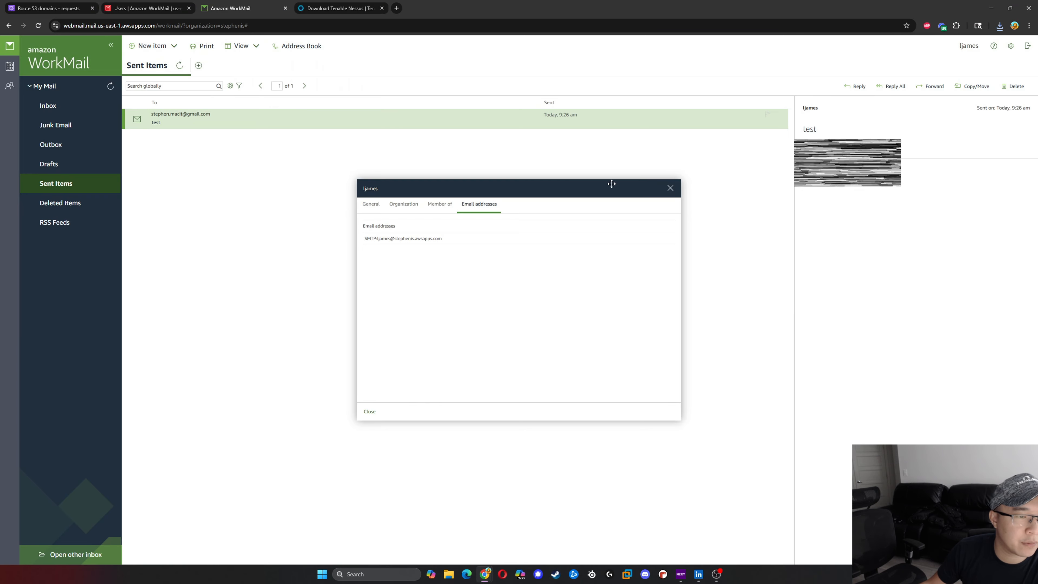
{"action": "left_click", "coordinate": [670, 188]}
{"action": "left_click", "coordinate": [66, 109]}
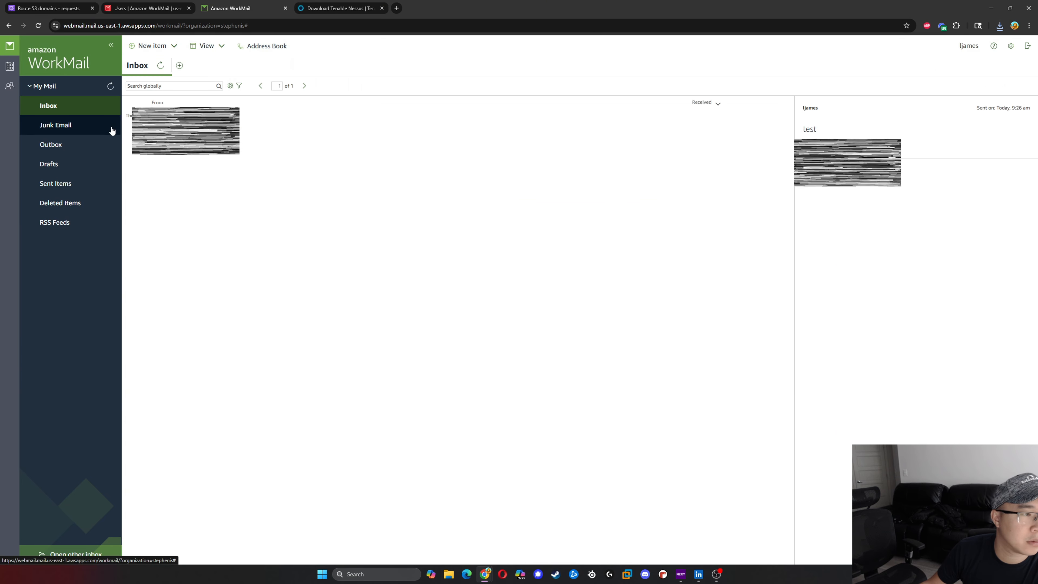
{"action": "left_click", "coordinate": [69, 131]}
{"action": "left_click", "coordinate": [61, 151]}
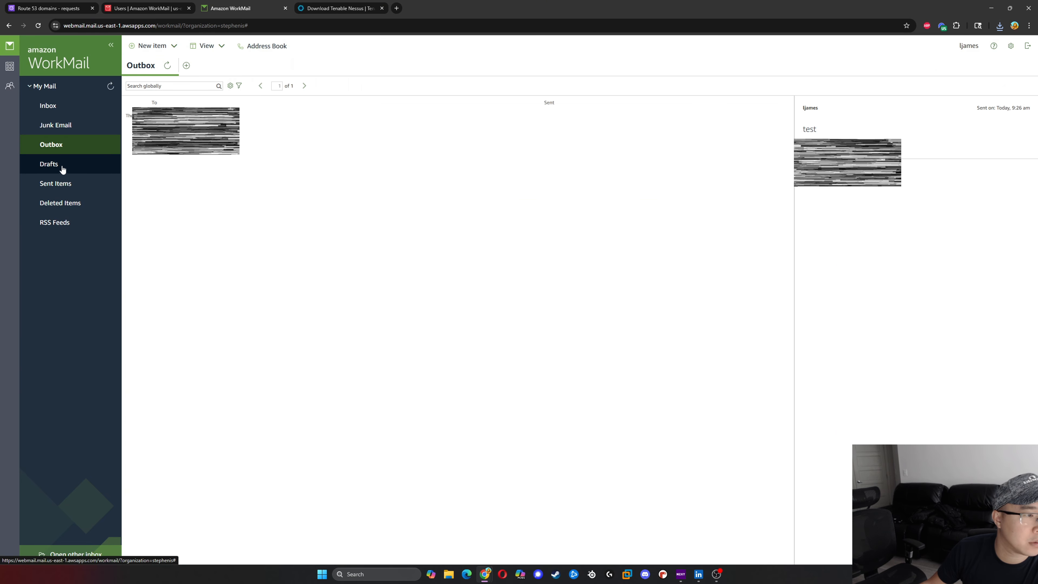
{"action": "left_click", "coordinate": [60, 166]}
{"action": "left_click", "coordinate": [65, 183]}
{"action": "left_click", "coordinate": [74, 200]}
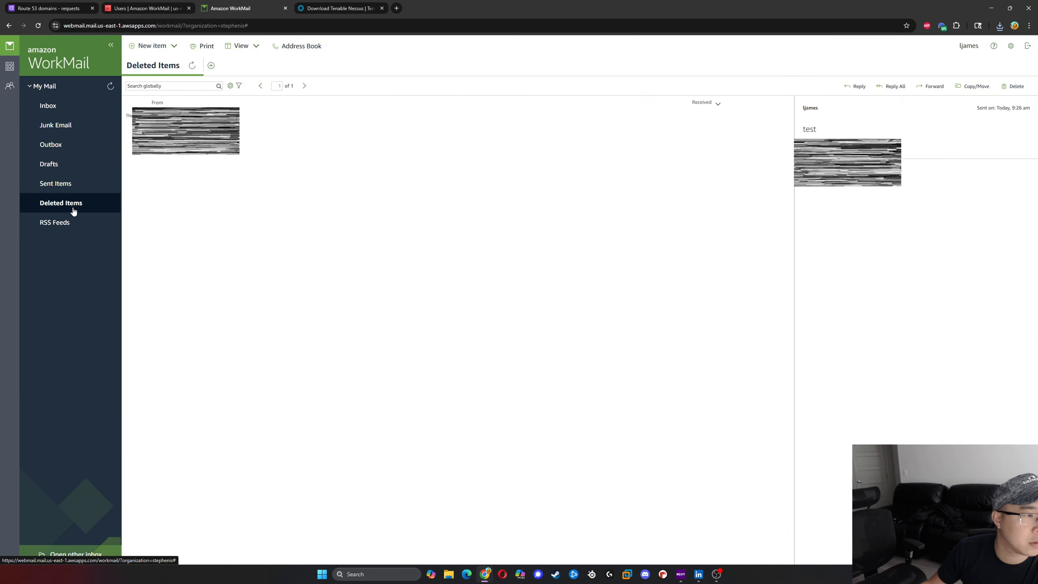
{"action": "left_click", "coordinate": [67, 107]}
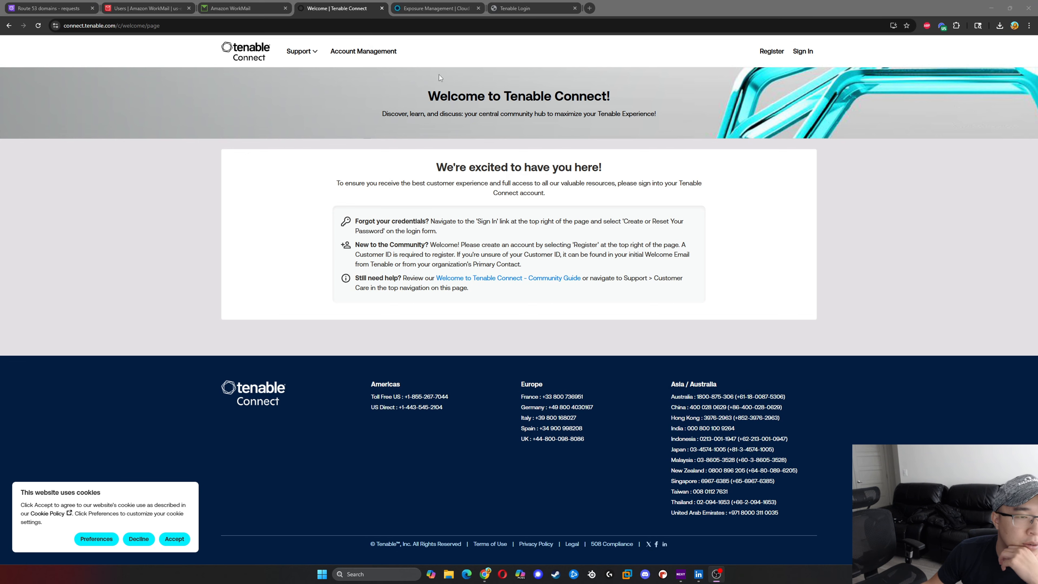
- Open Account Management from Tenable Connect and log in with the registered email address and account password
{"action": "left_click", "coordinate": [346, 53]}
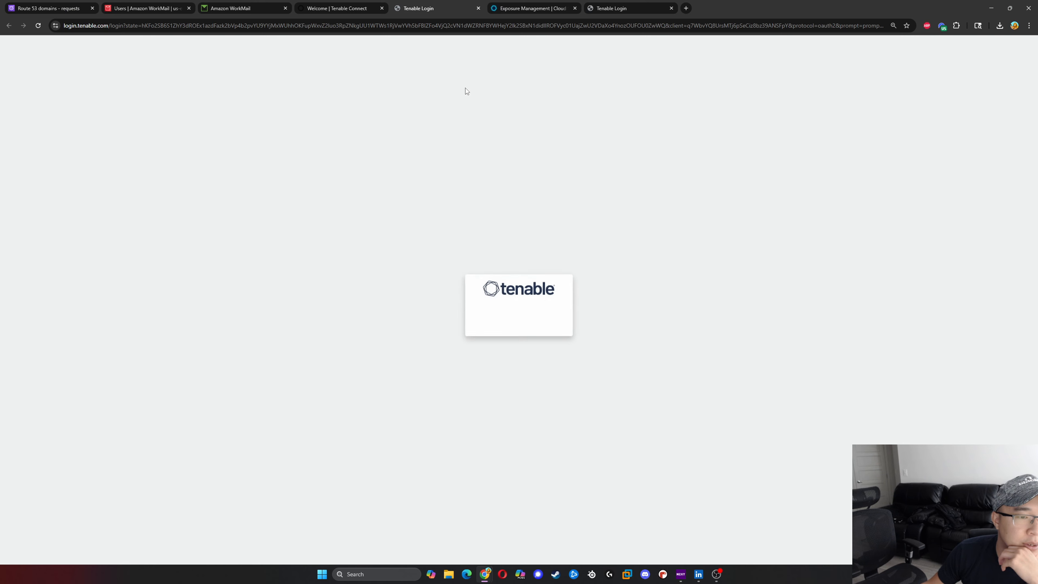
{"action": "left_click", "coordinate": [531, 286]}
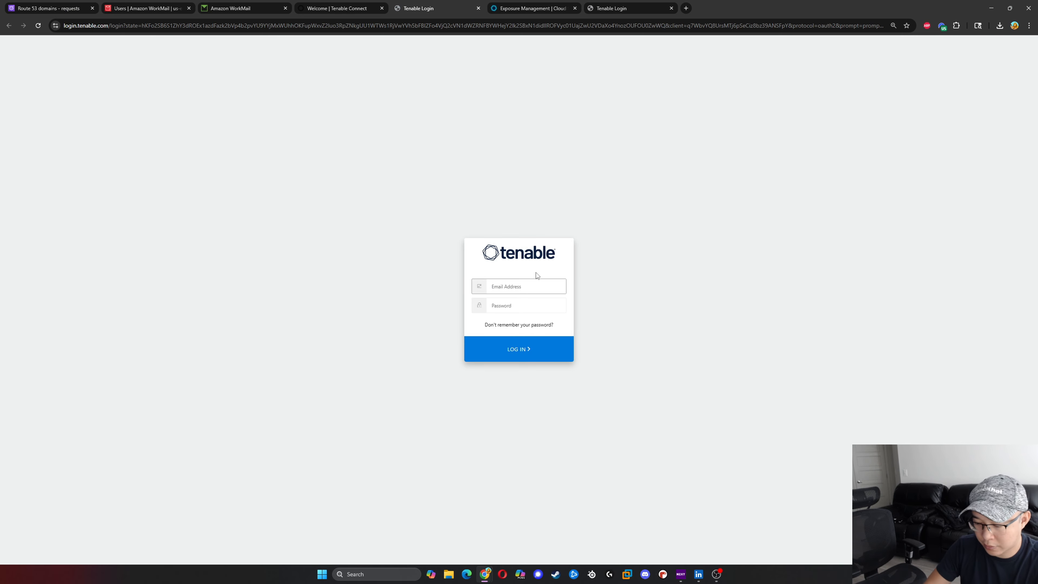
{"action": "key", "text": "ctrl+v"}
{"action": "key", "text": "Tab"}
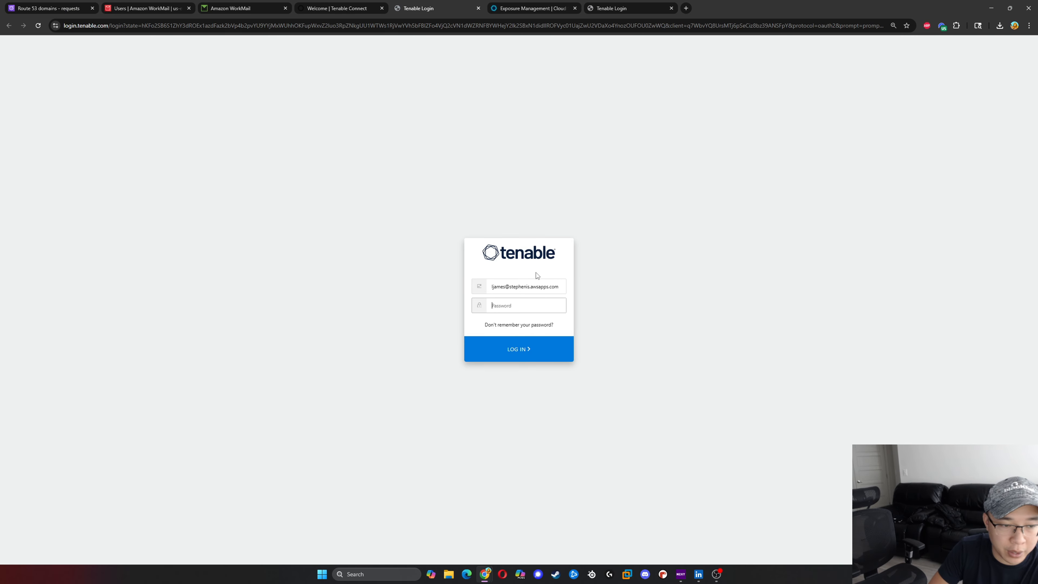
{"action": "type", "text": "•••••••"}
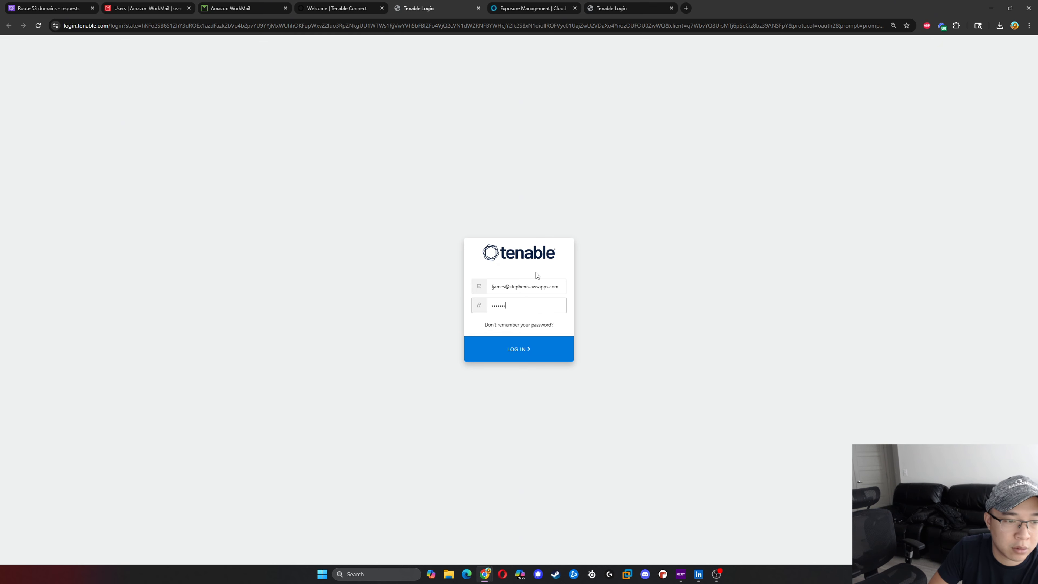
{"action": "type", "text": "•••••••••"}
{"action": "key", "text": "Return"}
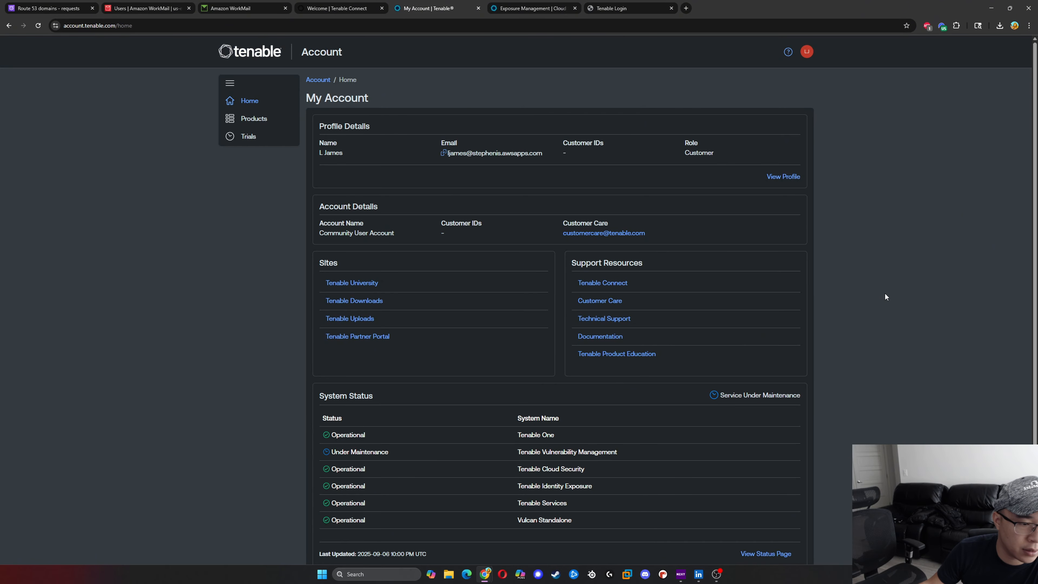
- Examine the Tenable My Account home page down to the system status section
{"action": "key", "text": "ctrl+plus"}
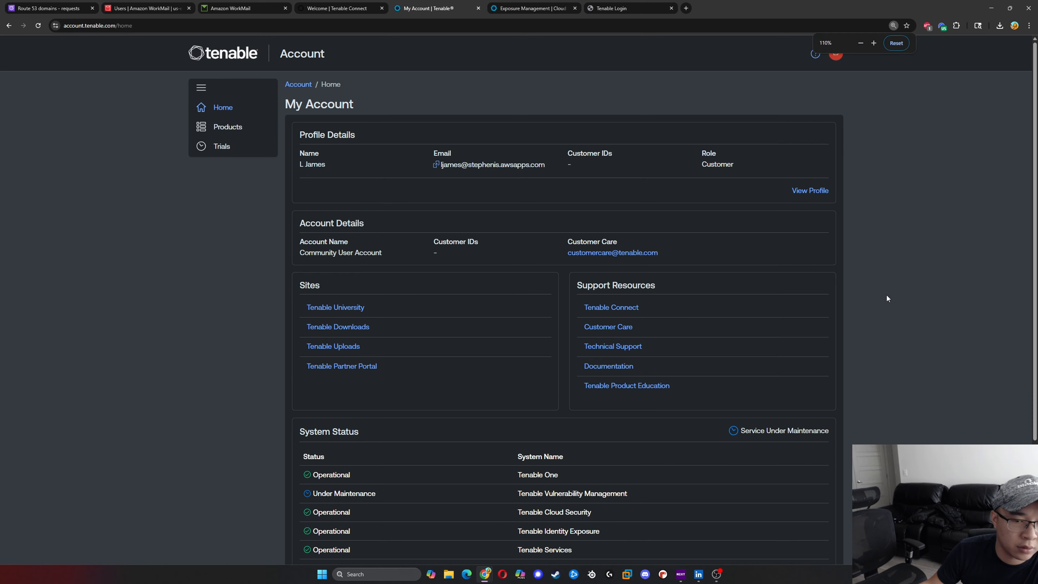
{"action": "scroll", "coordinate": [886, 294], "scroll_direction": "down", "scroll_amount": 4}
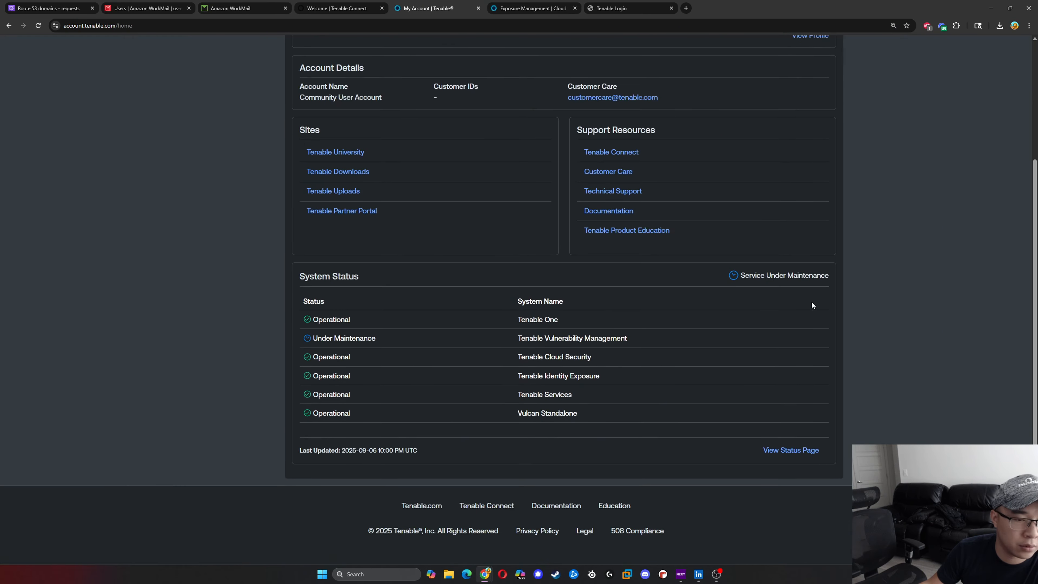
- Open the Trials page of the Tenable account to view the Nessus Expert trial, and check the WorkMail inbox
{"action": "scroll", "coordinate": [810, 301], "scroll_direction": "up", "scroll_amount": 4}
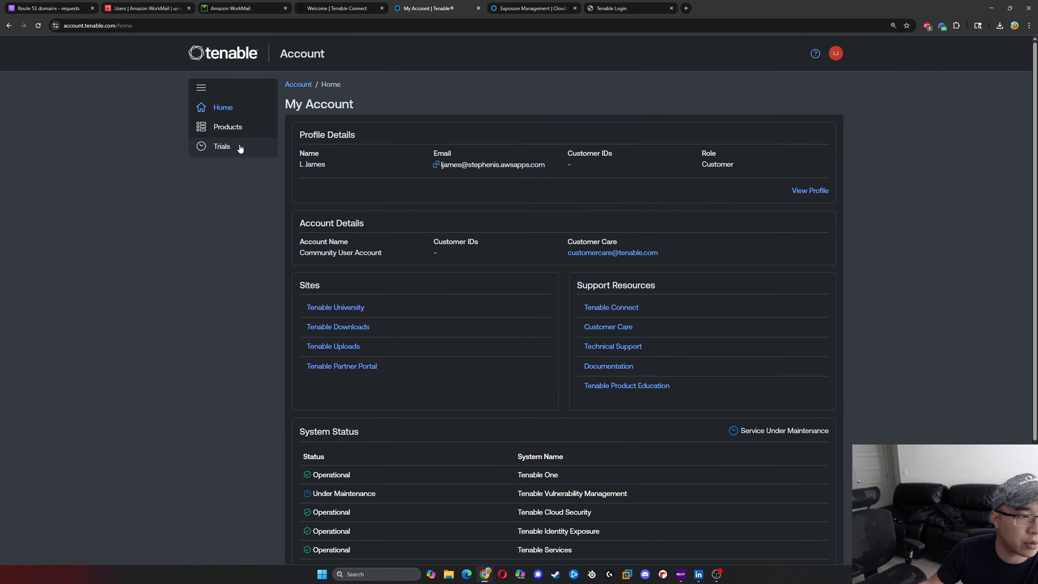
{"action": "left_click", "coordinate": [231, 8]}
{"action": "left_click", "coordinate": [436, 9]}
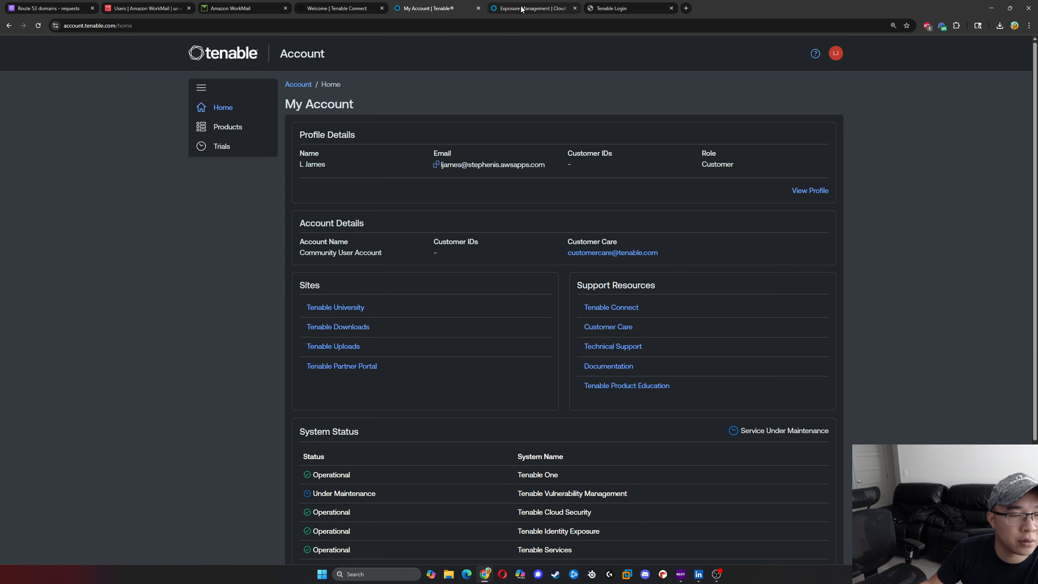
{"action": "left_click", "coordinate": [222, 146]}
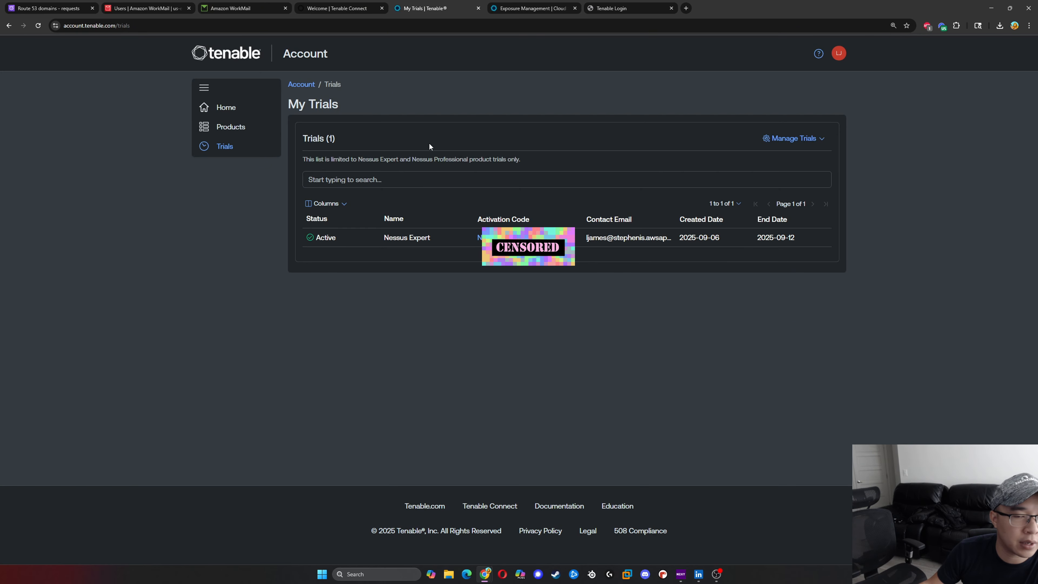
{"action": "left_click", "coordinate": [234, 9]}
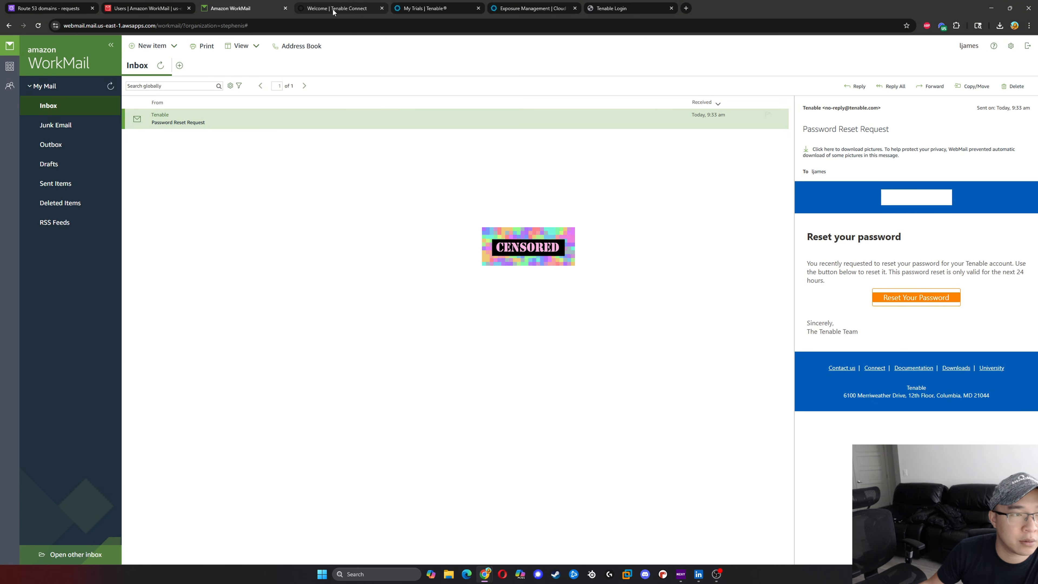
{"action": "left_click", "coordinate": [409, 9]}
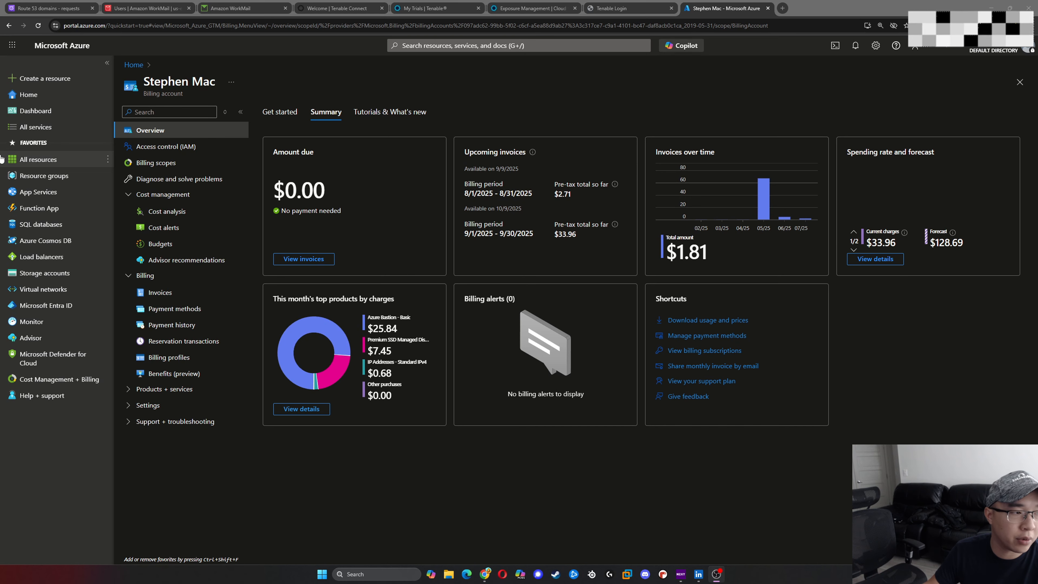
- In the Azure portal, open got-resource-group, start adding a resource and view the plans of the Red Hat Enterprise Linux (RHEL) Marketplace offer
{"action": "left_click", "coordinate": [43, 175]}
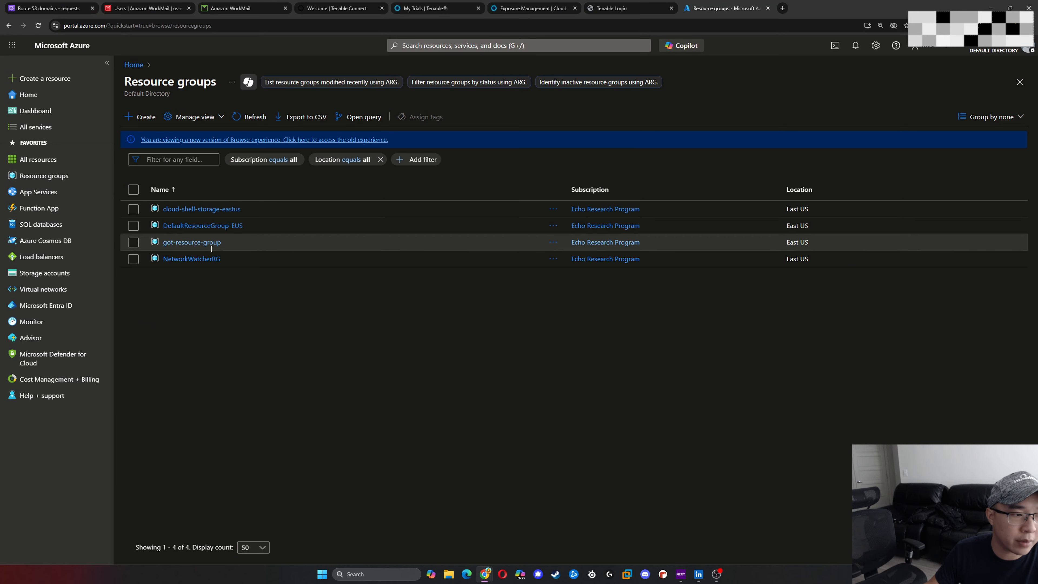
{"action": "left_click", "coordinate": [210, 243]}
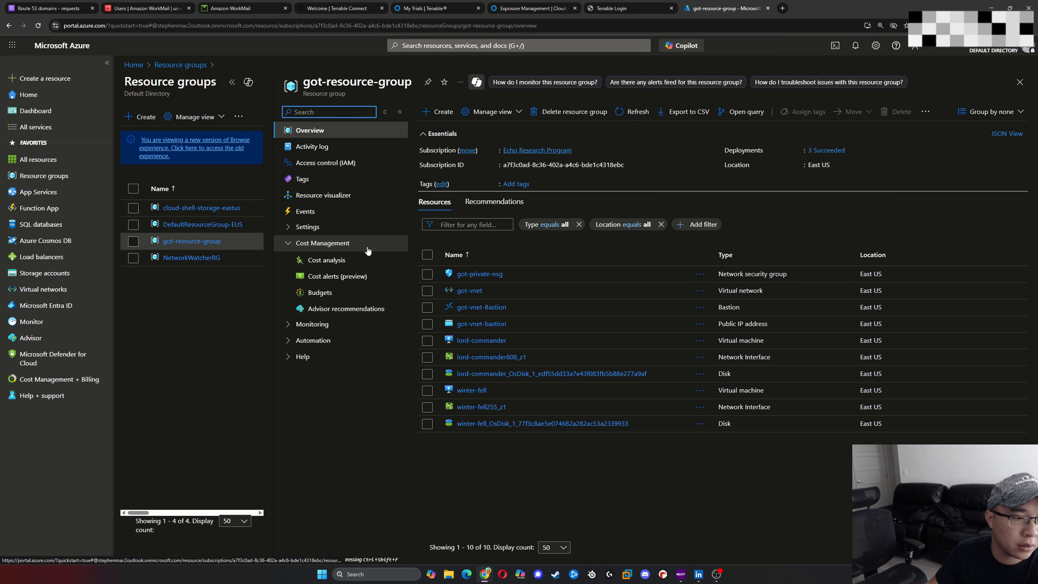
{"action": "left_click", "coordinate": [447, 115]}
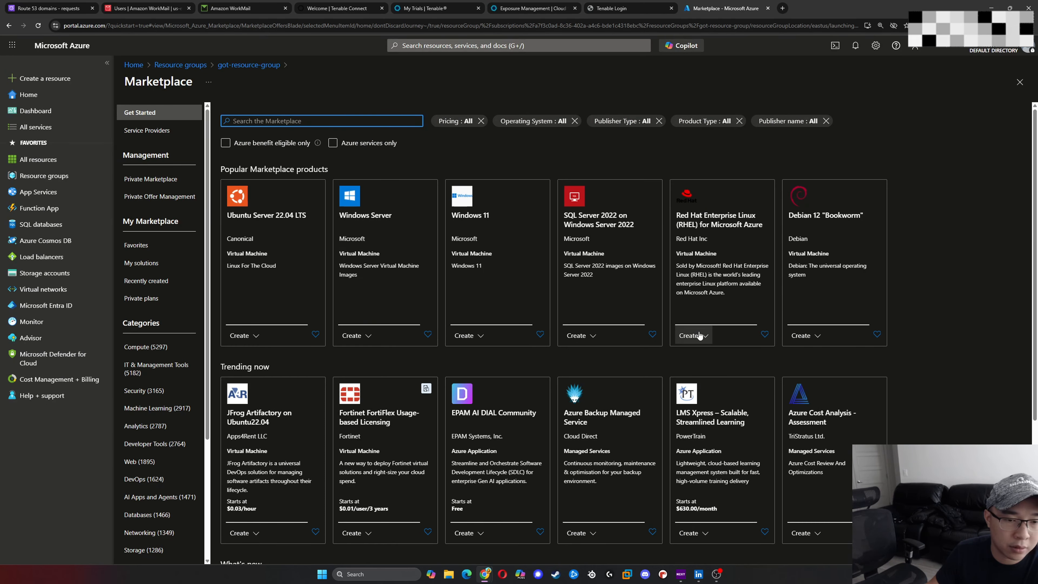
{"action": "left_click", "coordinate": [711, 251]}
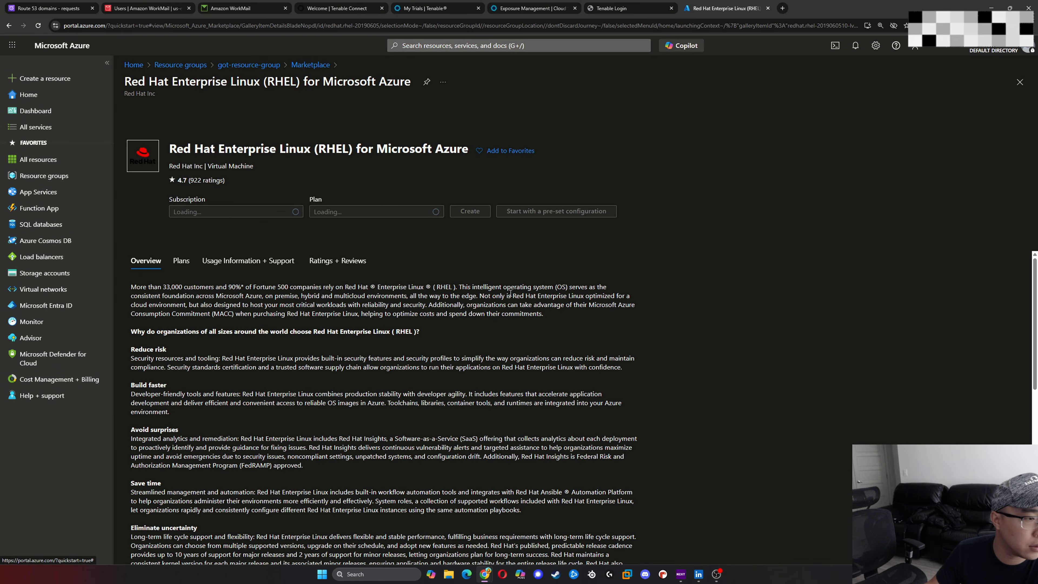
{"action": "left_click", "coordinate": [429, 213]}
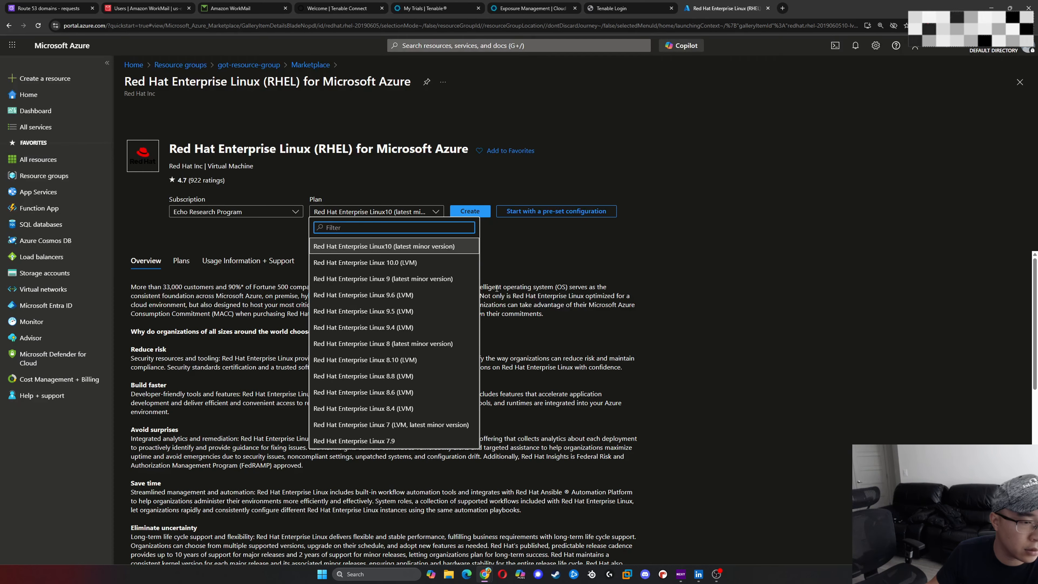
{"action": "left_click", "coordinate": [526, 274]}
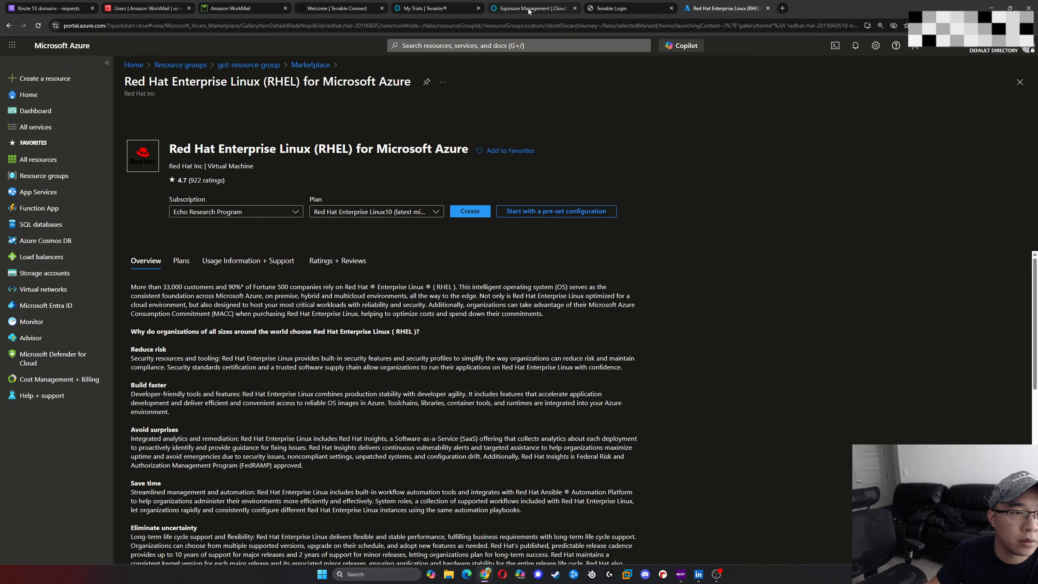
- Switch to the Tenable website and look up "nessus down" to open the Tenable Nessus download page
{"action": "left_click", "coordinate": [468, 8]}
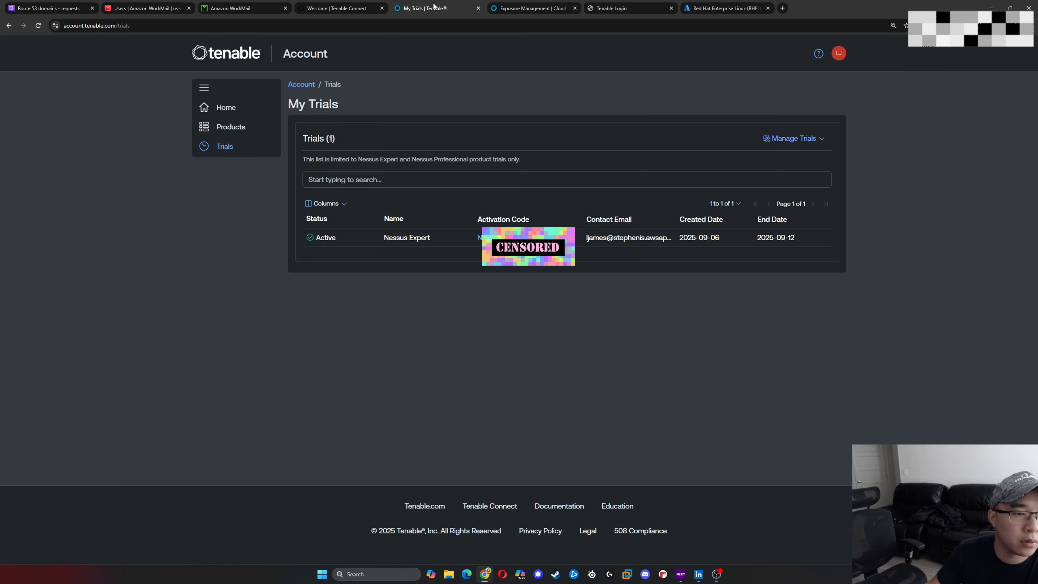
{"action": "left_click", "coordinate": [500, 5]}
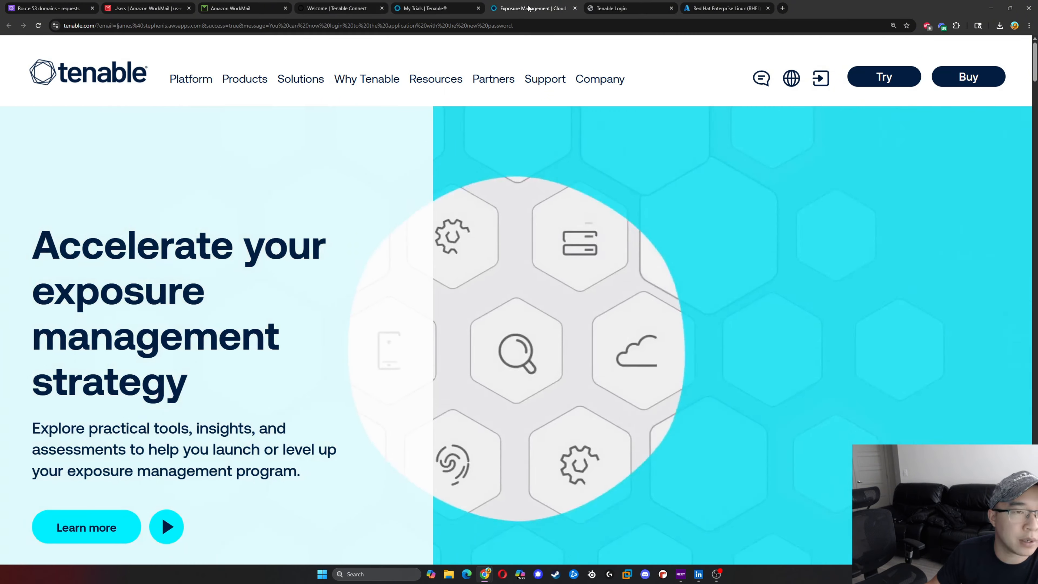
{"action": "left_click", "coordinate": [529, 24]}
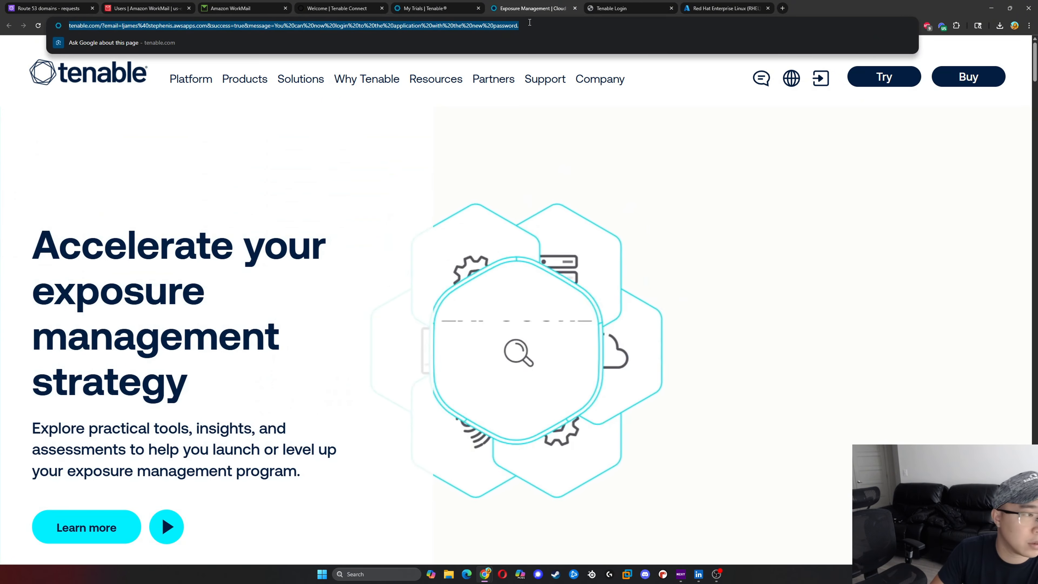
{"action": "type", "text": "nessus down"}
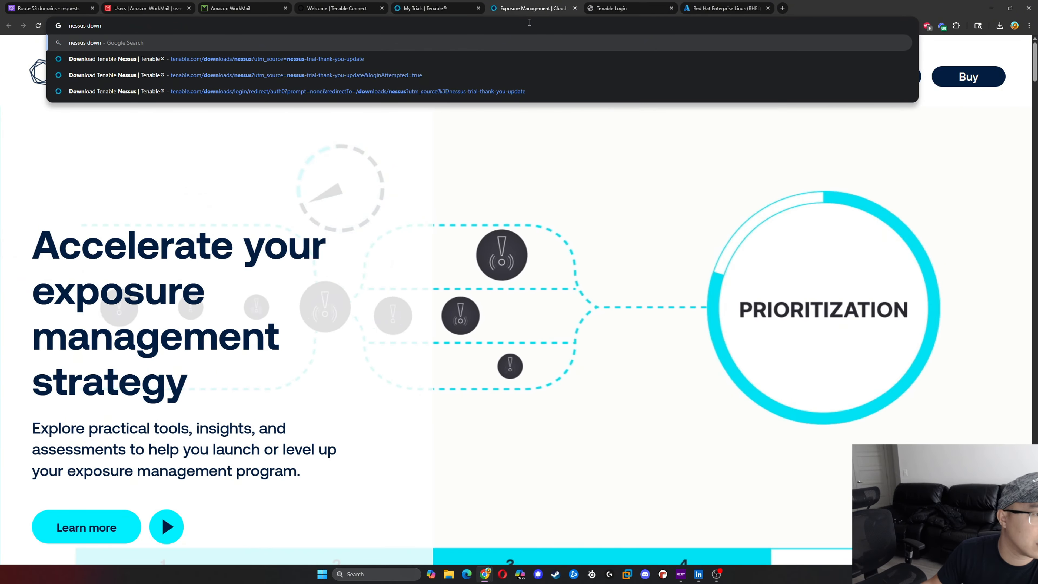
{"action": "left_click", "coordinate": [539, 58]}
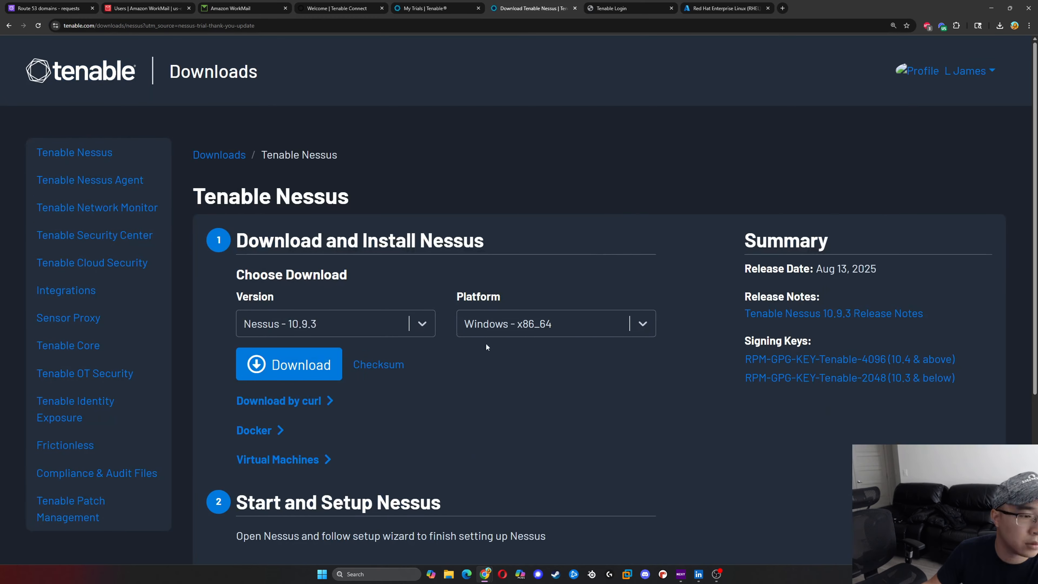
- Examine the platforms offered for Nessus 10.9.3 to find which Red Hat Enterprise Linux versions are supported
{"action": "left_click", "coordinate": [428, 329]}
{"action": "left_click", "coordinate": [438, 323]}
{"action": "left_click", "coordinate": [633, 323]}
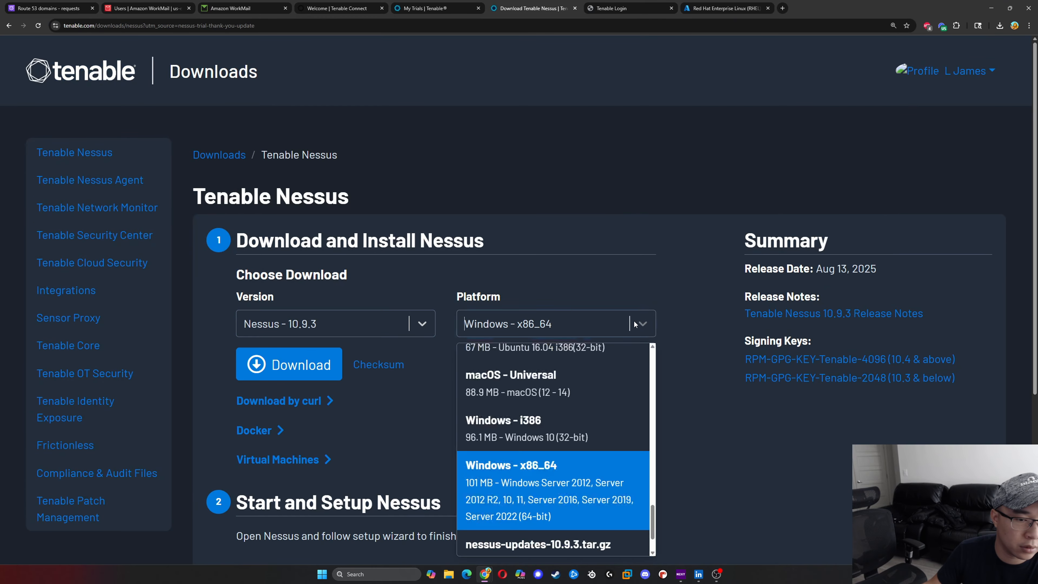
{"action": "scroll", "coordinate": [613, 455], "scroll_direction": "down", "scroll_amount": 2}
{"action": "scroll", "coordinate": [592, 431], "scroll_direction": "up", "scroll_amount": 10}
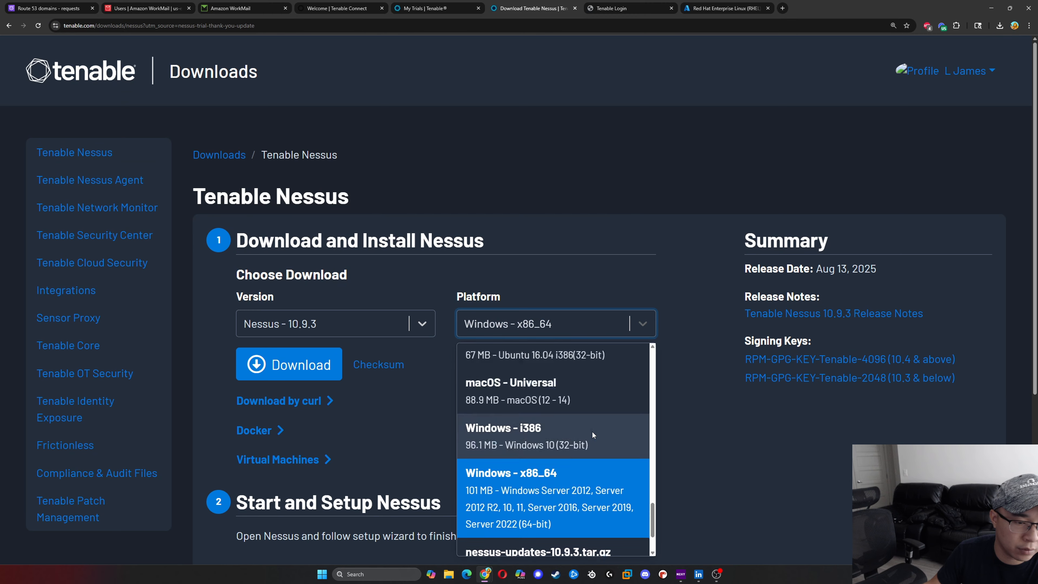
{"action": "scroll", "coordinate": [593, 423], "scroll_direction": "up", "scroll_amount": 10}
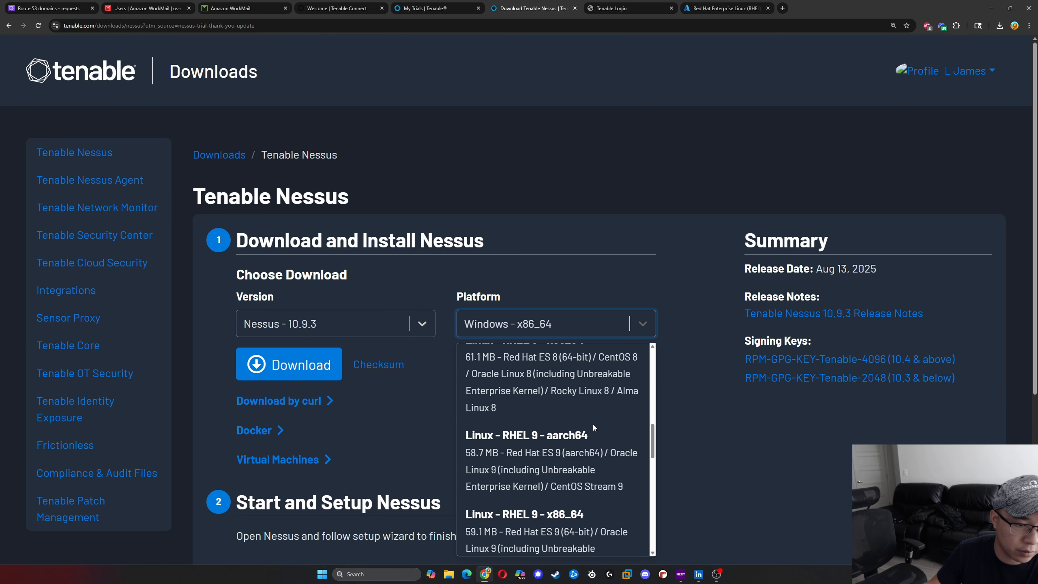
{"action": "scroll", "coordinate": [595, 423], "scroll_direction": "up", "scroll_amount": 6}
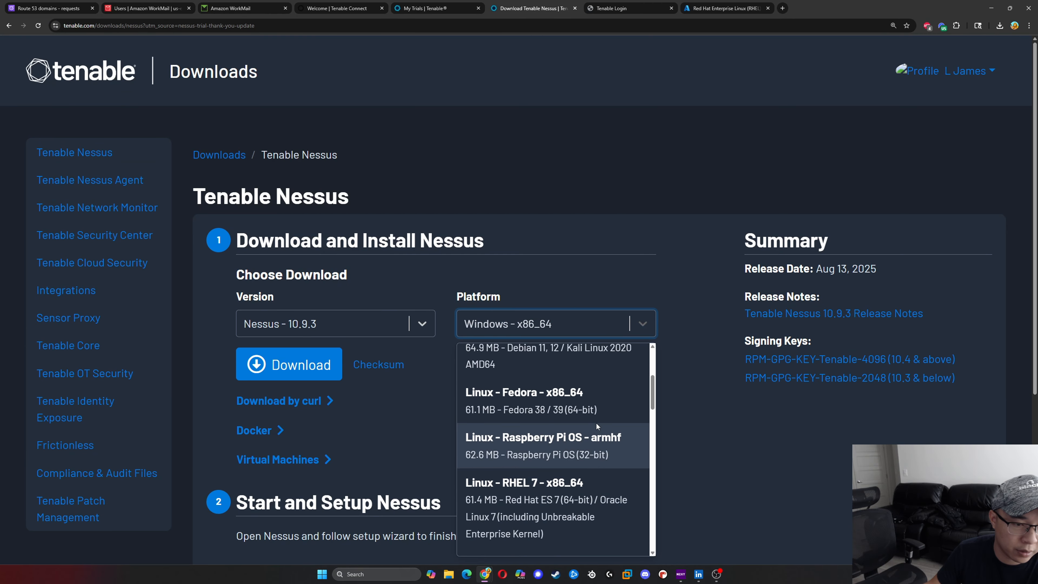
{"action": "scroll", "coordinate": [597, 426], "scroll_direction": "up", "scroll_amount": 2}
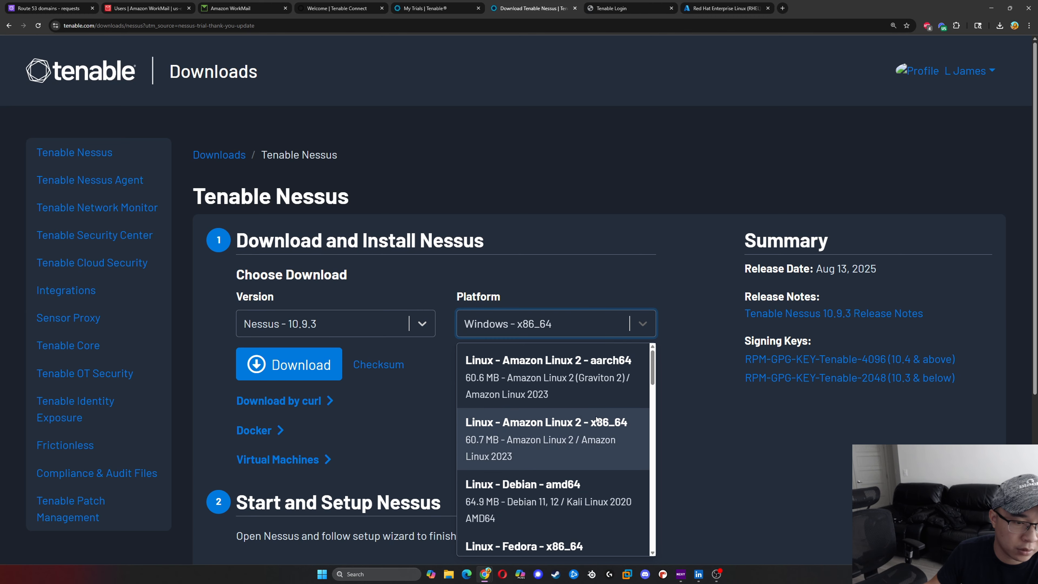
{"action": "scroll", "coordinate": [601, 413], "scroll_direction": "down", "scroll_amount": 10}
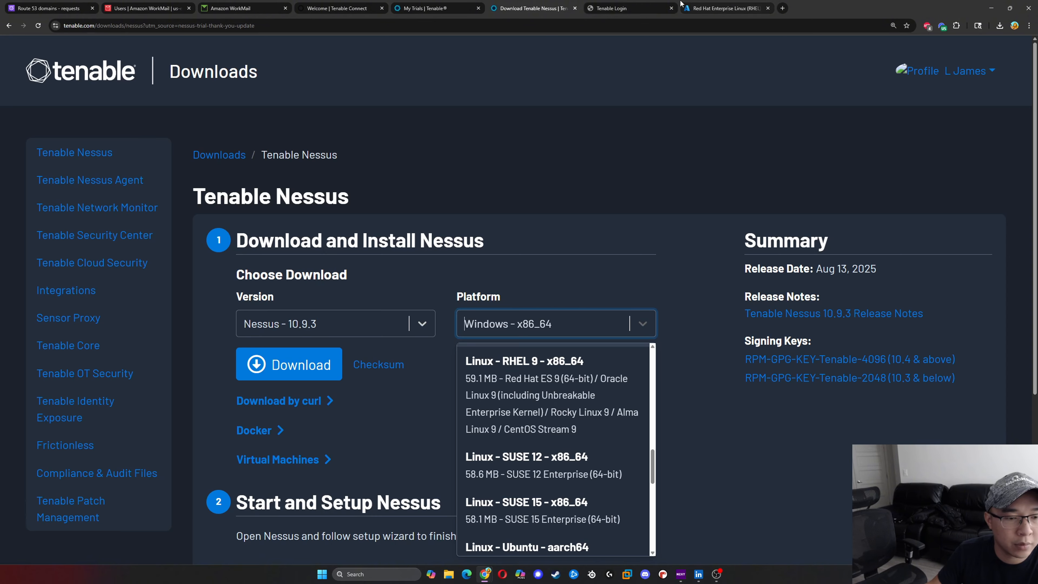
- Return to the Azure RHEL offer, choose the Red Hat Enterprise Linux 9 (latest minor version) plan and start creating the virtual machine
{"action": "left_click", "coordinate": [670, 7]}
{"action": "left_click", "coordinate": [714, 4]}
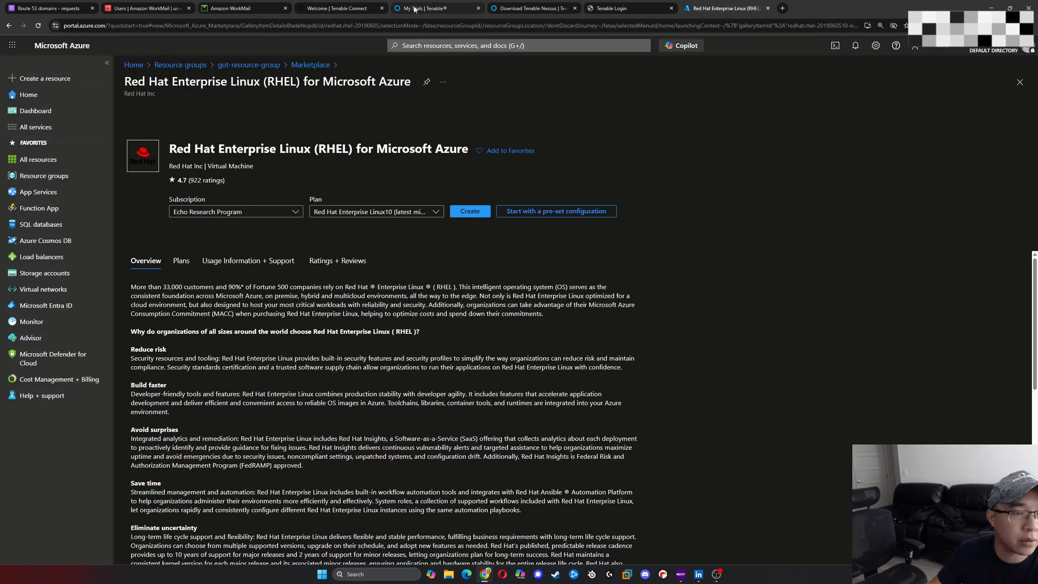
{"action": "left_click", "coordinate": [396, 212]}
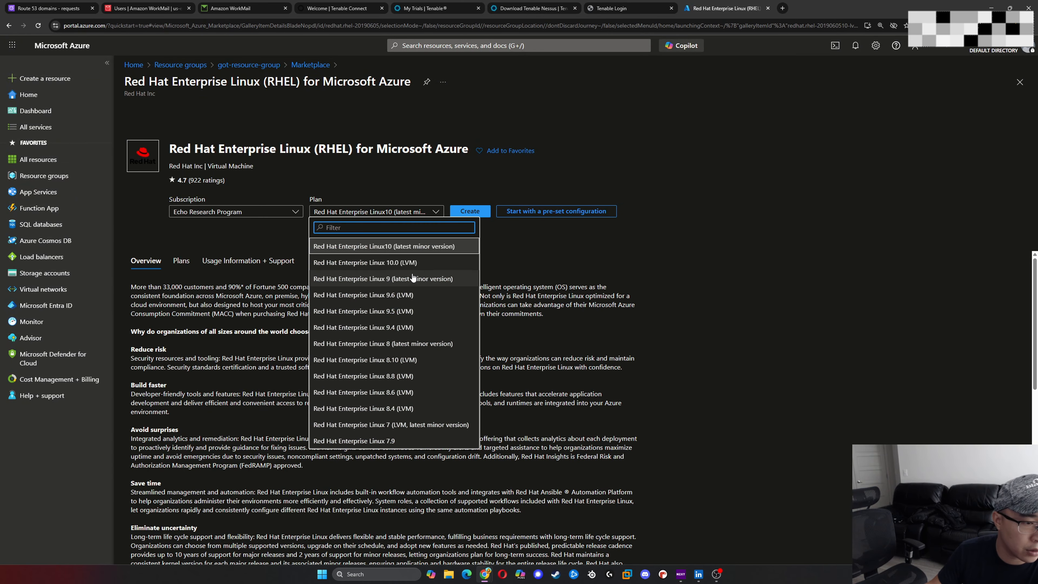
{"action": "left_click", "coordinate": [414, 281]}
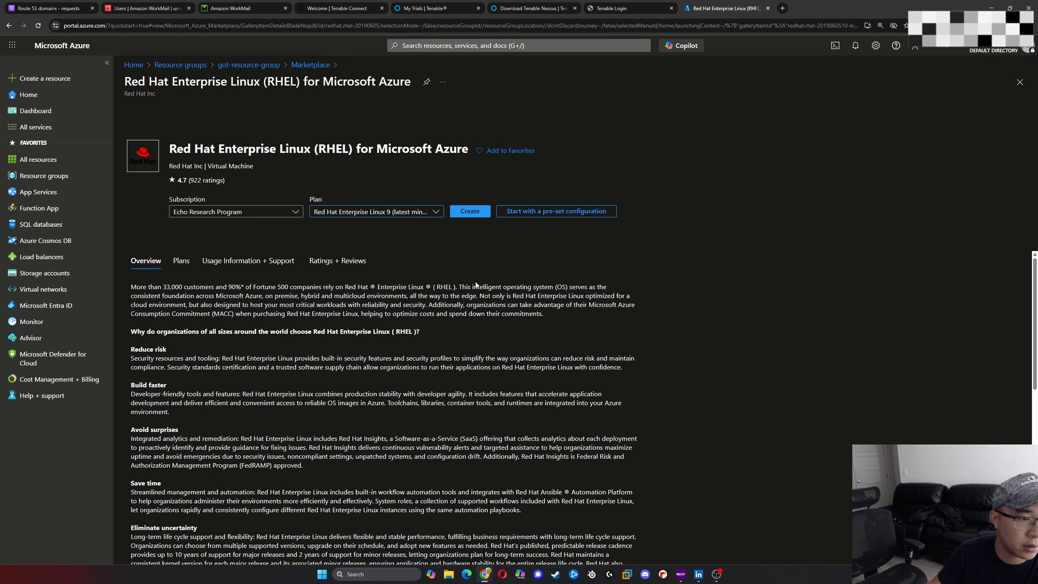
{"action": "left_click", "coordinate": [466, 215]}
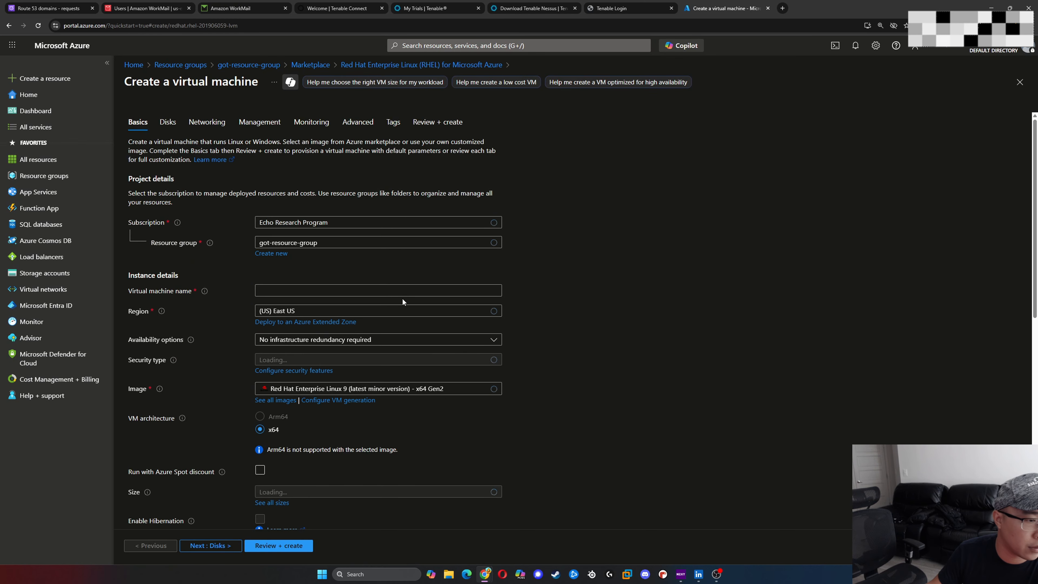
- Name the virtual machine raven and review its availability, image, size and administrator account settings
{"action": "left_click", "coordinate": [432, 287]}
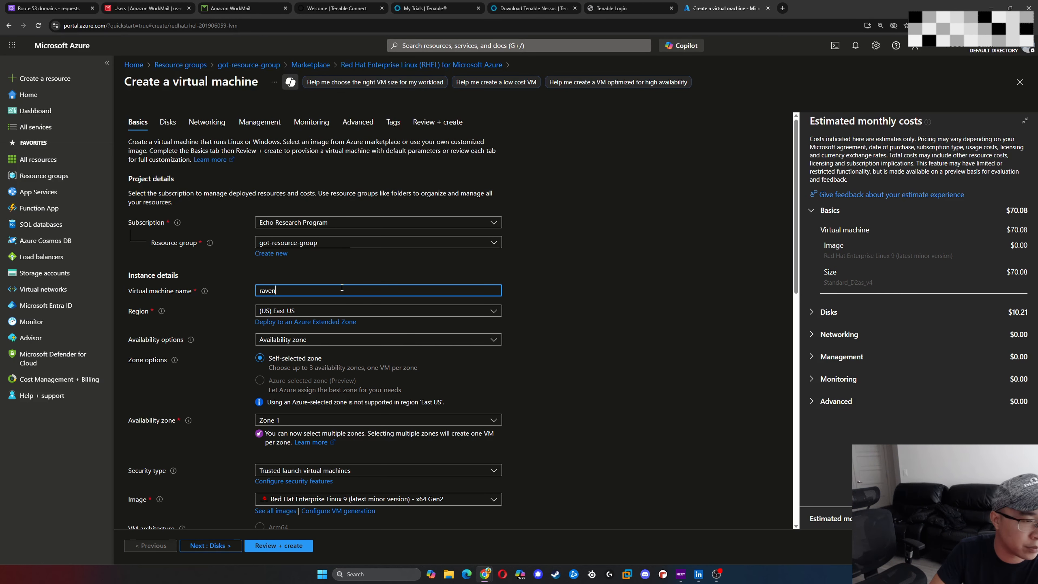
{"action": "scroll", "coordinate": [341, 287], "scroll_direction": "down", "scroll_amount": 2}
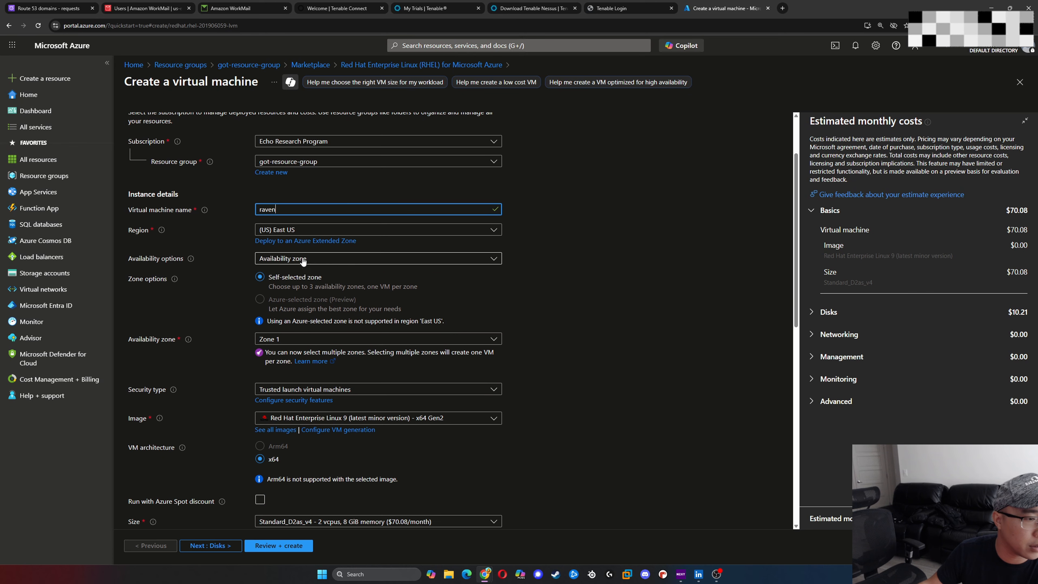
{"action": "scroll", "coordinate": [390, 312], "scroll_direction": "down", "scroll_amount": 2}
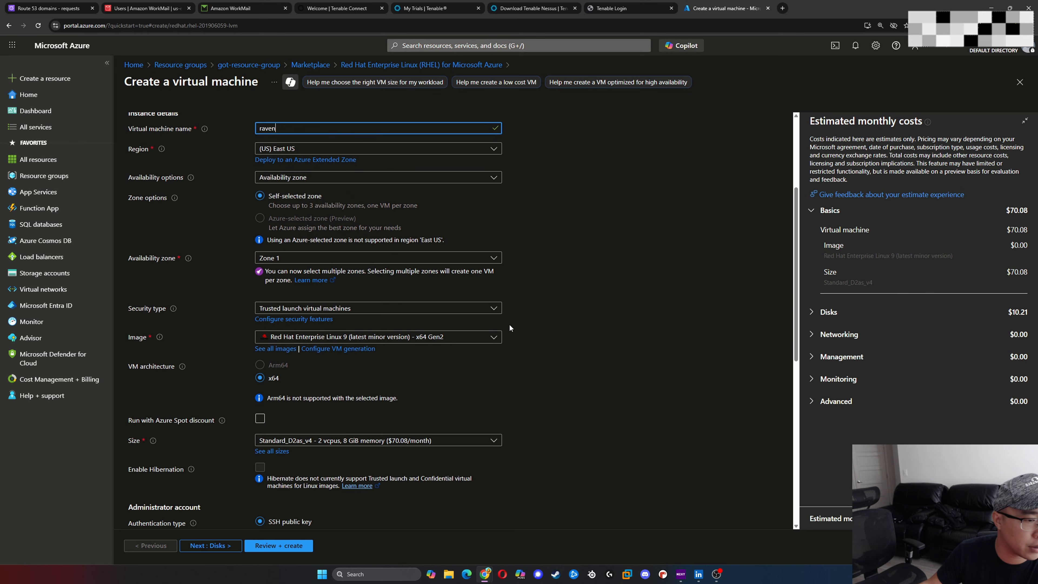
{"action": "scroll", "coordinate": [334, 350], "scroll_direction": "down", "scroll_amount": 1}
{"action": "scroll", "coordinate": [343, 349], "scroll_direction": "down", "scroll_amount": 2}
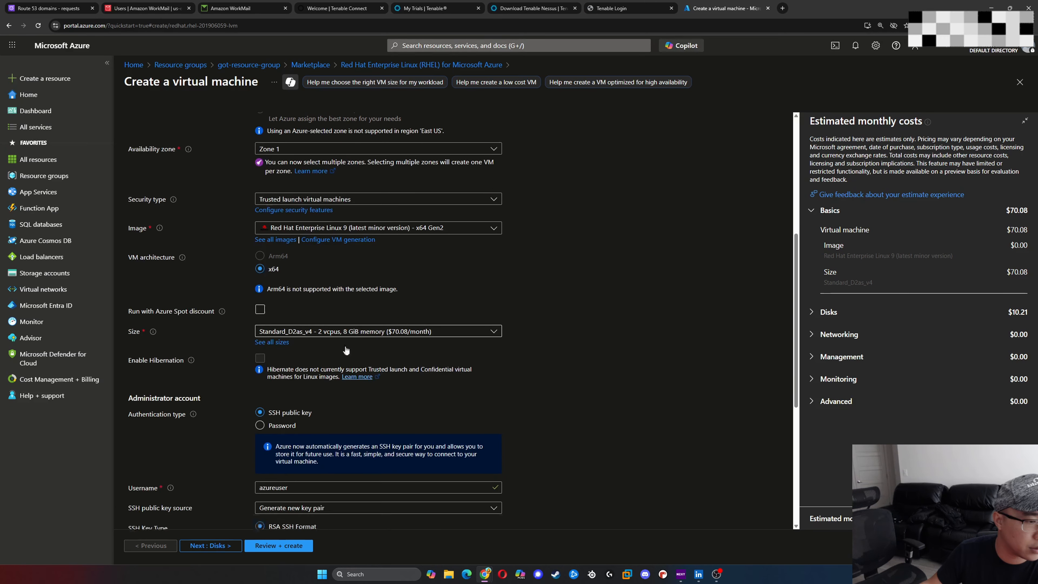
{"action": "scroll", "coordinate": [404, 326], "scroll_direction": "down", "scroll_amount": 6}
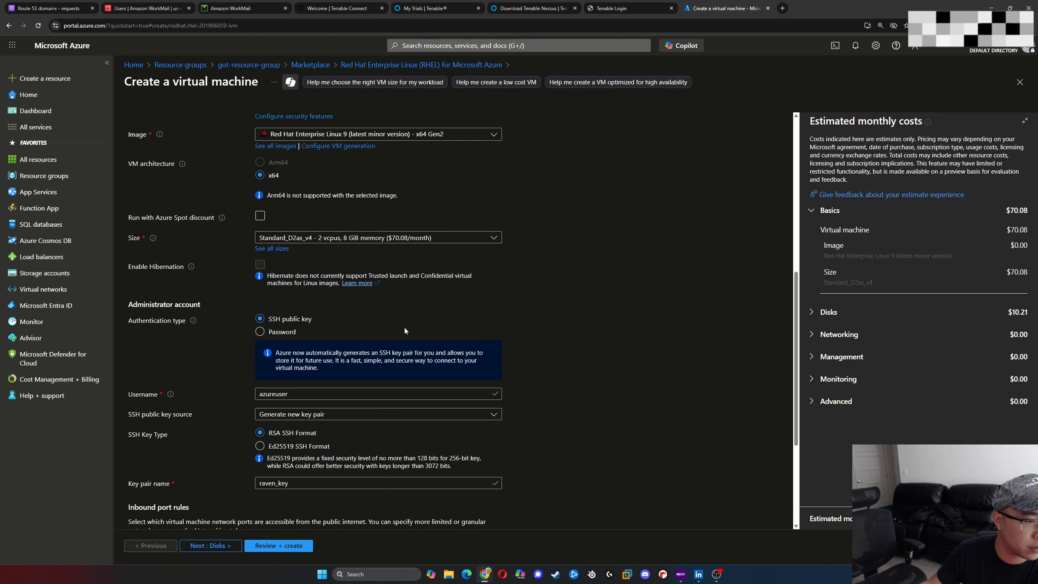
- Set the virtual machine's public inbound ports to None
{"action": "scroll", "coordinate": [417, 363], "scroll_direction": "up", "scroll_amount": 4}
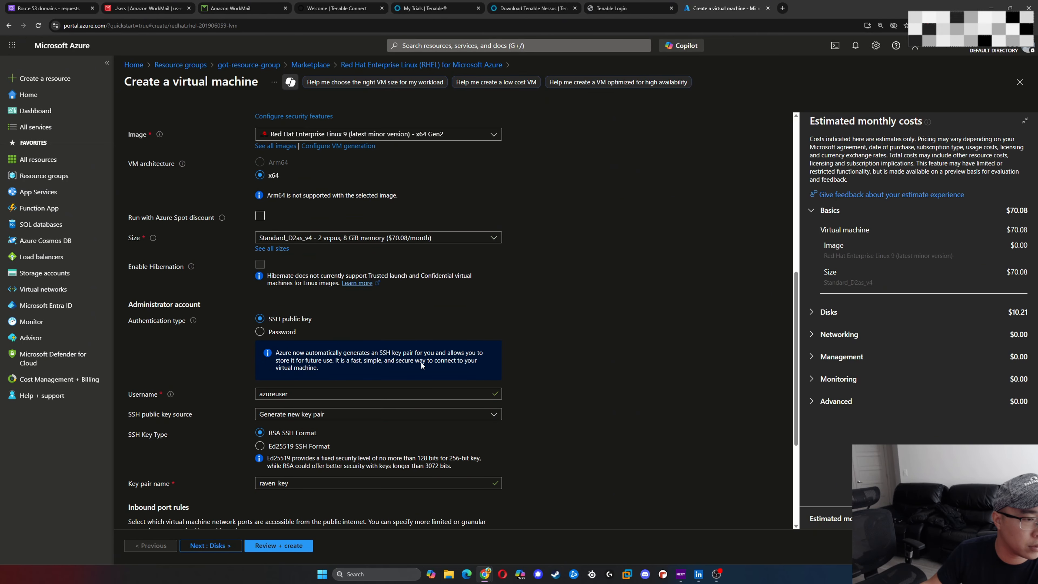
{"action": "scroll", "coordinate": [422, 362], "scroll_direction": "down", "scroll_amount": 4}
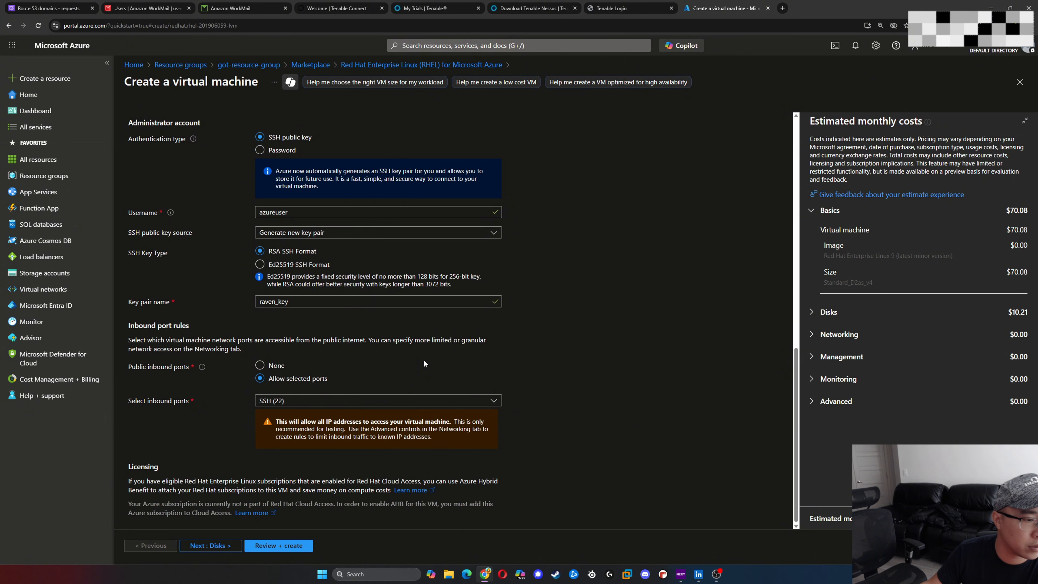
{"action": "left_click", "coordinate": [267, 365]}
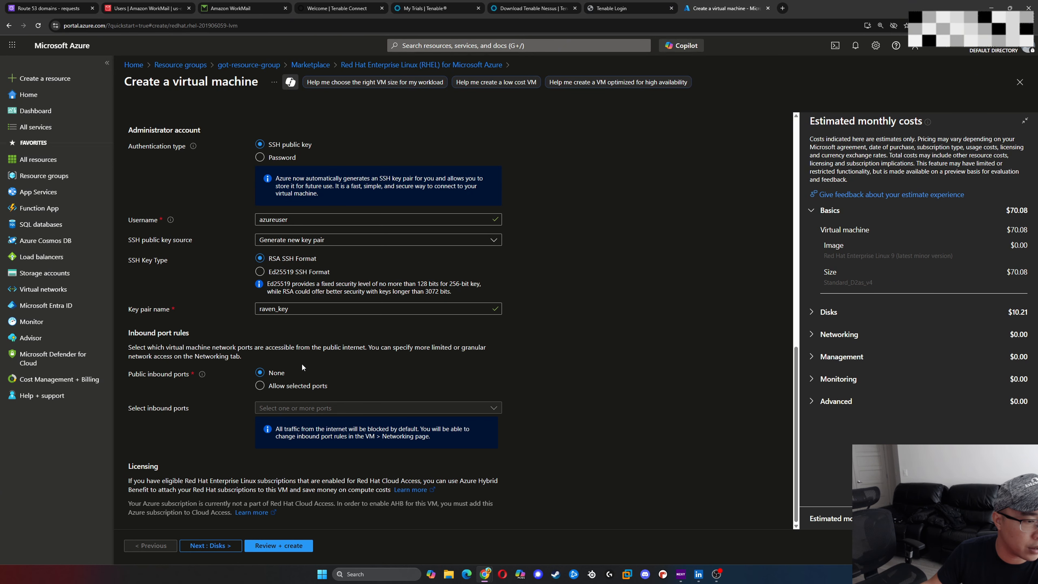
{"action": "left_click", "coordinate": [267, 386]}
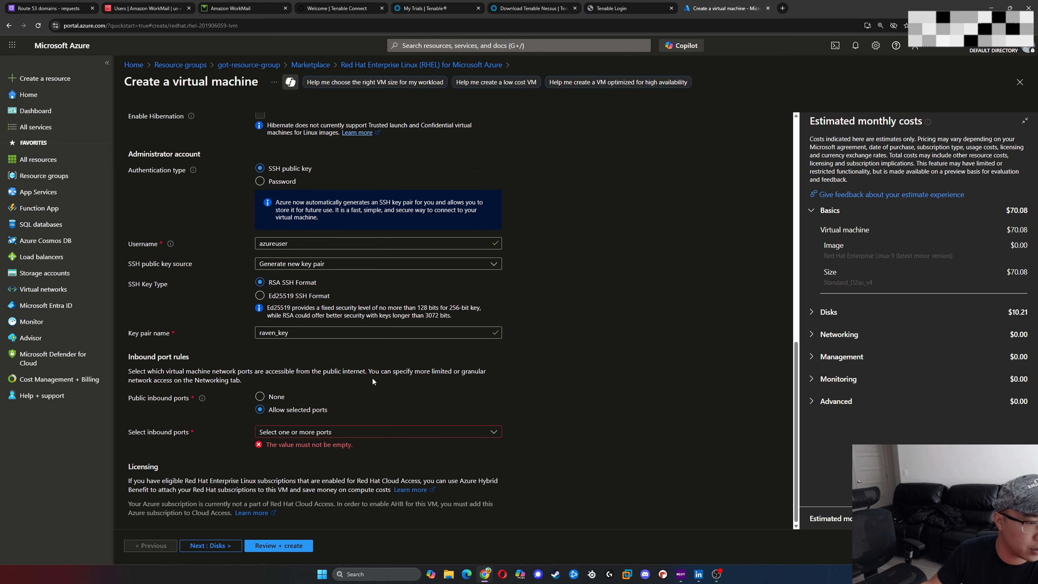
{"action": "left_click", "coordinate": [366, 430]}
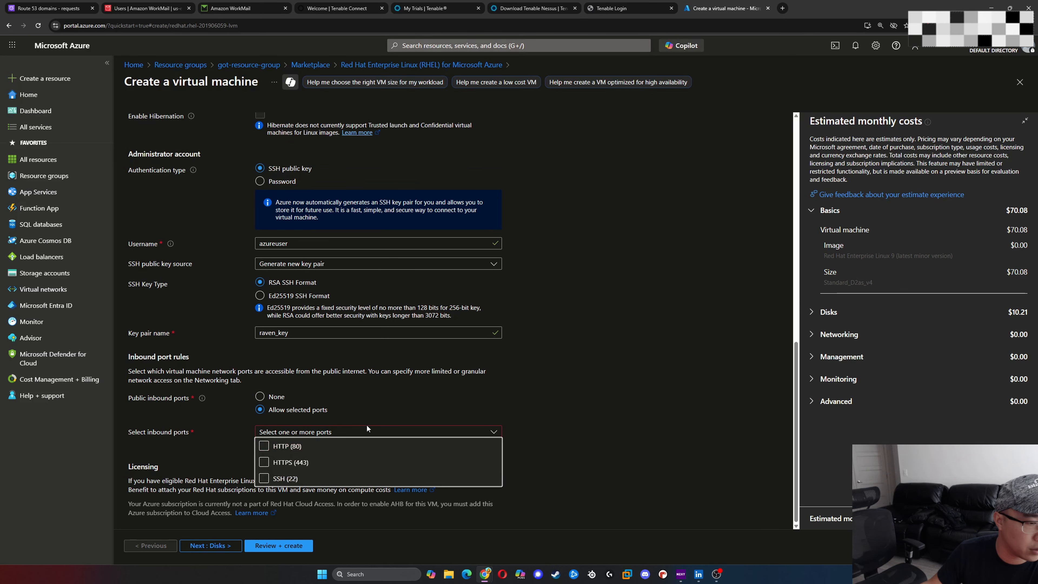
{"action": "left_click", "coordinate": [265, 479]}
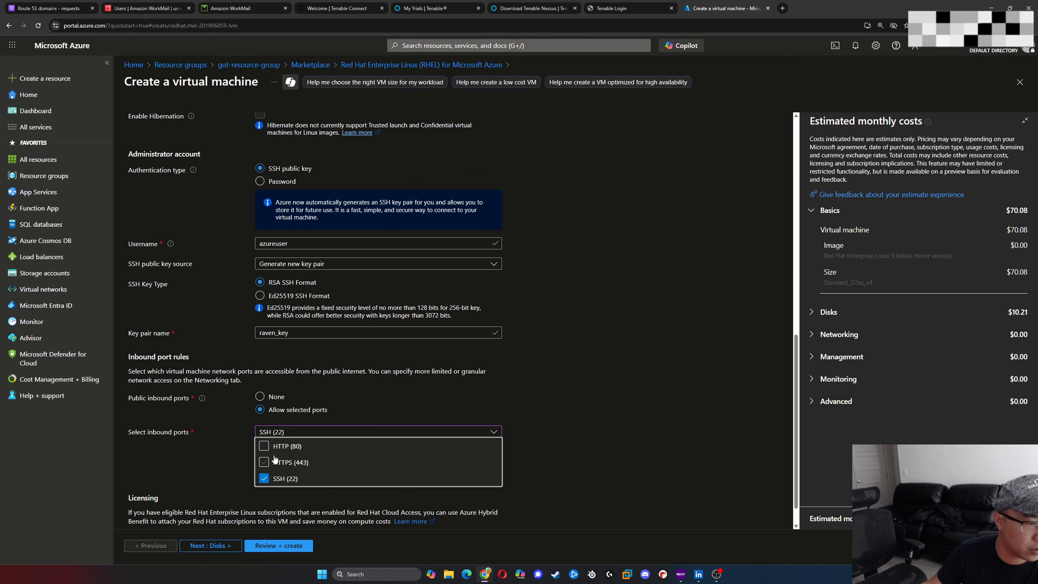
{"action": "left_click", "coordinate": [264, 478]}
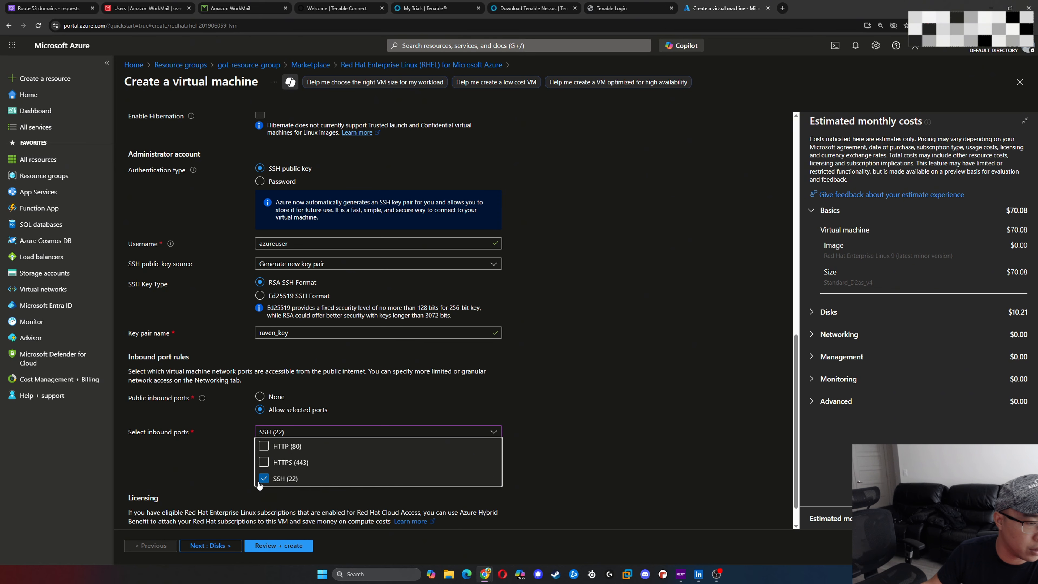
{"action": "left_click", "coordinate": [260, 397]}
- Review the virtual machine's basic settings once more and proceed to its disk settings
{"action": "scroll", "coordinate": [468, 383], "scroll_direction": "down", "scroll_amount": 1}
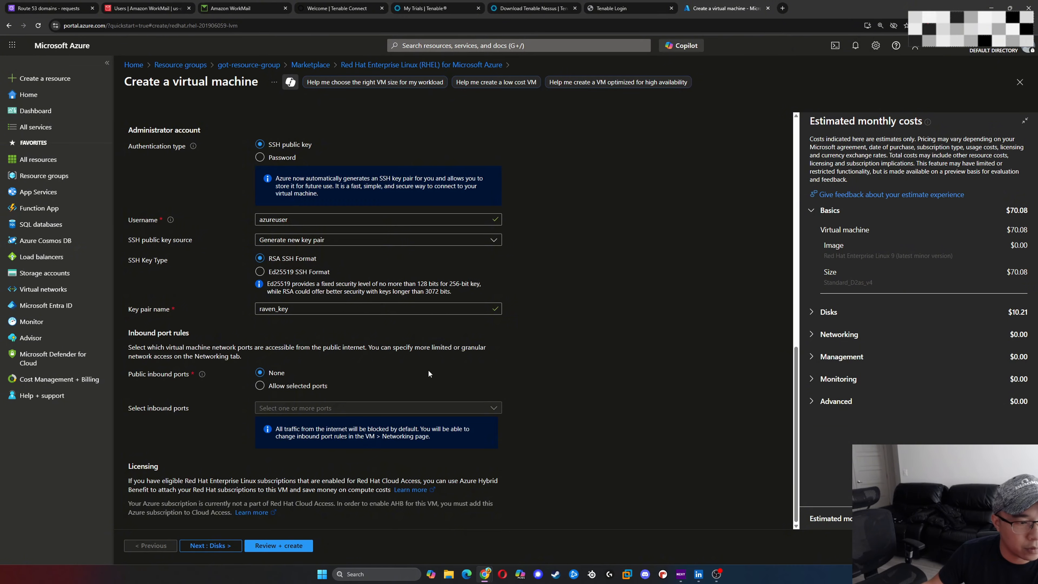
{"action": "scroll", "coordinate": [428, 371], "scroll_direction": "up", "scroll_amount": 10}
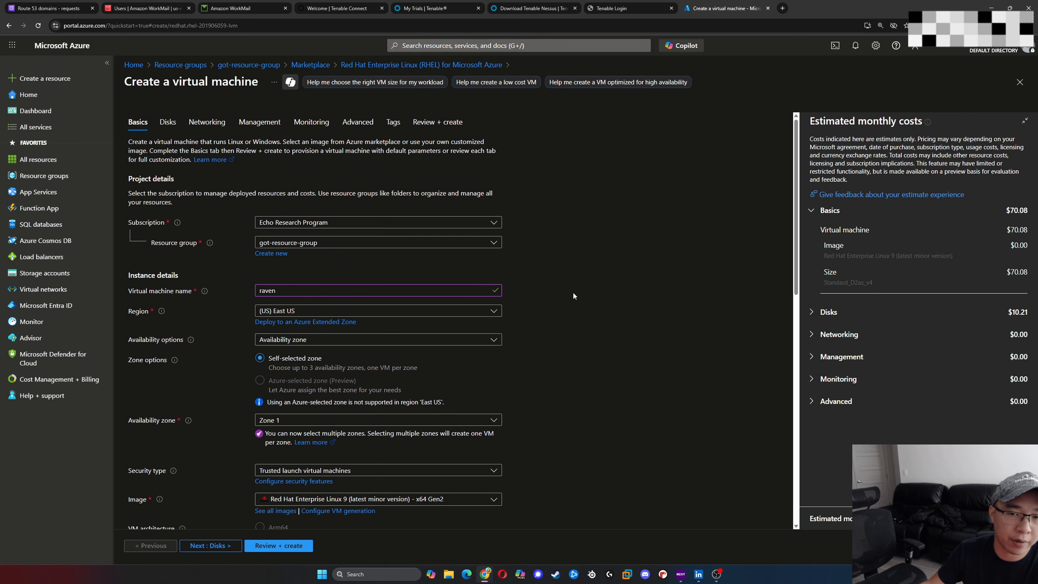
{"action": "scroll", "coordinate": [490, 326], "scroll_direction": "down", "scroll_amount": 10}
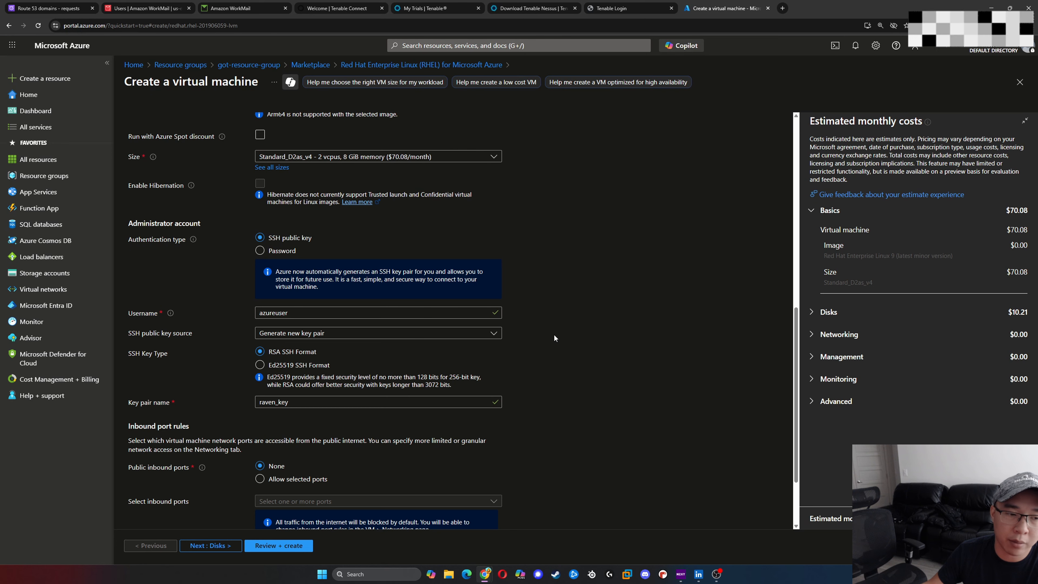
{"action": "scroll", "coordinate": [556, 338], "scroll_direction": "down", "scroll_amount": 2}
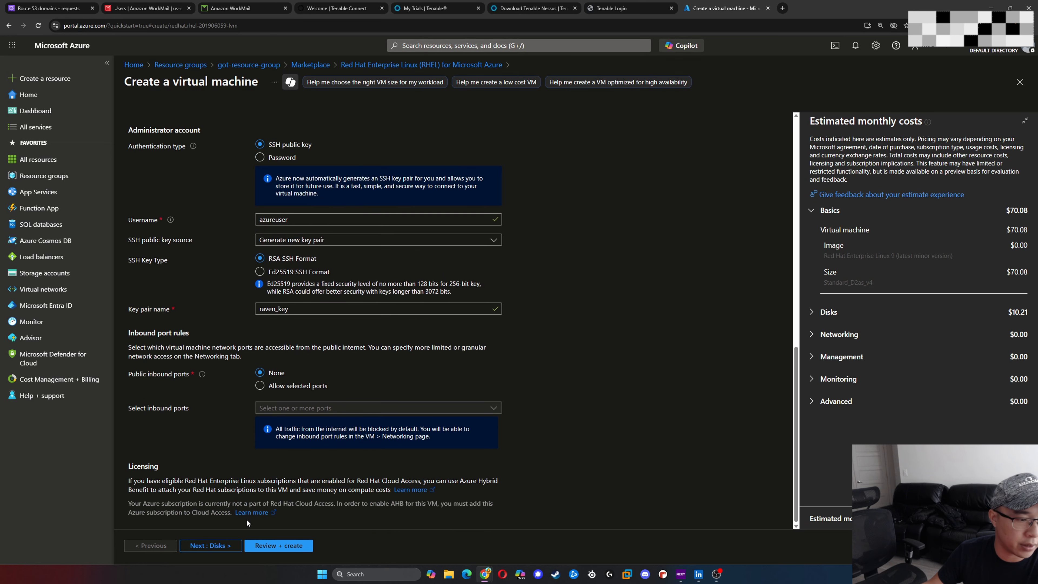
{"action": "scroll", "coordinate": [329, 444], "scroll_direction": "up", "scroll_amount": 7}
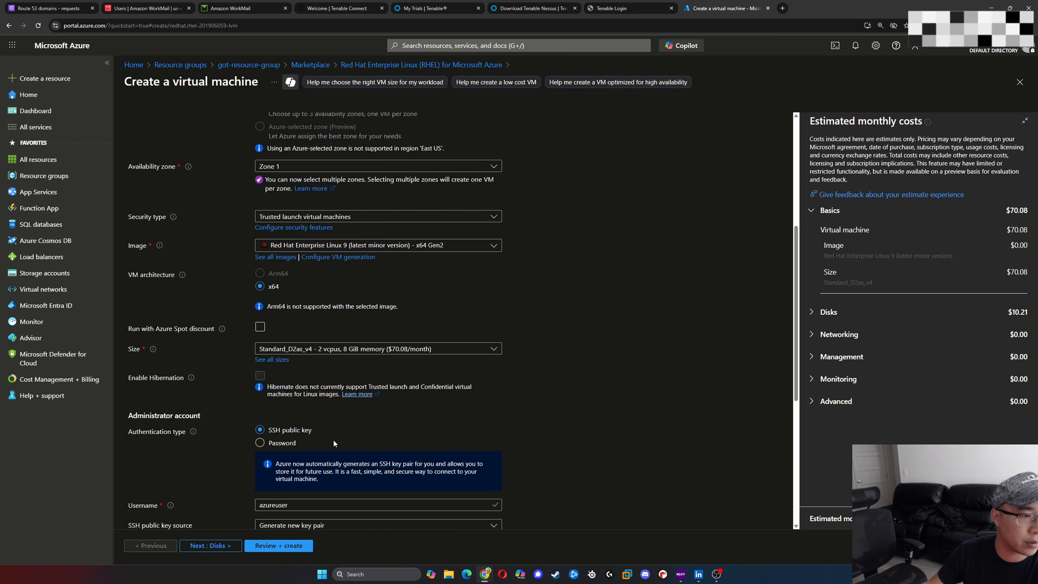
{"action": "scroll", "coordinate": [331, 446], "scroll_direction": "up", "scroll_amount": 8}
{"action": "left_click", "coordinate": [231, 546]}
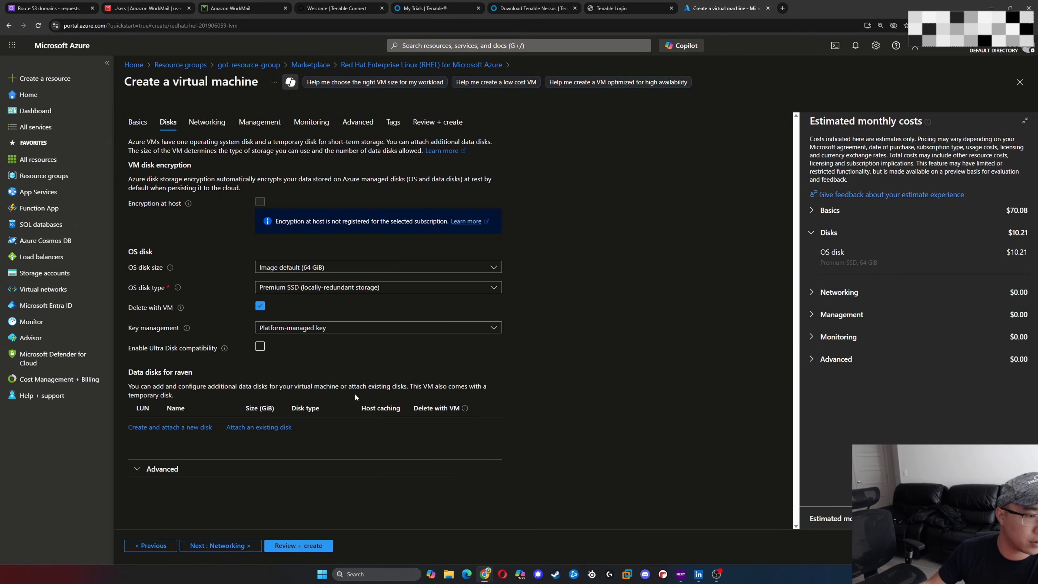
- Check the OS disk's key management choices, keep the platform-managed key and proceed to the networking settings
{"action": "left_click", "coordinate": [331, 331]}
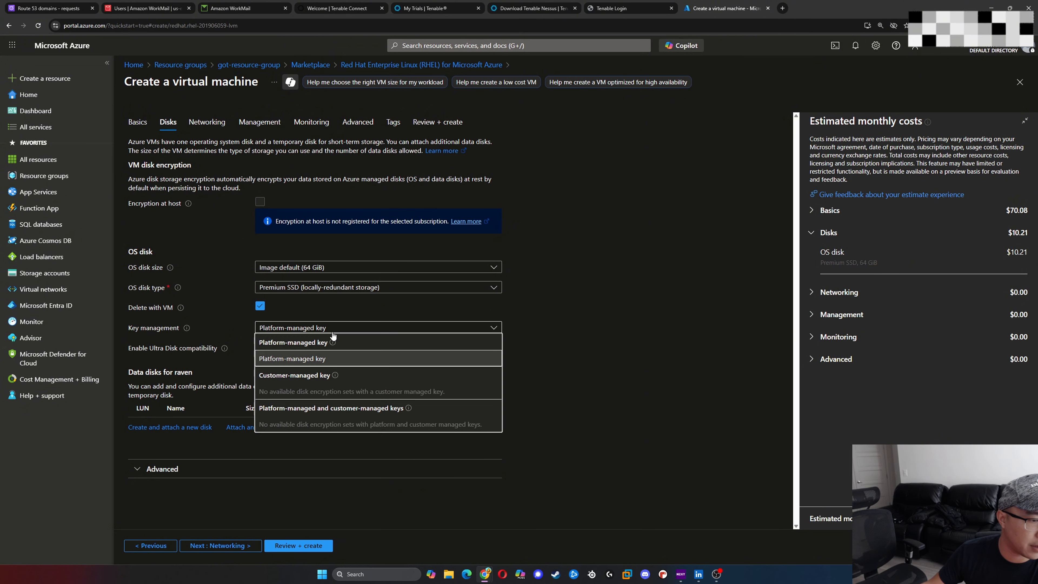
{"action": "left_click", "coordinate": [535, 314]}
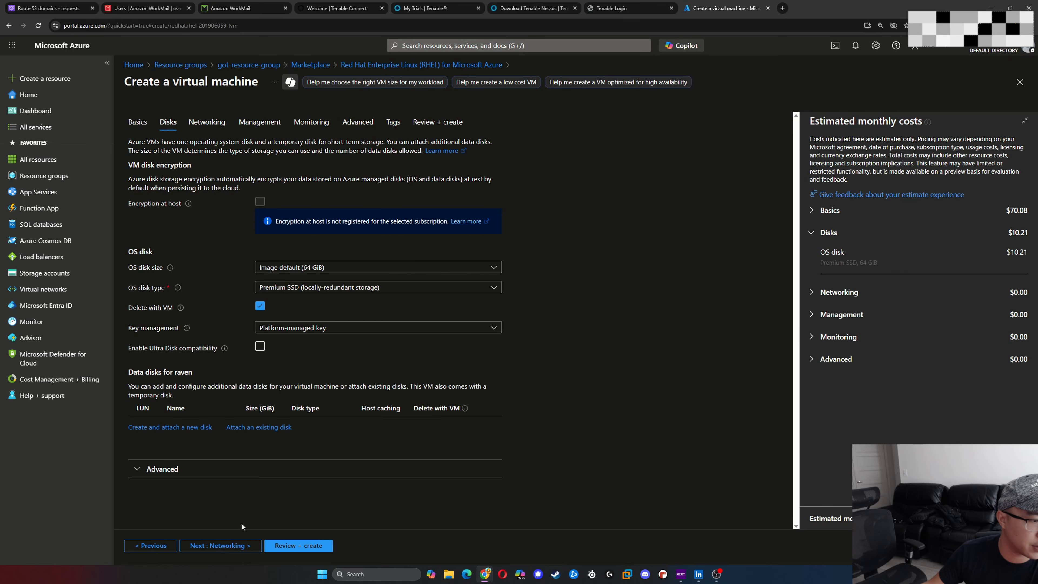
{"action": "left_click", "coordinate": [230, 546]}
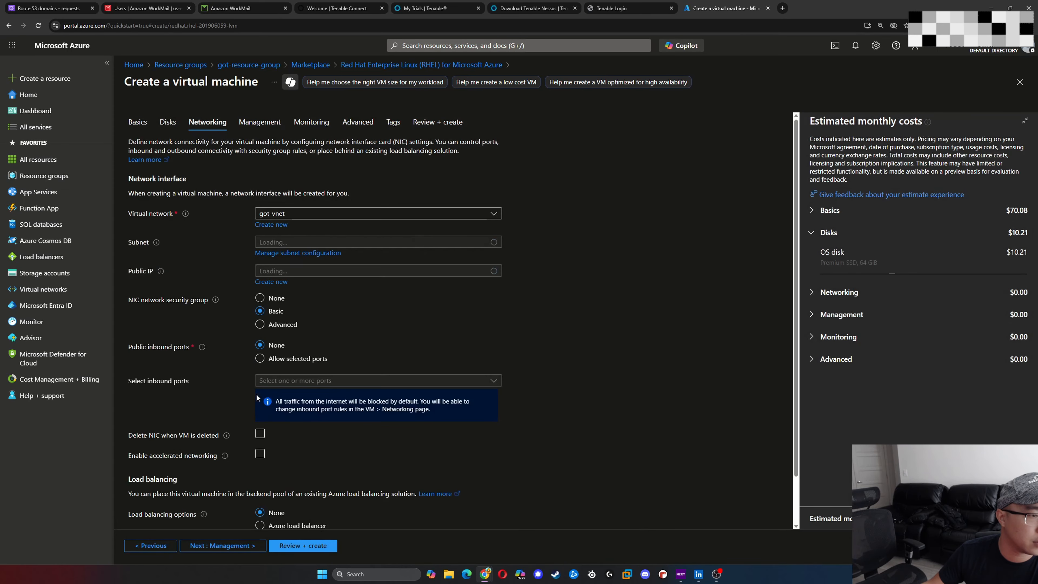
- Keep got-vnet as the virtual network and assign the virtual machine to got-private-subnet (10.0.1.64/26)
{"action": "left_click", "coordinate": [354, 213]}
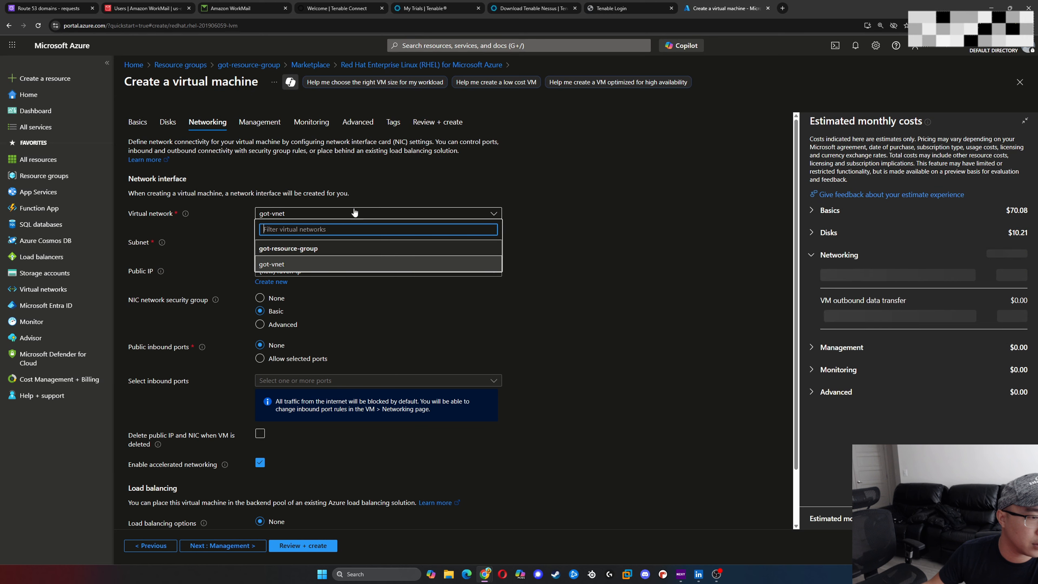
{"action": "left_click", "coordinate": [532, 180]}
{"action": "left_click", "coordinate": [403, 243]}
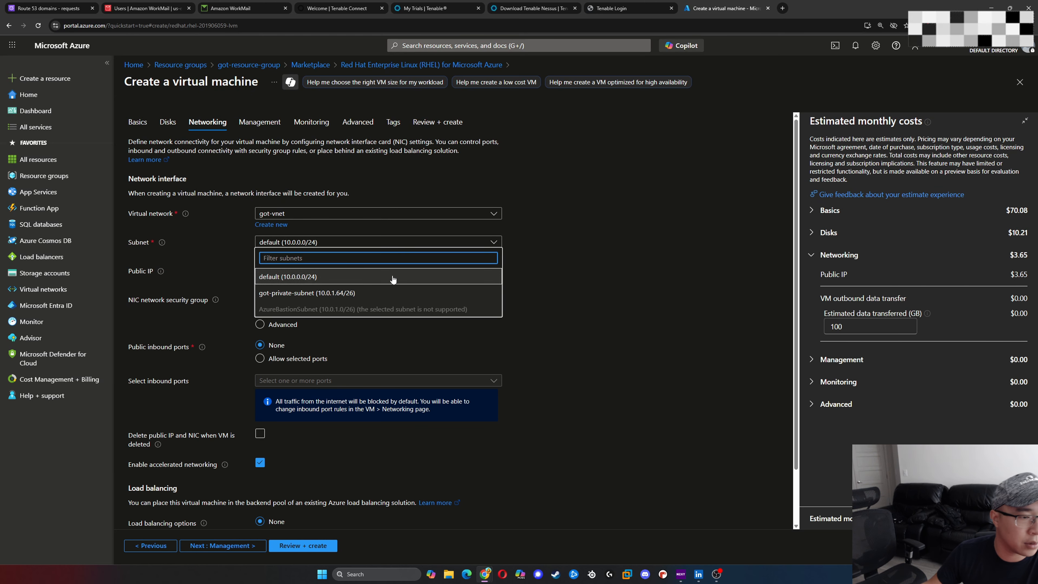
{"action": "left_click", "coordinate": [386, 293]}
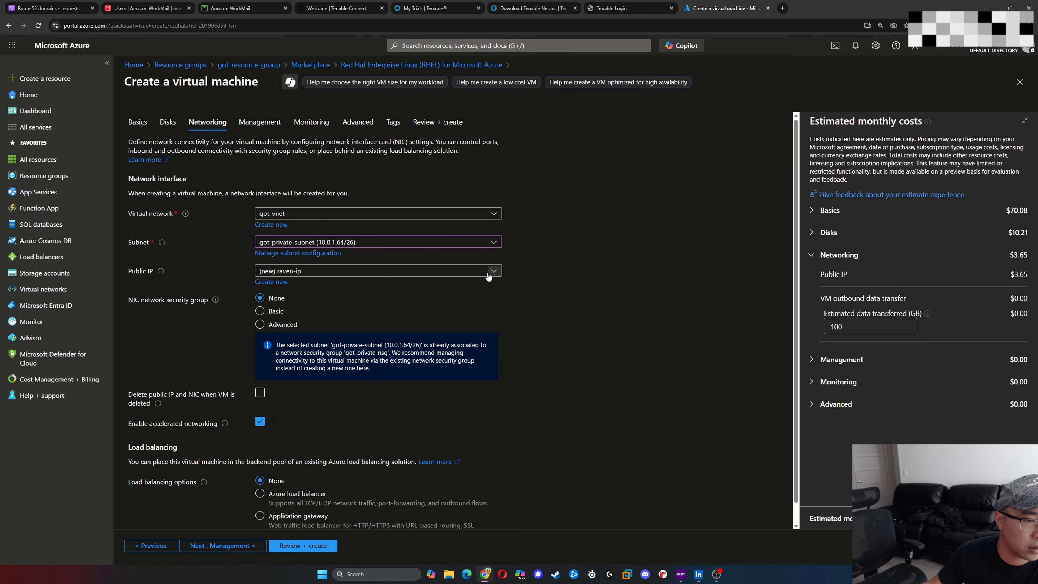
- Keep the new raven-ip public IP and enable deleting the public IP and NIC when the VM is deleted
{"action": "left_click", "coordinate": [495, 273]}
{"action": "left_click", "coordinate": [600, 266]}
{"action": "scroll", "coordinate": [487, 308], "scroll_direction": "down", "scroll_amount": 1}
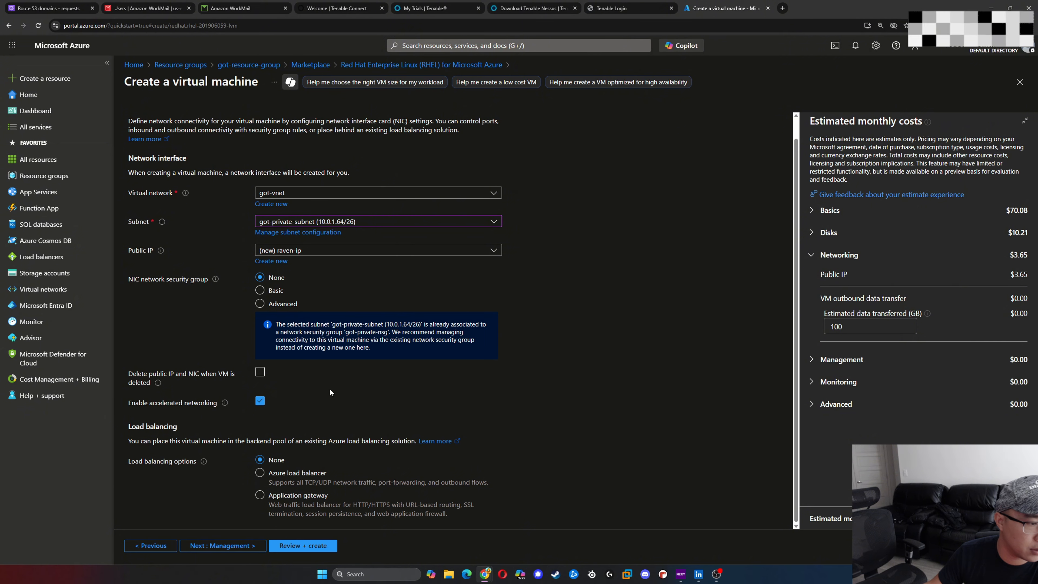
{"action": "left_click", "coordinate": [261, 372]}
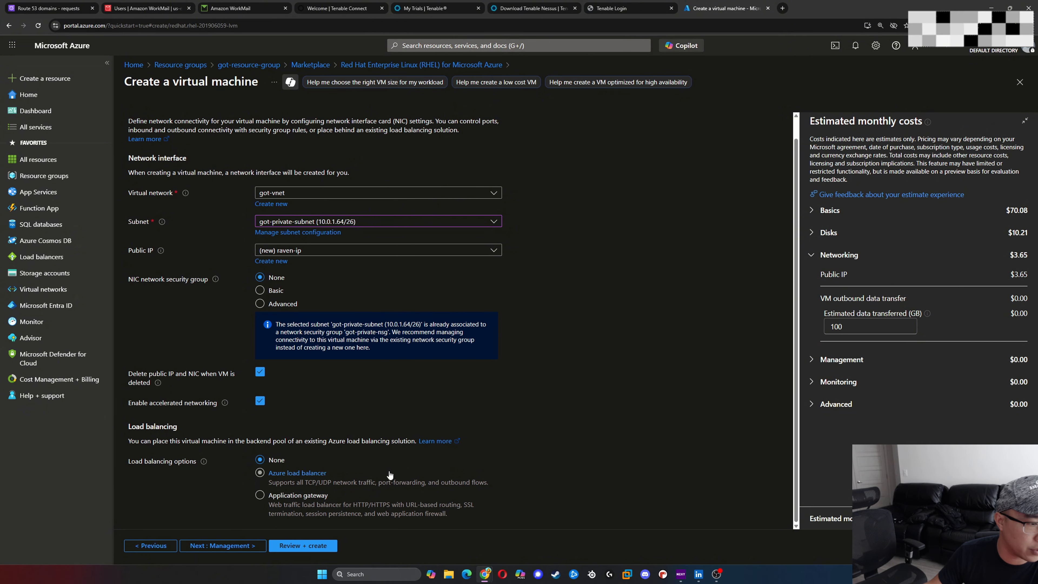
- Go through the management, monitoring and advanced settings, leaving all of their defaults in place
{"action": "left_click", "coordinate": [239, 547]}
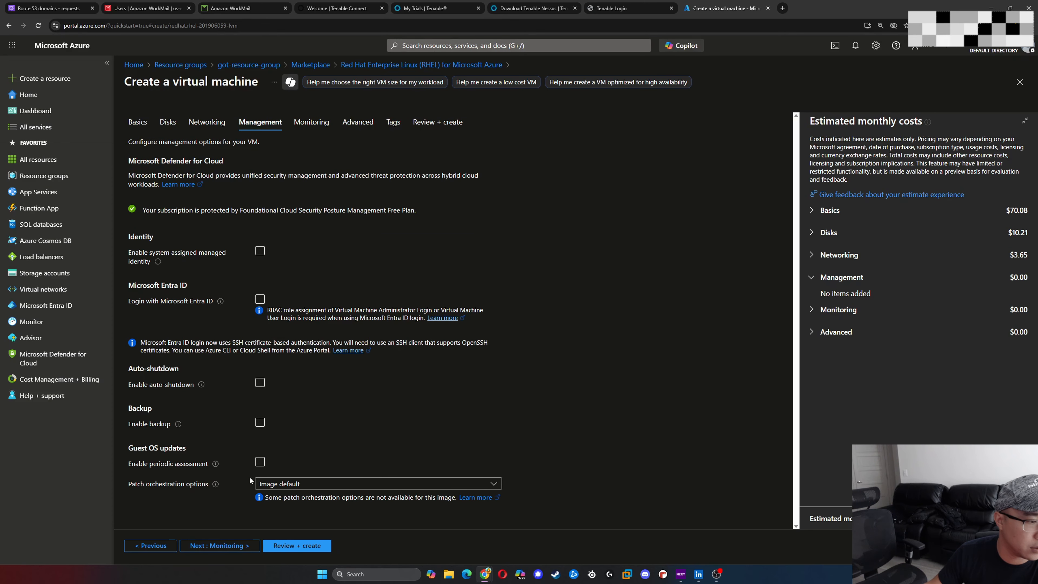
{"action": "left_click", "coordinate": [237, 540]}
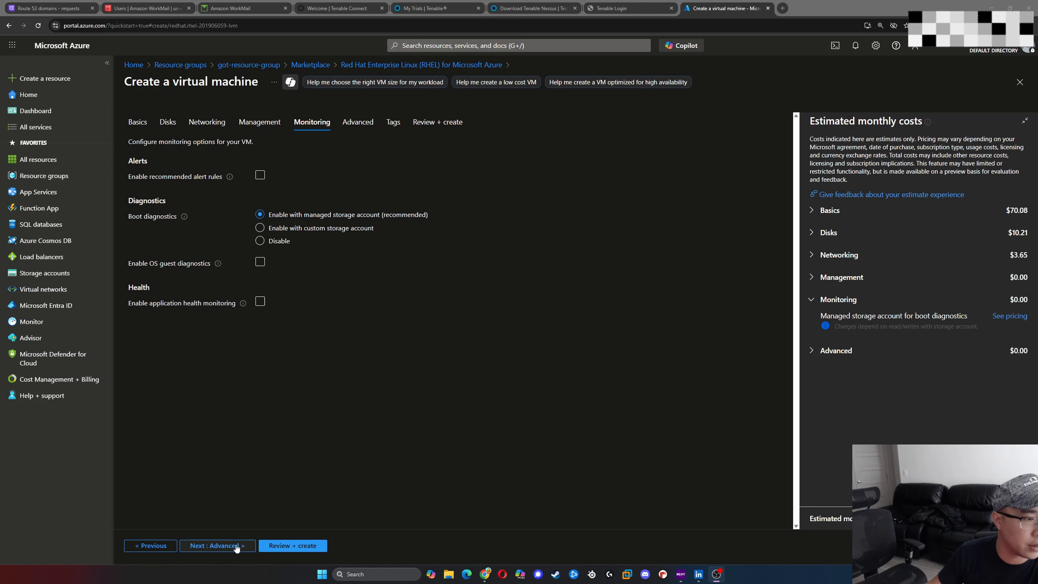
{"action": "left_click", "coordinate": [236, 545]}
{"action": "scroll", "coordinate": [344, 434], "scroll_direction": "down", "scroll_amount": 5}
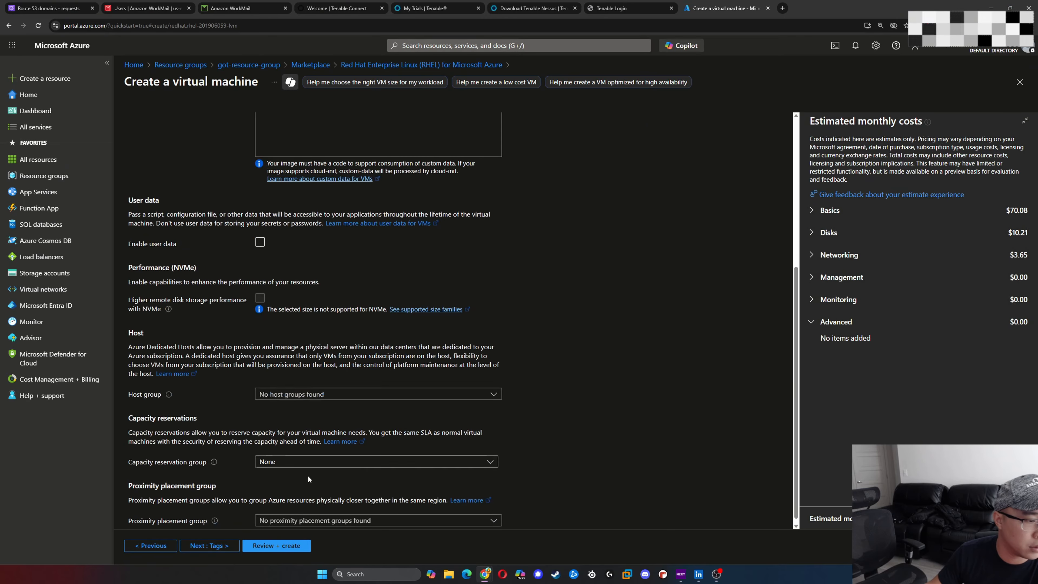
{"action": "scroll", "coordinate": [352, 193], "scroll_direction": "up", "scroll_amount": 5}
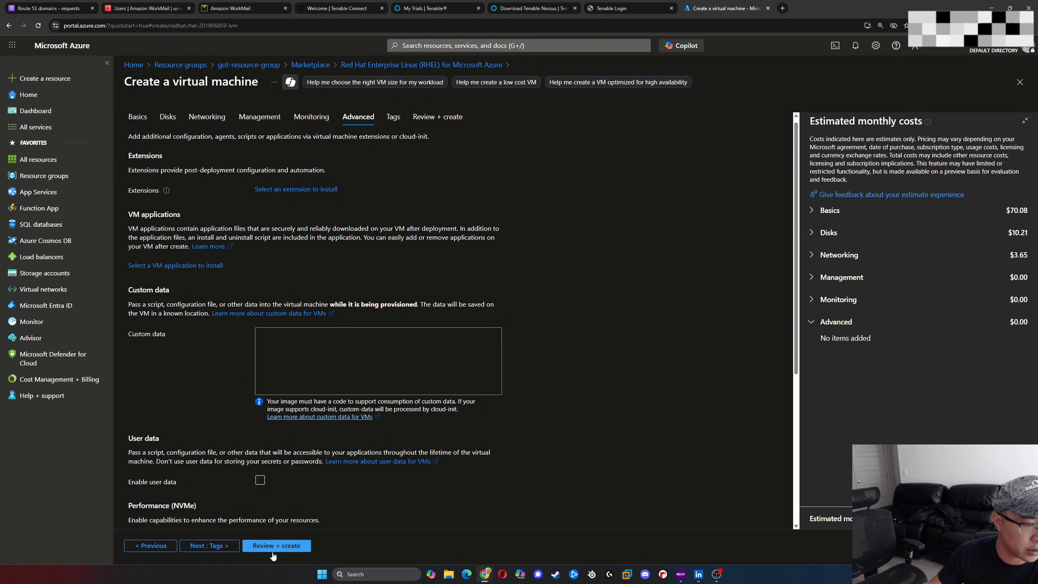
- Leave the tags empty, create the virtual machine and save its generated private key file raven_key in Downloads
{"action": "left_click", "coordinate": [190, 546]}
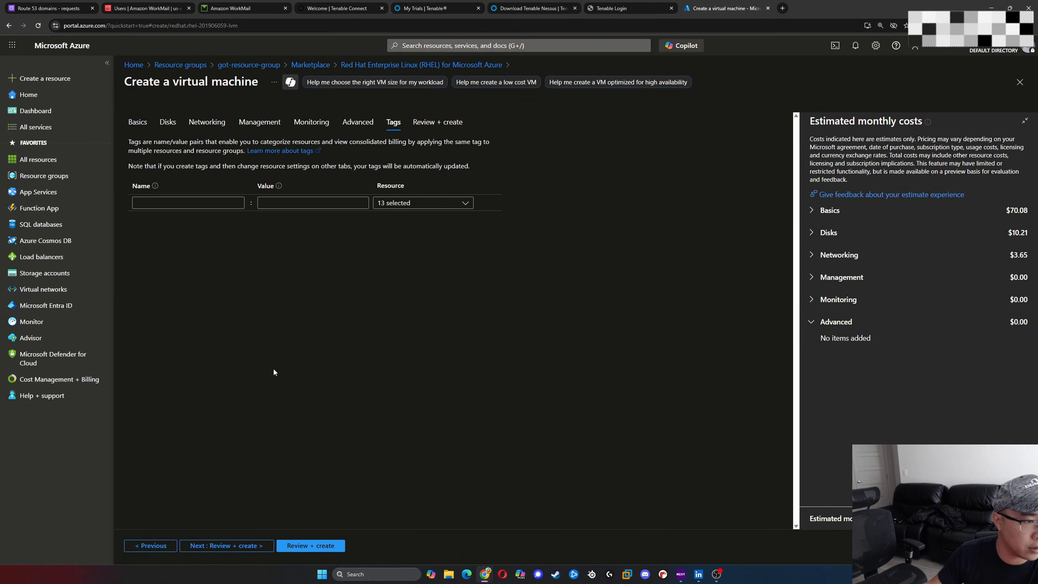
{"action": "left_click", "coordinate": [311, 546]}
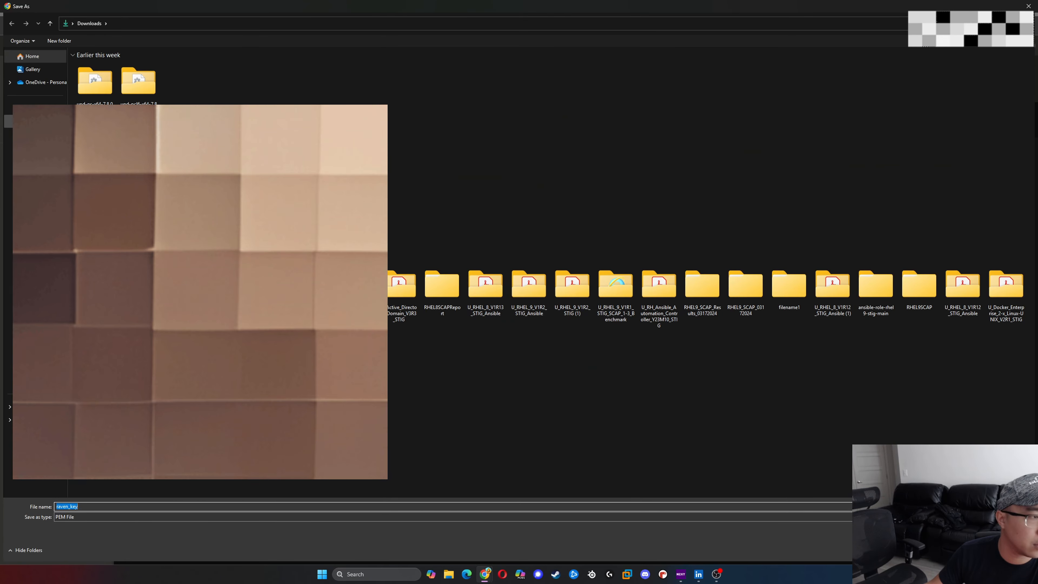
{"action": "key", "text": "Return"}
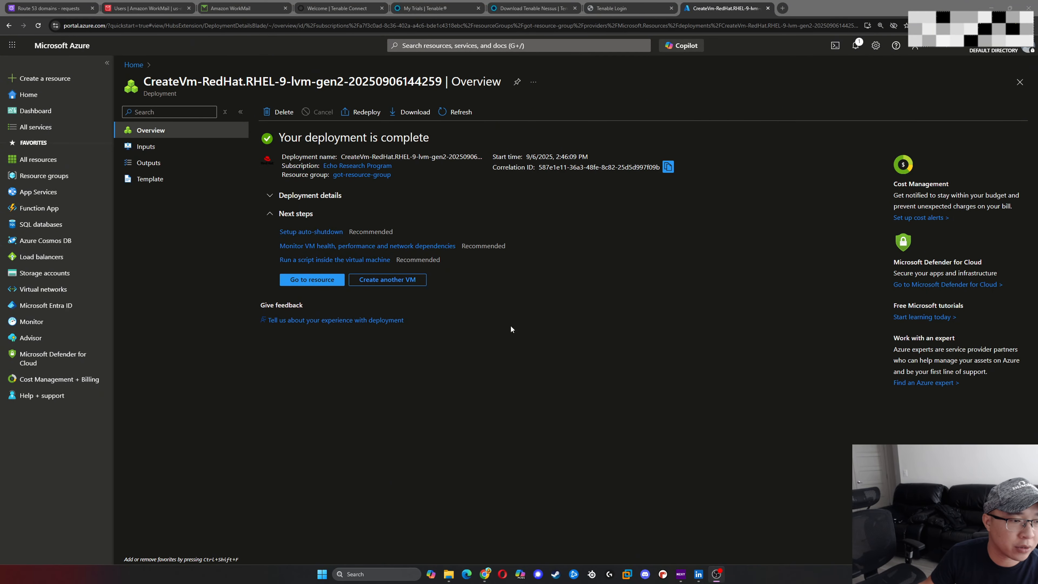
- Go to the deployed raven virtual machine and open its Bastion connection page
{"action": "left_click", "coordinate": [313, 282]}
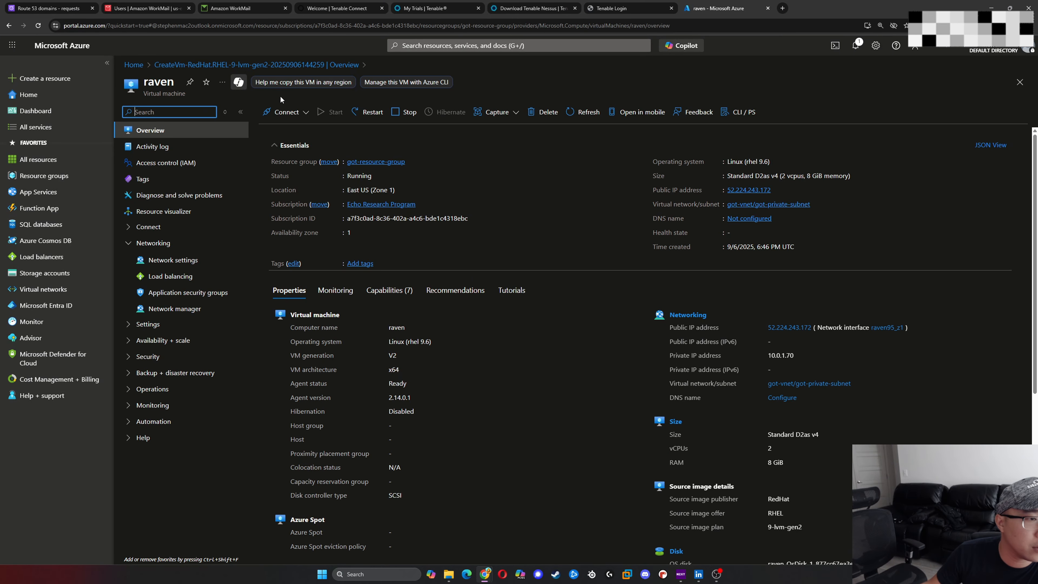
{"action": "left_click", "coordinate": [284, 112]}
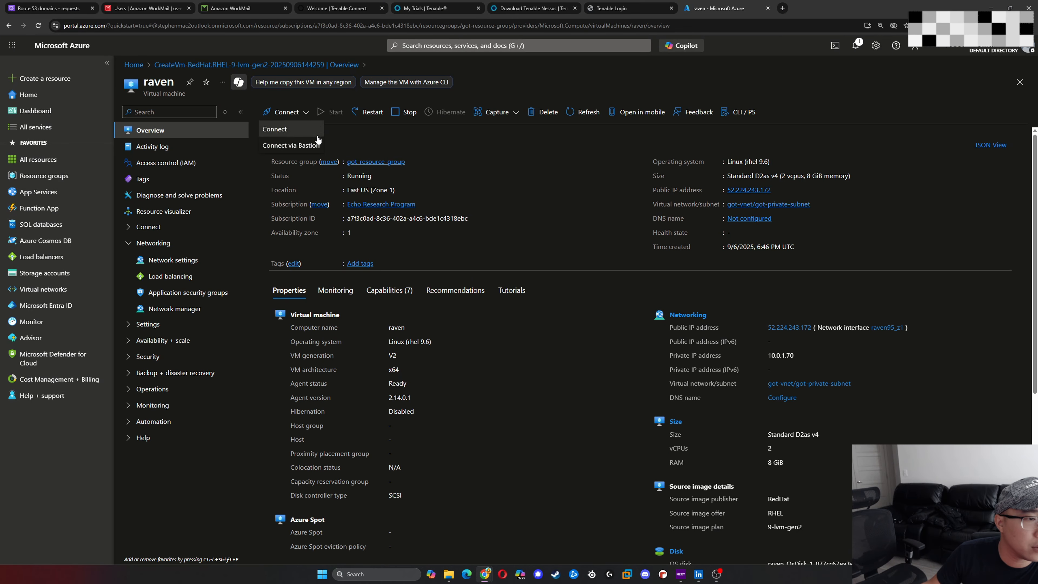
{"action": "left_click", "coordinate": [289, 146]}
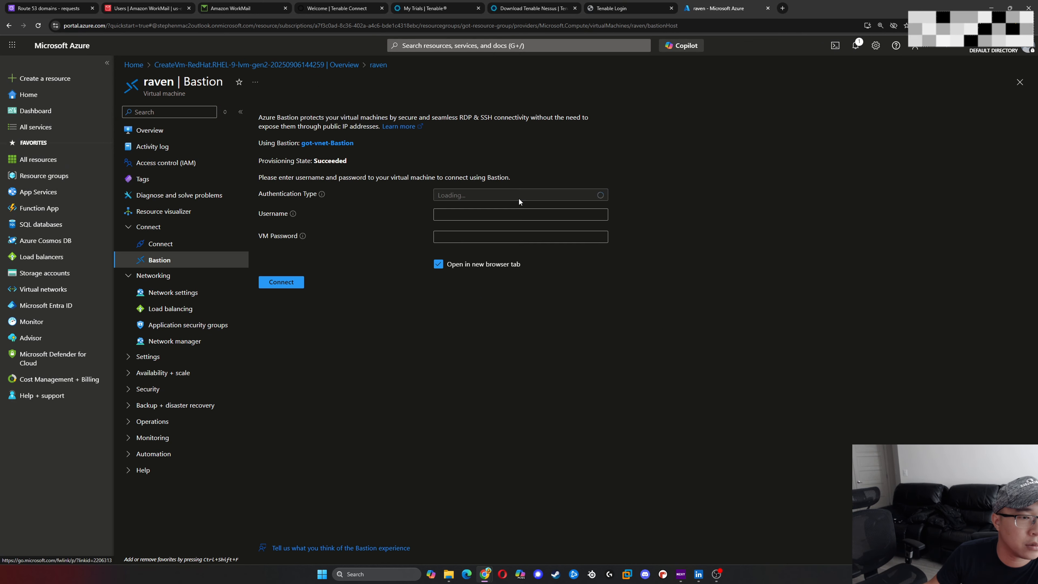
- Set the Bastion authentication type to SSH Private Key from Local File and enter the username azureuser
{"action": "left_click", "coordinate": [502, 199]}
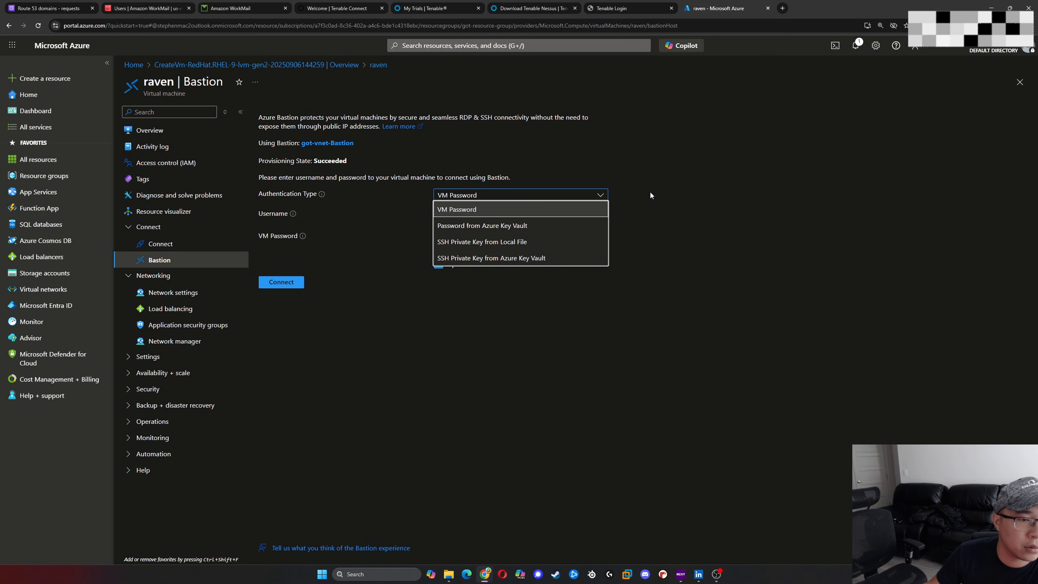
{"action": "left_click", "coordinate": [529, 244]}
{"action": "left_click", "coordinate": [497, 214]}
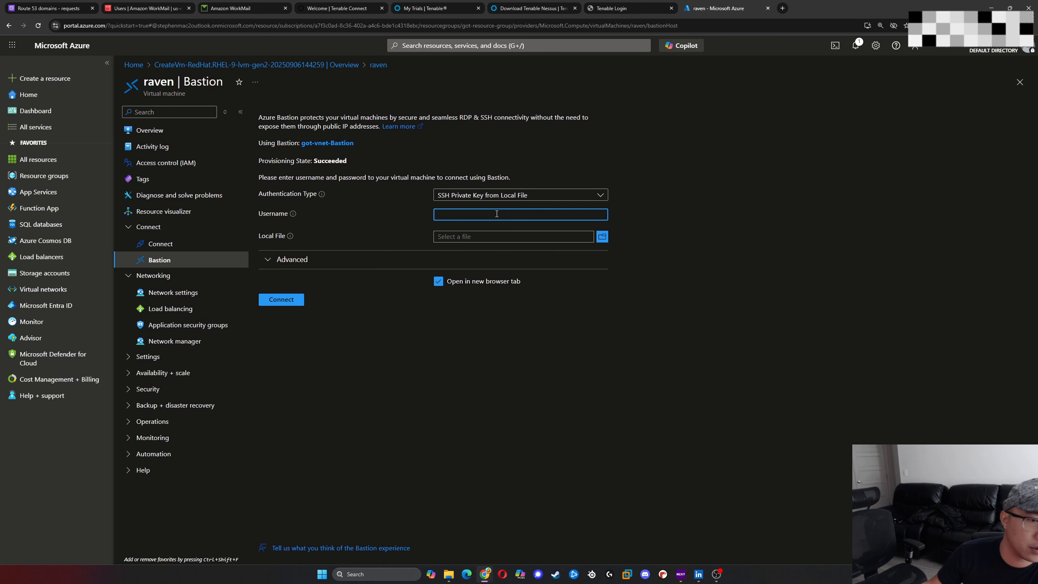
{"action": "type", "text": "azure"}
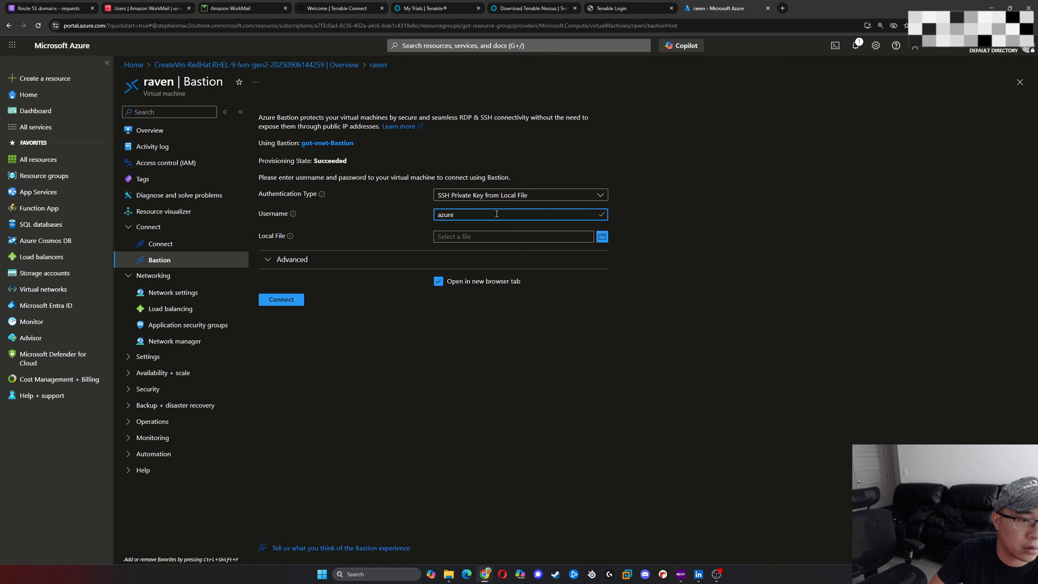
{"action": "type", "text": "user"}
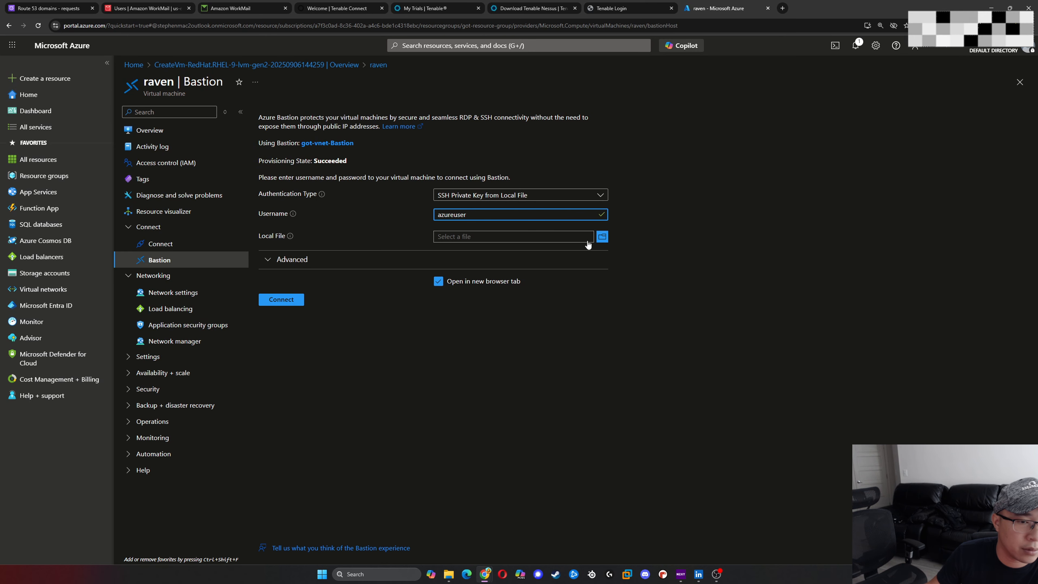
- Select the local private key file, connect to raven through Bastion, and list its home directory with ls
{"action": "left_click", "coordinate": [602, 236]}
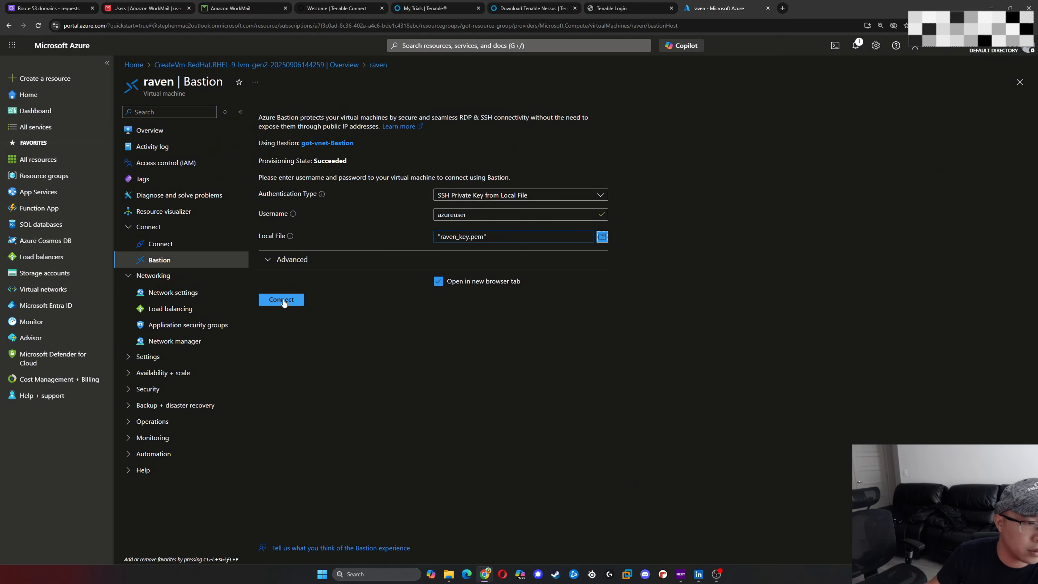
{"action": "left_click", "coordinate": [282, 299]}
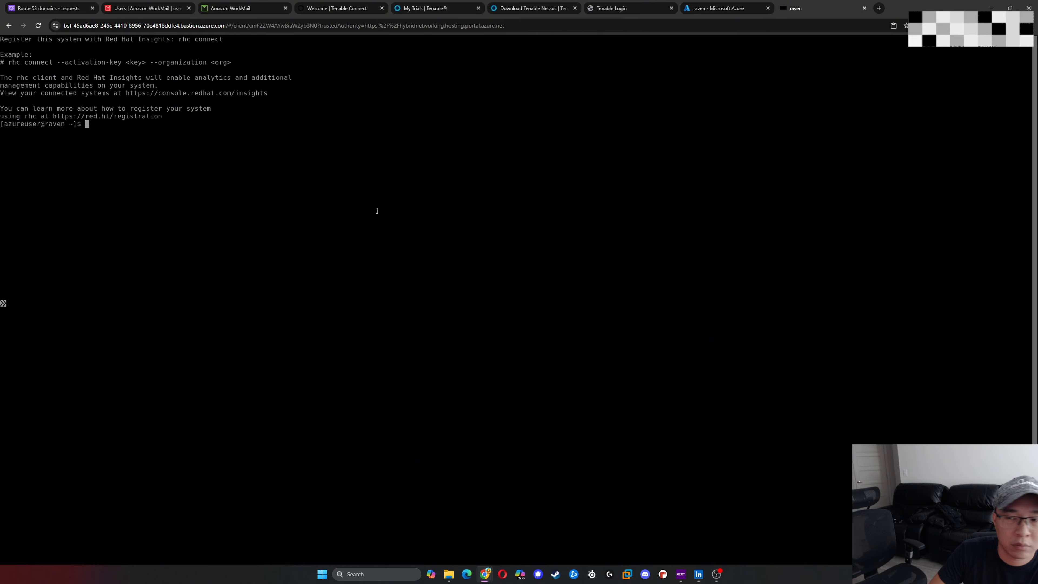
{"action": "key", "text": "Return"}
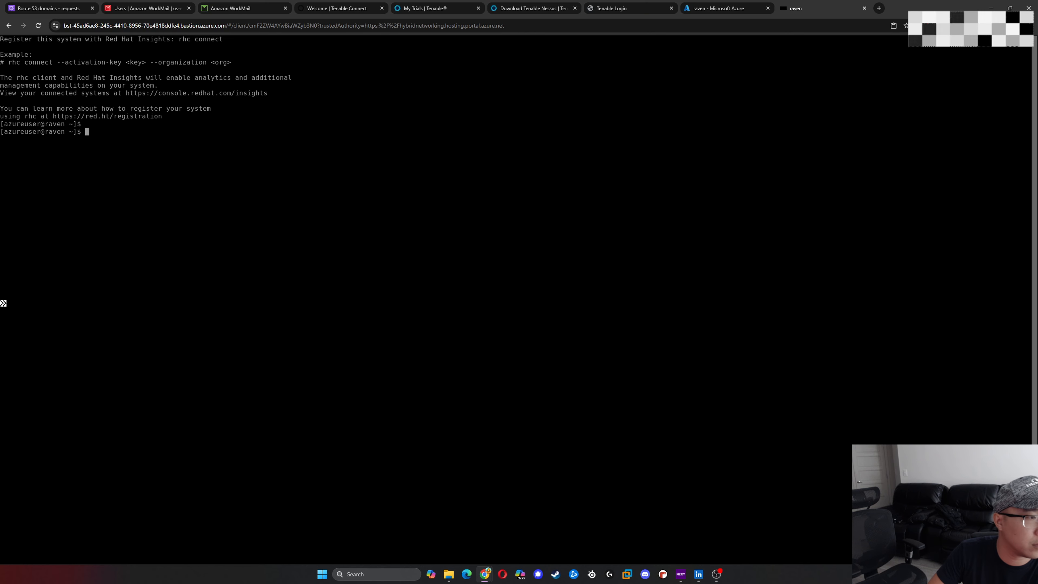
{"action": "type", "text": "ls"}
{"action": "key", "text": "Return"}
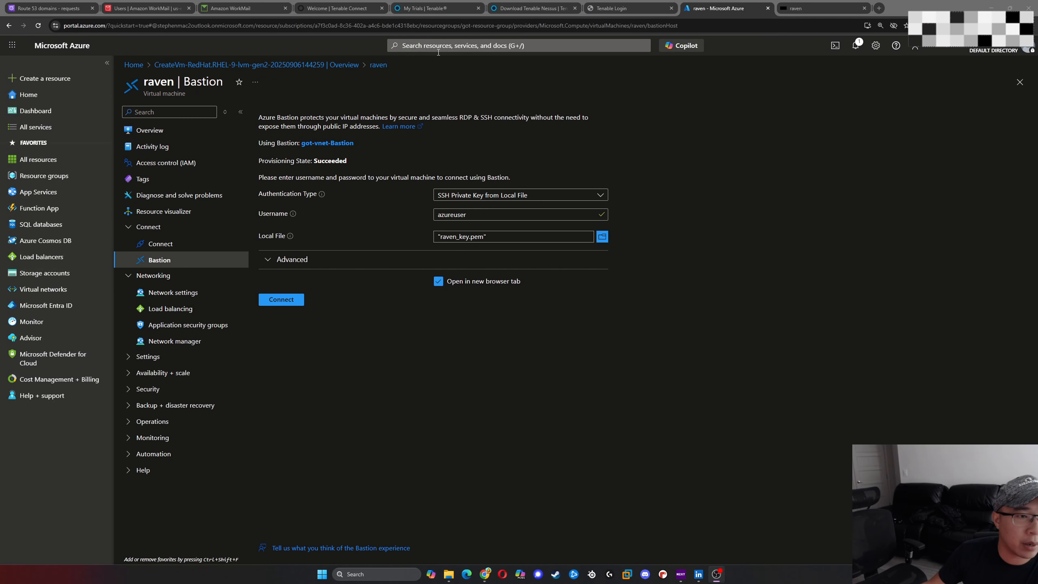
- Return to the Azure portal and open the list of virtual machines
{"action": "left_click", "coordinate": [438, 48]}
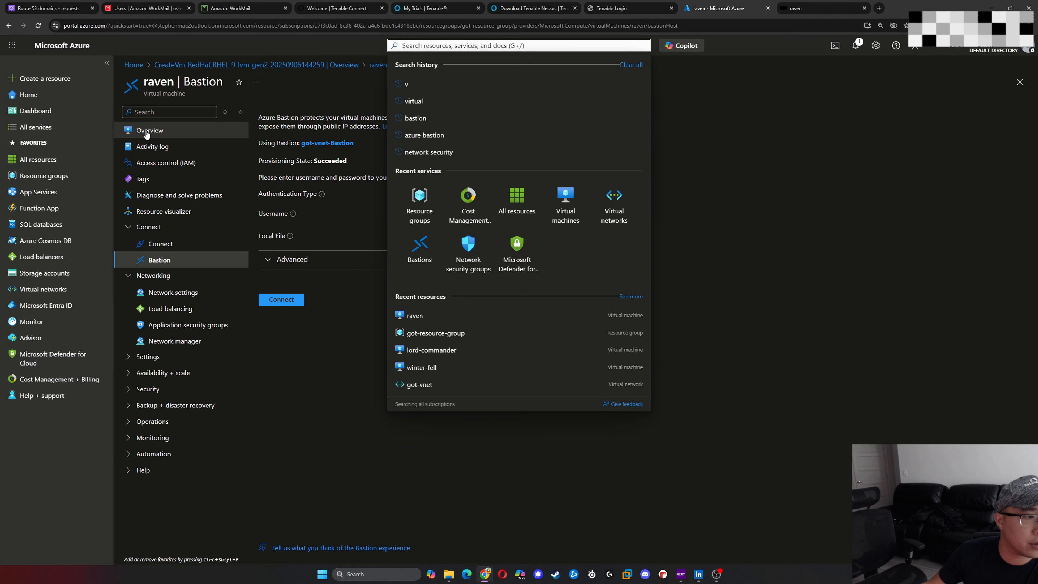
{"action": "left_click", "coordinate": [149, 131]}
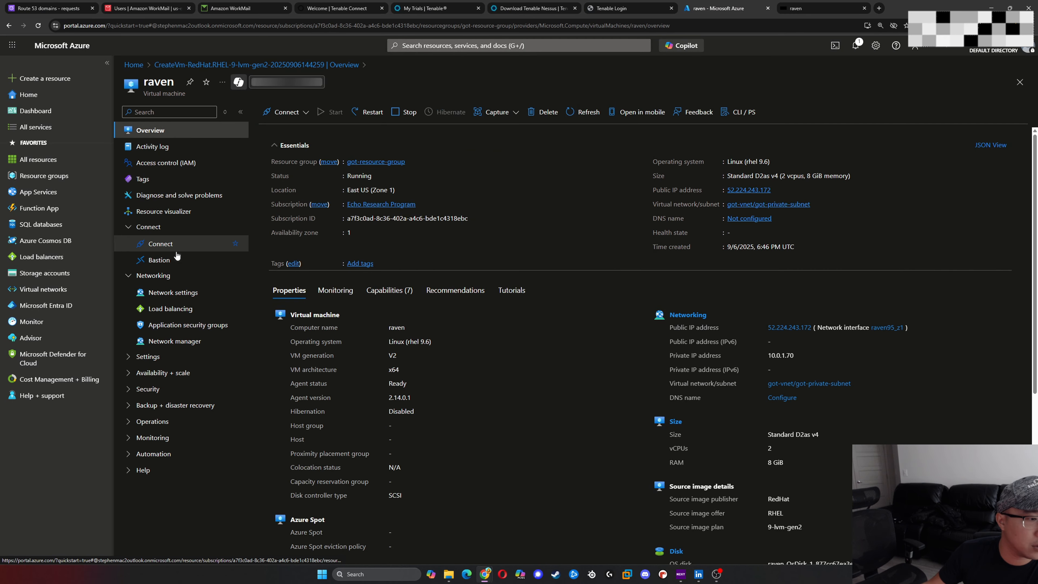
{"action": "left_click", "coordinate": [409, 45]}
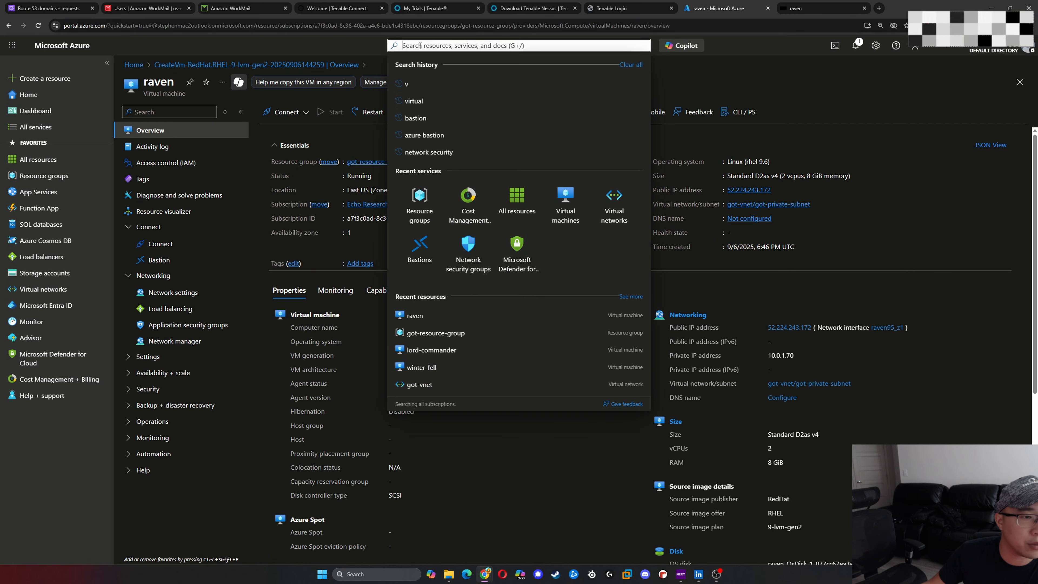
{"action": "left_click", "coordinate": [563, 205]}
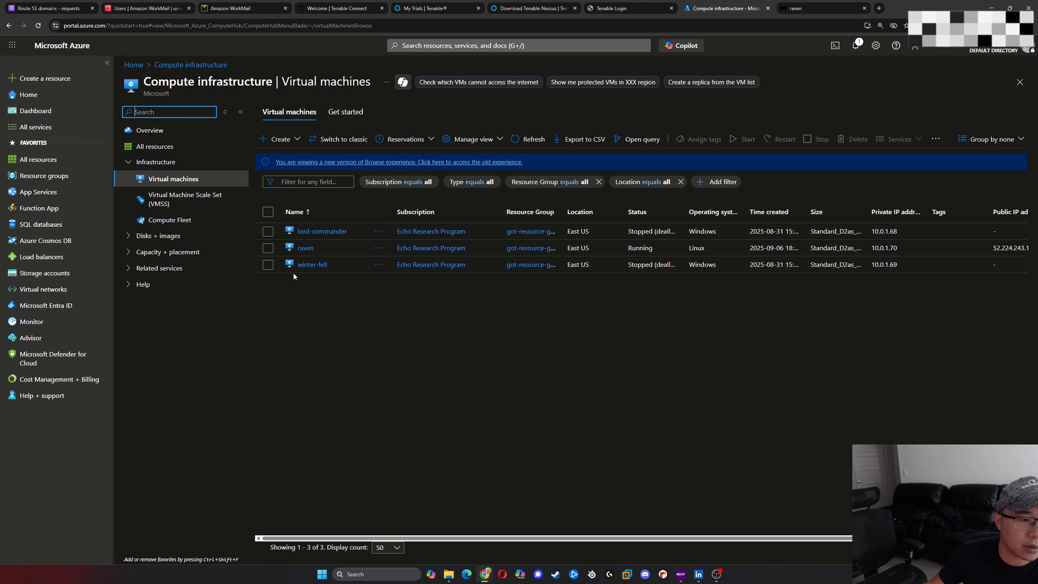
- Start the virtual machines winter-fell and lord-commander together
{"action": "left_click", "coordinate": [267, 264]}
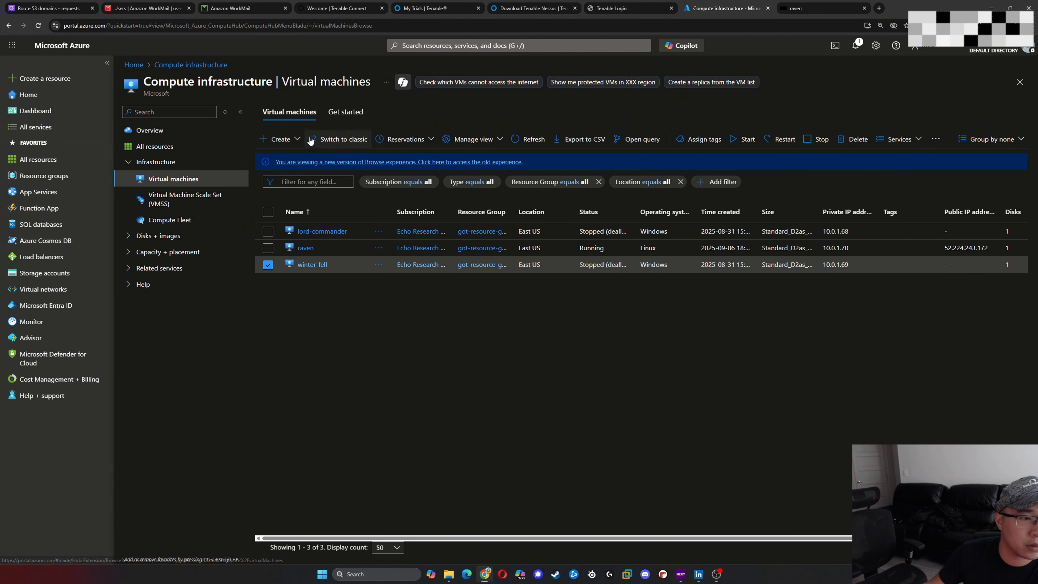
{"action": "left_click", "coordinate": [741, 140]}
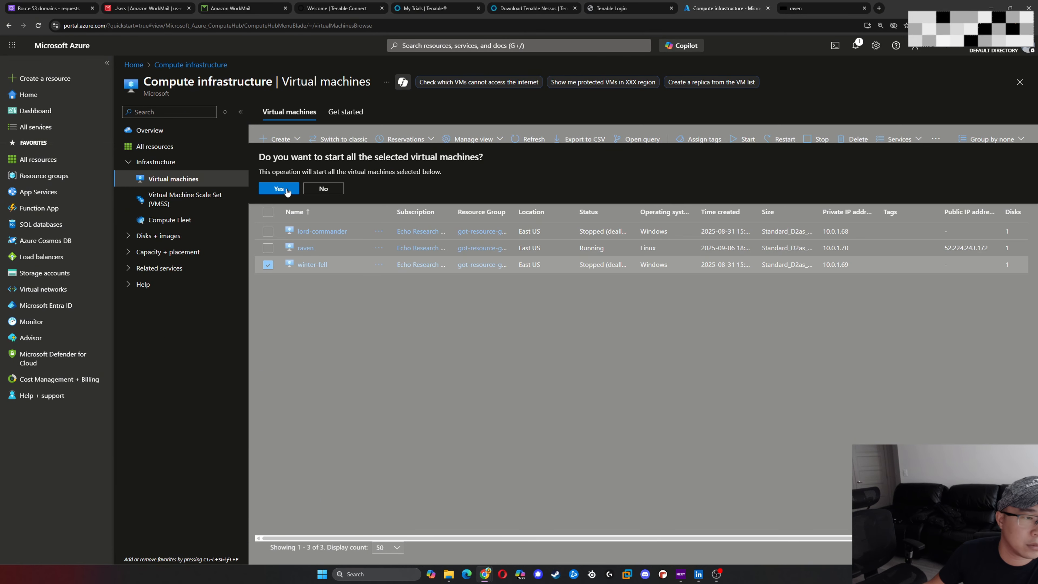
{"action": "left_click", "coordinate": [323, 188]}
{"action": "left_click", "coordinate": [269, 232]}
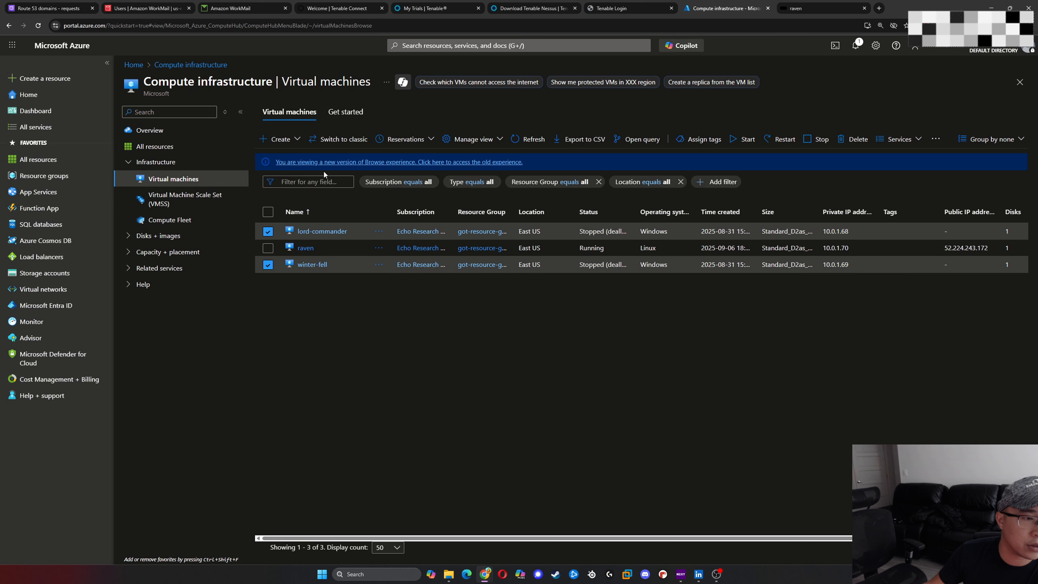
{"action": "left_click", "coordinate": [743, 139]}
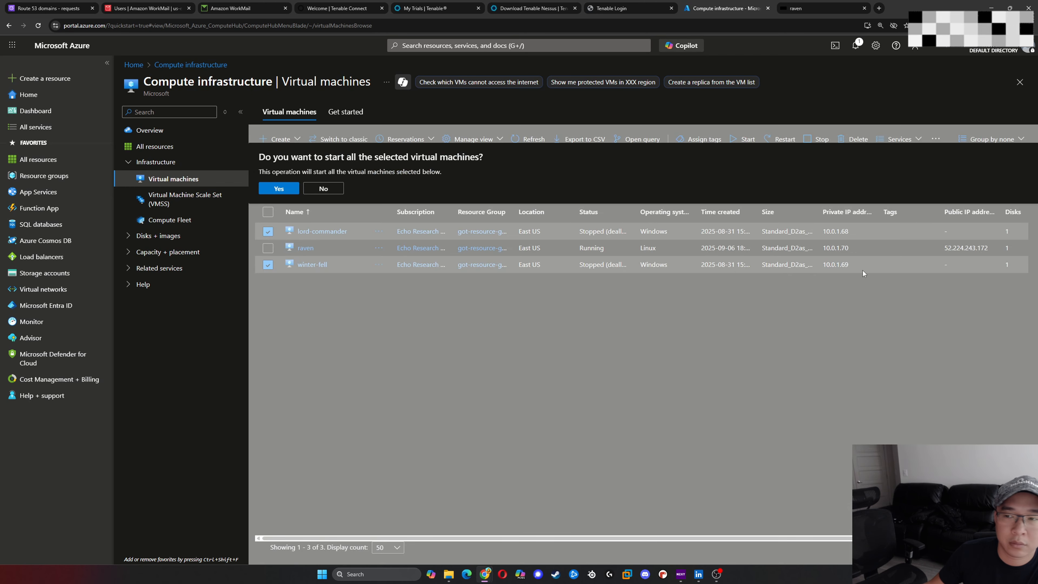
{"action": "left_click", "coordinate": [297, 185]}
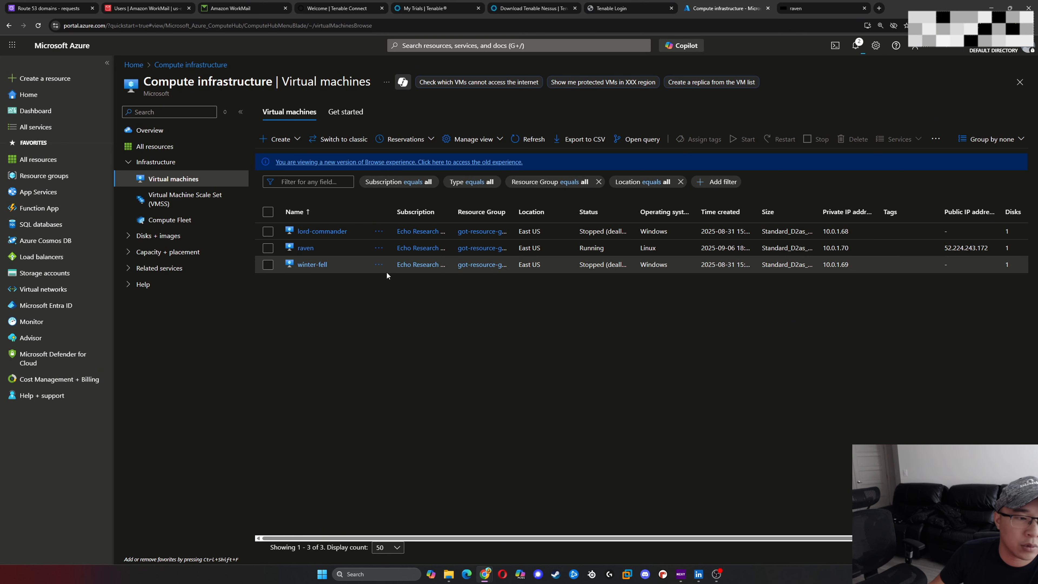
- Open the Bastion connection page of the winter-fell virtual machine
{"action": "left_click", "coordinate": [321, 267]}
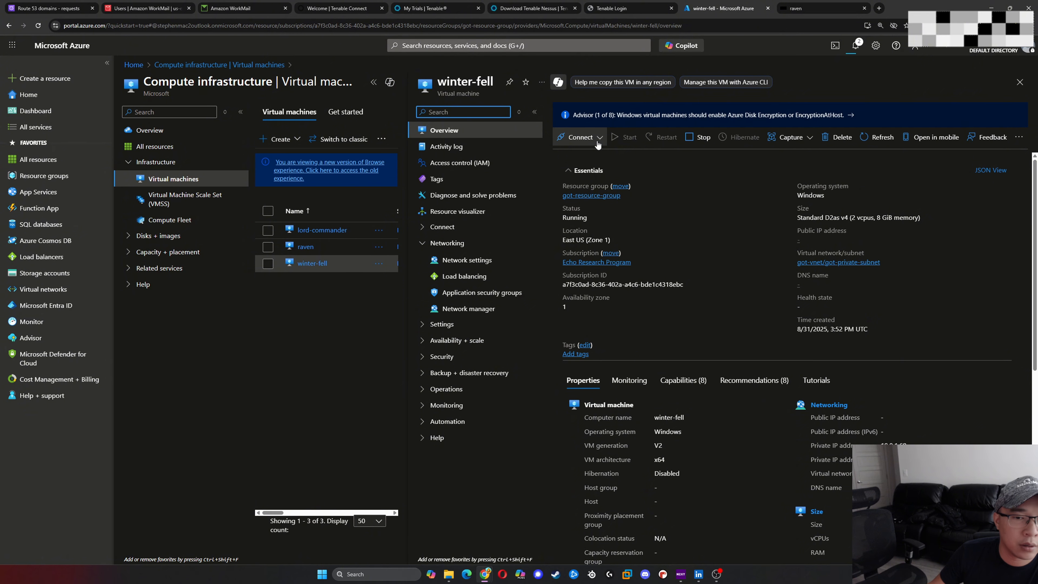
{"action": "left_click", "coordinate": [598, 139]}
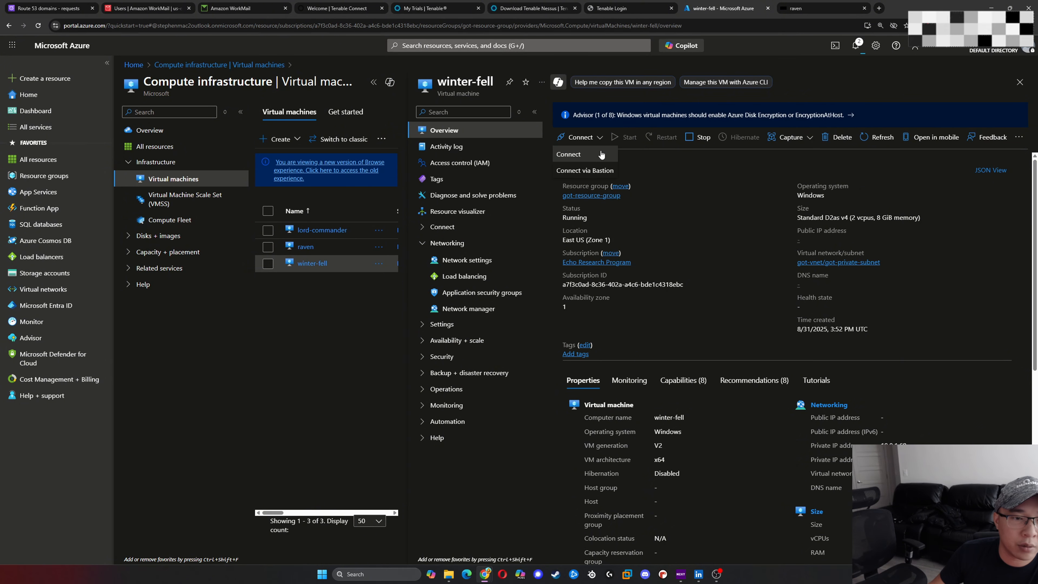
{"action": "left_click", "coordinate": [584, 171]}
- Enter the username and VM password for winter-fell and connect to it through Bastion
{"action": "left_click", "coordinate": [781, 280]}
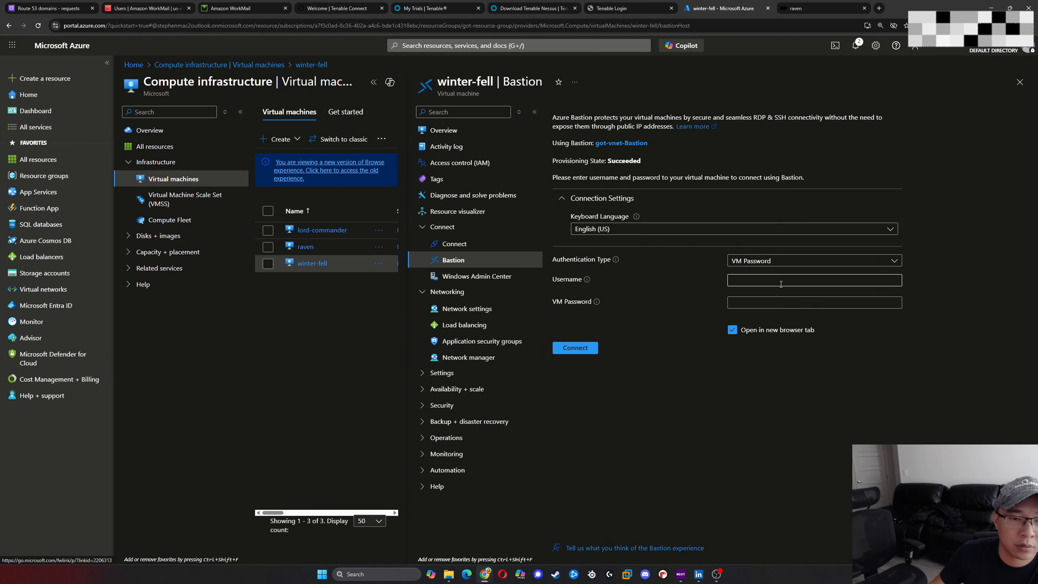
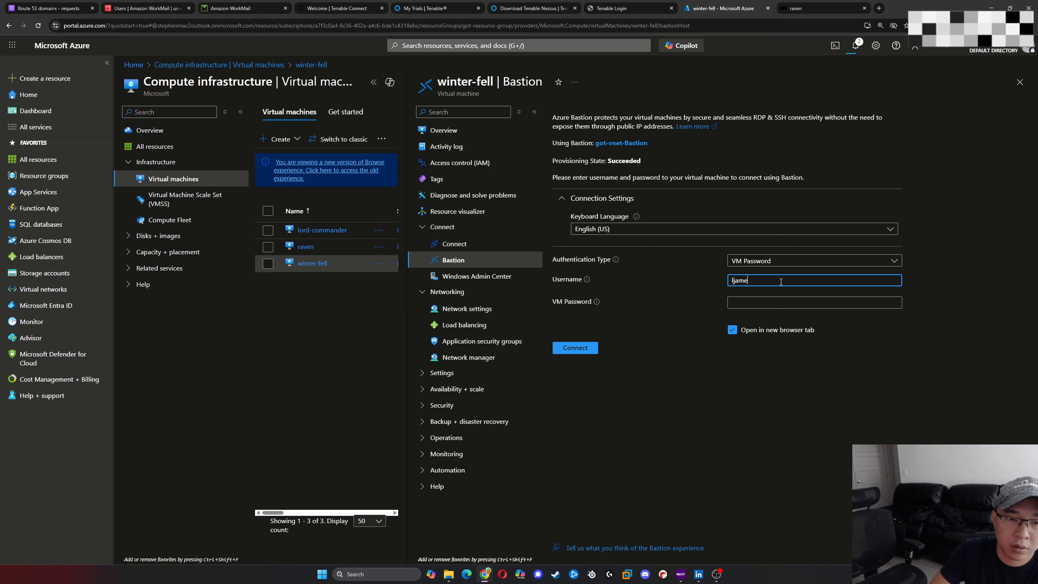
{"action": "key", "text": "Tab"}
{"action": "key", "text": "Tab"}
{"action": "type", "text": "•••••••"}
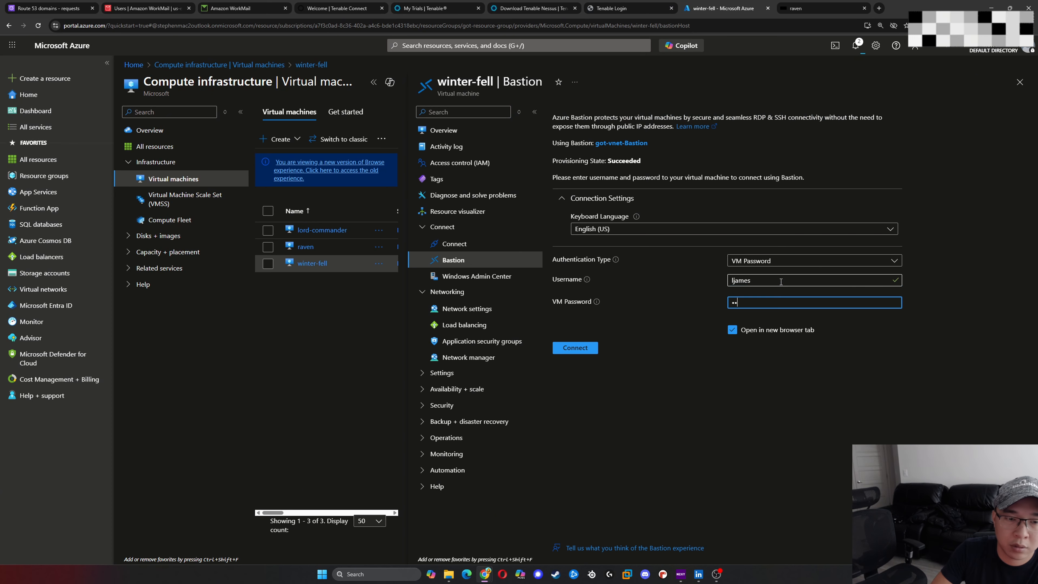
{"action": "type", "text": "•••••••••"}
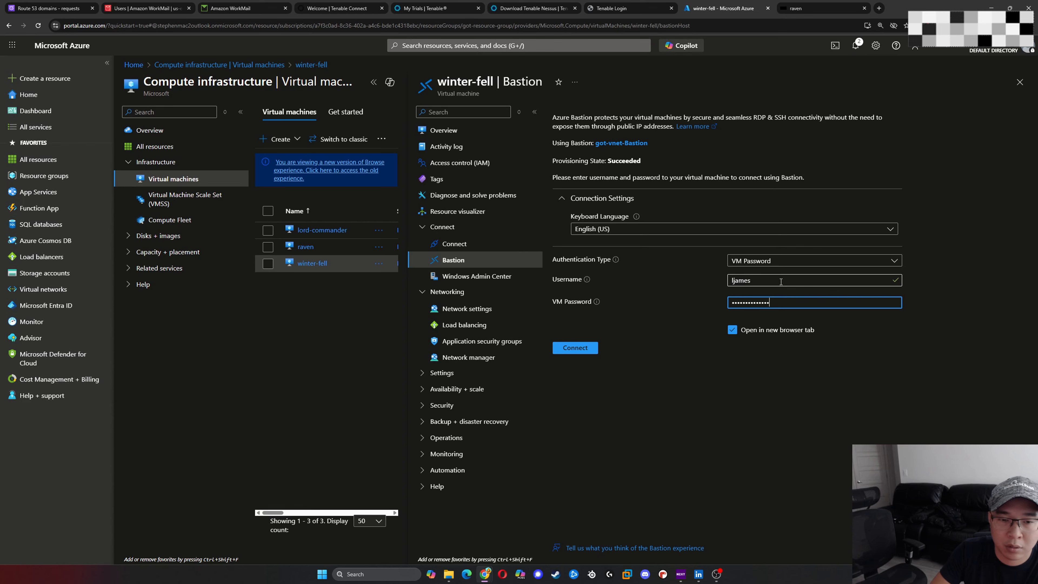
{"action": "key", "text": "Return"}
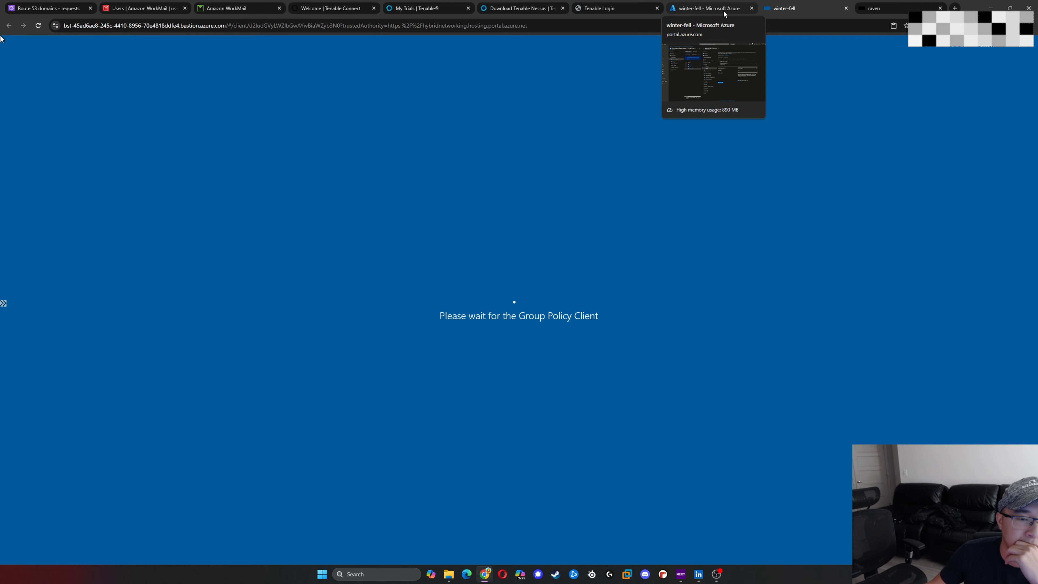
- Look at the winter-fell session, return to the raven terminal, and run az to check for the Azure CLI
{"action": "left_click", "coordinate": [723, 12]}
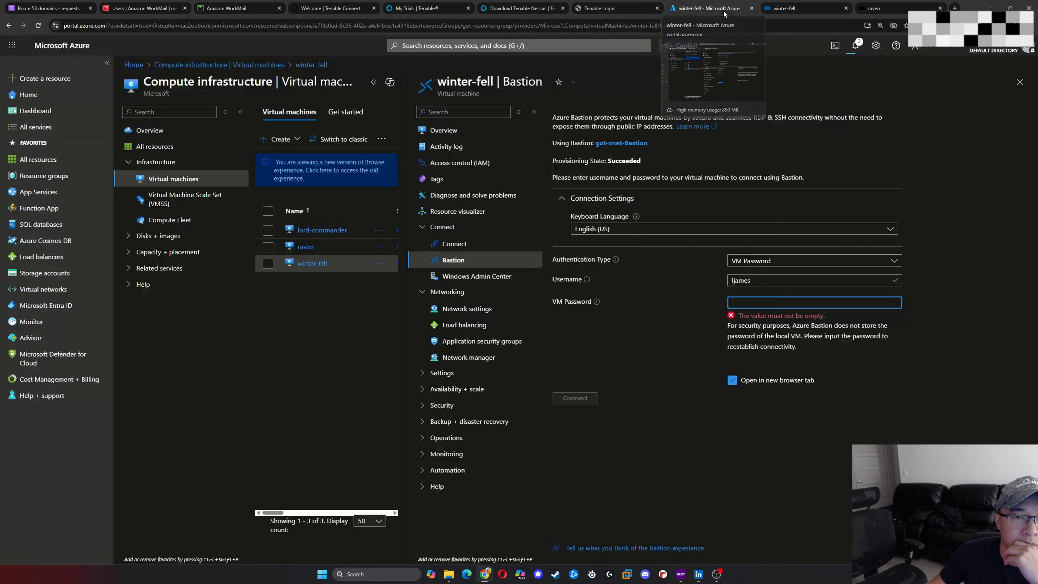
{"action": "left_click", "coordinate": [795, 5]}
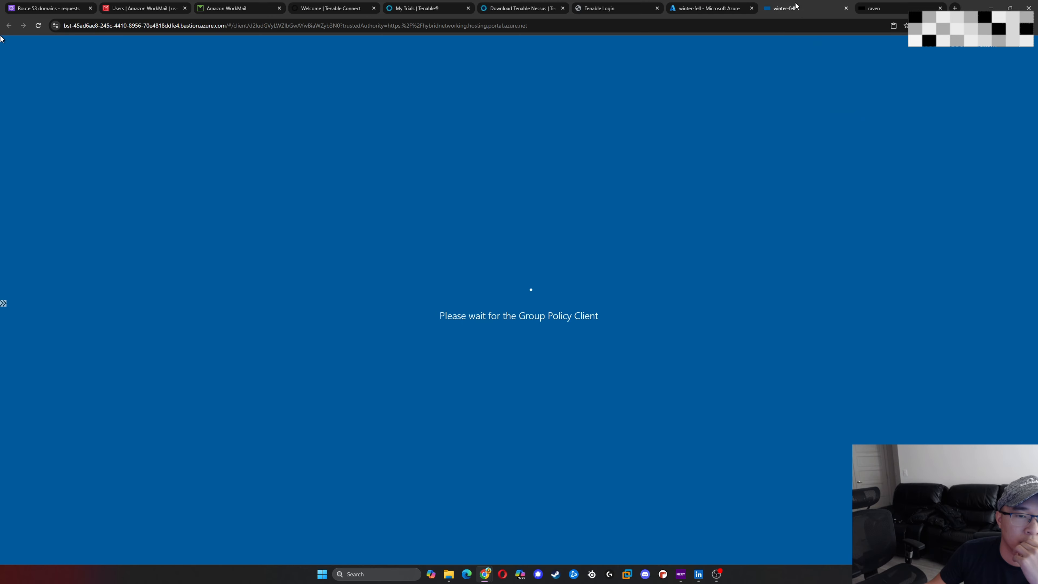
{"action": "left_click", "coordinate": [898, 6]}
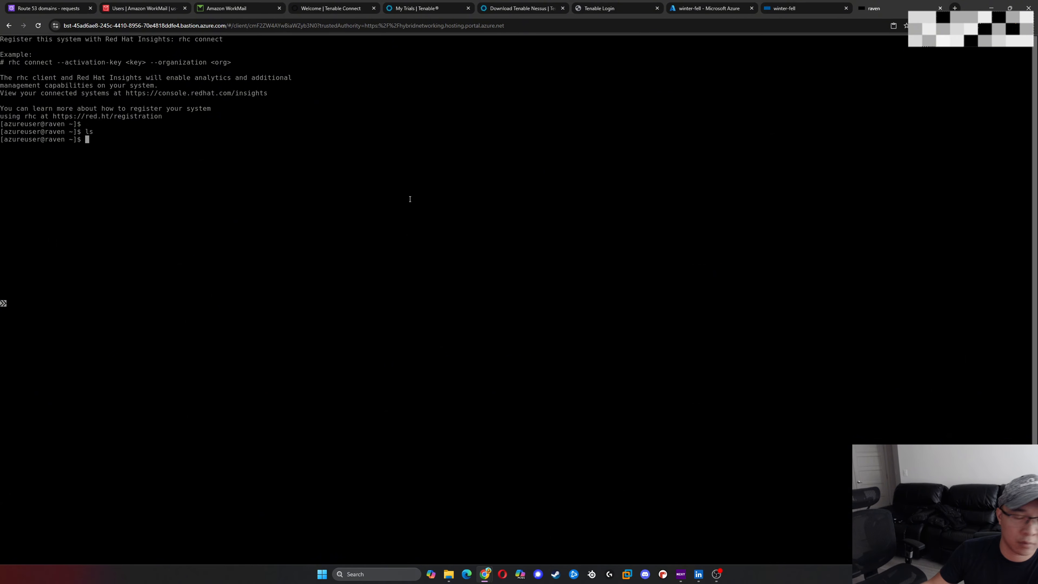
{"action": "type", "text": "az"}
{"action": "key", "text": "Return"}
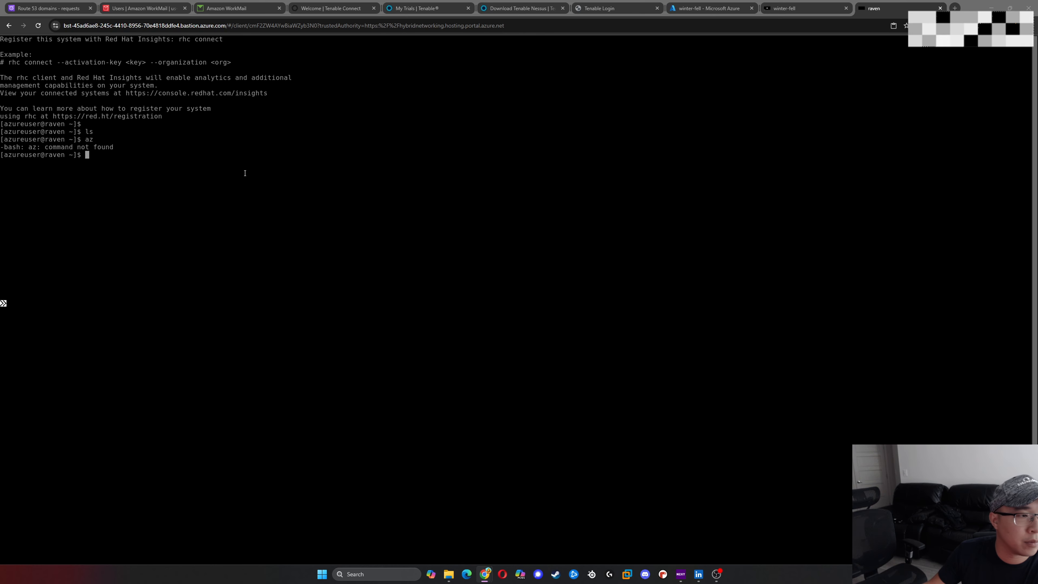
{"action": "type", "text": "sudo dnf install -y https://packages.microsoft.com/config/rhel/9.0/packages-microsoft-prod.rpm"}
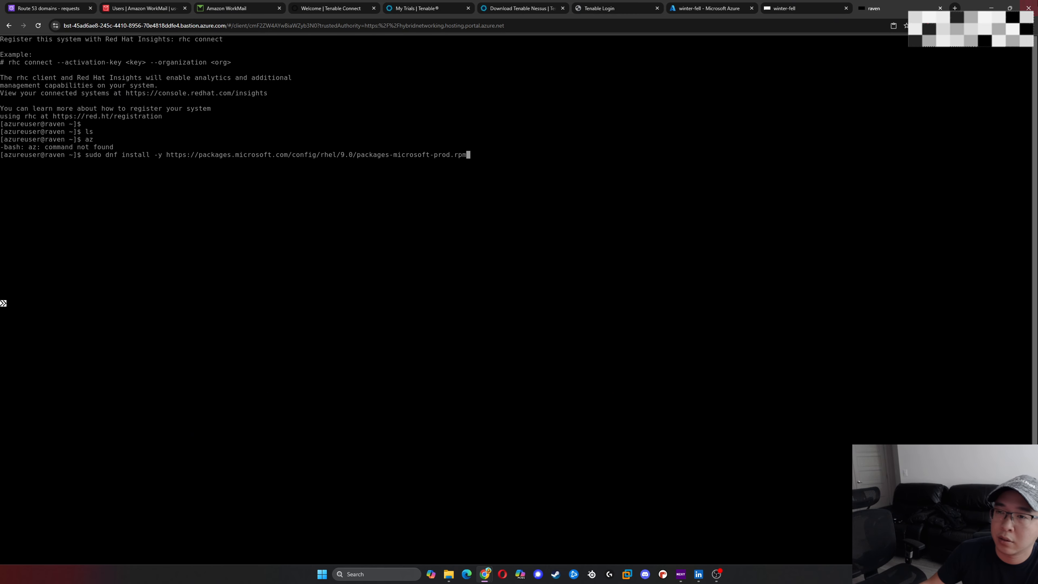
{"action": "left_click_drag", "start_coordinate": [1037, 115], "coordinate": [302, 55]}
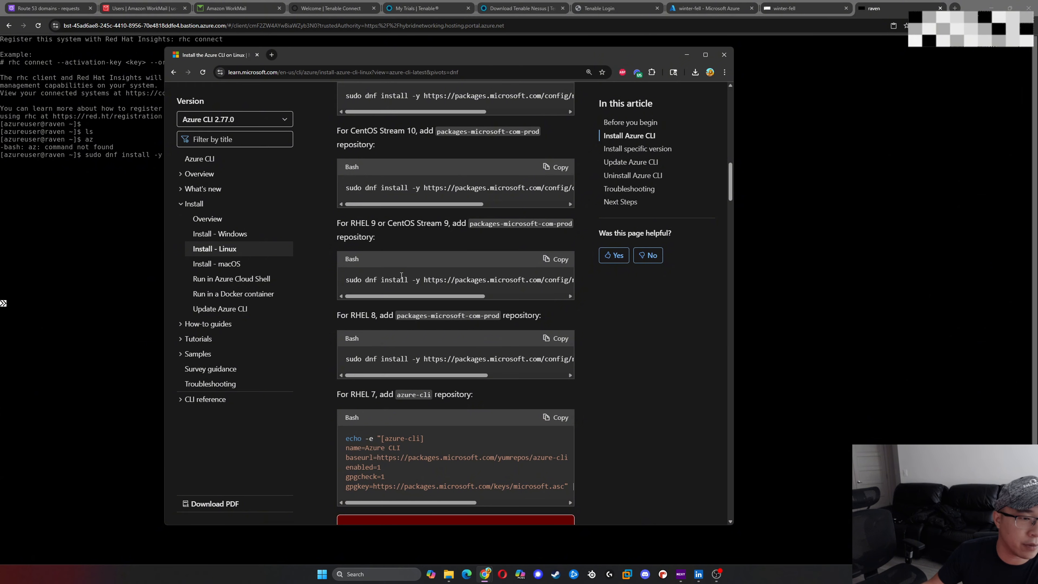
{"action": "left_click_drag", "start_coordinate": [544, 64], "coordinate": [1037, 65]}
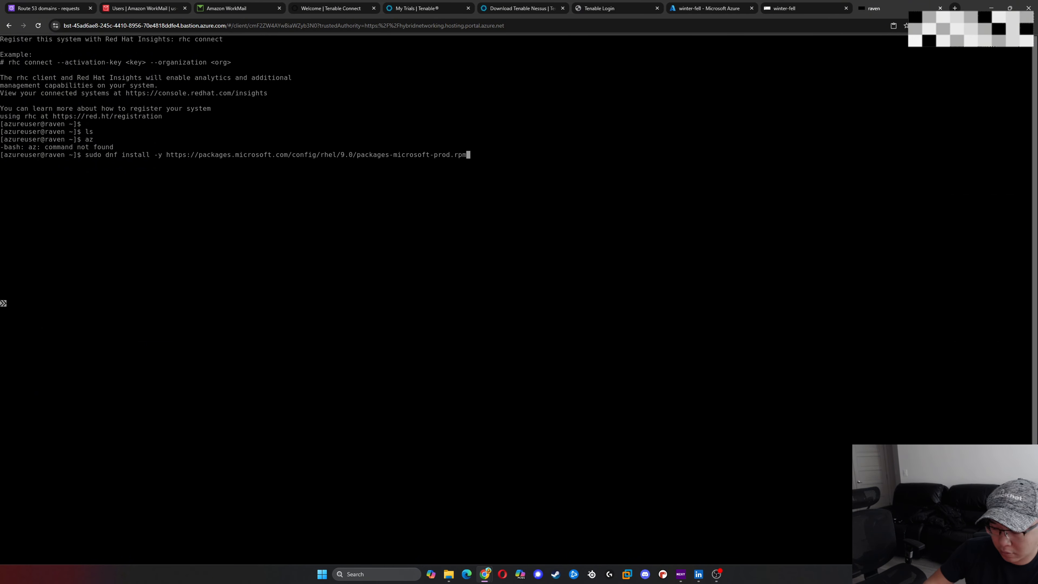
{"action": "key", "text": "Return"}
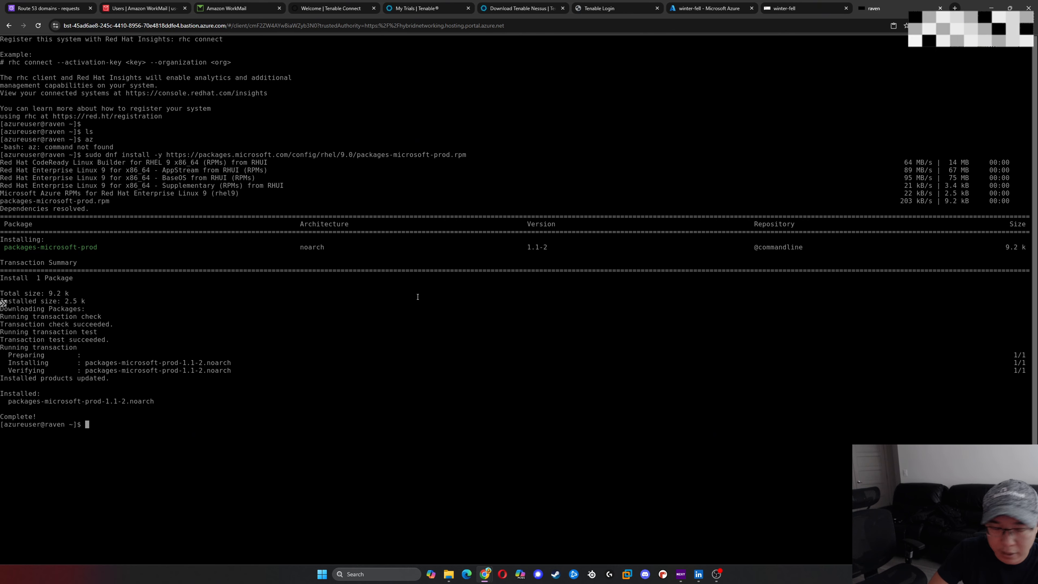
- Run az again to check for the Azure CLI and list the home directory with ls
{"action": "type", "text": "az"}
{"action": "key", "text": "Return"}
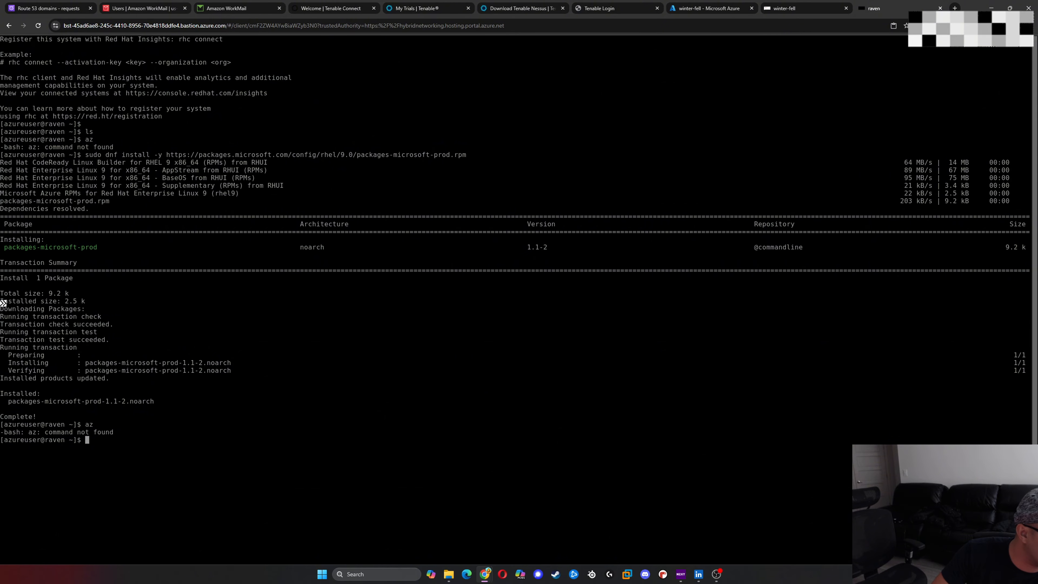
{"action": "type", "text": "ls"}
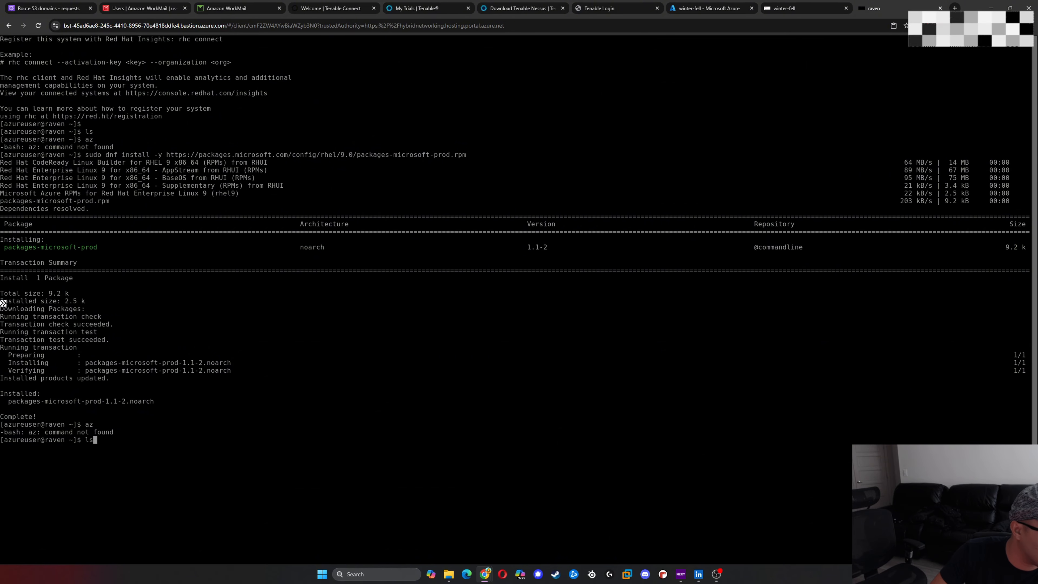
{"action": "key", "text": "Return"}
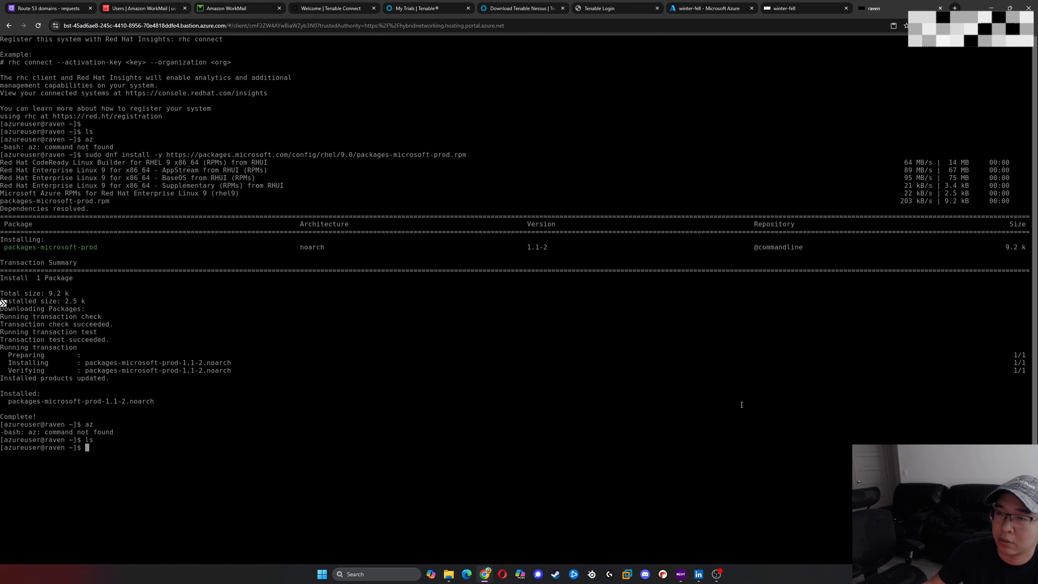
- Try to upgrade the Azure CLI with az upgrade
{"action": "type", "text": "az "}
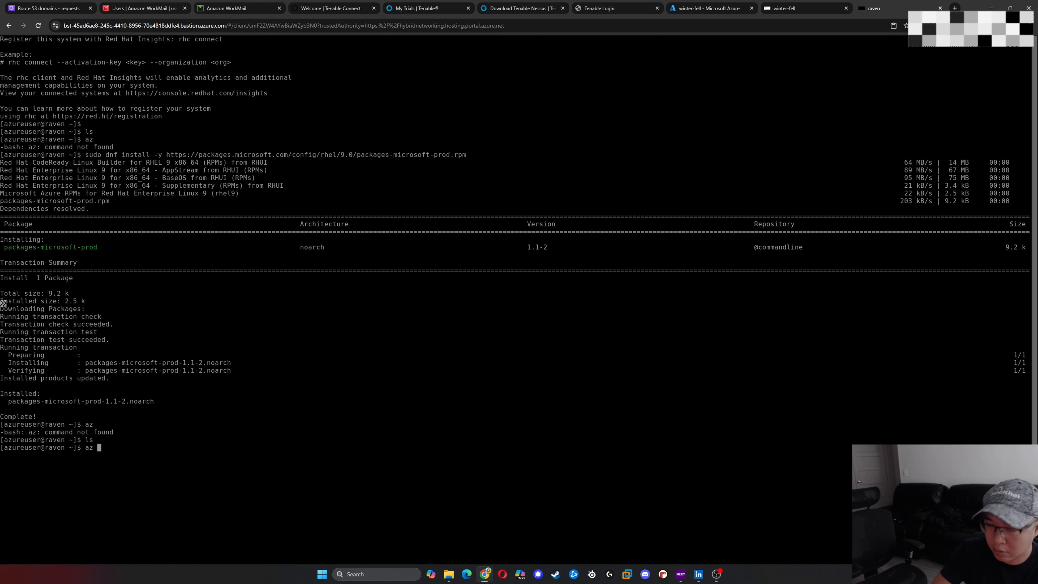
{"action": "type", "text": "upgrade"}
{"action": "key", "text": "Return"}
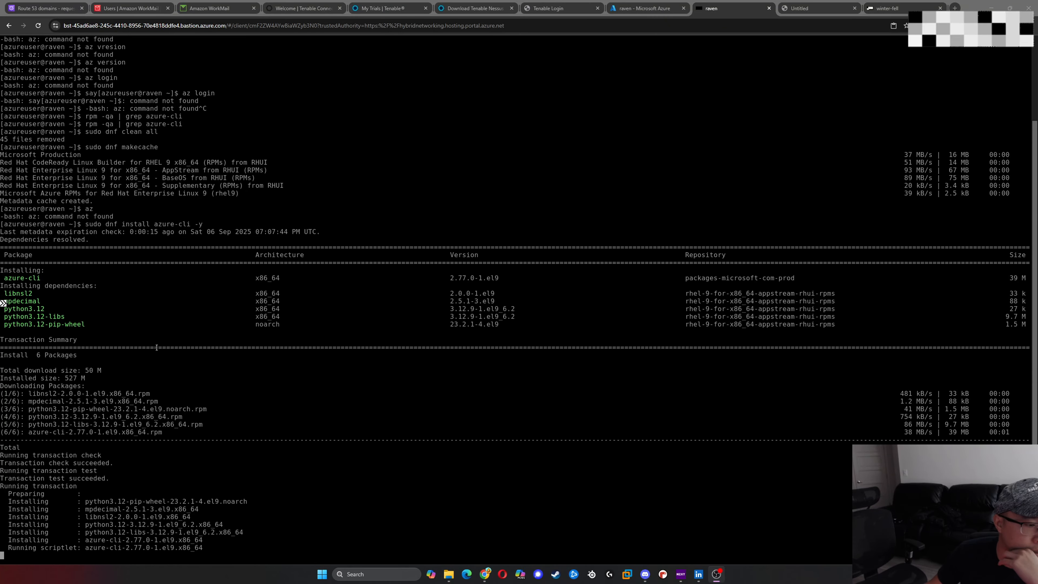
- Run az version on raven to check the Azure CLI installation, and review the output and the installed dependency packages
{"action": "scroll", "coordinate": [157, 347], "scroll_direction": "up", "scroll_amount": 2}
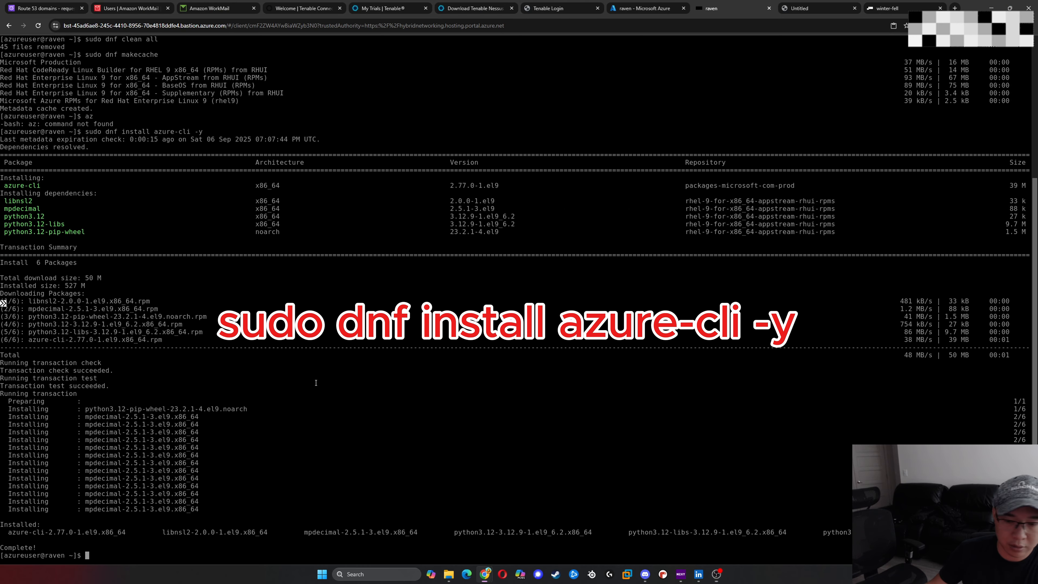
{"action": "type", "text": "az"}
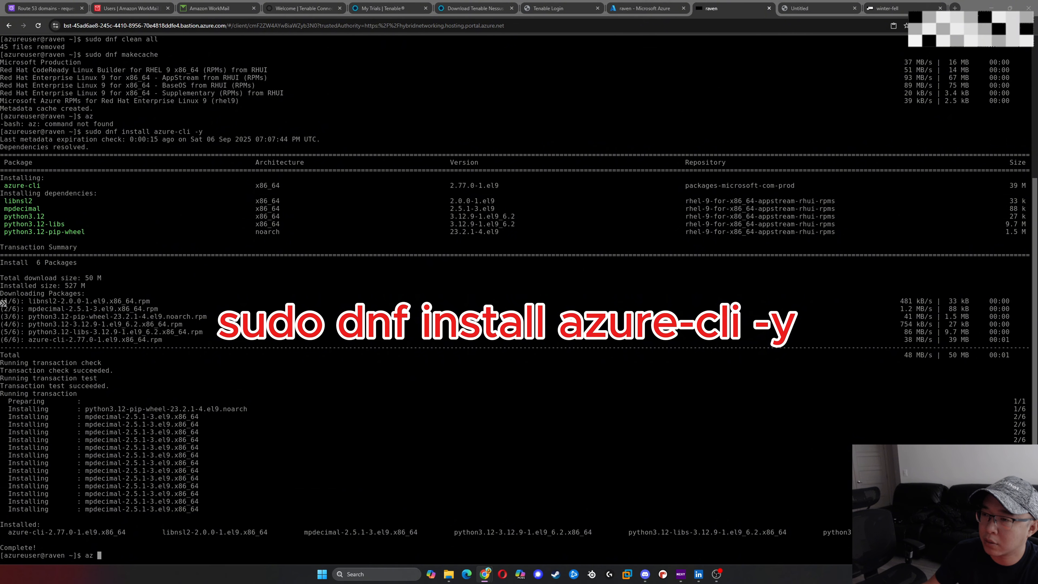
{"action": "type", "text": "ver"}
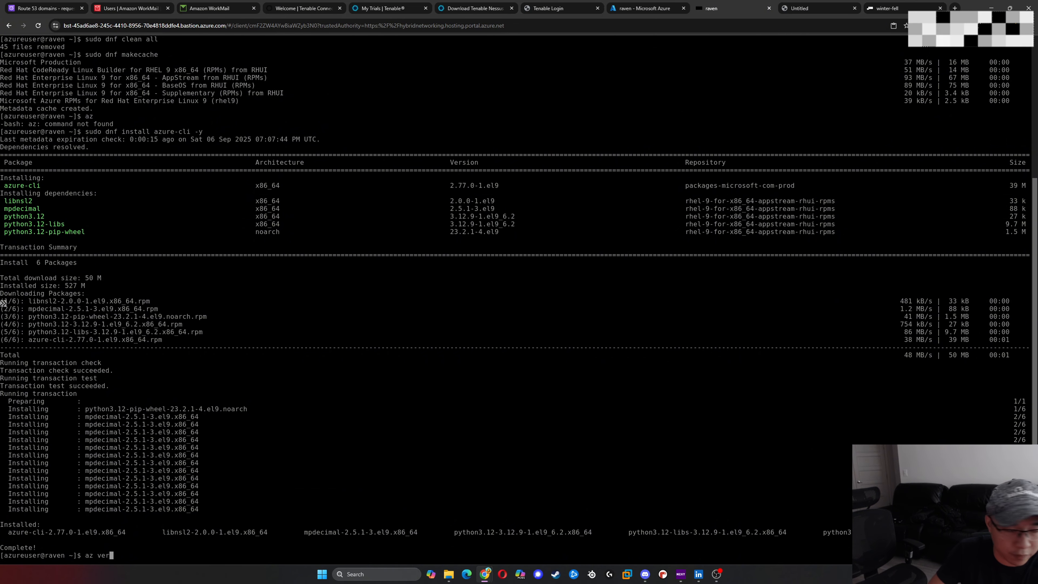
{"action": "type", "text": "sion"}
{"action": "key", "text": "Return"}
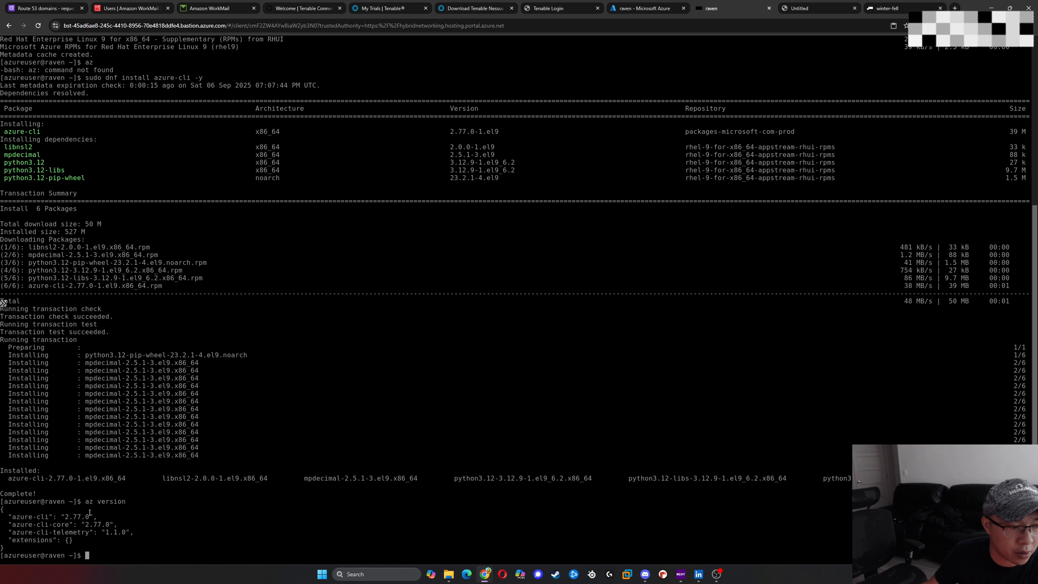
{"action": "left_click_drag", "start_coordinate": [83, 501], "coordinate": [210, 509]}
{"action": "left_click", "coordinate": [143, 539]}
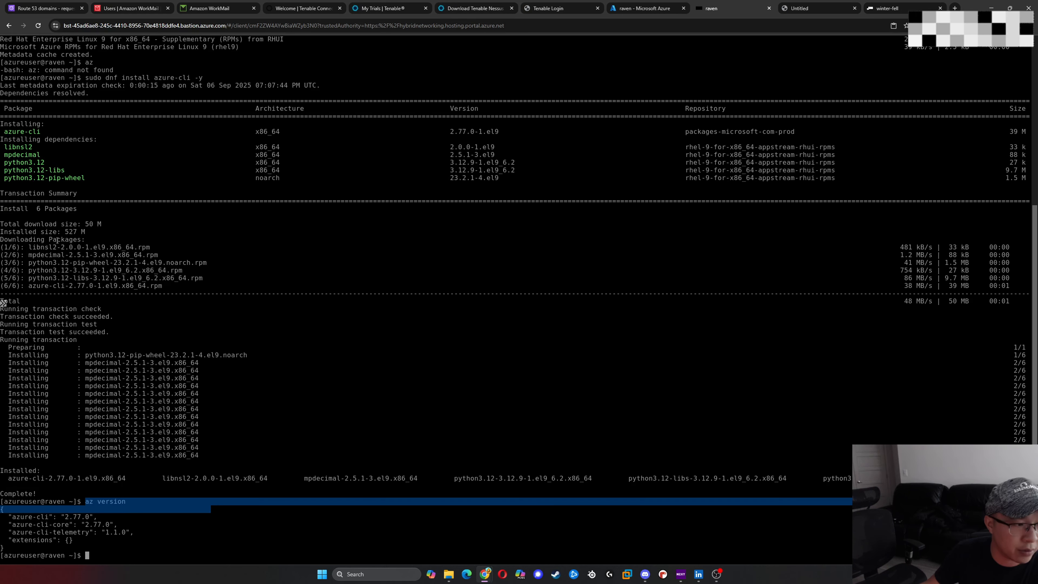
{"action": "left_click_drag", "start_coordinate": [8, 155], "coordinate": [446, 186]}
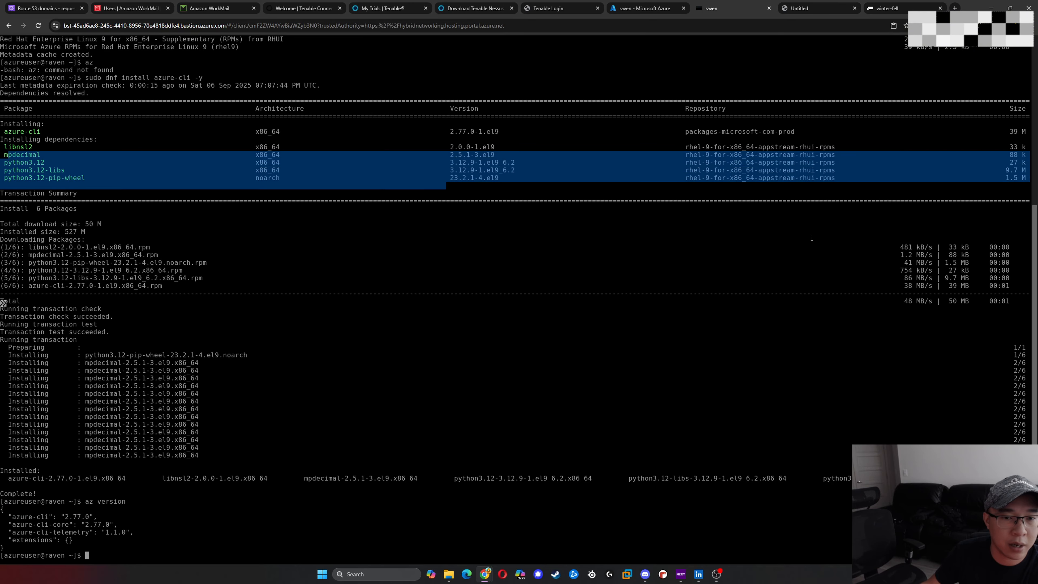
{"action": "left_click", "coordinate": [289, 472]}
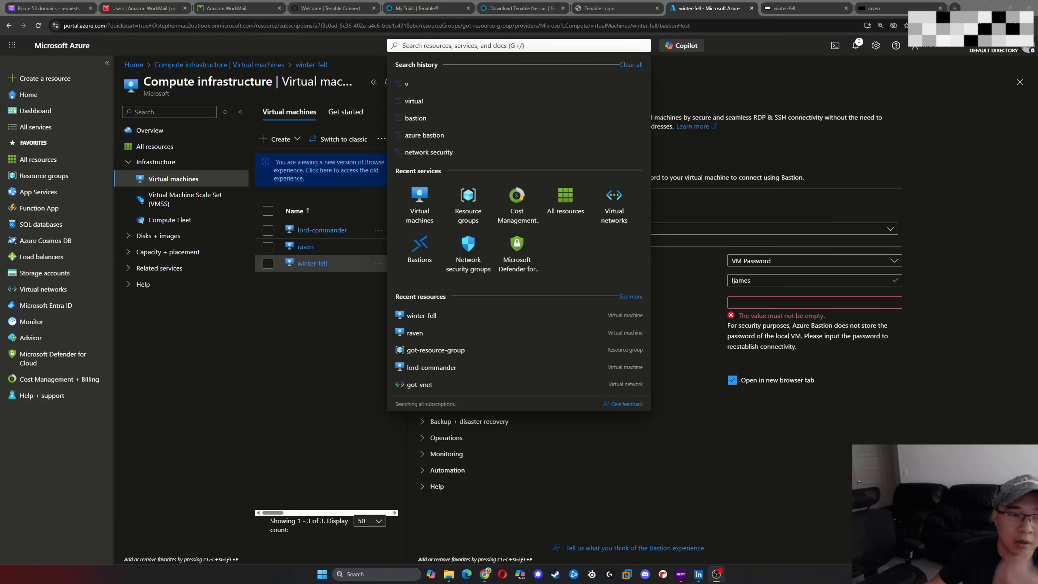
- Find the storage accounts service in the Azure portal by searching for blob, and start a new storage account in got-resource-group
{"action": "type", "text": "blob"}
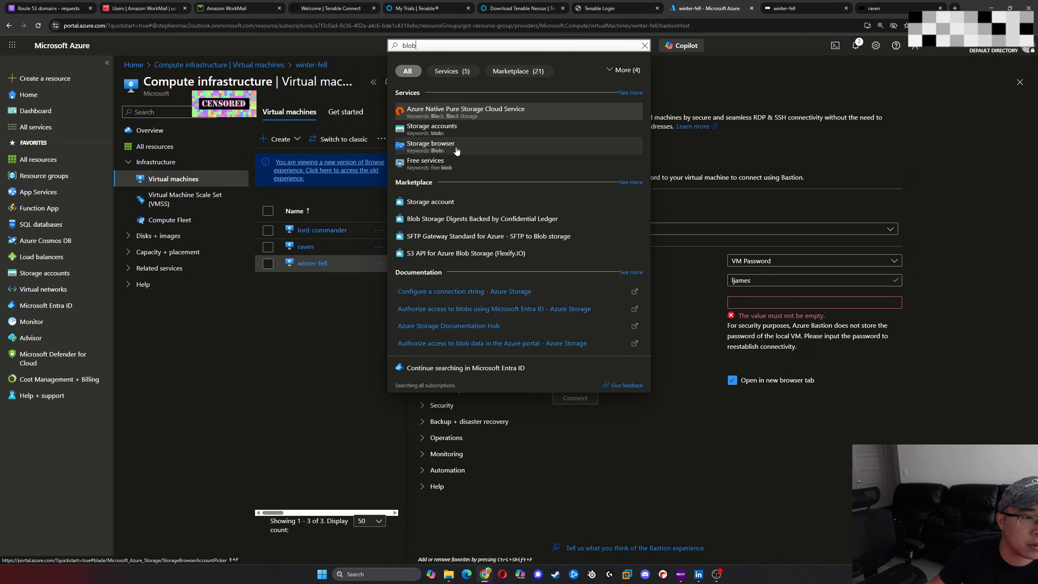
{"action": "left_click", "coordinate": [452, 129]}
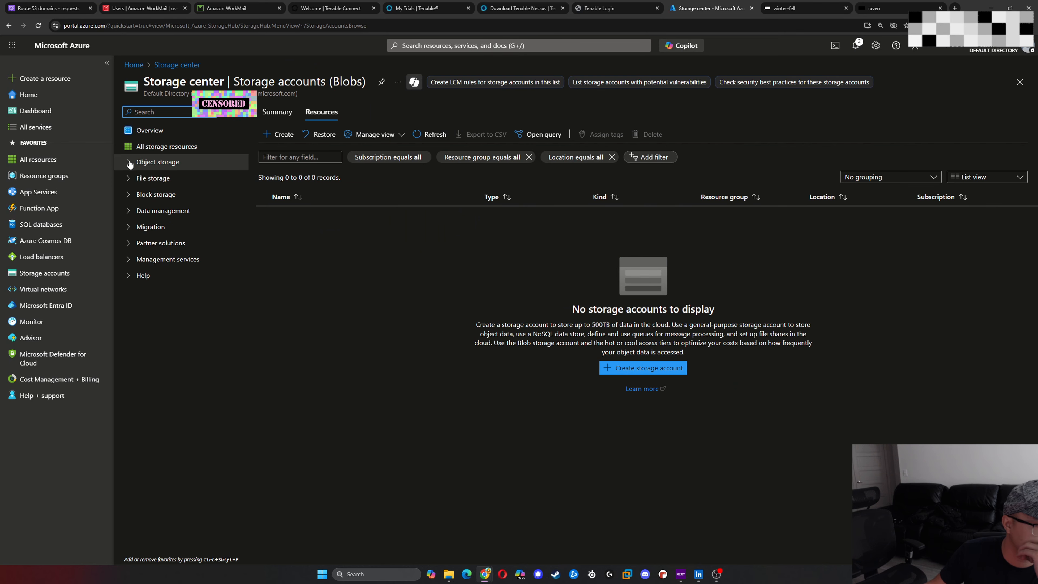
{"action": "left_click", "coordinate": [159, 162]}
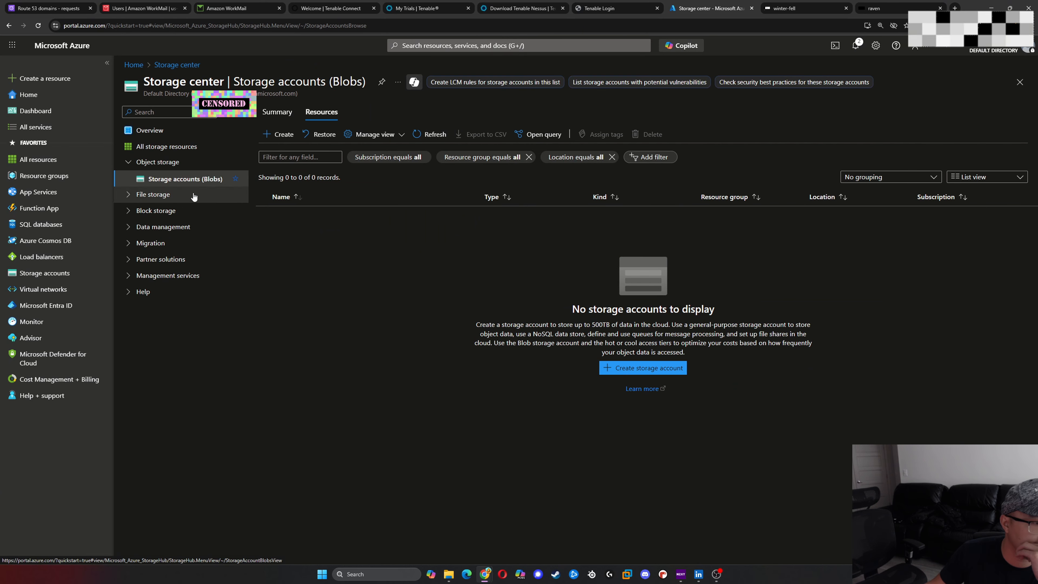
{"action": "left_click", "coordinate": [616, 374]}
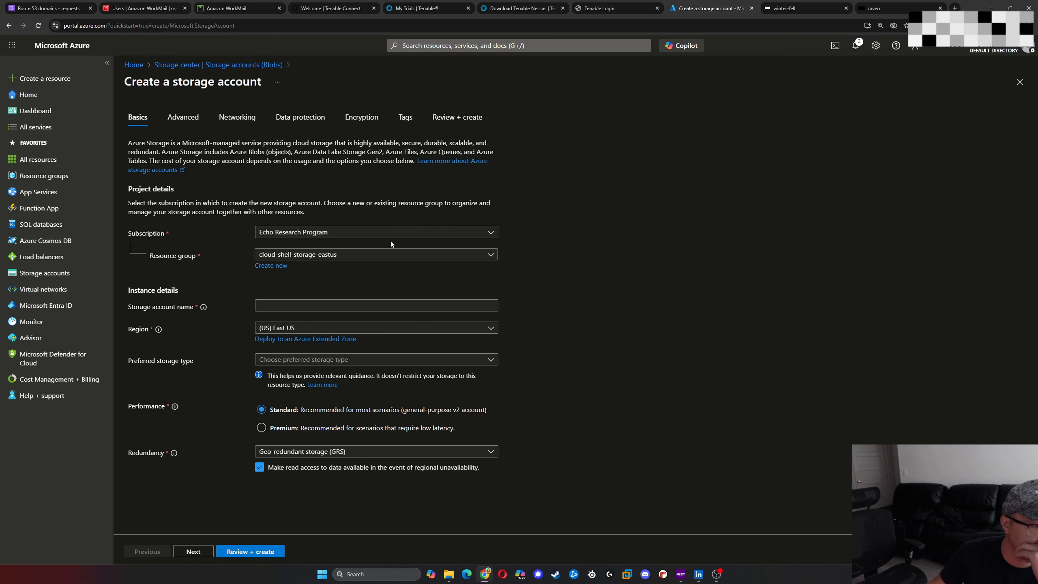
{"action": "left_click", "coordinate": [463, 254]}
{"action": "left_click", "coordinate": [408, 326]}
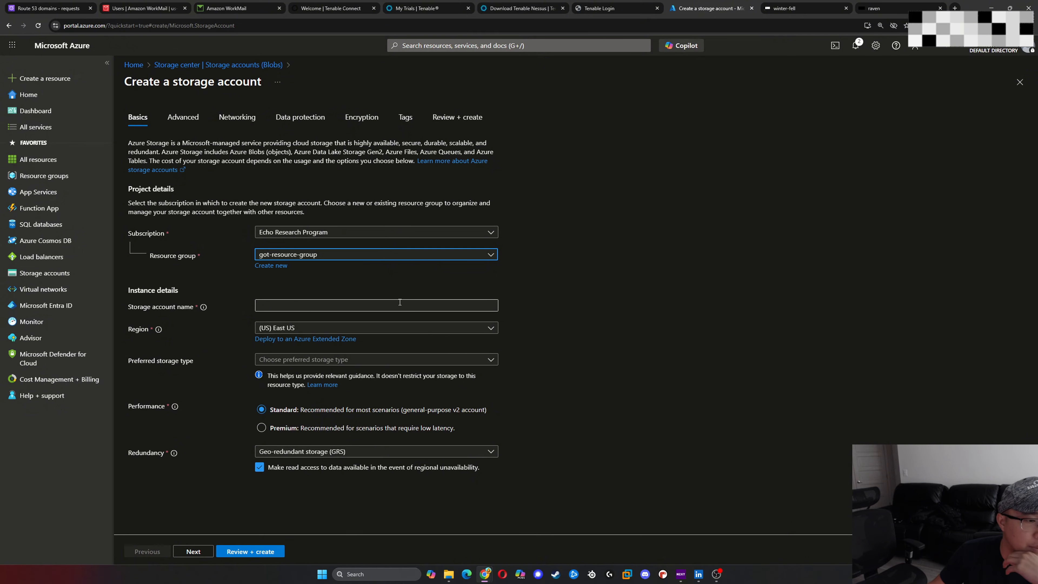
{"action": "left_click", "coordinate": [346, 306]}
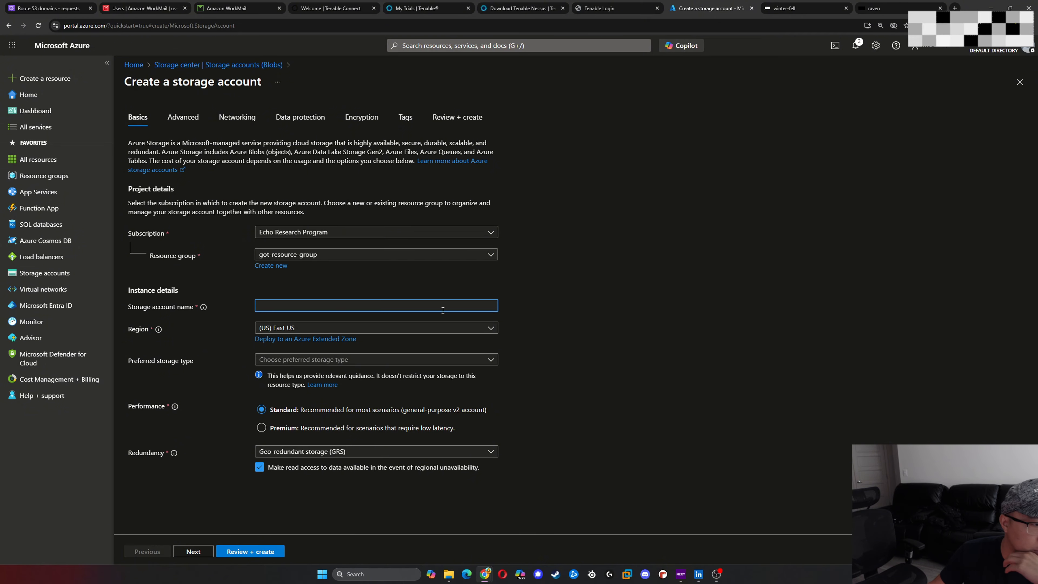
- Look at the Nessus Updated.drawio diagram for the planned storage blob and private endpoint names
{"action": "left_click", "coordinate": [916, 9]}
{"action": "left_click", "coordinate": [955, 8]}
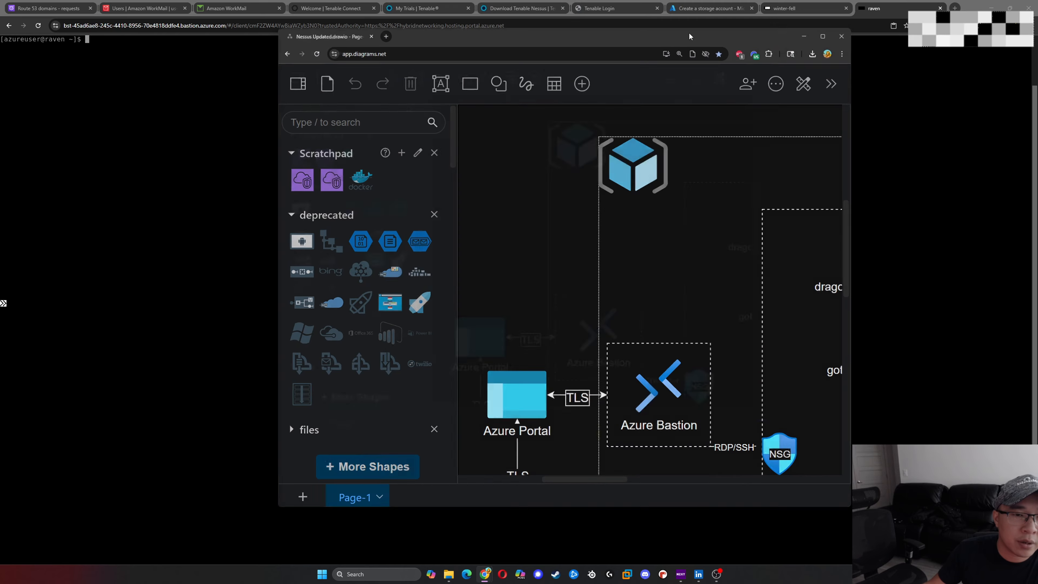
{"action": "double_click", "coordinate": [689, 31]}
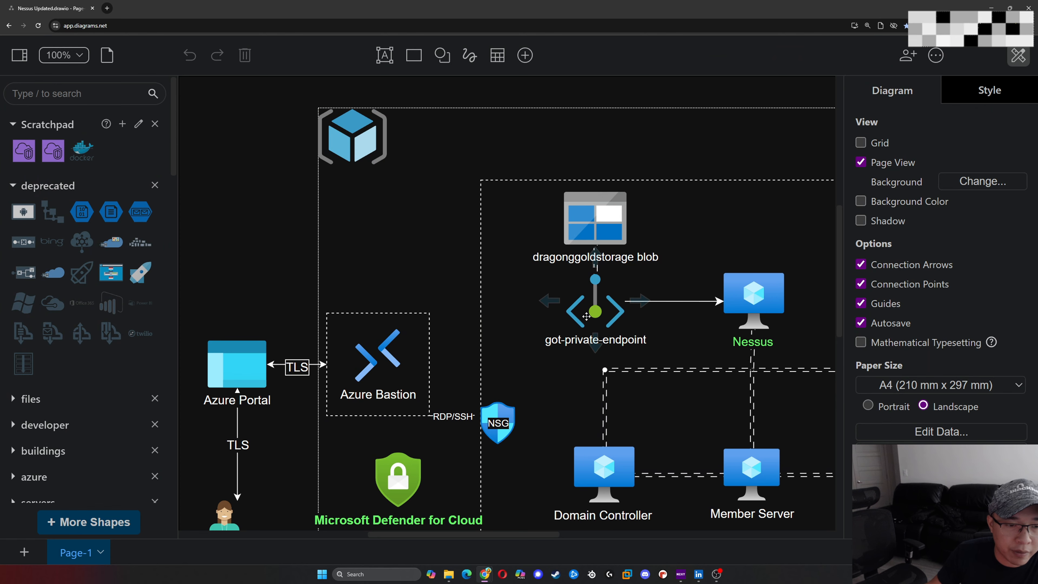
{"action": "scroll", "coordinate": [586, 316], "scroll_direction": "down", "scroll_amount": 3, "text": "ctrl"}
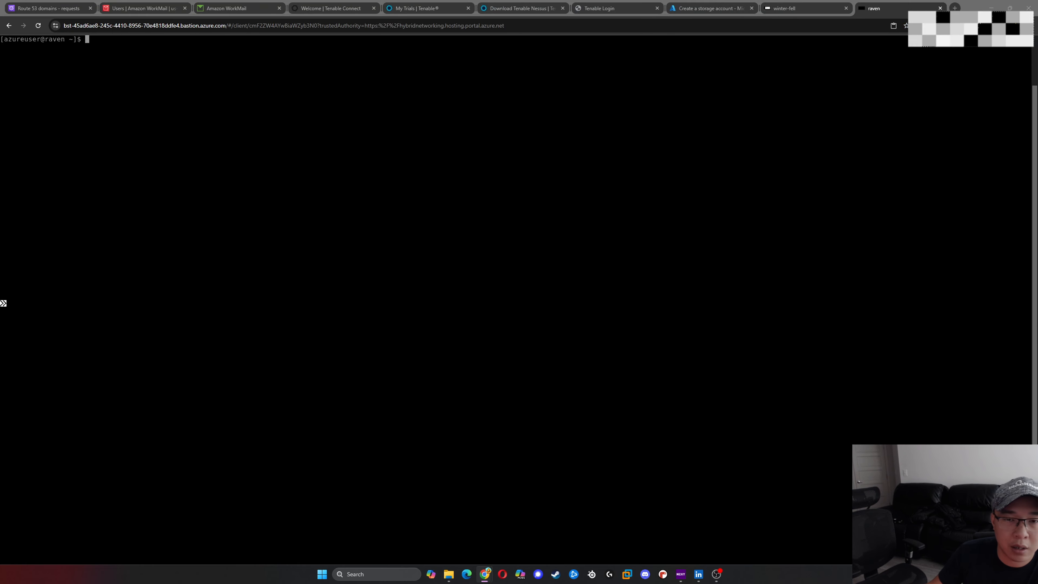
- Dismiss the Windows Server deactivation warning in the winter-fell session and return to the storage account creation form
{"action": "left_click", "coordinate": [785, 8]}
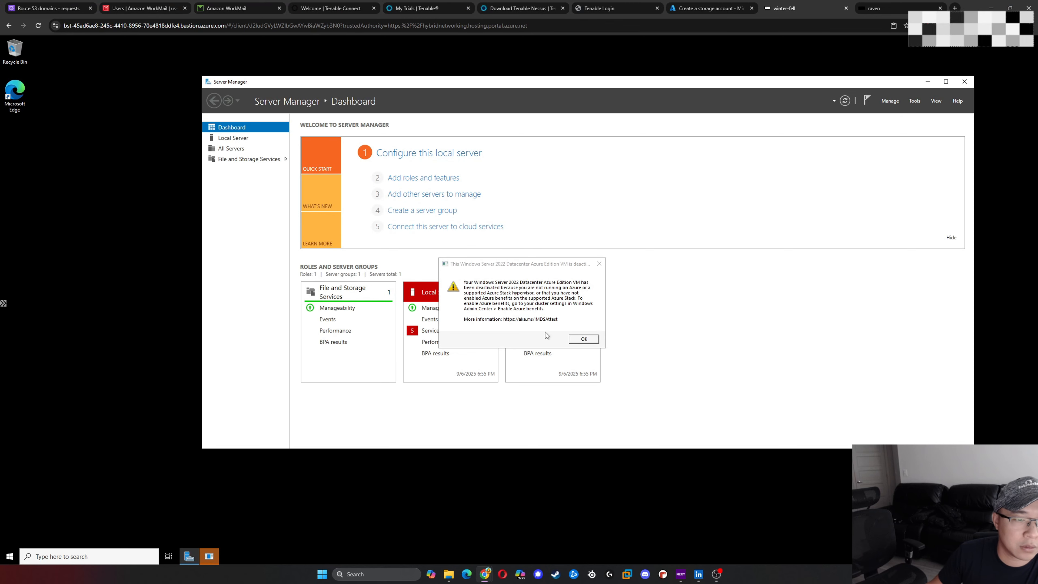
{"action": "left_click", "coordinate": [584, 340]}
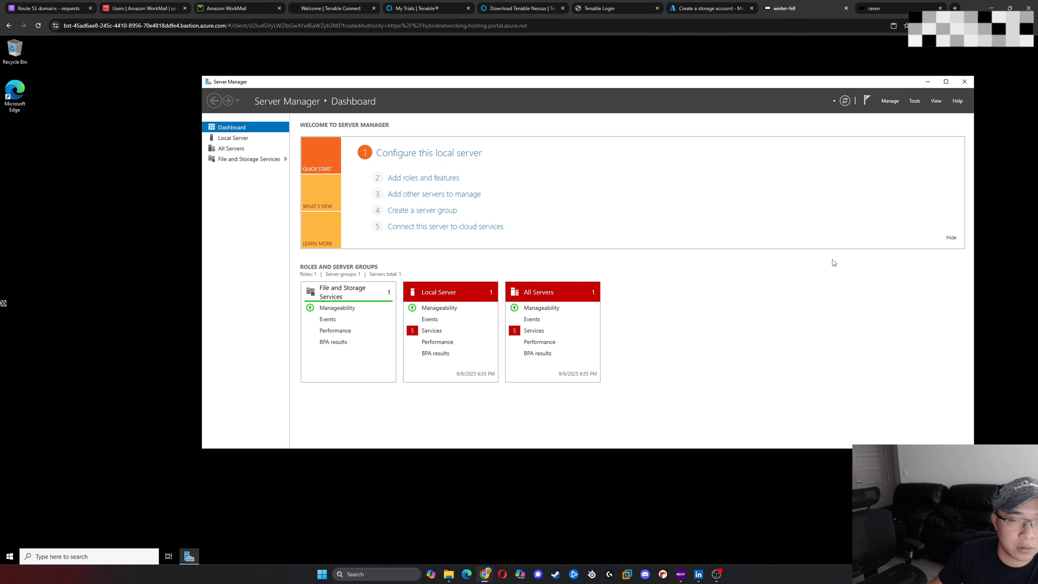
{"action": "key", "text": "ctrl+Tab"}
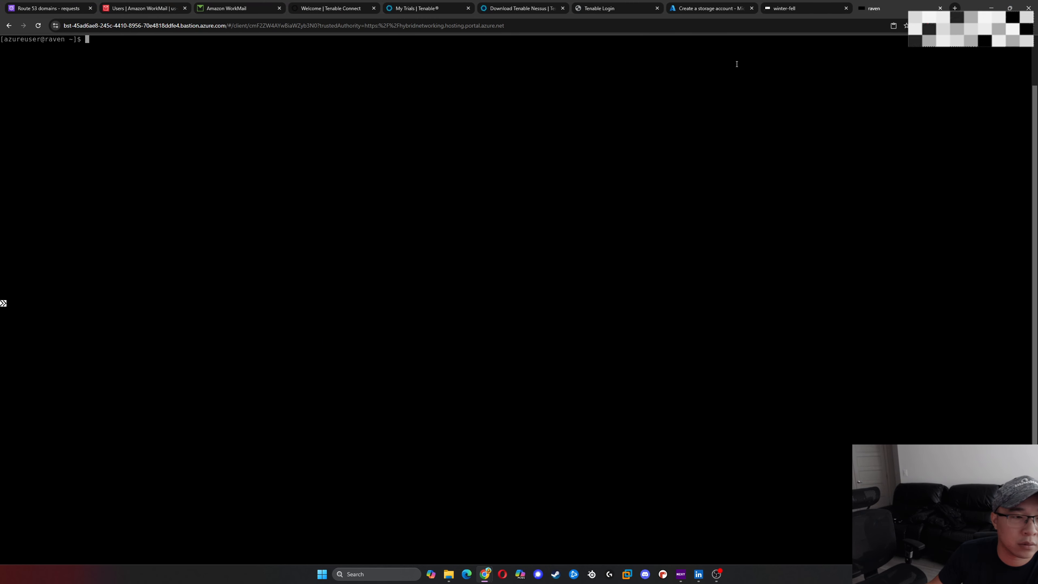
{"action": "key", "text": "ctrl+shift+Tab"}
{"action": "key", "text": "ctrl+shift+Tab"}
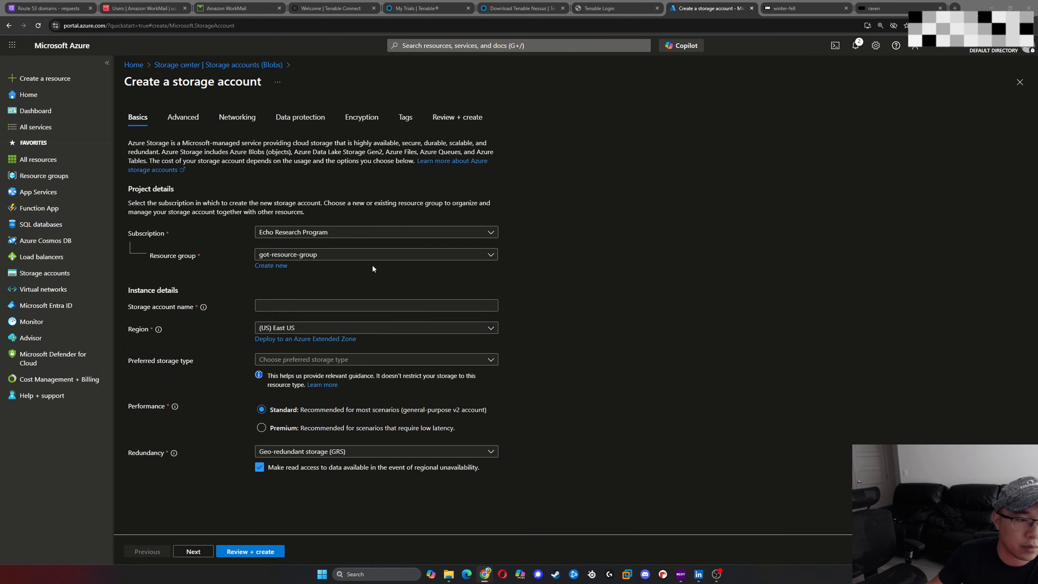
- Name the storage account dragongoldstorage and set its preferred storage type to Azure Blob Storage or Azure Data Lake Storage Gen 2
{"action": "left_click", "coordinate": [335, 305]}
{"action": "type", "text": "dragon"}
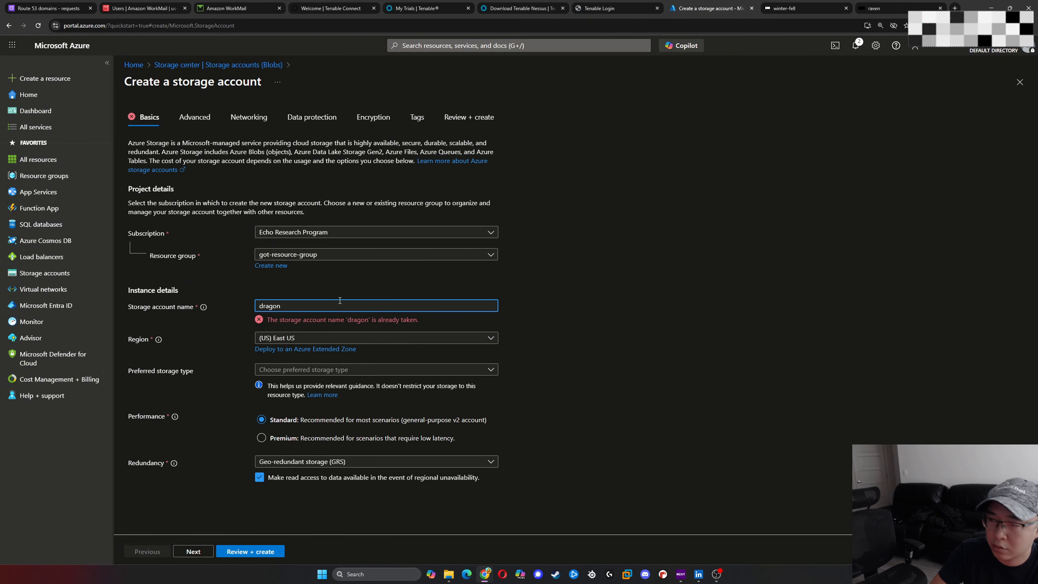
{"action": "type", "text": "goldst"}
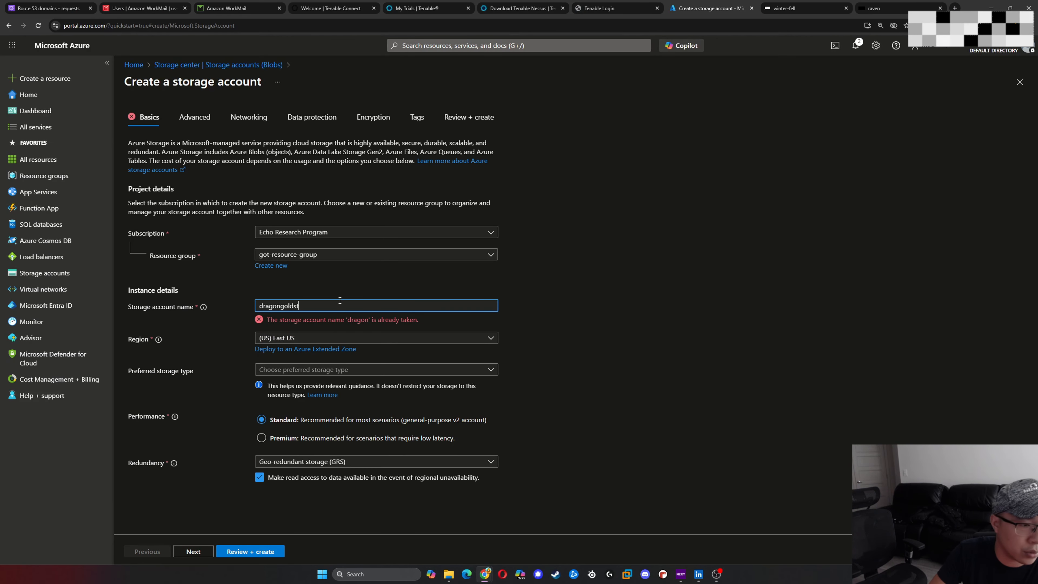
{"action": "type", "text": "orage"}
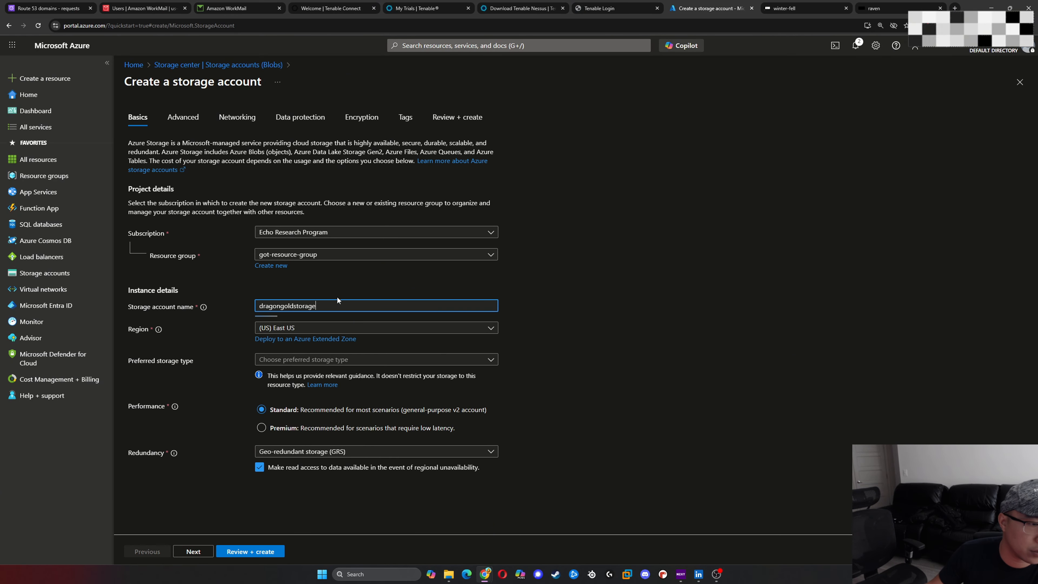
{"action": "left_click", "coordinate": [464, 362]}
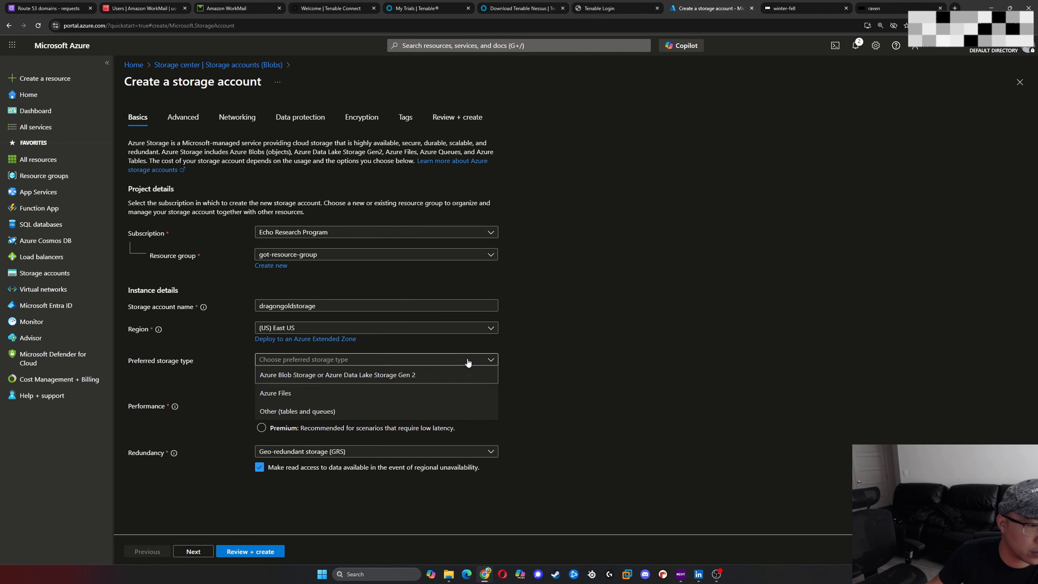
{"action": "left_click", "coordinate": [411, 376]}
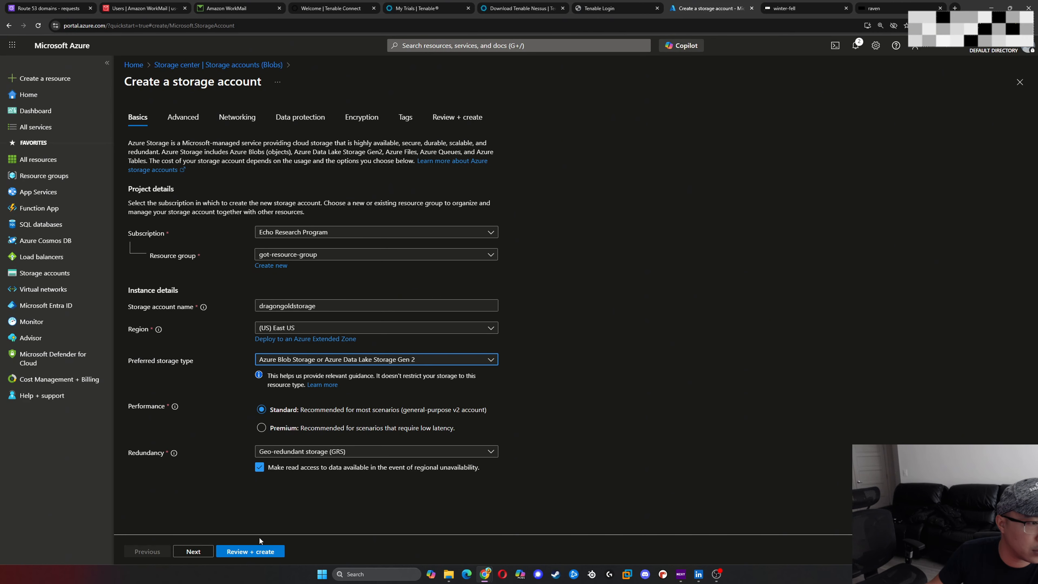
{"action": "left_click", "coordinate": [249, 551]}
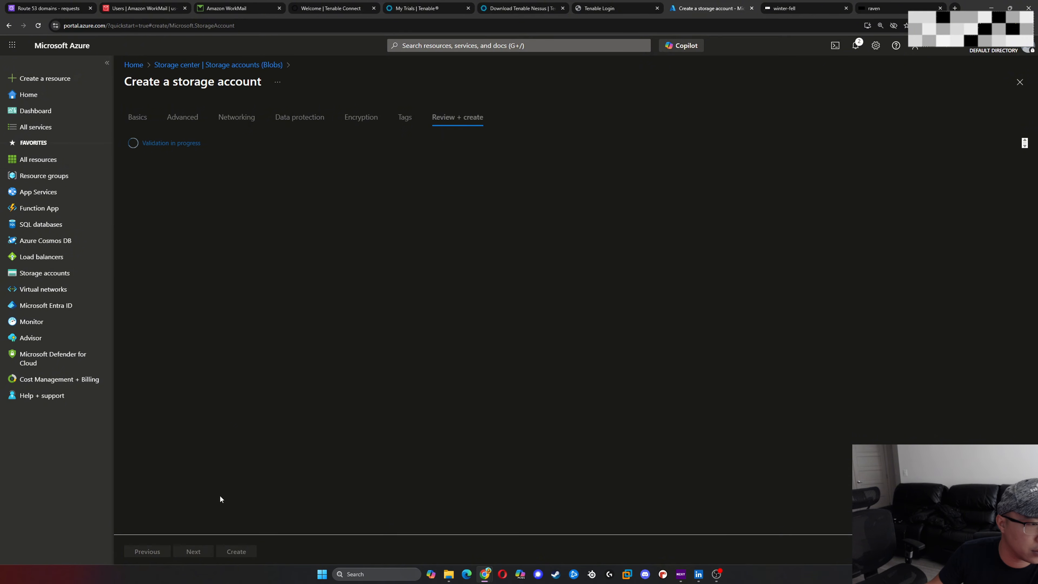
{"action": "left_click", "coordinate": [173, 118]}
{"action": "left_click", "coordinate": [135, 119]}
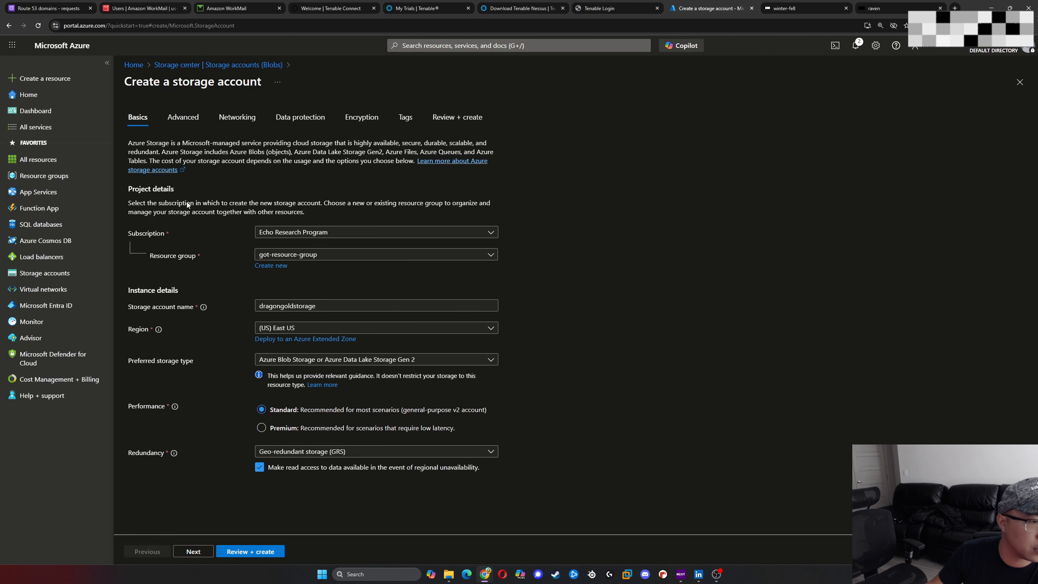
- Review the storage account's advanced settings, keep the defaults, and continue to its networking settings
{"action": "left_click", "coordinate": [199, 554]}
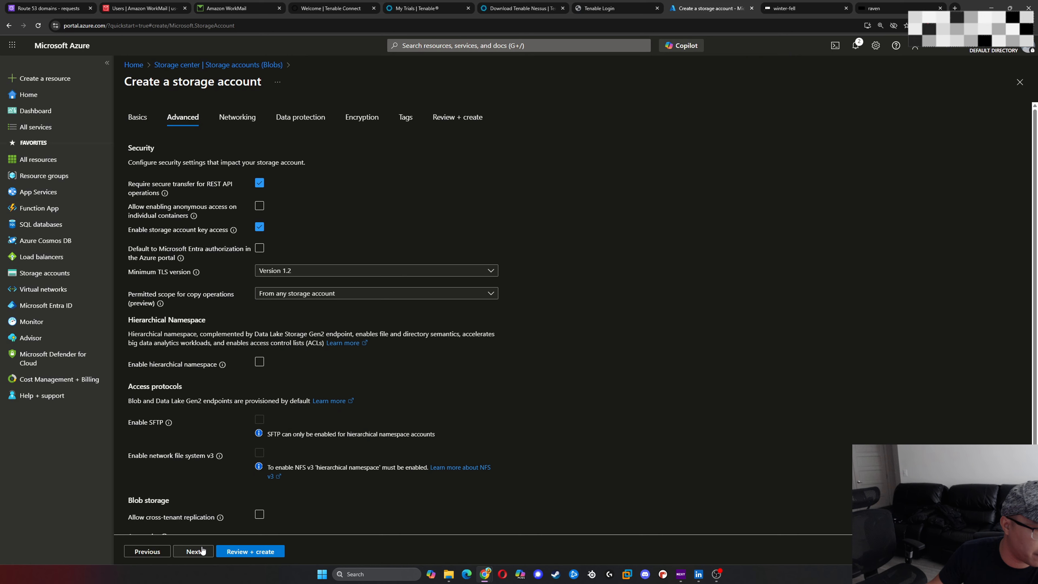
{"action": "scroll", "coordinate": [216, 491], "scroll_direction": "down", "scroll_amount": 2}
{"action": "scroll", "coordinate": [216, 495], "scroll_direction": "up", "scroll_amount": 2}
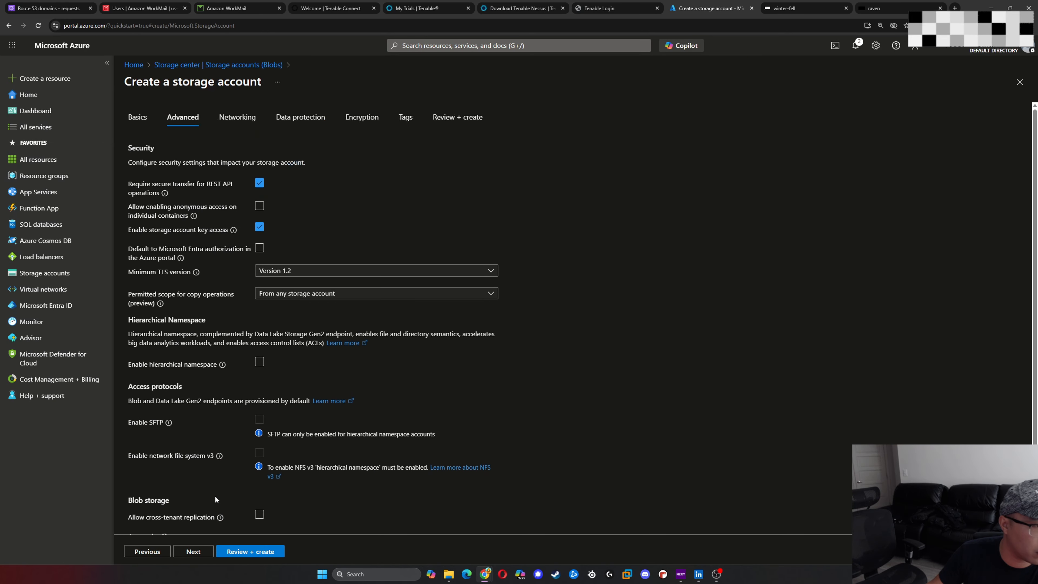
{"action": "left_click", "coordinate": [194, 552]}
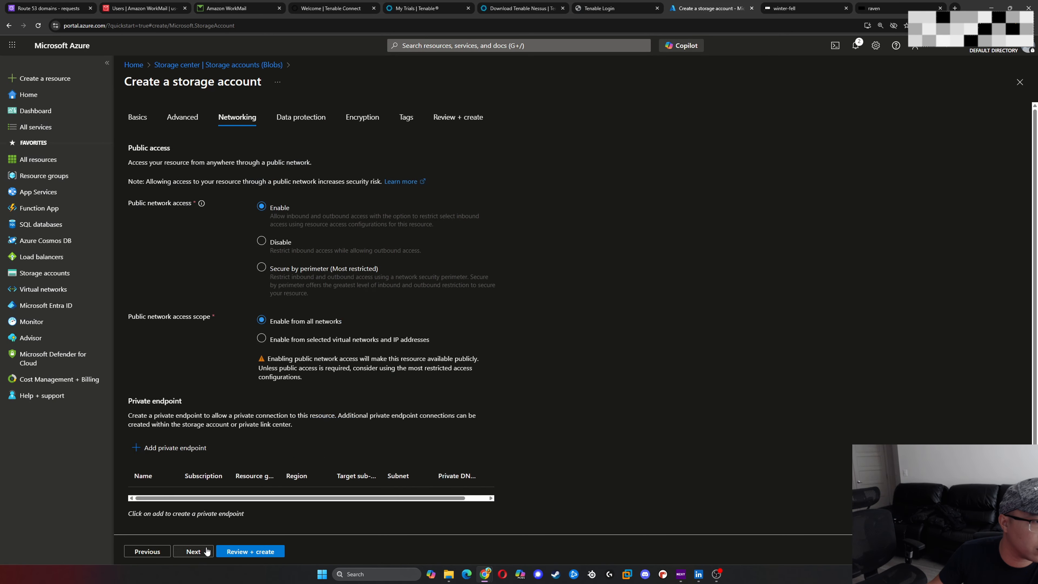
{"action": "scroll", "coordinate": [412, 311], "scroll_direction": "down", "scroll_amount": 2}
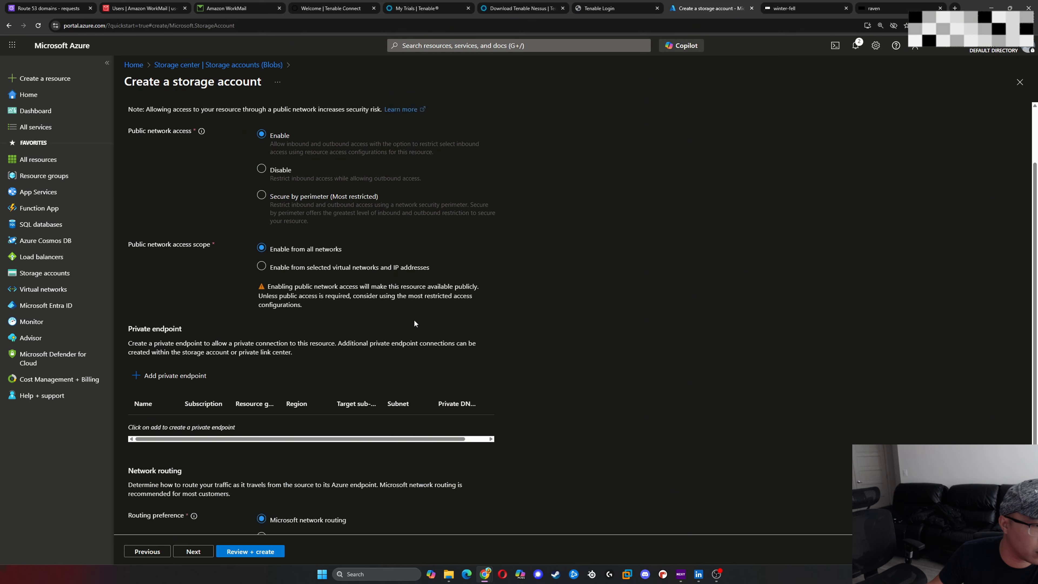
- Add a private endpoint to the storage account and name it got-private-endpoint
{"action": "left_click", "coordinate": [172, 356]}
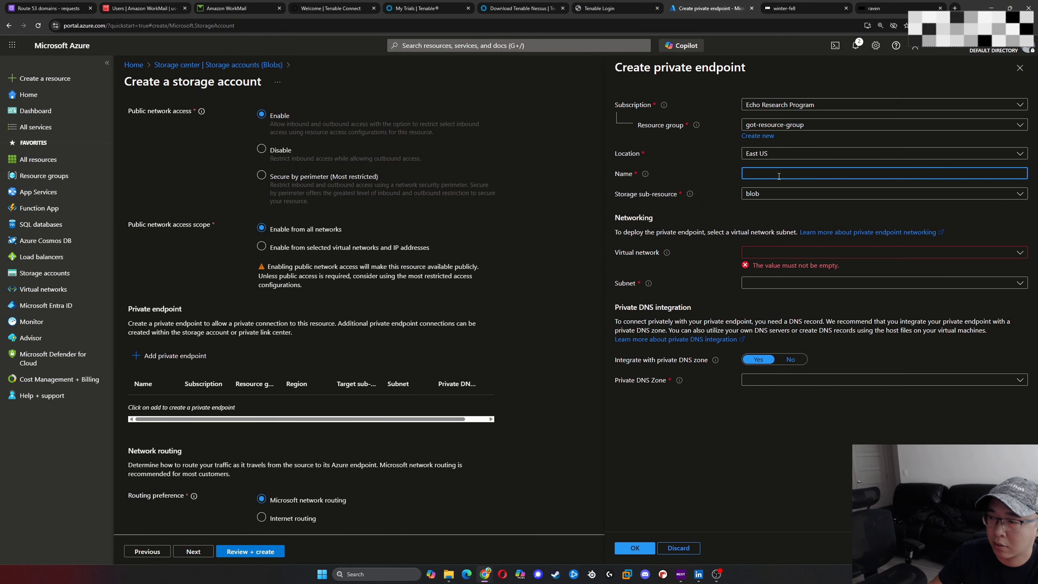
{"action": "type", "text": "got-priv"}
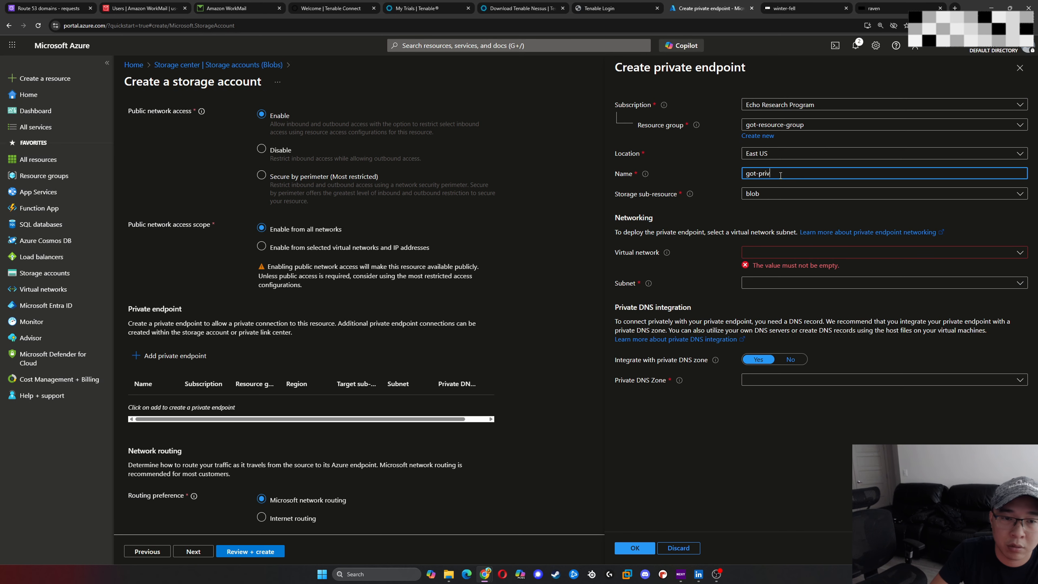
{"action": "type", "text": "ate-"}
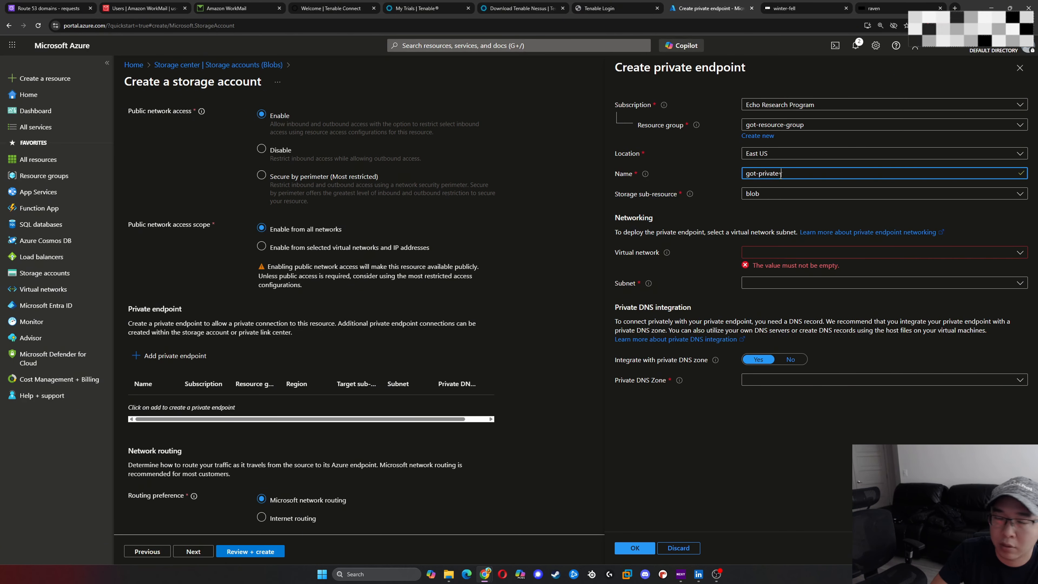
{"action": "type", "text": "endpoint"}
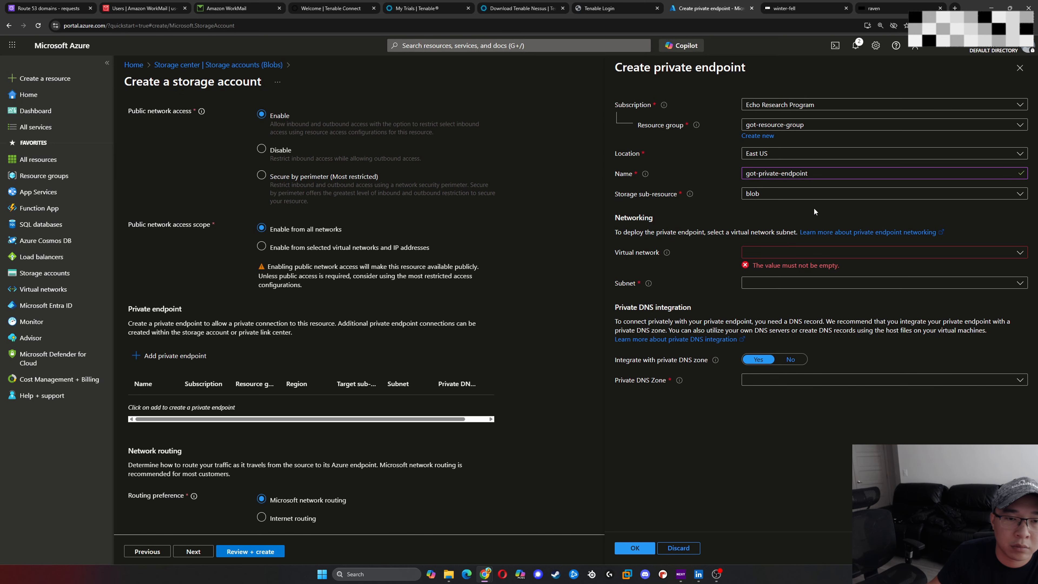
- Place the private endpoint in the virtual network got-vnet and the subnet got-private-subnet
{"action": "left_click", "coordinate": [811, 256]}
{"action": "left_click", "coordinate": [807, 287]}
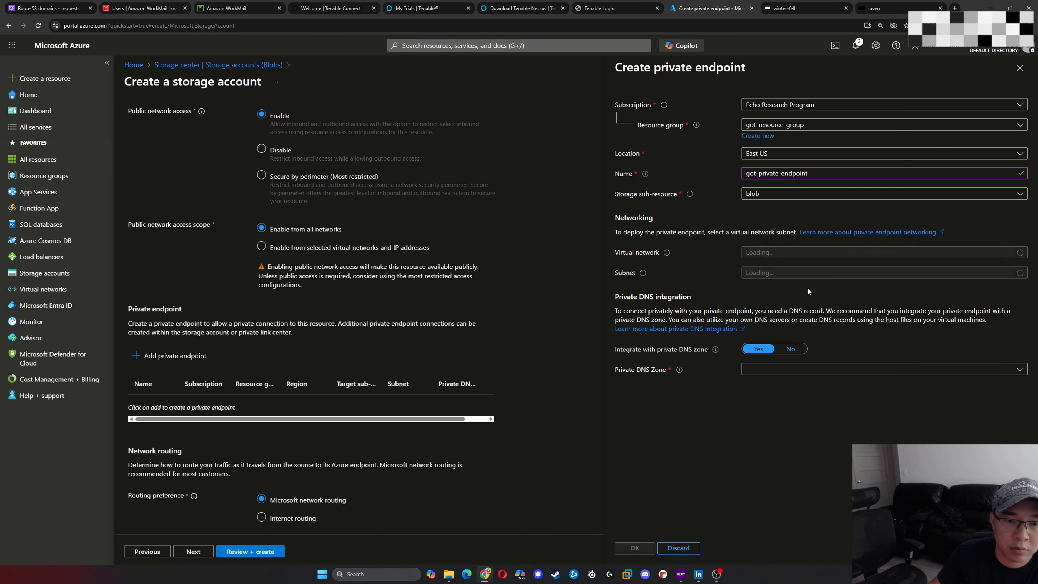
{"action": "left_click", "coordinate": [826, 278]}
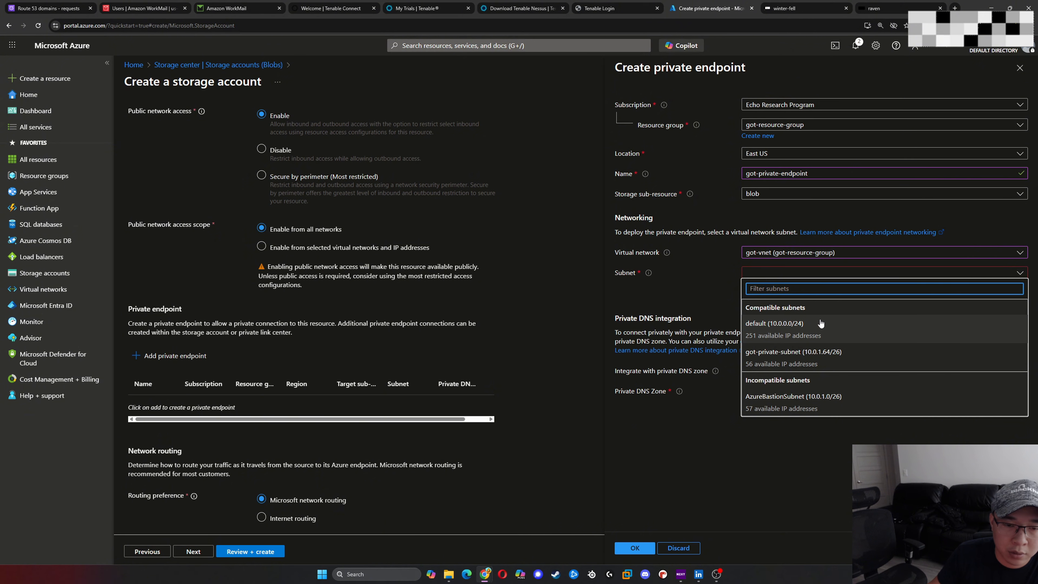
{"action": "left_click", "coordinate": [833, 360]}
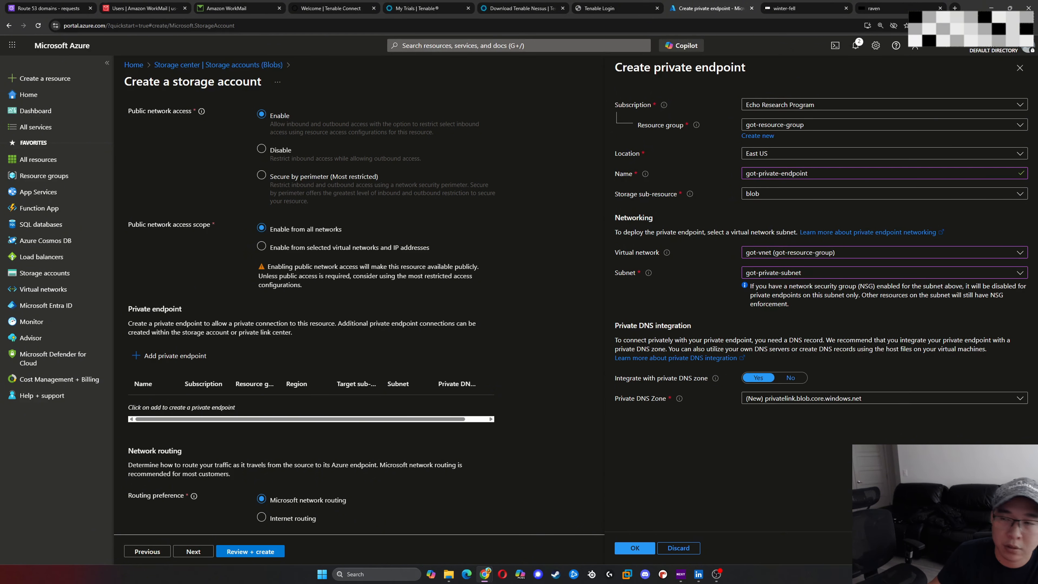
- Look at the private endpoint in the Nessus Updated.drawio diagram and return to the private endpoint form
{"action": "left_click_drag", "start_coordinate": [1037, 53], "coordinate": [365, 54]}
{"action": "double_click", "coordinate": [495, 56]}
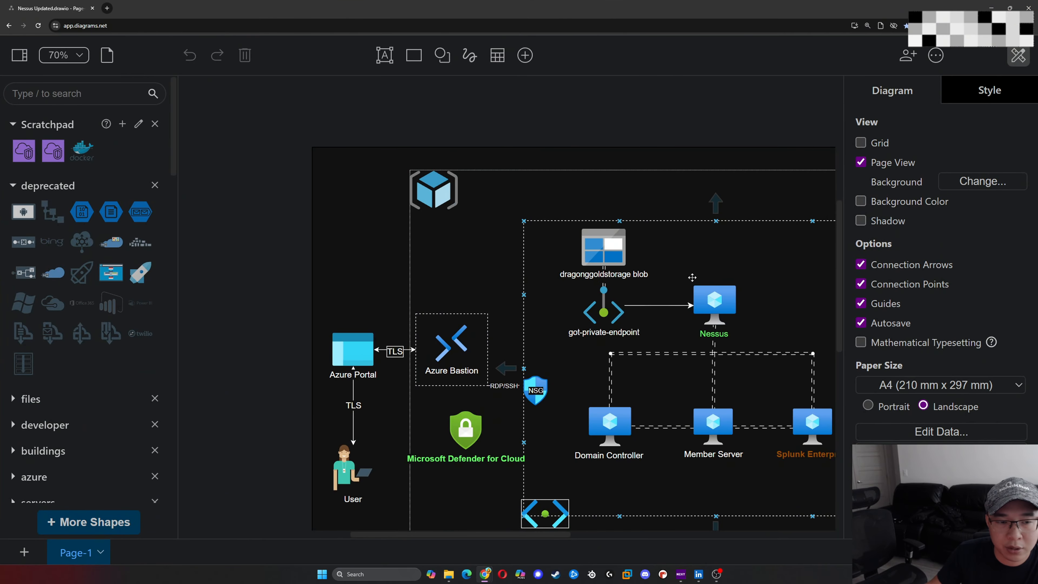
{"action": "left_click_drag", "start_coordinate": [776, 6], "coordinate": [1037, 25]}
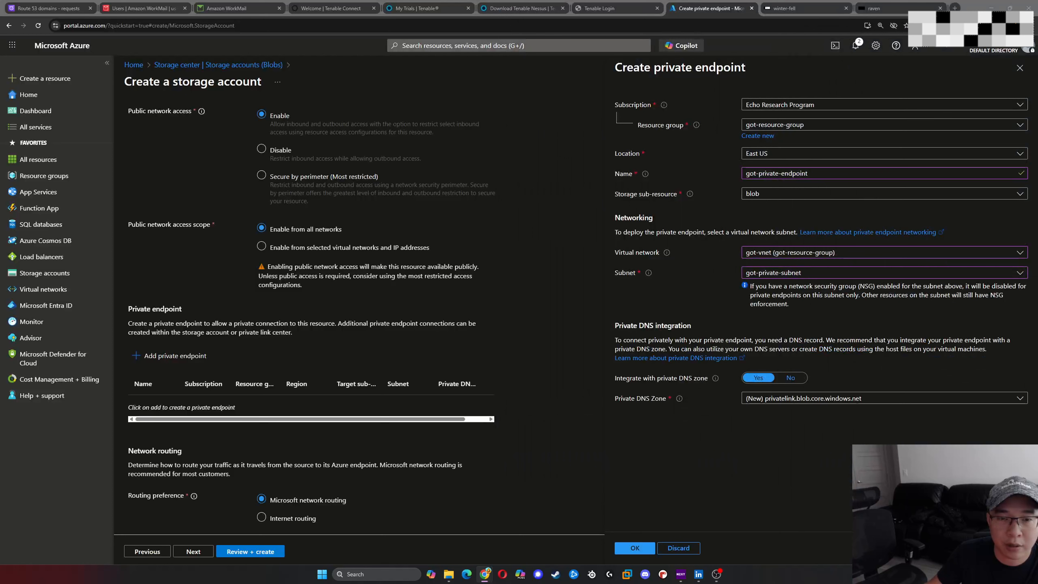
{"action": "left_click", "coordinate": [820, 326]}
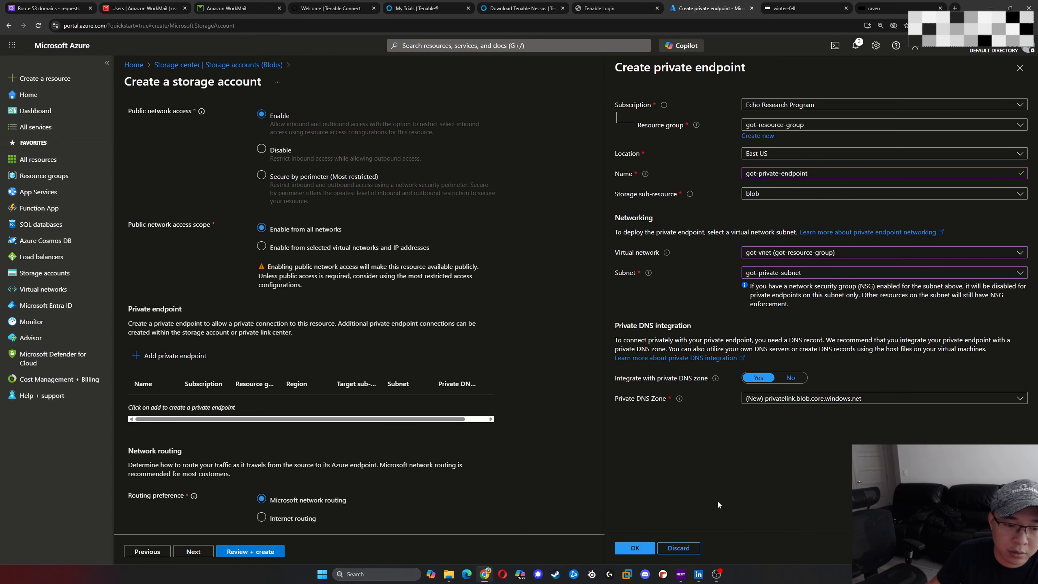
- Confirm the private endpoint with its default private DNS zone and continue to the data protection settings
{"action": "left_click", "coordinate": [635, 550]}
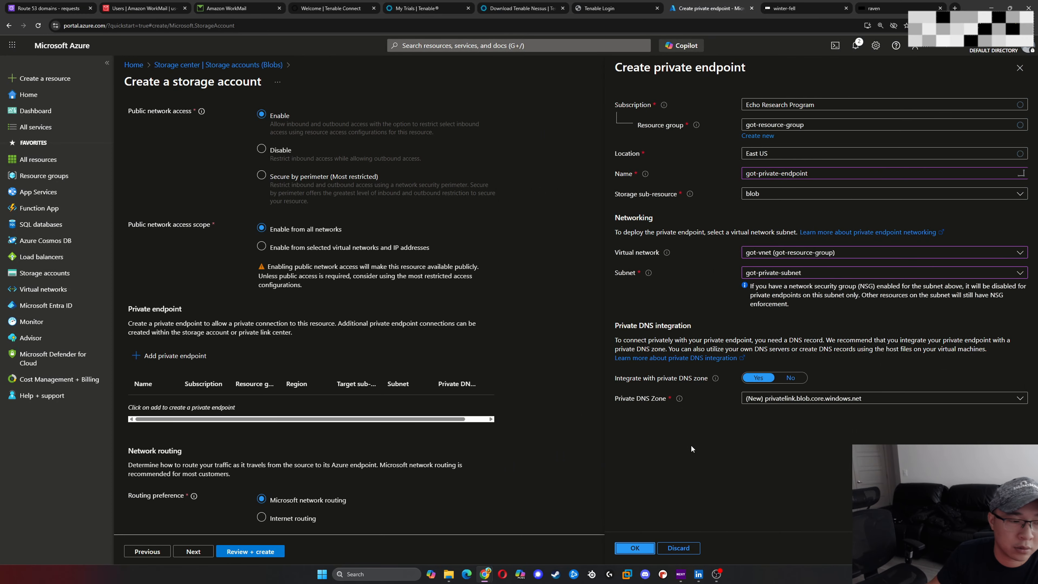
{"action": "left_click", "coordinate": [193, 552]}
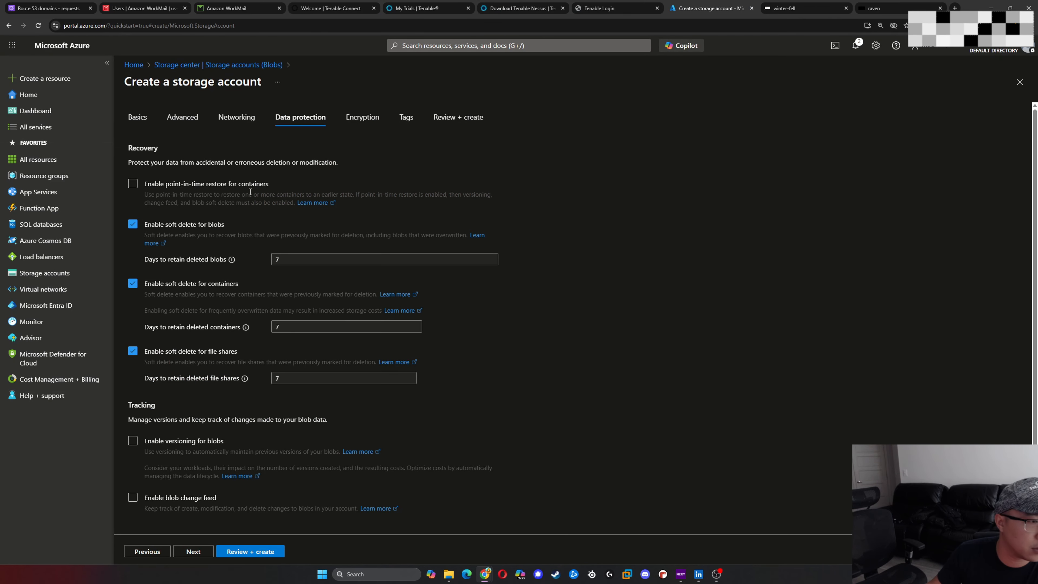
- Keep the default data protection, encryption and tag settings and create the storage account dragongoldstorage
{"action": "scroll", "coordinate": [262, 398], "scroll_direction": "down", "scroll_amount": 2}
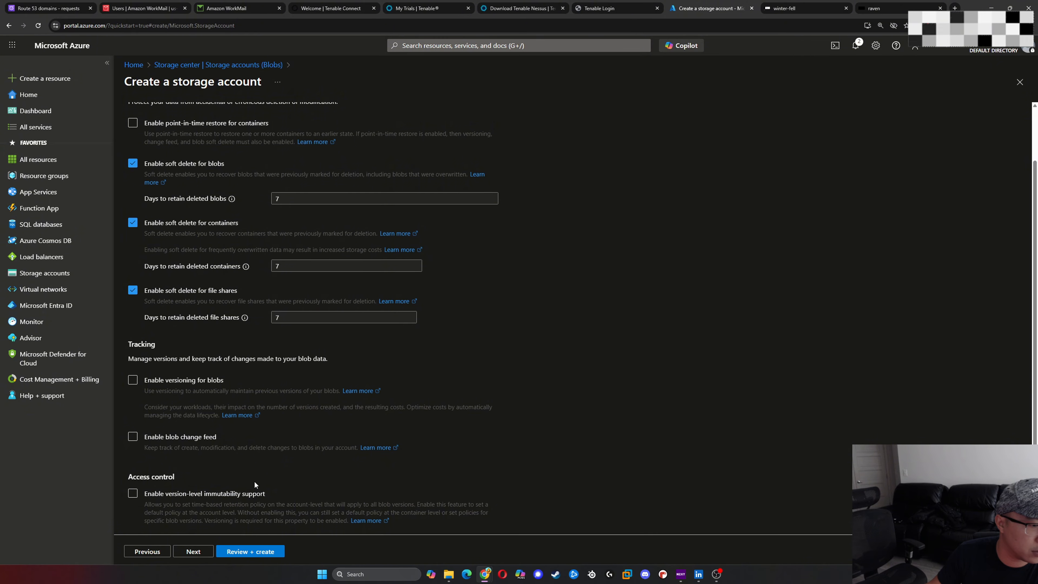
{"action": "scroll", "coordinate": [254, 481], "scroll_direction": "up", "scroll_amount": 2}
{"action": "left_click", "coordinate": [194, 552]}
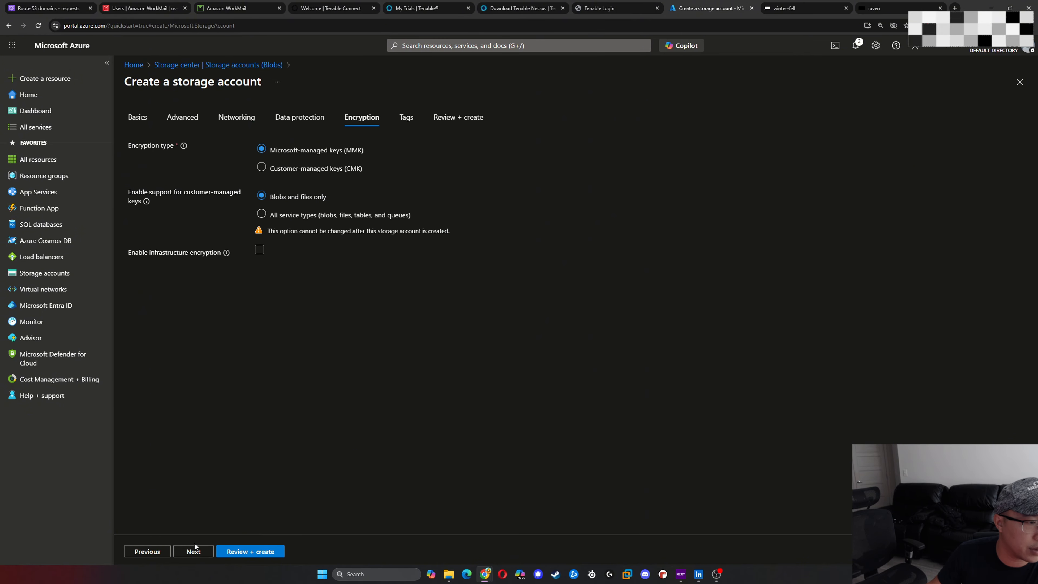
{"action": "left_click", "coordinate": [196, 551]}
{"action": "left_click", "coordinate": [206, 552]}
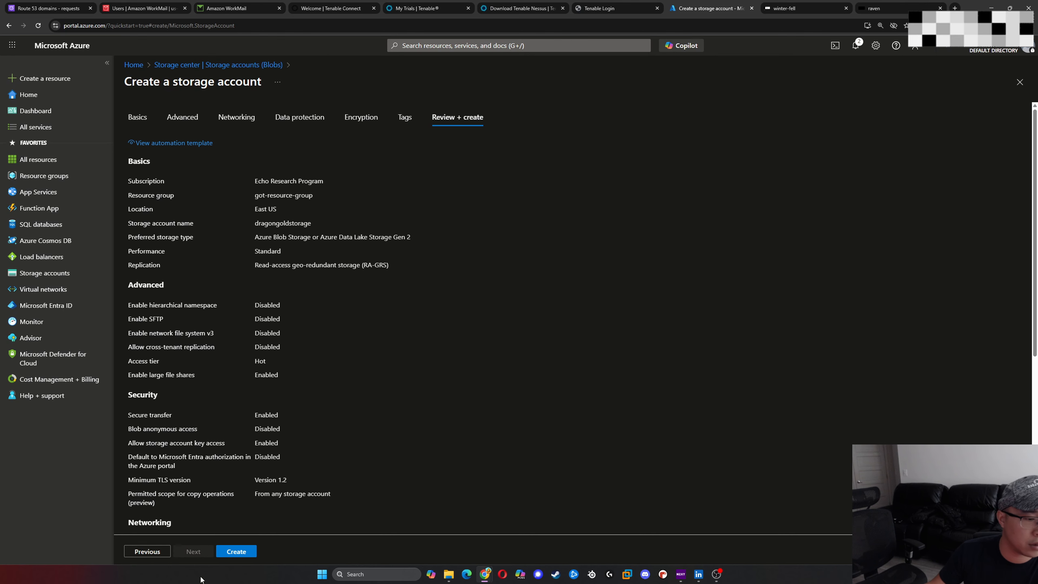
{"action": "left_click", "coordinate": [231, 553]}
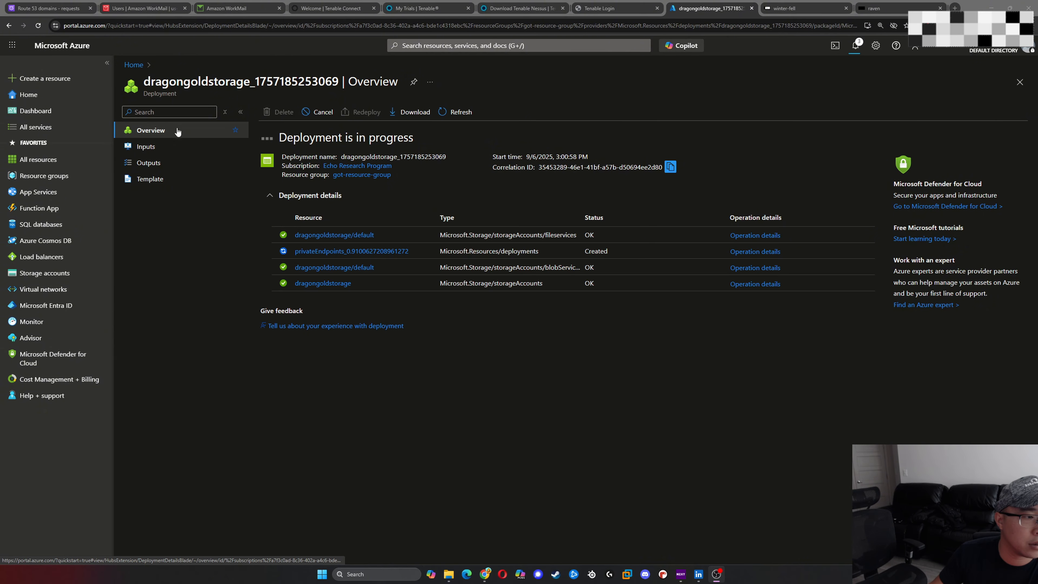
- Open the dragongoldstorage account from the list of storage accounts
{"action": "left_click", "coordinate": [44, 273]}
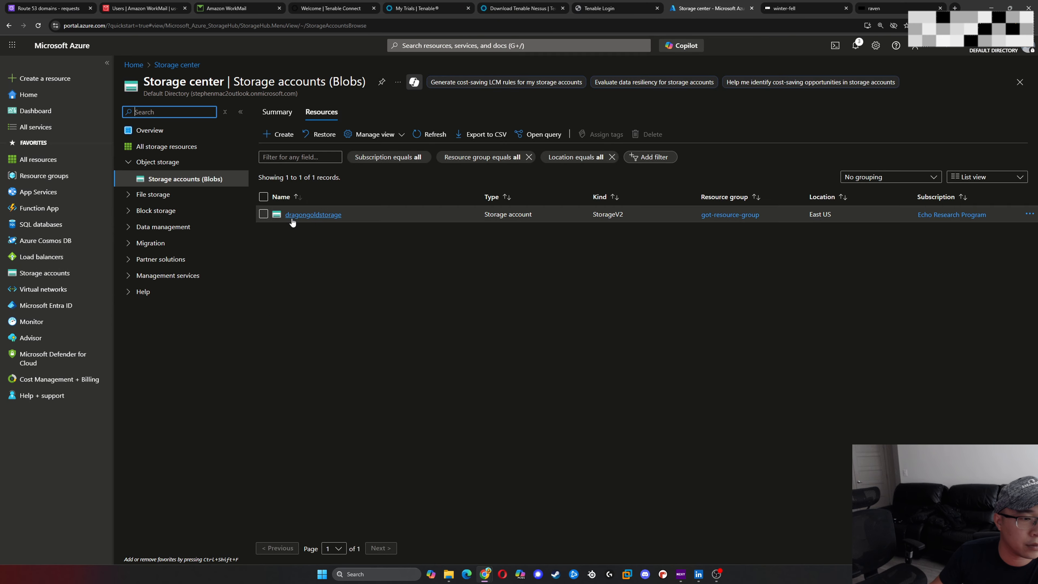
{"action": "left_click", "coordinate": [298, 215]}
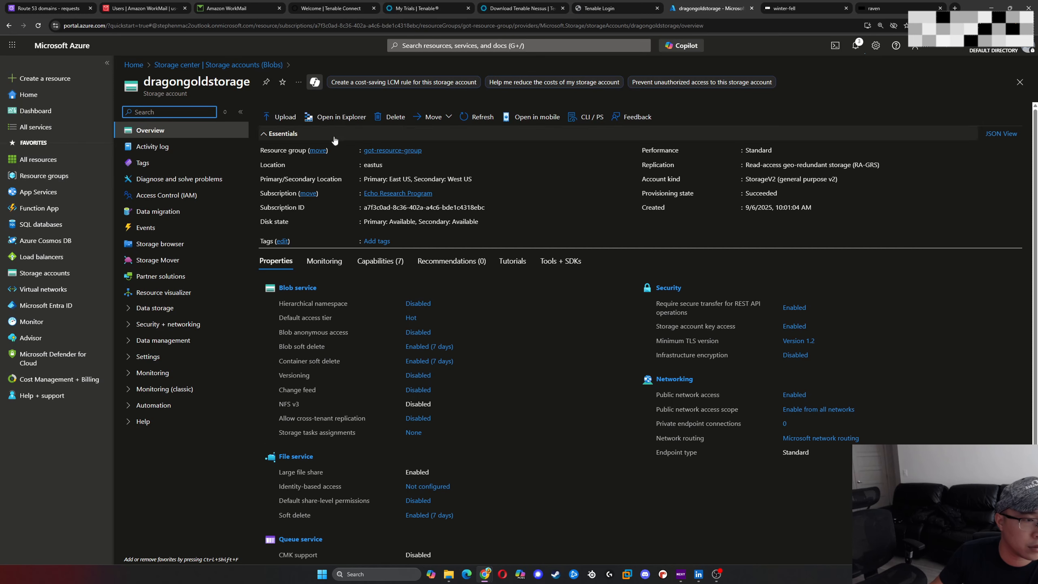
- Try to open dragongoldstorage in Azure Storage Explorer and return to the account's portal page
{"action": "left_click", "coordinate": [341, 118]}
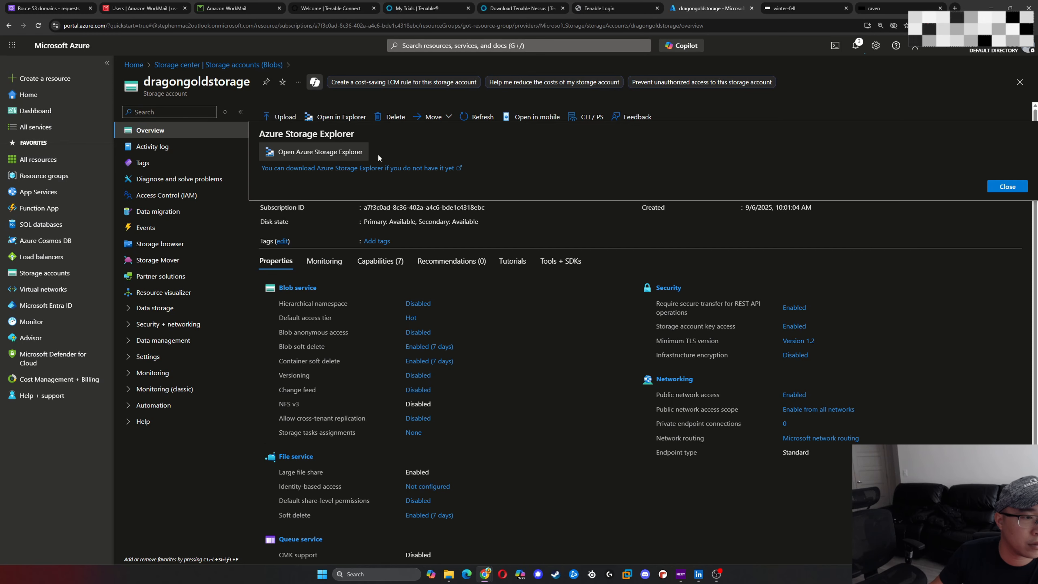
{"action": "left_click", "coordinate": [336, 156]}
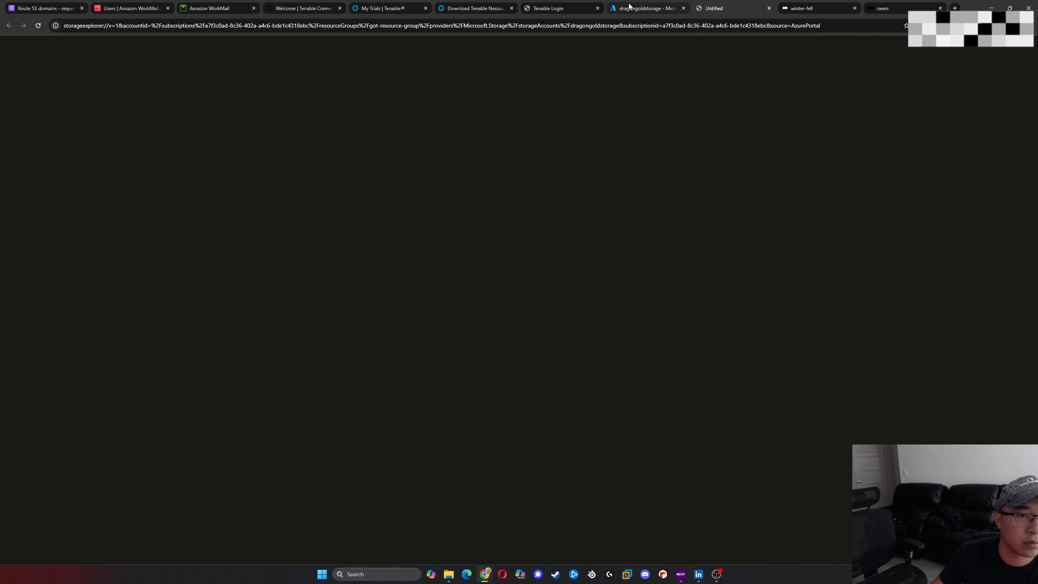
{"action": "left_click", "coordinate": [645, 9]}
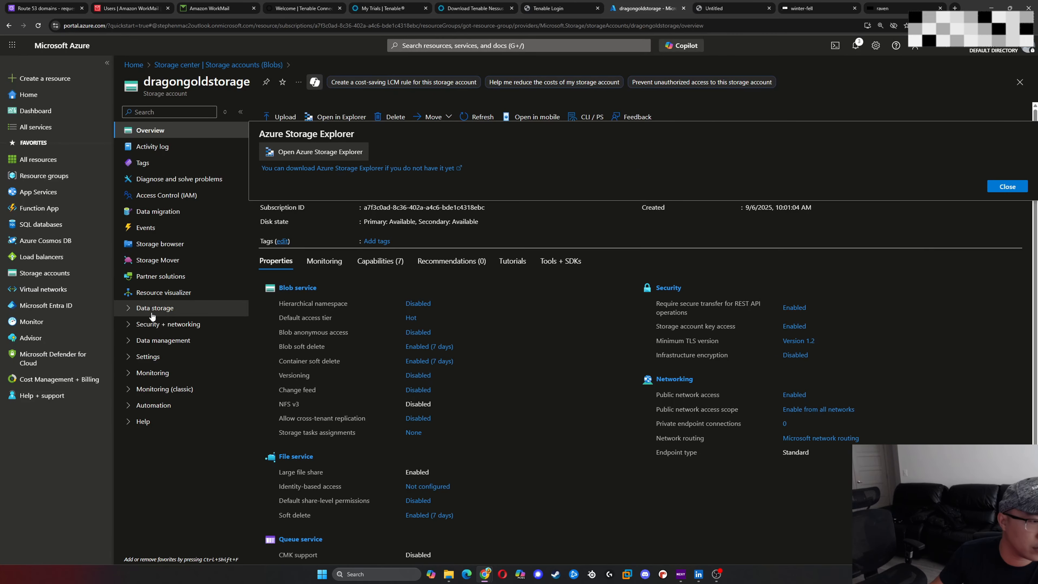
- Create a blob container named storage in dragongoldstorage, keeping its default access level and advanced options
{"action": "left_click", "coordinate": [179, 327]}
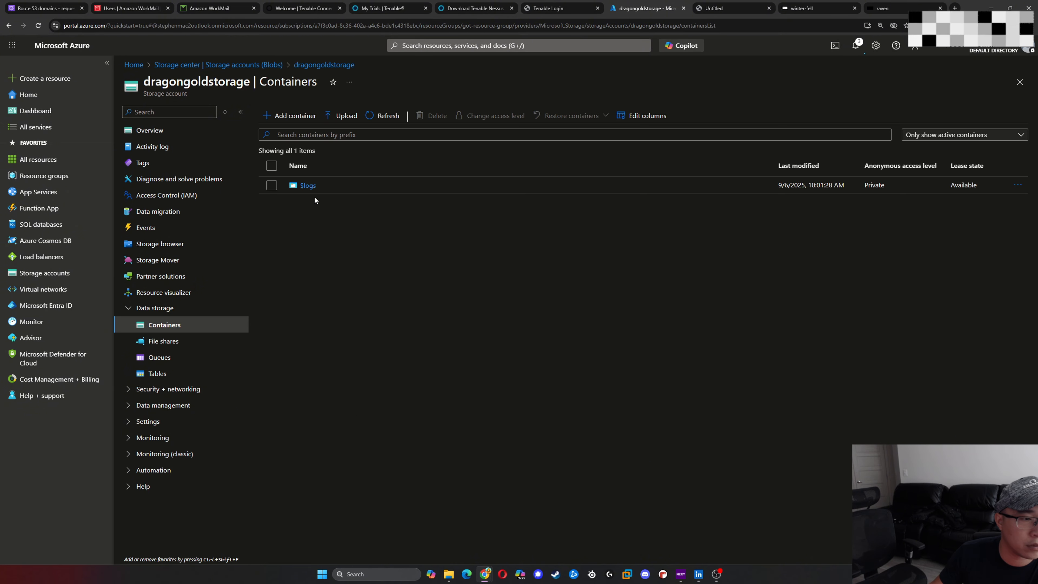
{"action": "left_click", "coordinate": [293, 116]}
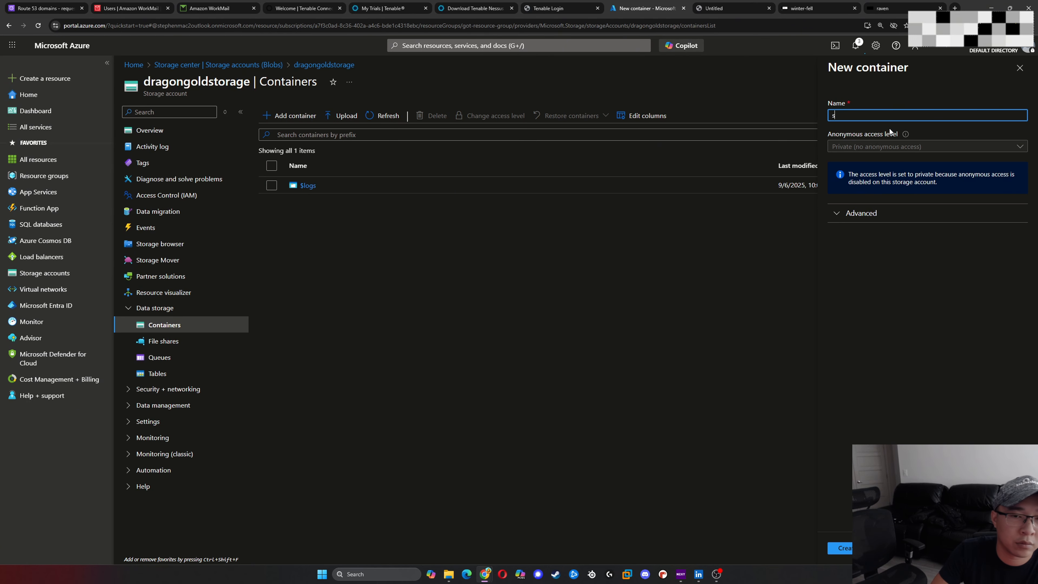
{"action": "type", "text": "storage"}
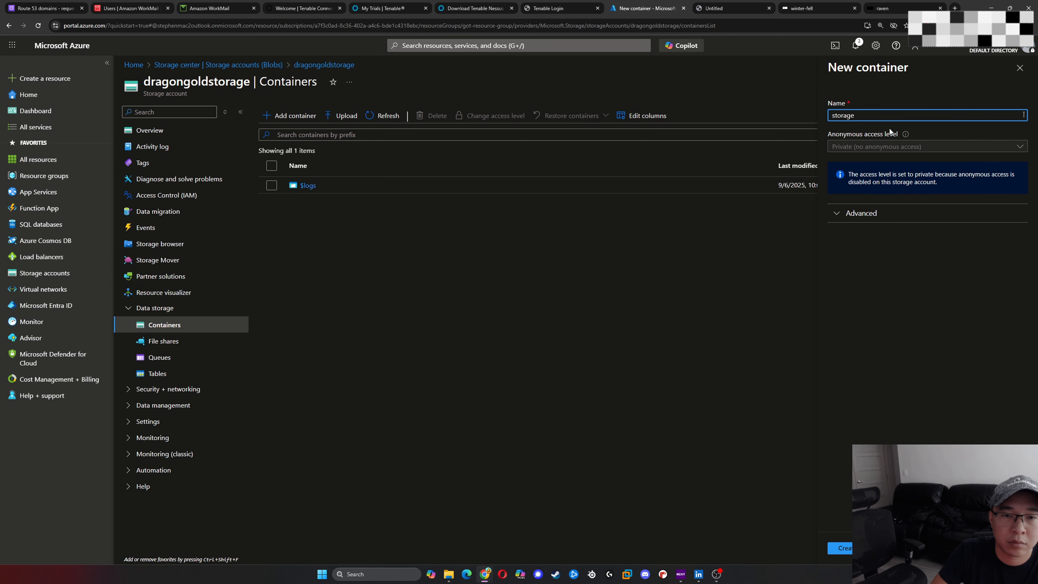
{"action": "left_click", "coordinate": [924, 148]}
{"action": "left_click", "coordinate": [874, 219]}
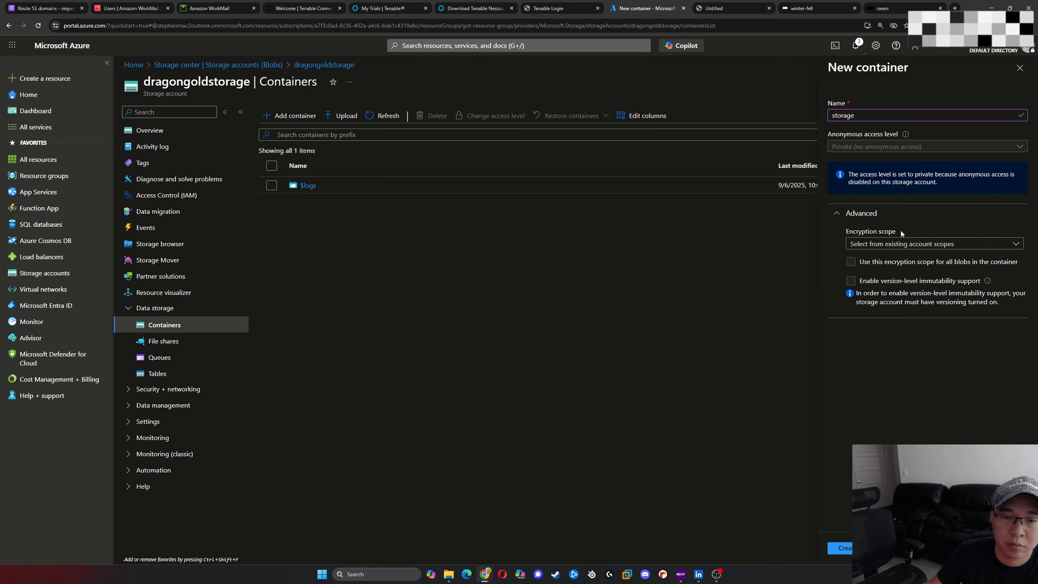
{"action": "left_click", "coordinate": [885, 217]}
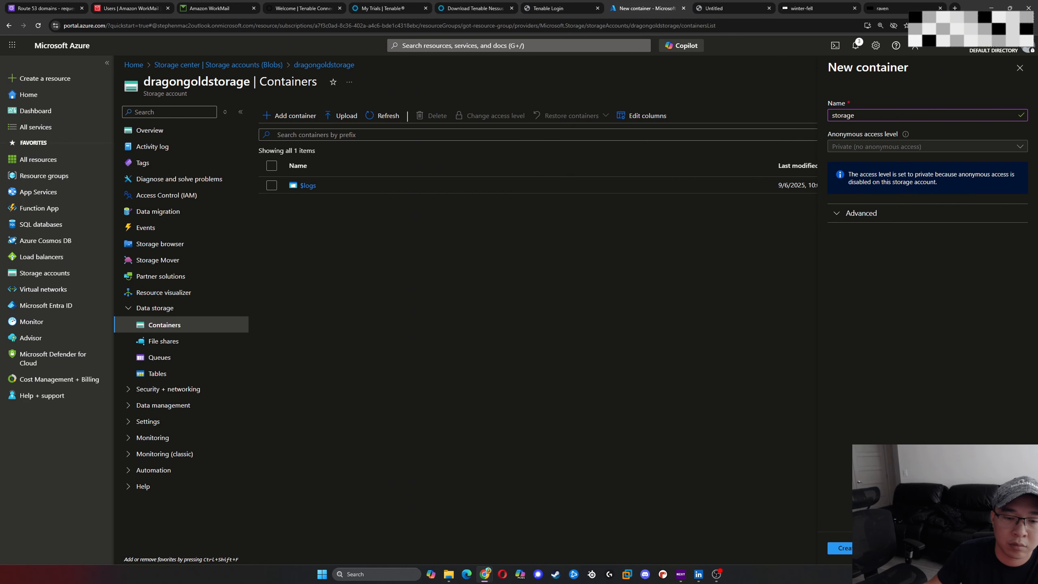
{"action": "left_click", "coordinate": [848, 548]}
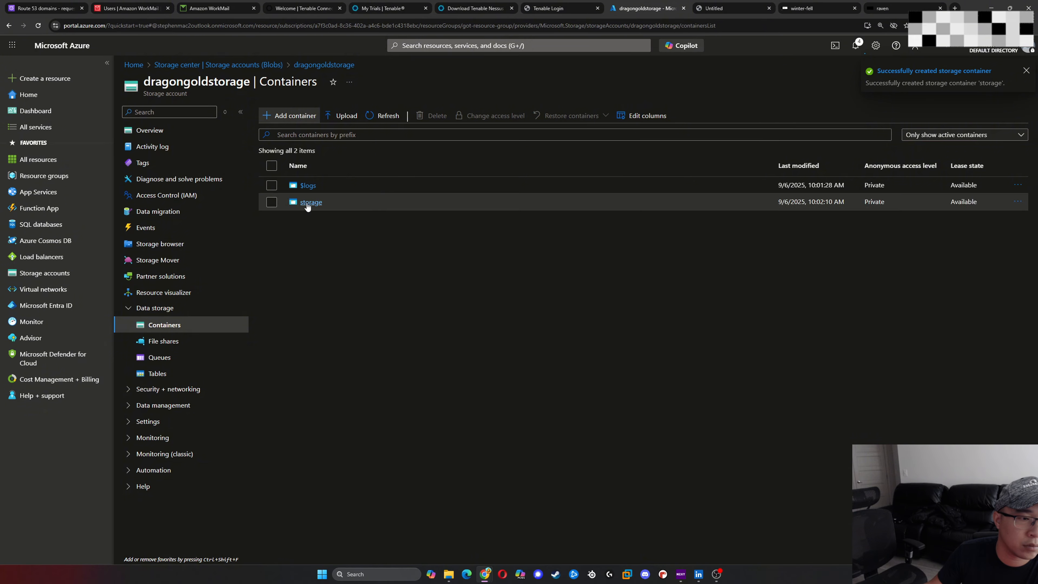
- Upload the local file Nessus-10.9.3-el9.x86_64.rpm to the storage container
{"action": "left_click", "coordinate": [307, 204]}
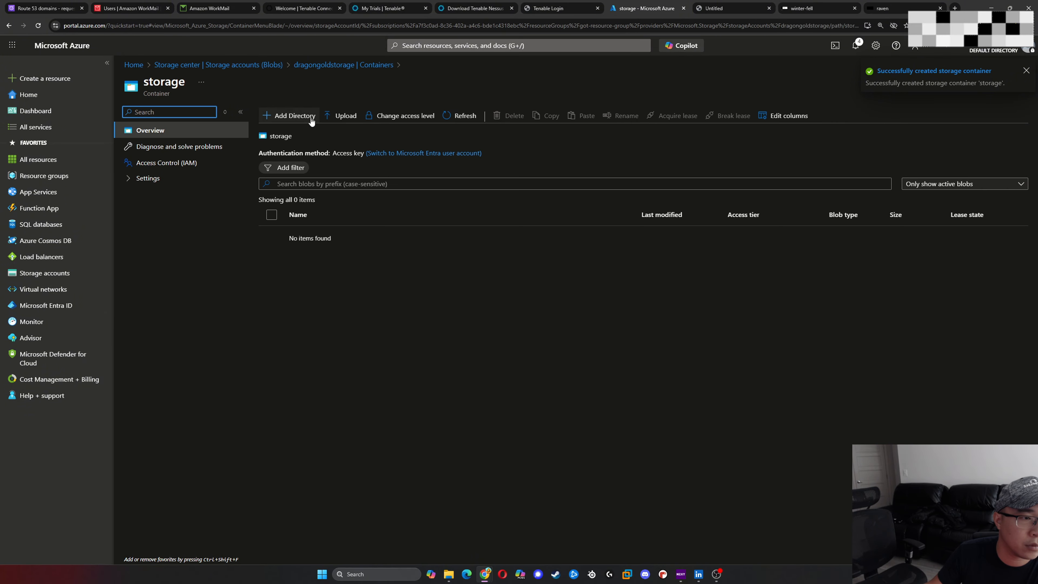
{"action": "left_click", "coordinate": [339, 117]}
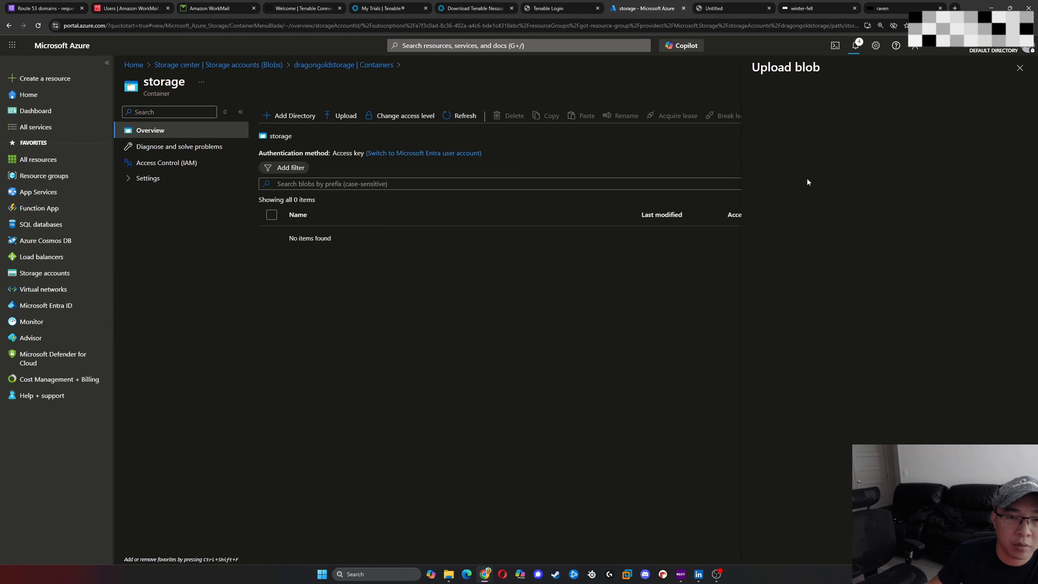
{"action": "left_click", "coordinate": [450, 576]}
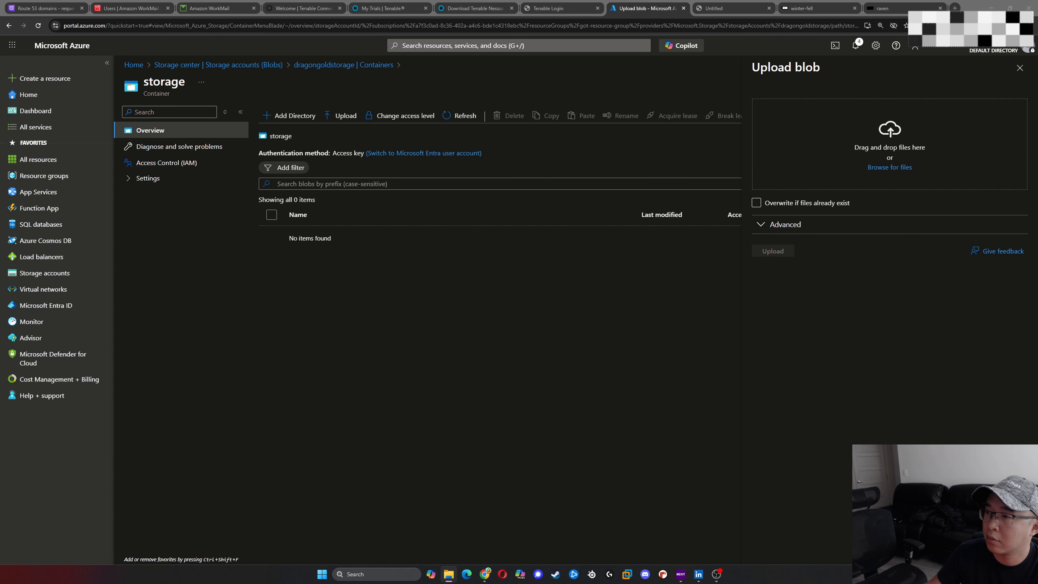
{"action": "left_click_drag", "start_coordinate": [1037, 160], "coordinate": [886, 156]}
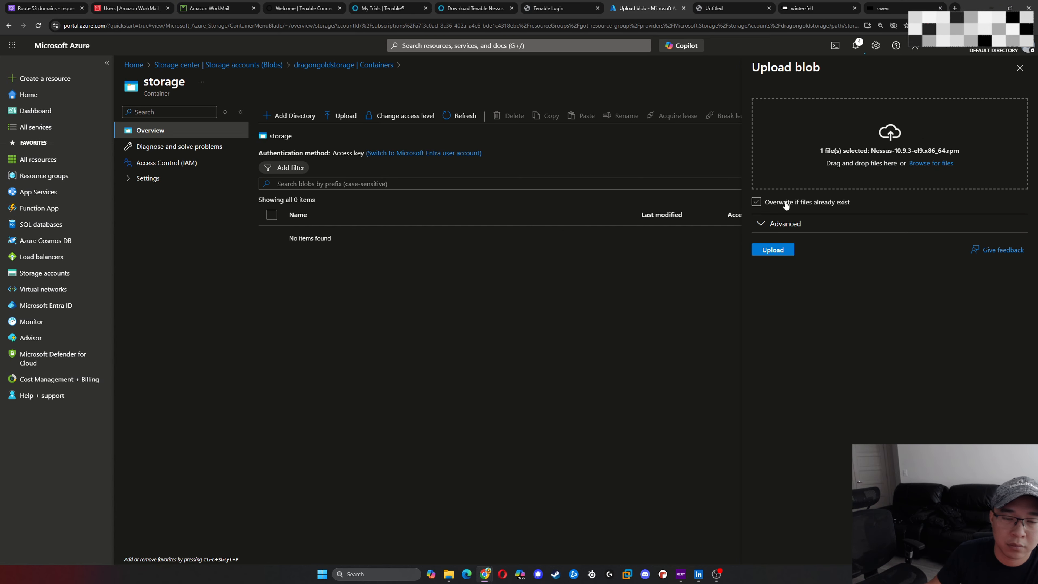
{"action": "left_click", "coordinate": [773, 250]}
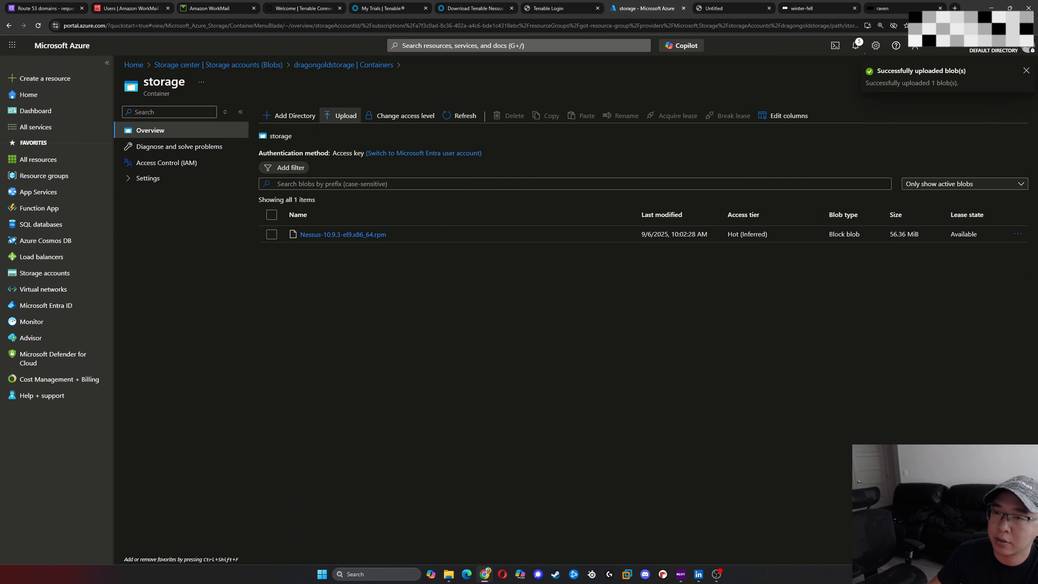
- Look at the storage blob and private endpoint connections in the Nessus Updated.drawio diagram
{"action": "left_click_drag", "start_coordinate": [1037, 51], "coordinate": [634, 65]}
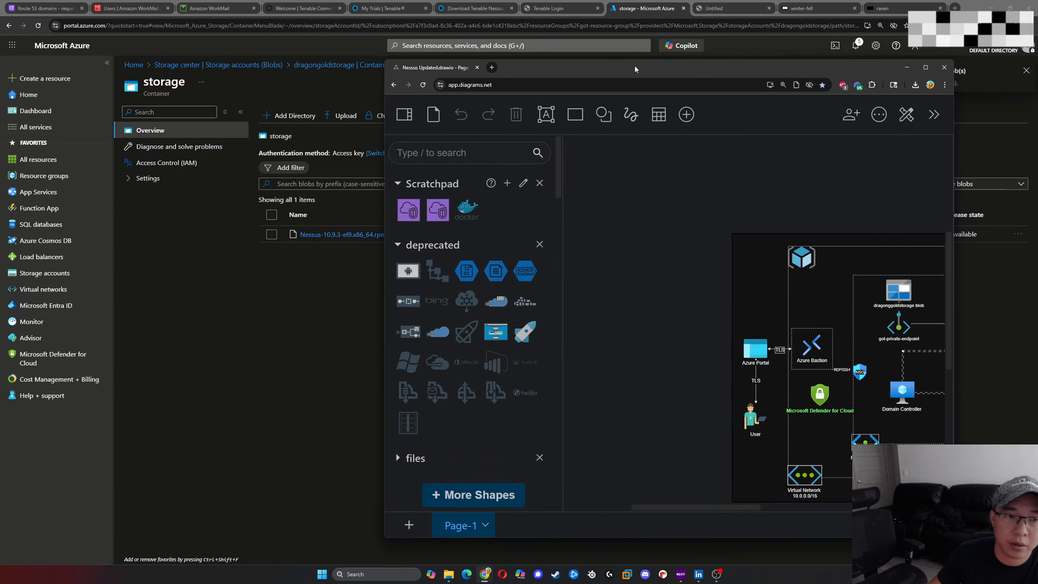
{"action": "double_click", "coordinate": [634, 65]}
{"action": "scroll", "coordinate": [595, 317], "scroll_direction": "up", "scroll_amount": 3, "text": "ctrl"}
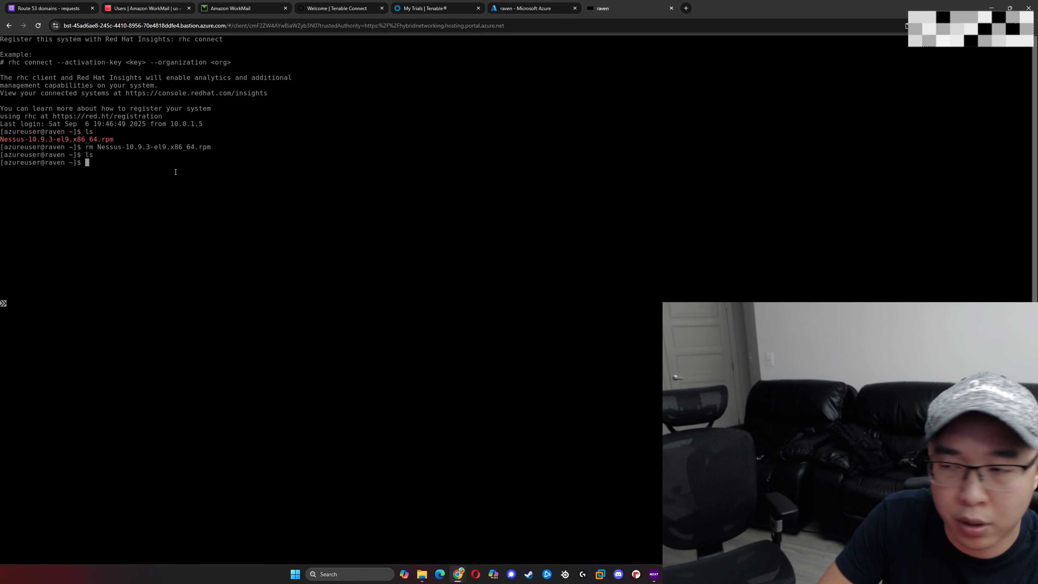
- Start an Azure CLI sign-in with az login, copy the device login address and verification code, and cancel the command
{"action": "type", "text": "az l"}
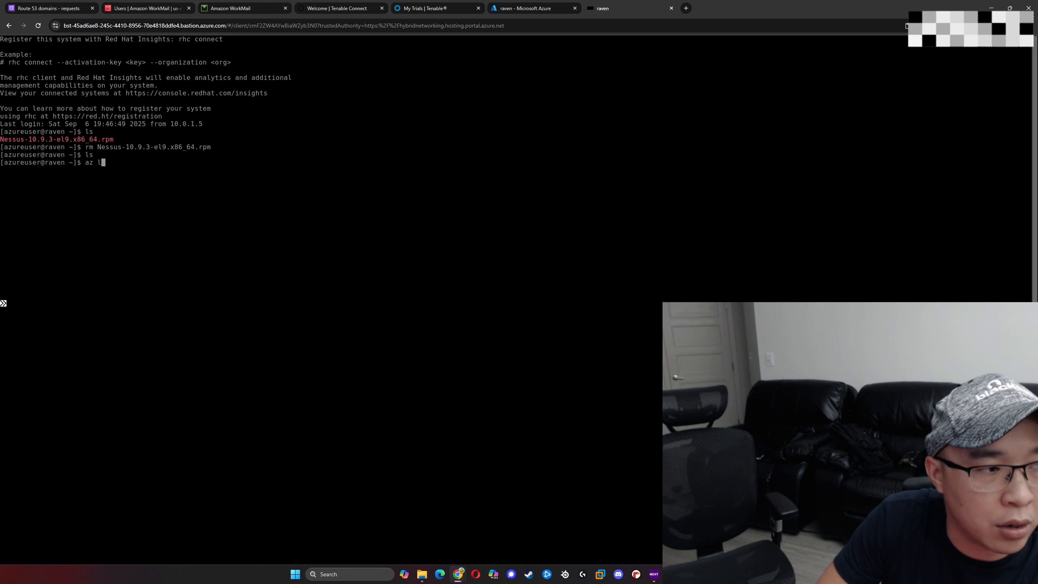
{"action": "type", "text": "ogin"}
{"action": "key", "text": "Return"}
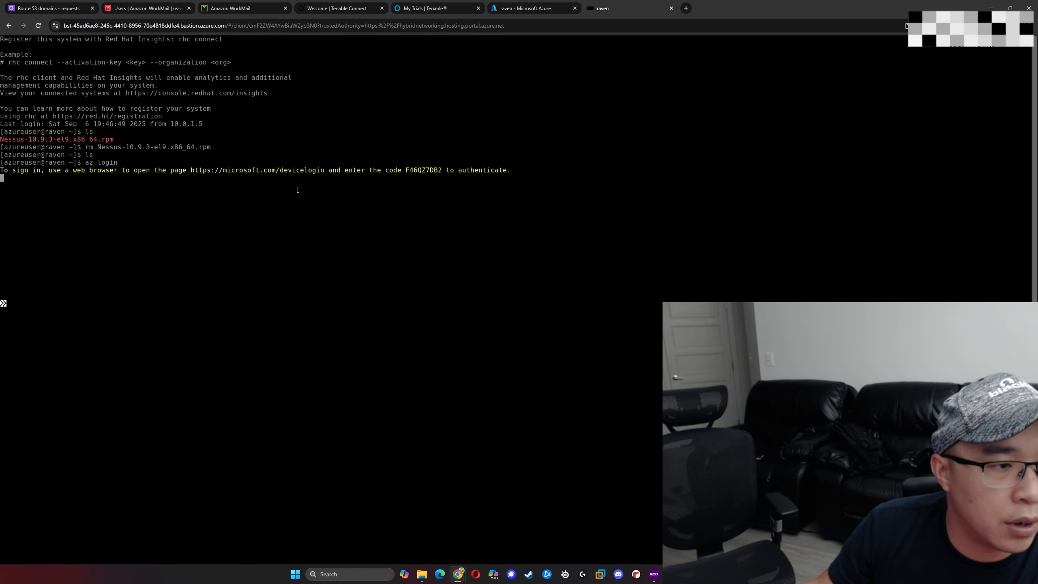
{"action": "left_click_drag", "start_coordinate": [192, 170], "coordinate": [323, 171]}
{"action": "type", "text": "https://microsoft.com/devicelogin"}
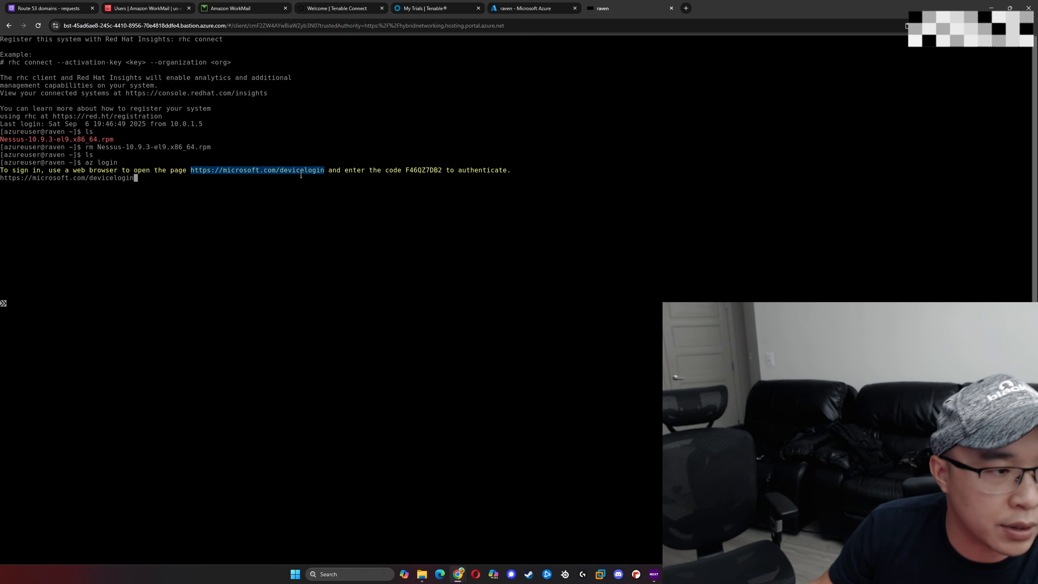
{"action": "key", "text": "ctrl+c"}
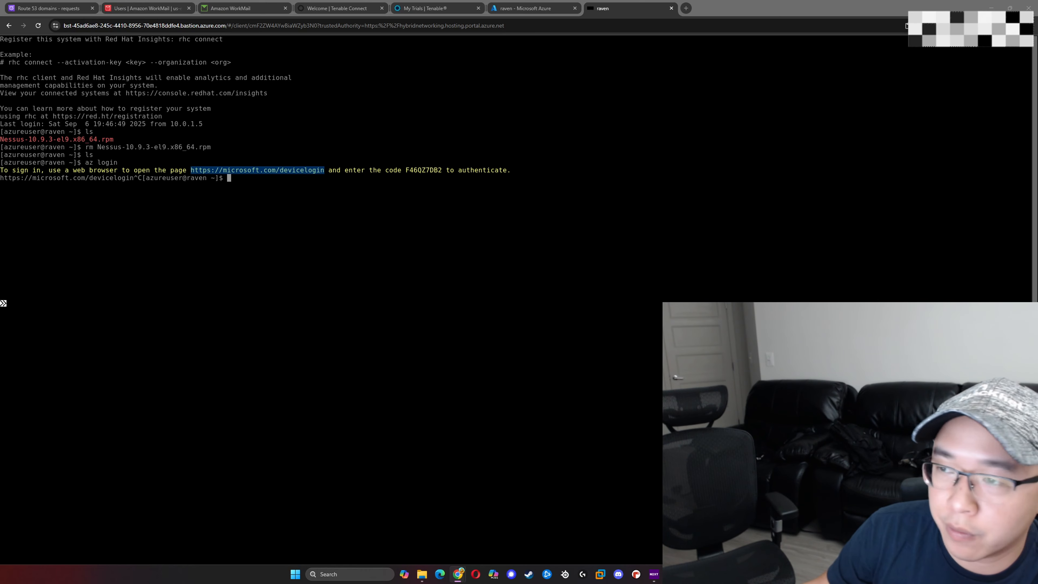
{"action": "left_click_drag", "start_coordinate": [405, 170], "coordinate": [442, 171]}
{"action": "right_click", "coordinate": [434, 176]}
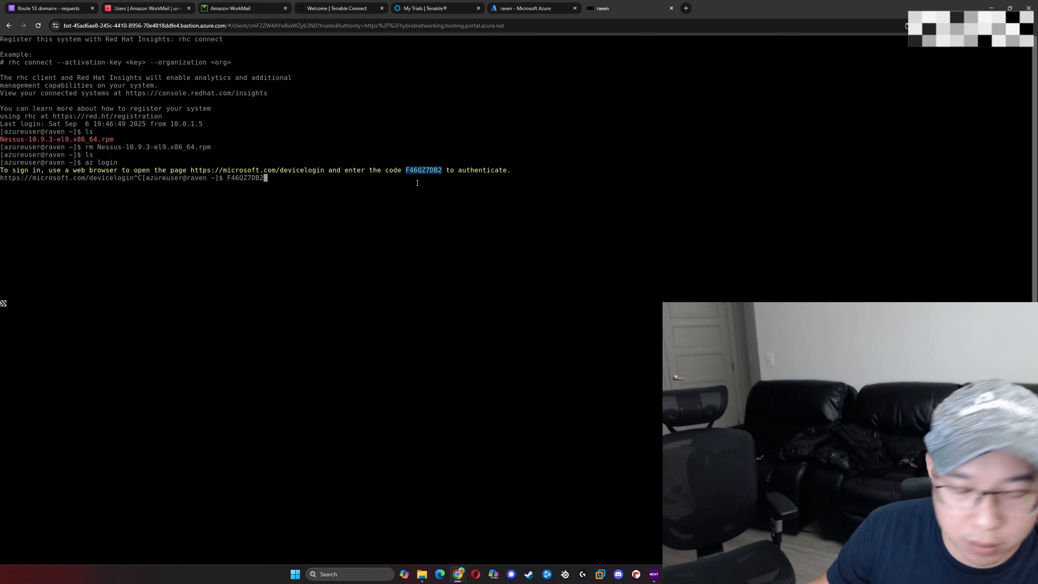
{"action": "key", "text": "ctrl+c"}
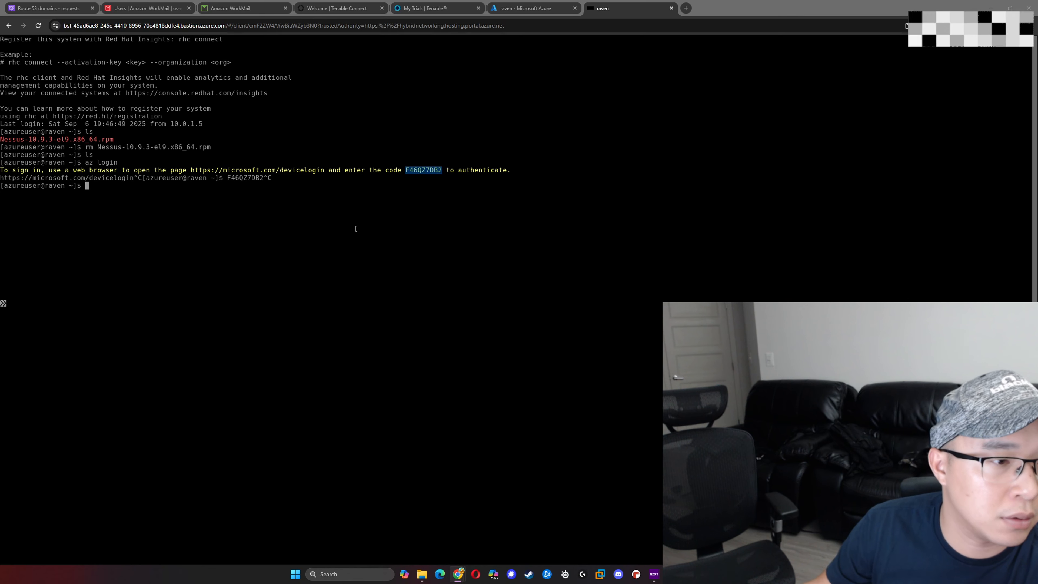
{"action": "left_click", "coordinate": [452, 255]}
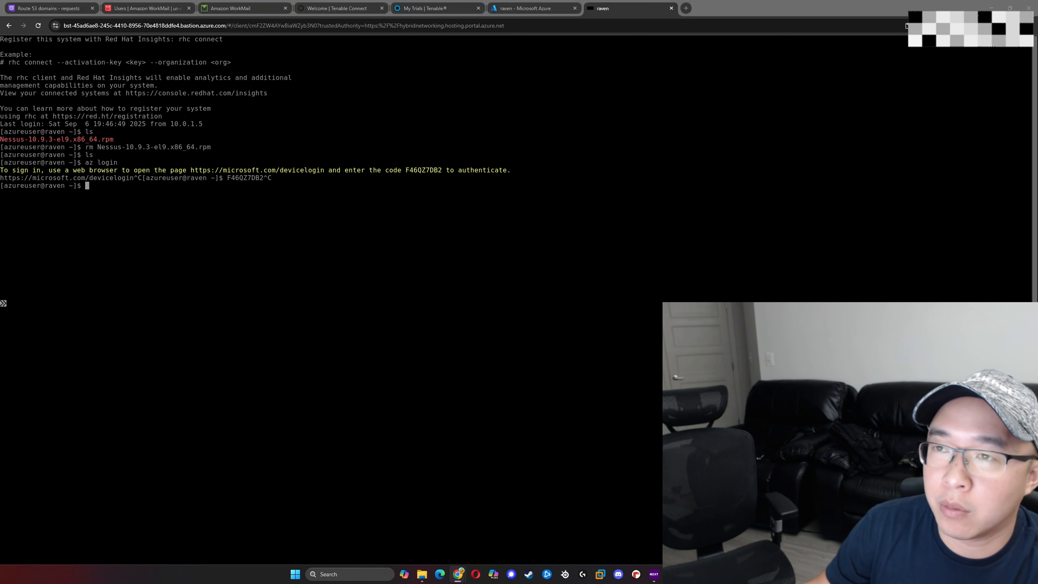
{"action": "left_click", "coordinate": [582, 226]}
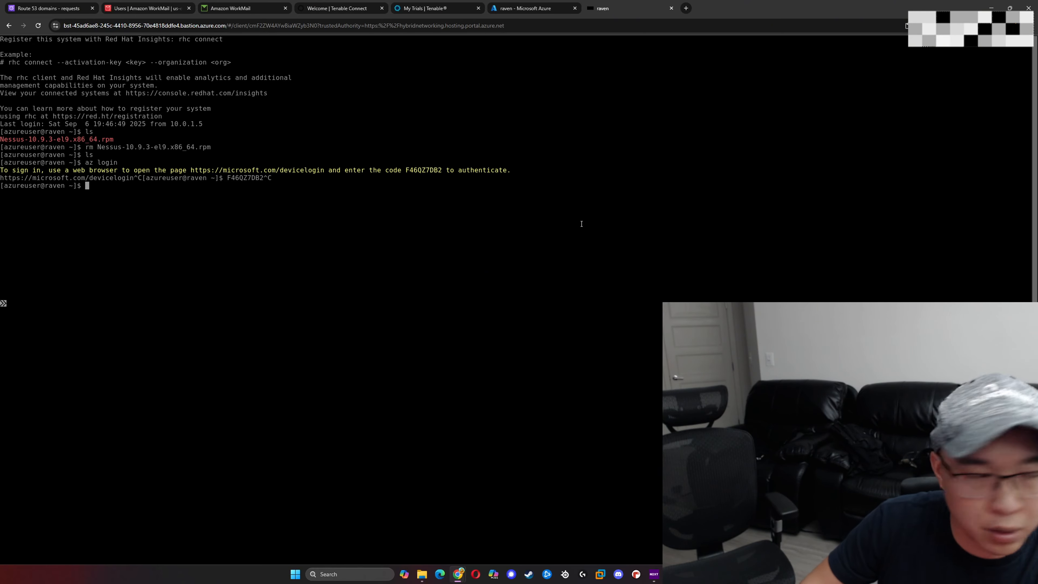
{"action": "key", "text": "Return"}
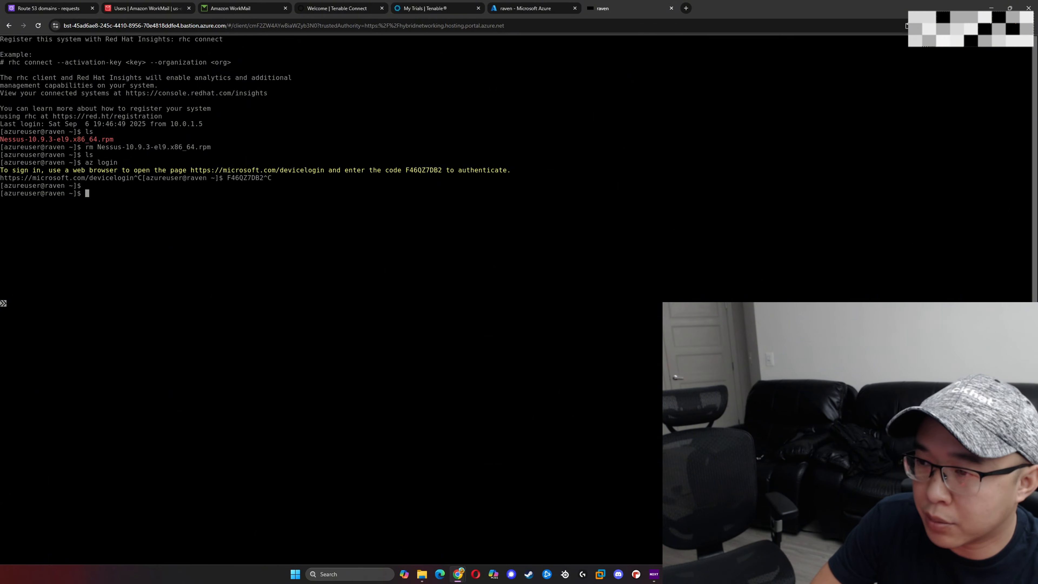
- List the Azure accounts available to the CLI on raven with az account list
{"action": "type", "text": "az "}
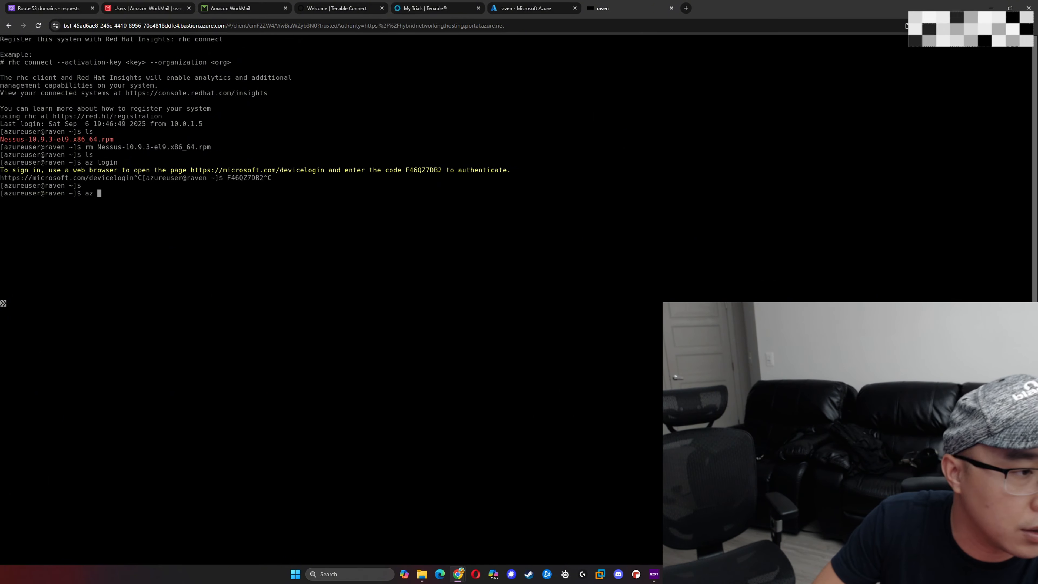
{"action": "type", "text": "account list"}
{"action": "key", "text": "Return"}
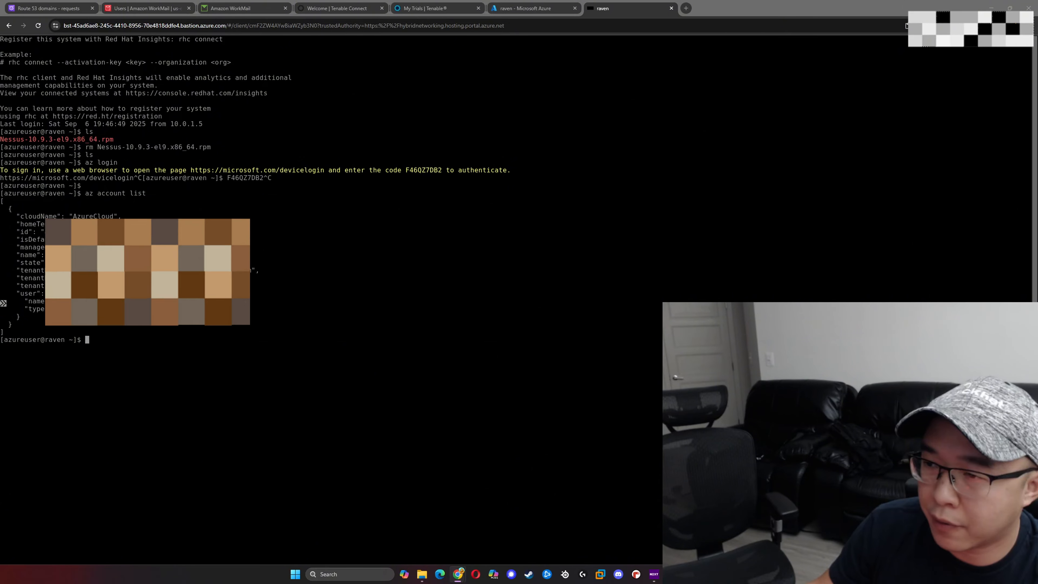
{"action": "left_click", "coordinate": [150, 343]}
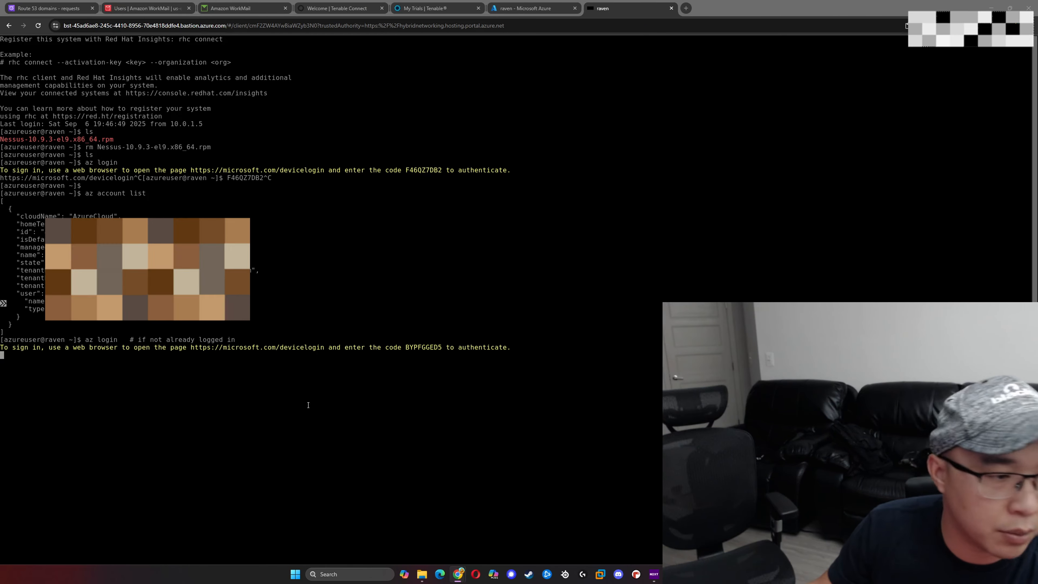
{"action": "left_click", "coordinate": [306, 396]}
{"action": "key", "text": "ctrl+c"}
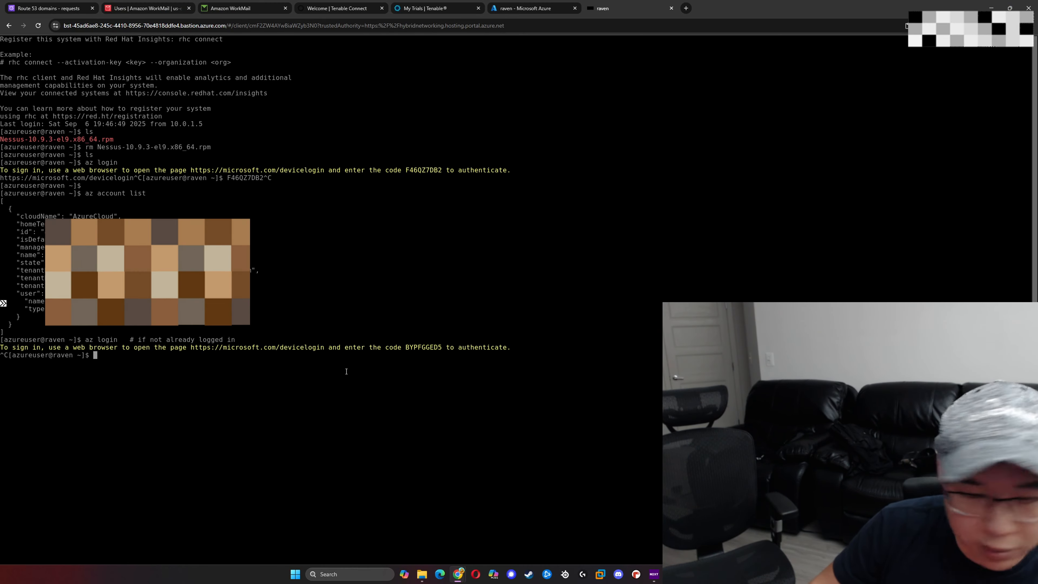
- Clear the terminal and download Nessus-10.9.3-el9.x86_64.rpm from the storage container of dragongoldstorage using az storage blob download with login auth mode
{"action": "key", "text": "Return"}
{"action": "key", "text": "Return"}
{"action": "type", "text": "clear"}
{"action": "key", "text": "Return"}
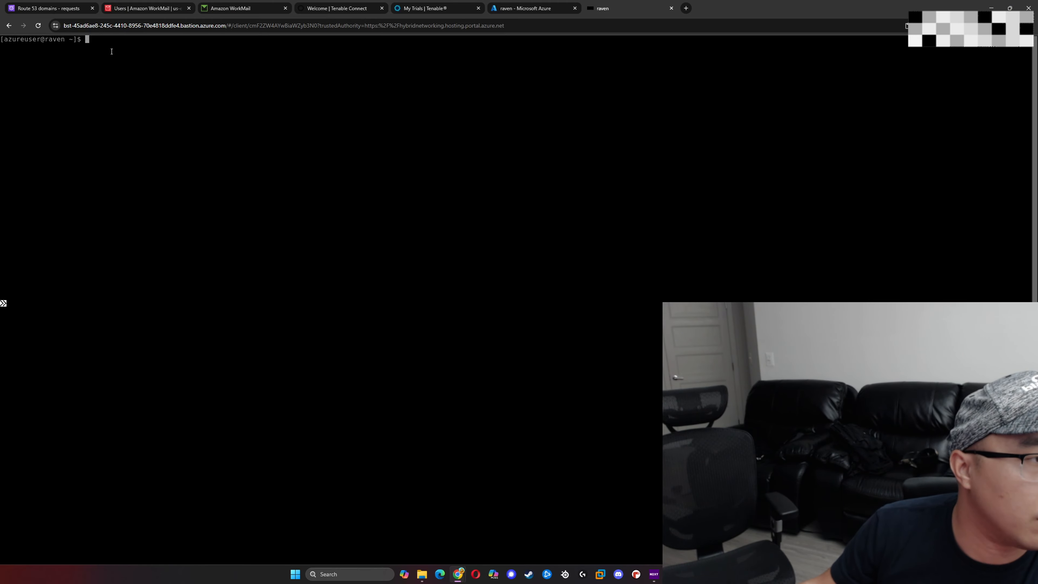
{"action": "key", "text": "ctrl+v"}
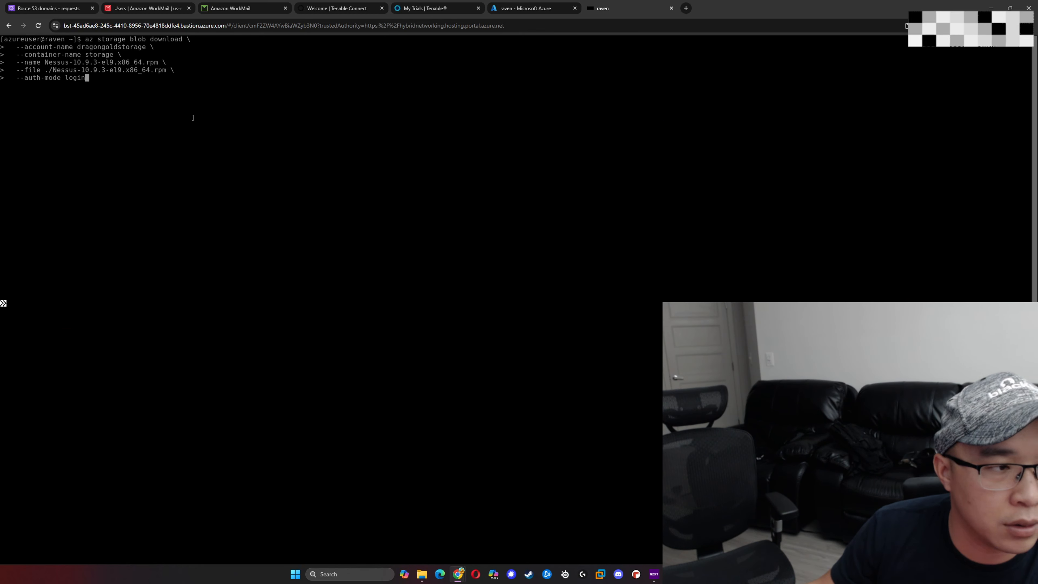
{"action": "key", "text": "Left"}
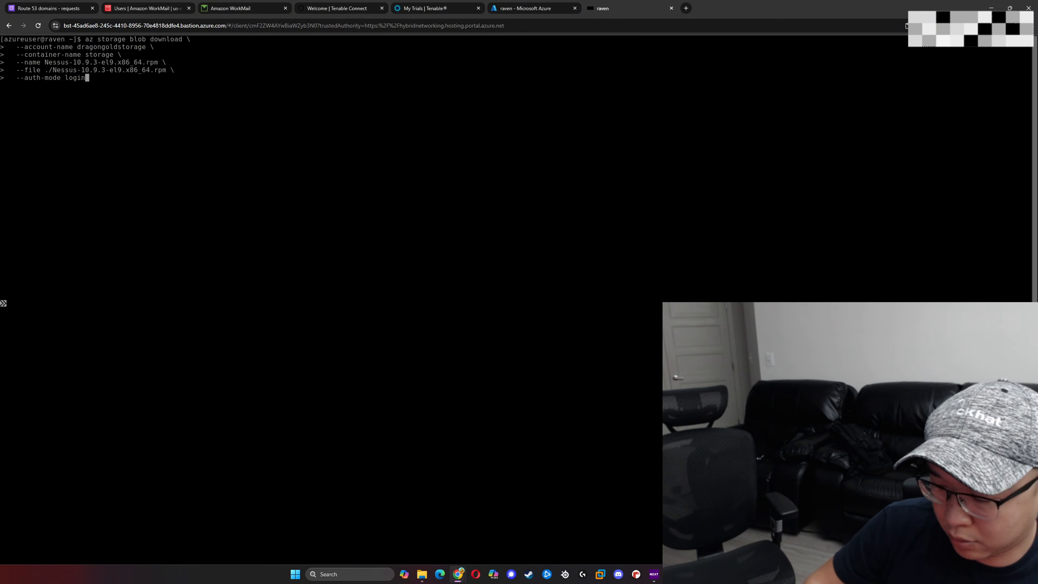
{"action": "key", "text": "Return"}
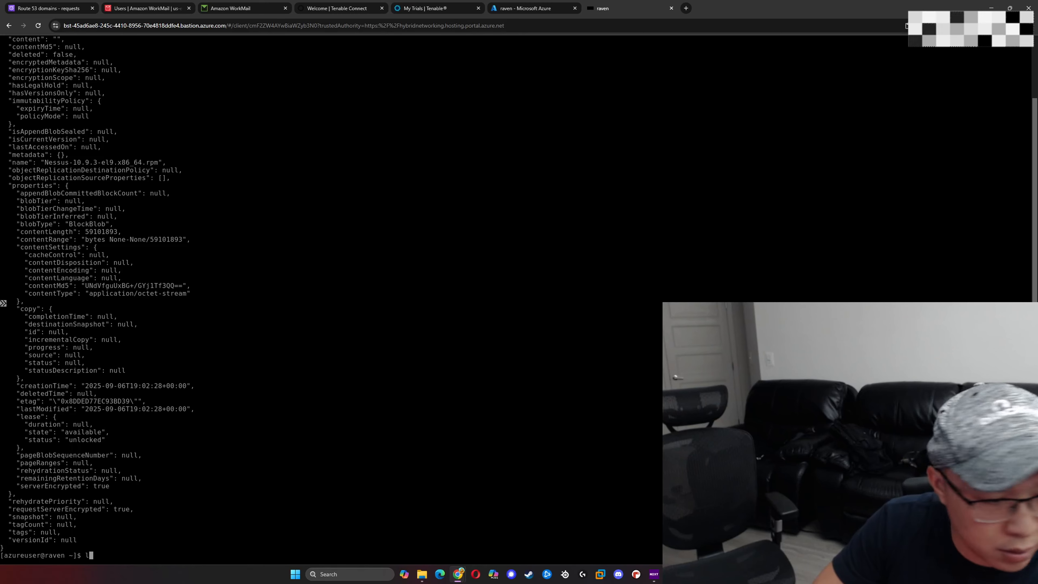
- List the home directory's files on raven and look at the Nessus connections in the Nessus Updated.drawio diagram
{"action": "type", "text": "ls"}
{"action": "key", "text": "Return"}
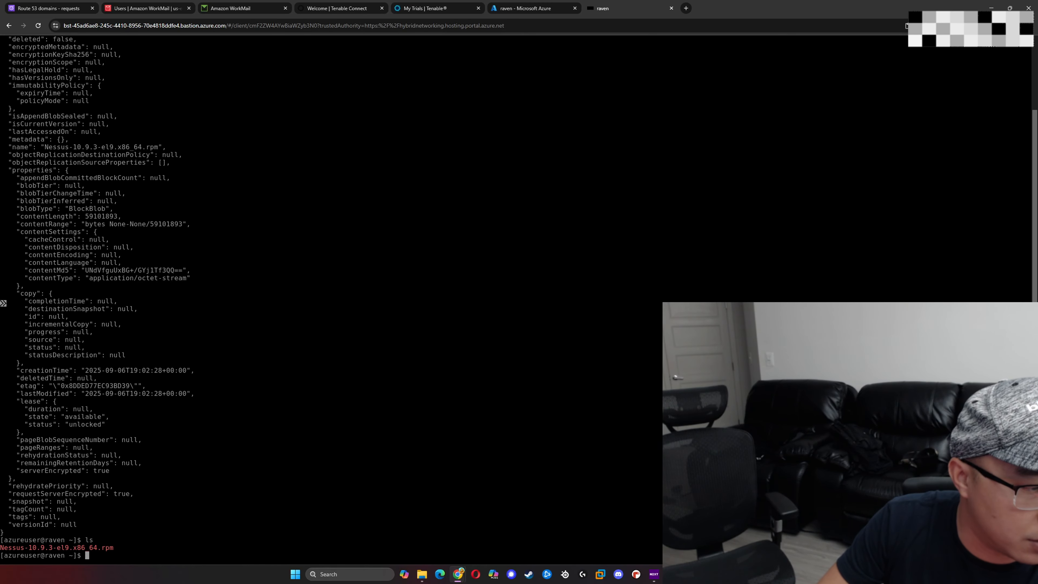
{"action": "type", "text": "clear"}
{"action": "key", "text": "Return"}
{"action": "type", "text": "ls"}
{"action": "key", "text": "Return"}
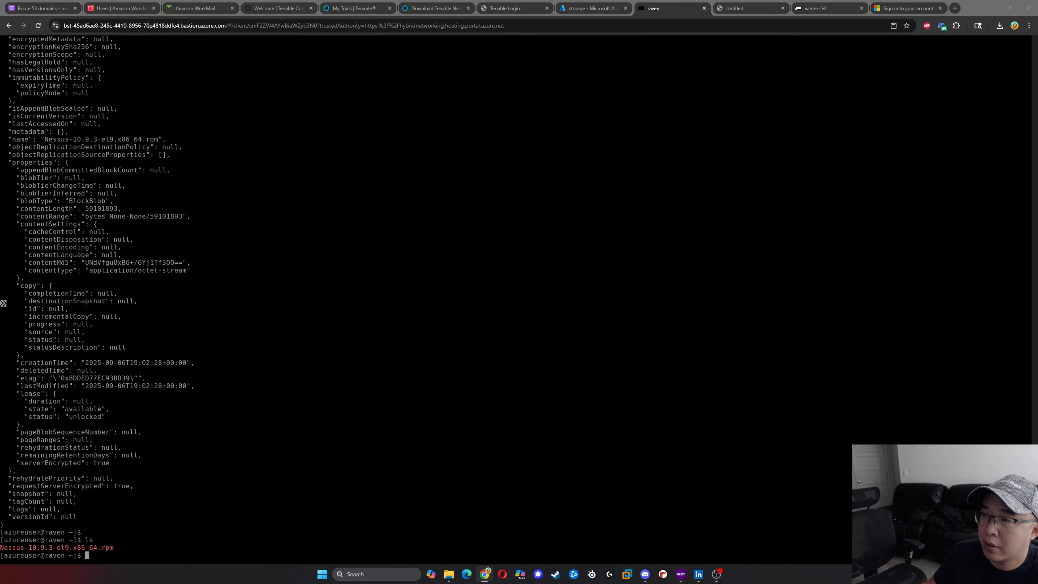
{"action": "mouse_move", "coordinate": [1037, 51]}
{"action": "left_mouse_down"}
{"action": "mouse_move", "coordinate": [684, 51]}
{"action": "mouse_move", "coordinate": [637, 2]}
{"action": "left_mouse_up"}
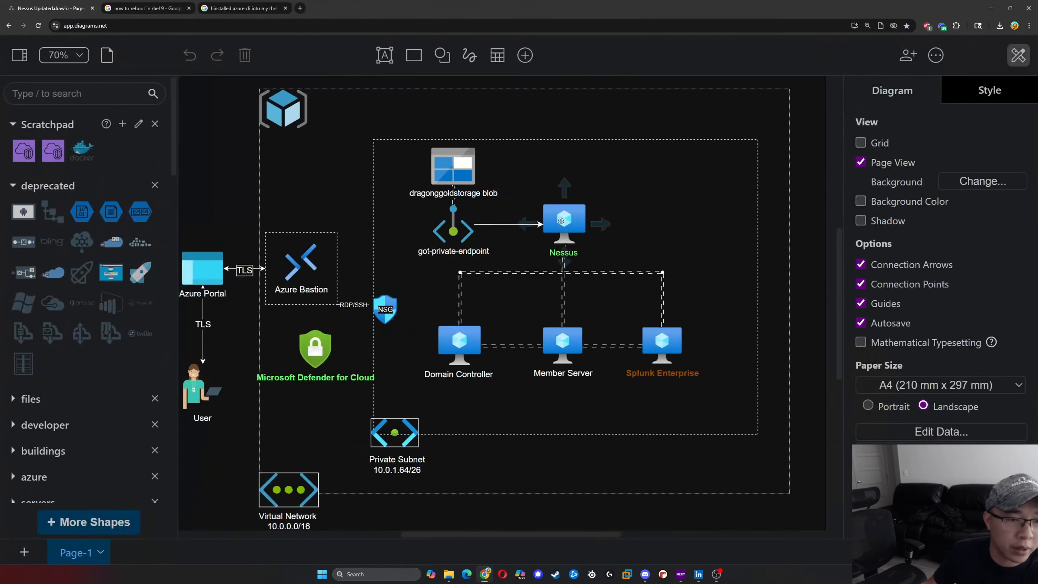
{"action": "left_click_drag", "start_coordinate": [572, 7], "coordinate": [566, 0]}
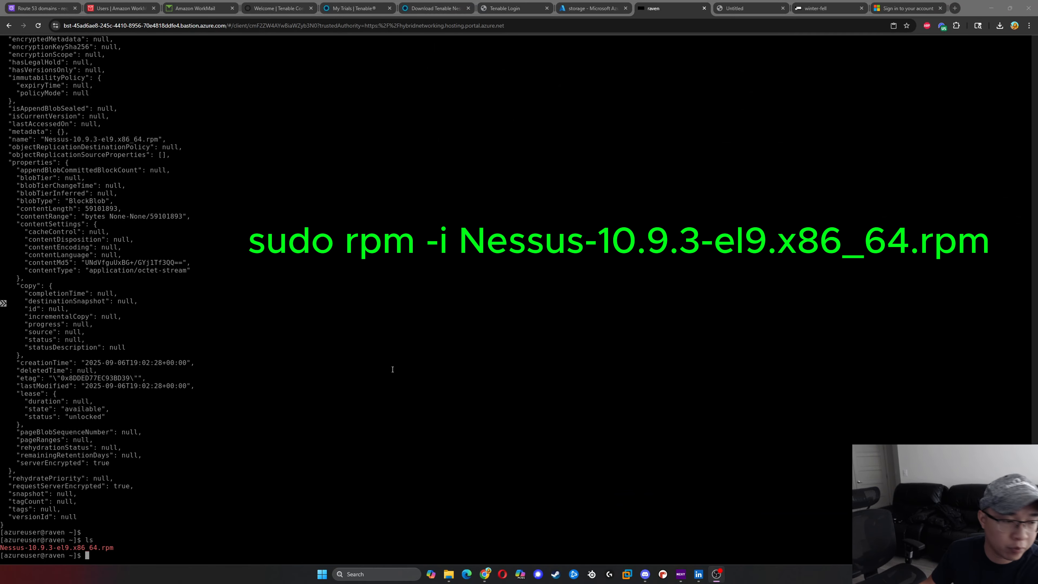
- Install the Nessus package on raven with sudo rpm -i Nessus-10.9.3-el9.x86_64.rpm
{"action": "left_click", "coordinate": [381, 384]}
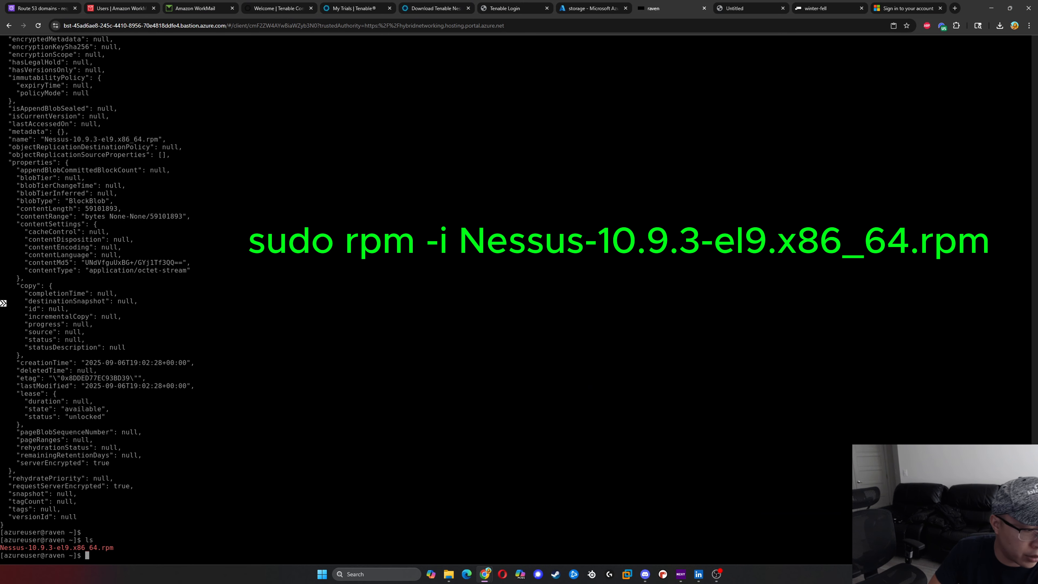
{"action": "type", "text": "sudo rpm"}
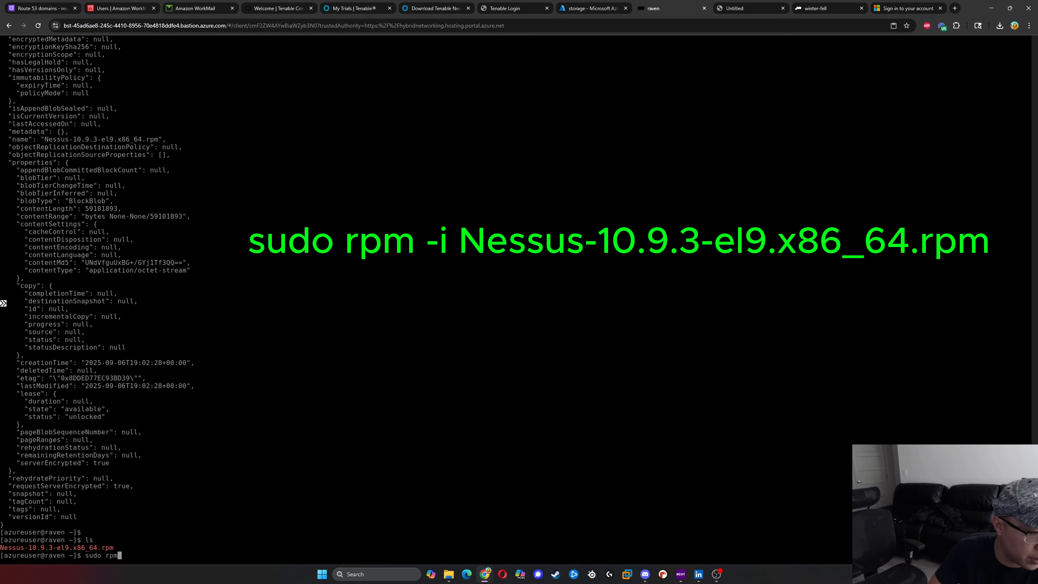
{"action": "type", "text": " -i Ne"}
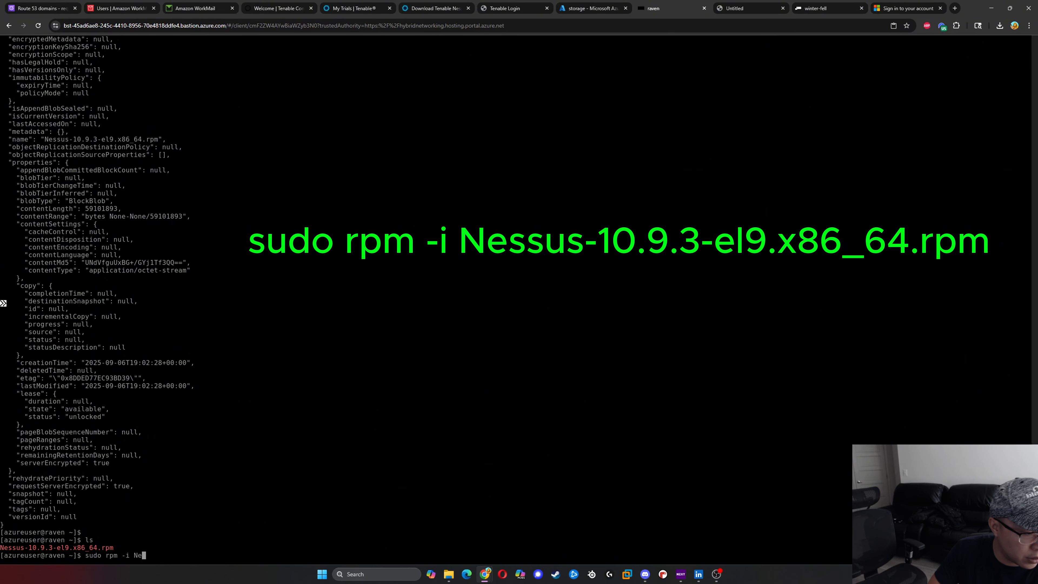
{"action": "key", "text": "Tab"}
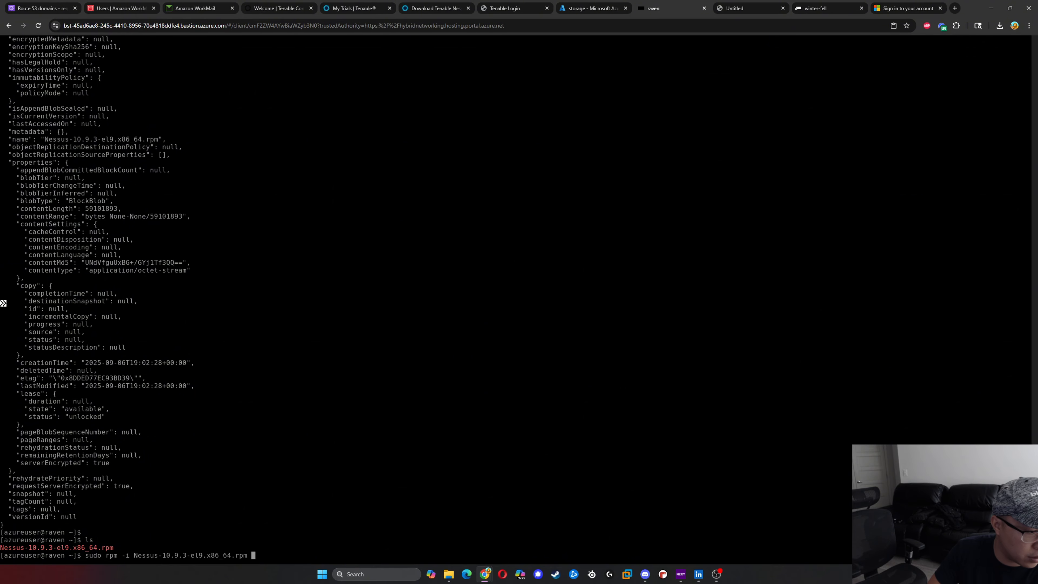
{"action": "key", "text": "Return"}
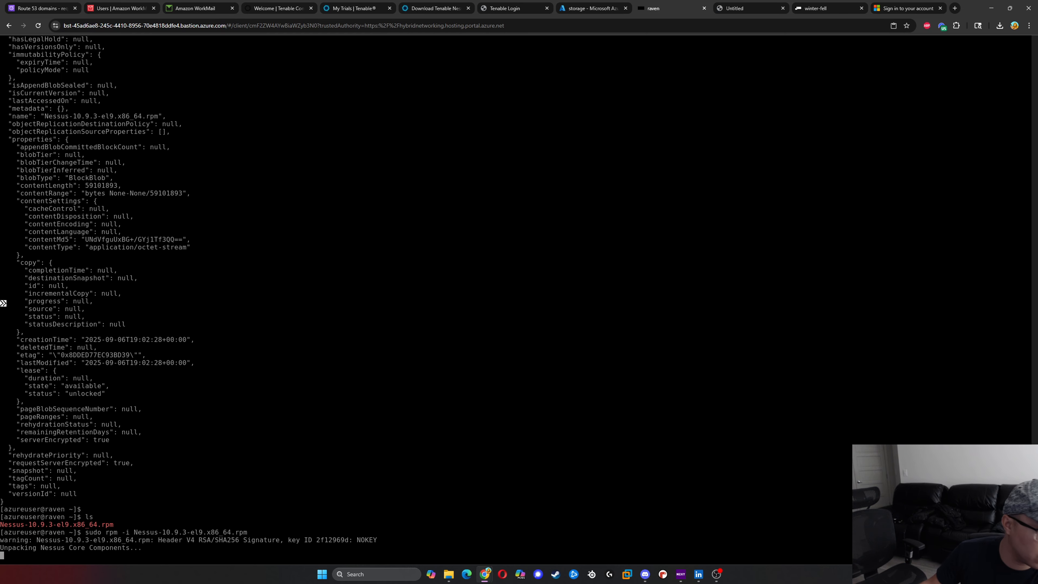
- Dismiss the open search in the winter-fell Bastion session and move its browser tab next to the Azure portal tab
{"action": "left_click", "coordinate": [829, 9]}
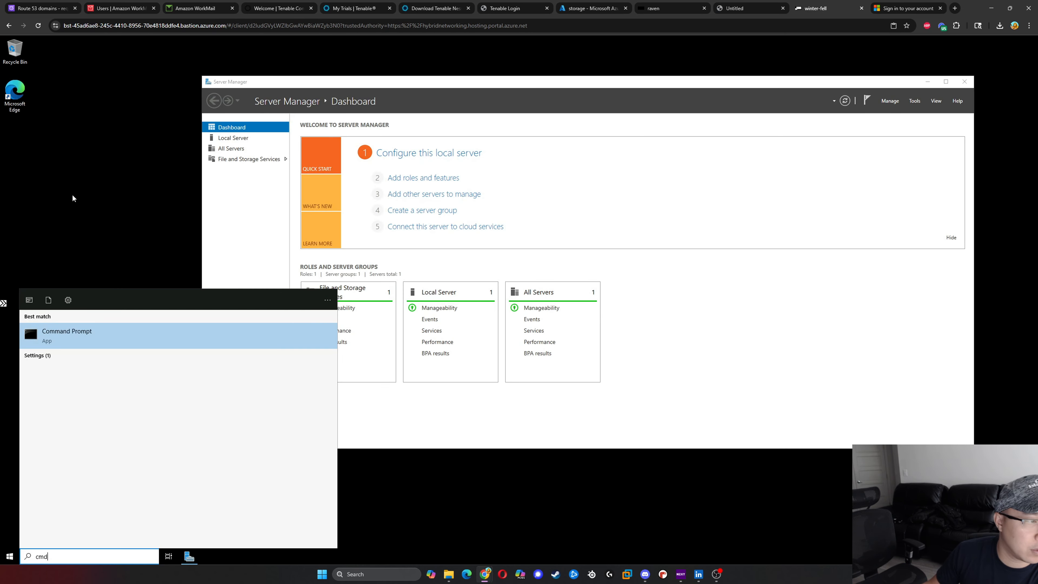
{"action": "left_click", "coordinate": [71, 196]}
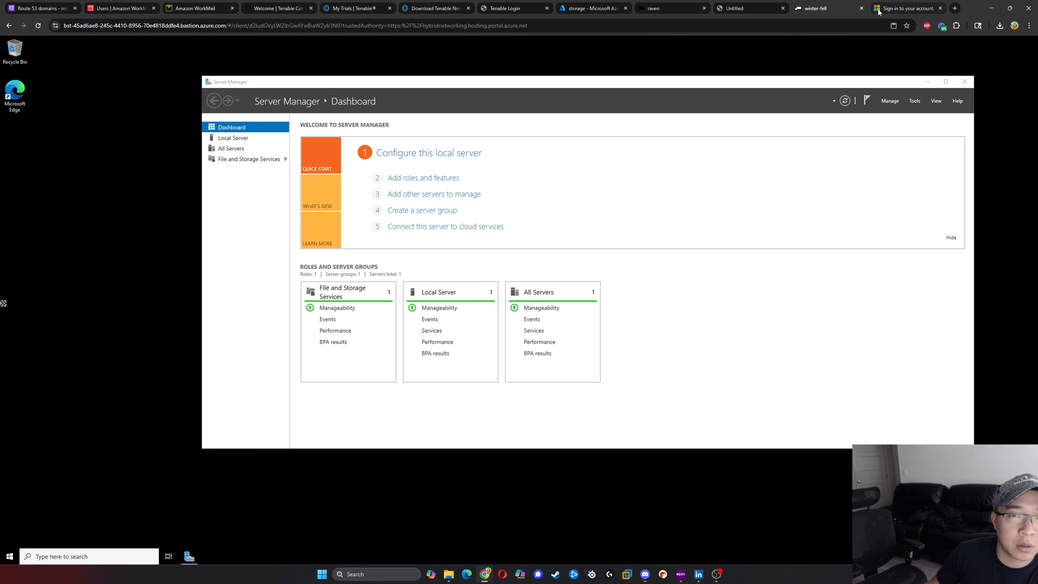
{"action": "left_click_drag", "start_coordinate": [794, 8], "coordinate": [674, 8]}
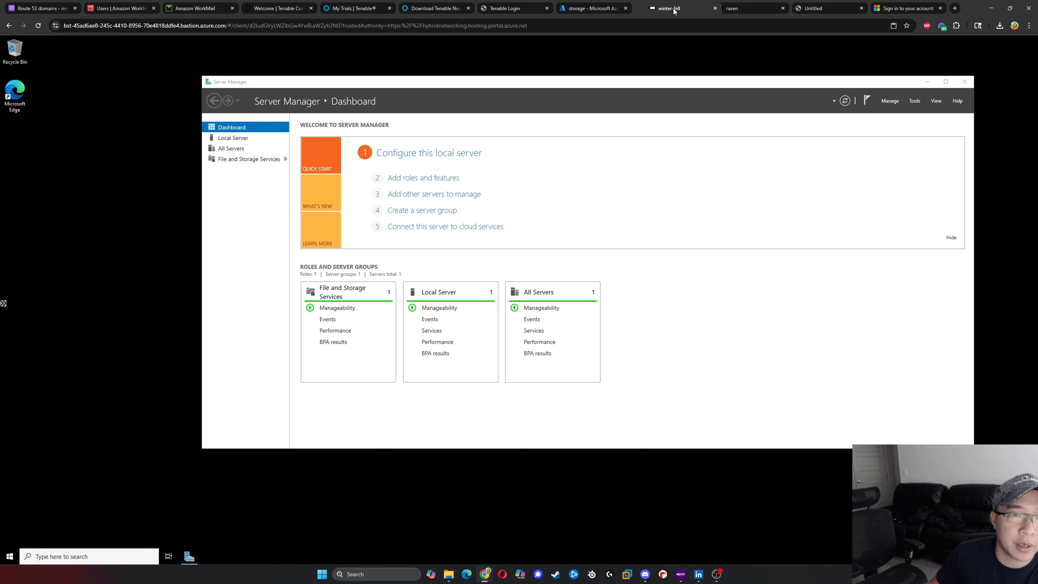
- Return to the raven terminal and examine the scanner configuration address using port 8834 in the installation output
{"action": "left_click", "coordinate": [749, 9]}
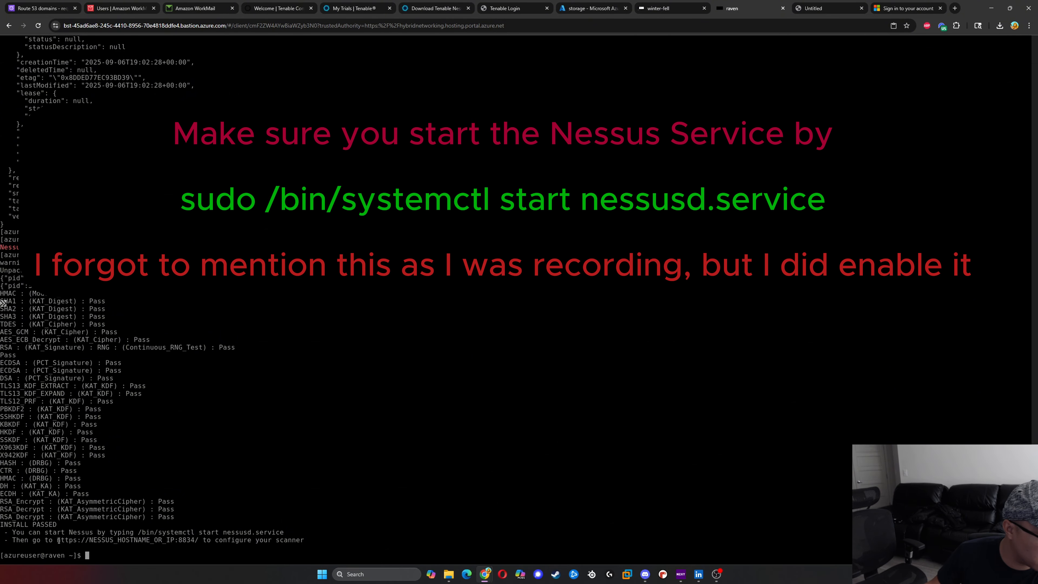
{"action": "left_click_drag", "start_coordinate": [59, 540], "coordinate": [193, 541]}
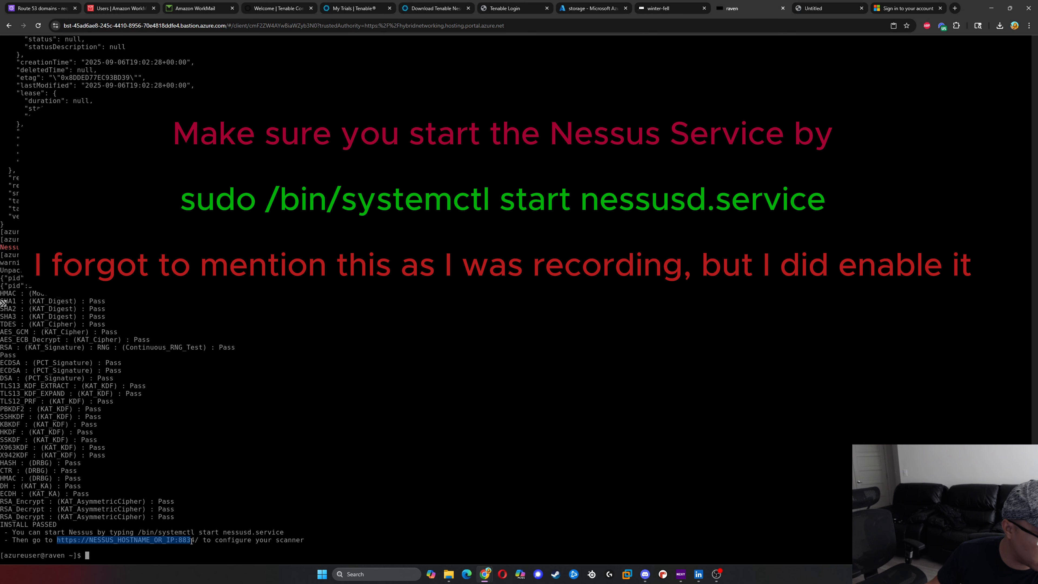
{"action": "left_click", "coordinate": [408, 391]}
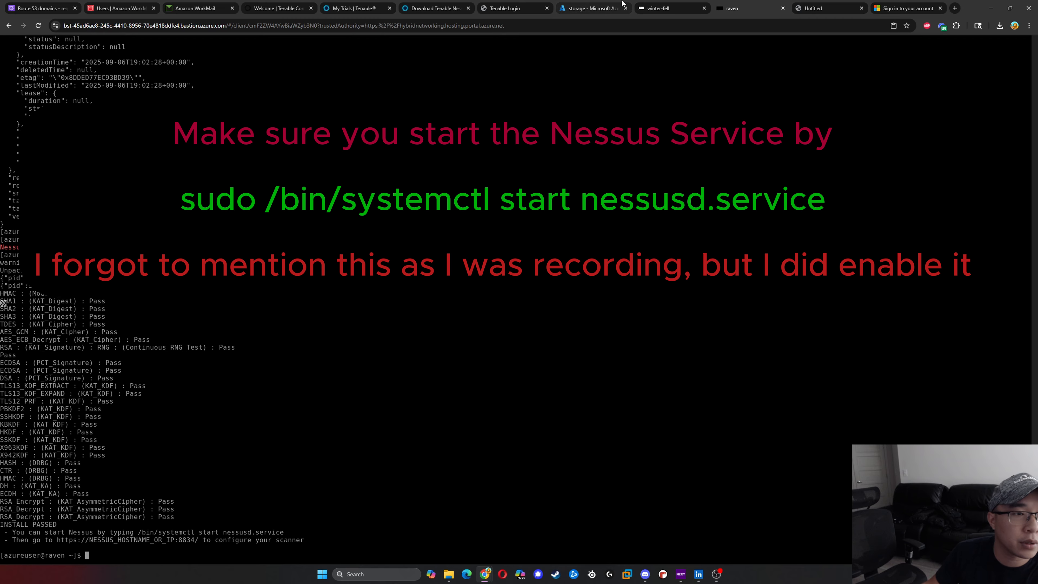
- Open the list of virtual machines in the Azure portal and select raven to check its private IP address
{"action": "left_click", "coordinate": [592, 8]}
{"action": "left_click", "coordinate": [454, 45]}
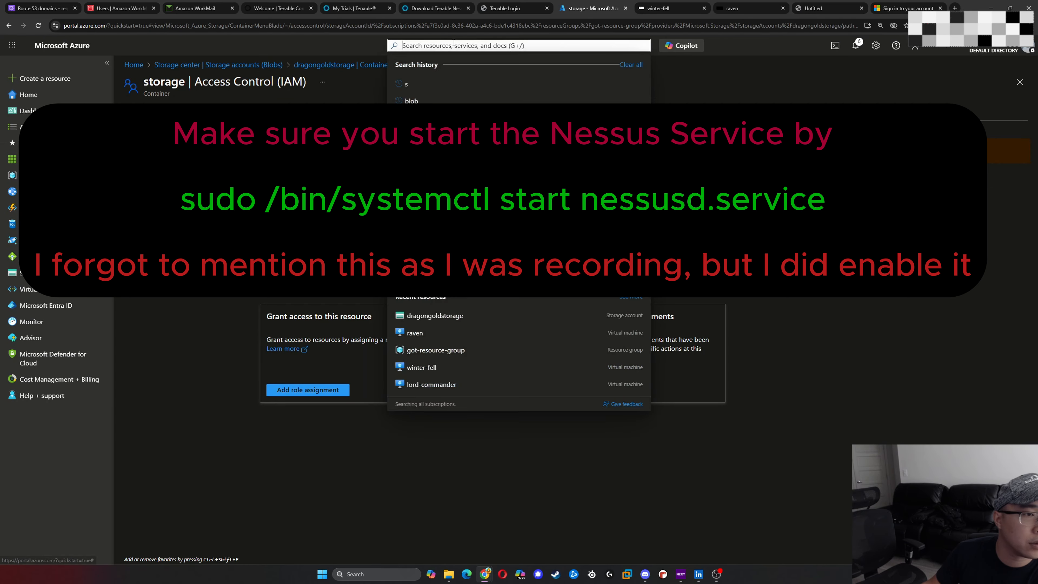
{"action": "left_click", "coordinate": [568, 241]}
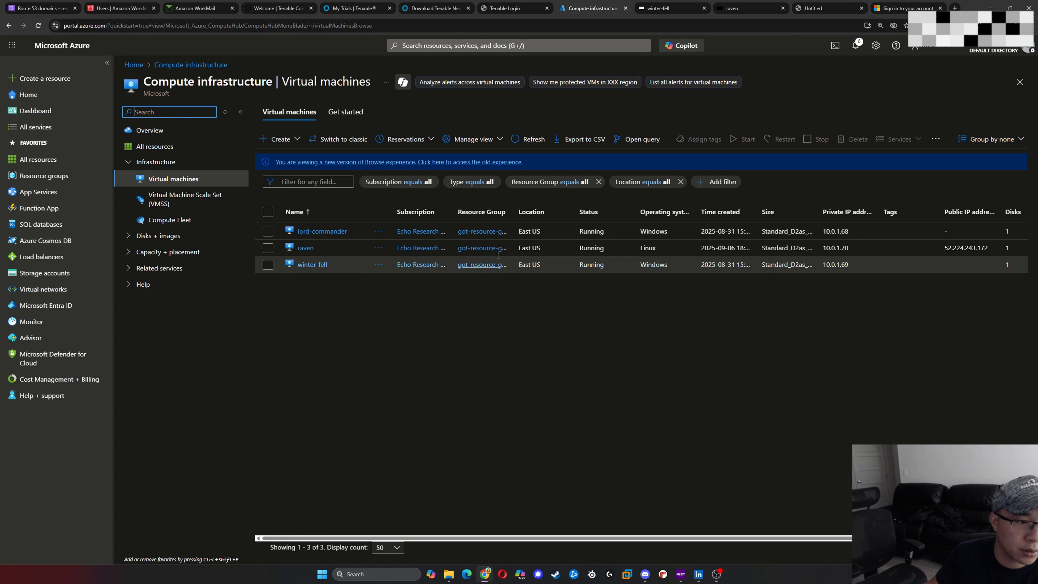
{"action": "left_click", "coordinate": [824, 250]}
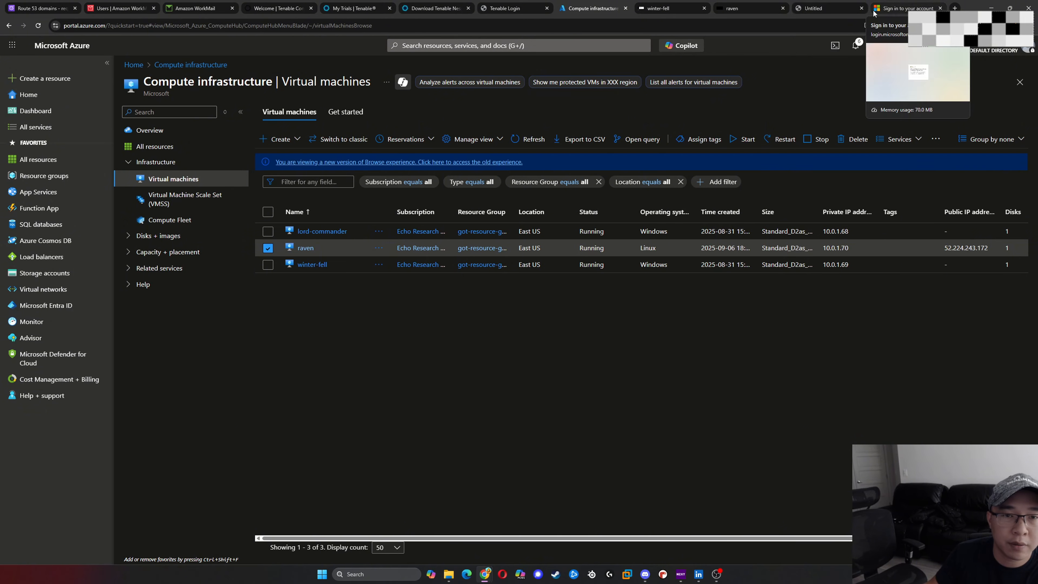
- Switch to the winter-fell session and ping raven's private address 10.0.1.70 from a Command Prompt
{"action": "left_click", "coordinate": [743, 8]}
{"action": "left_click", "coordinate": [670, 9]}
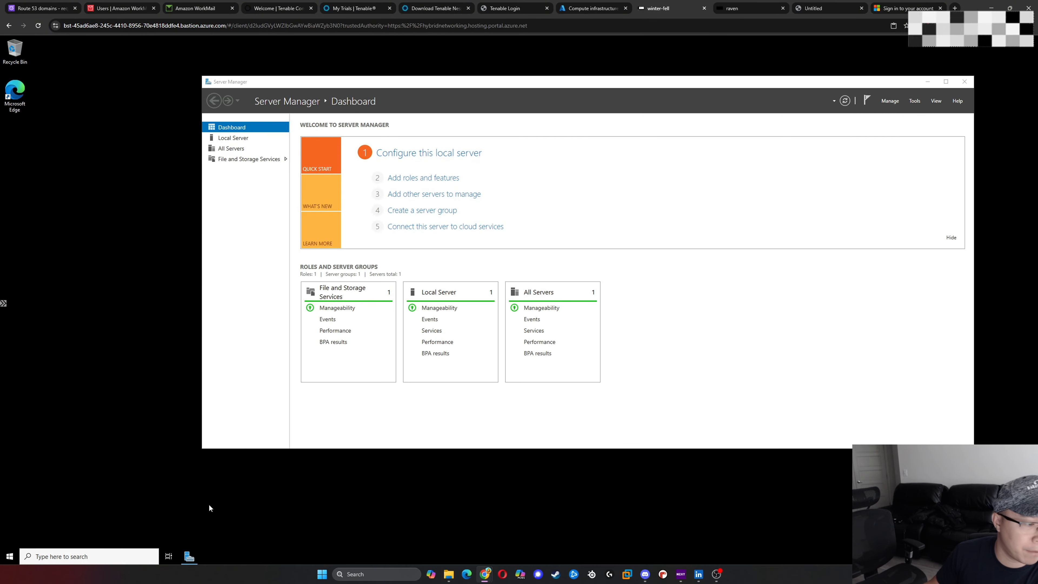
{"action": "left_click", "coordinate": [8, 555]}
{"action": "type", "text": "cmd"}
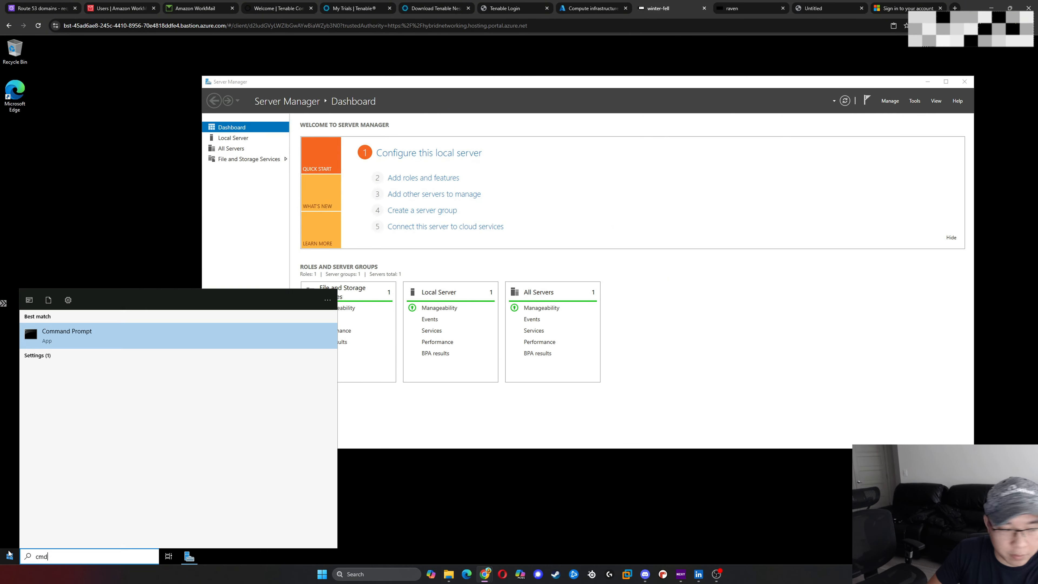
{"action": "key", "text": "Return"}
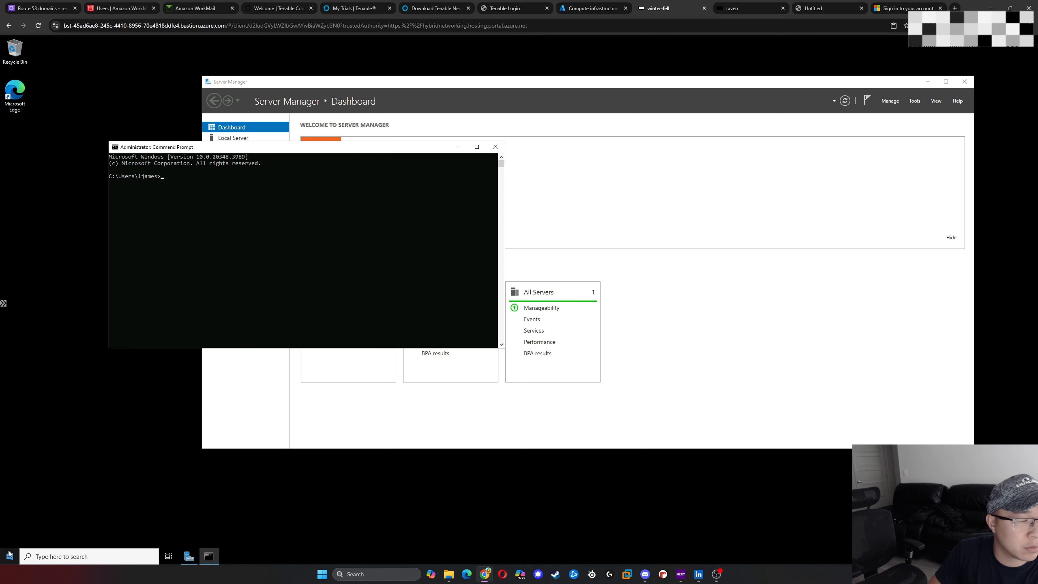
{"action": "type", "text": "ping 10.0"}
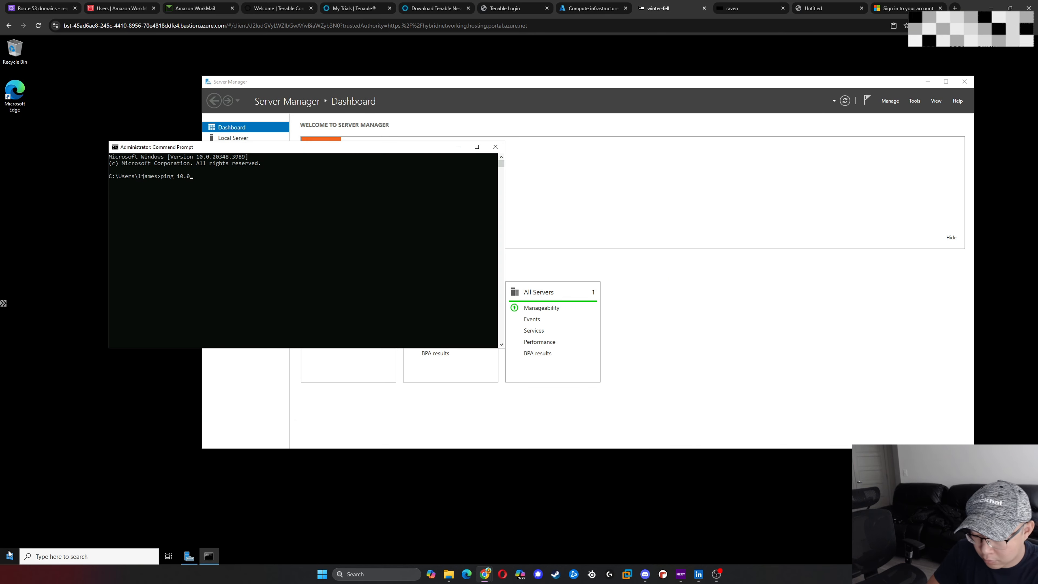
{"action": "type", "text": ".1.70"}
{"action": "key", "text": "Return"}
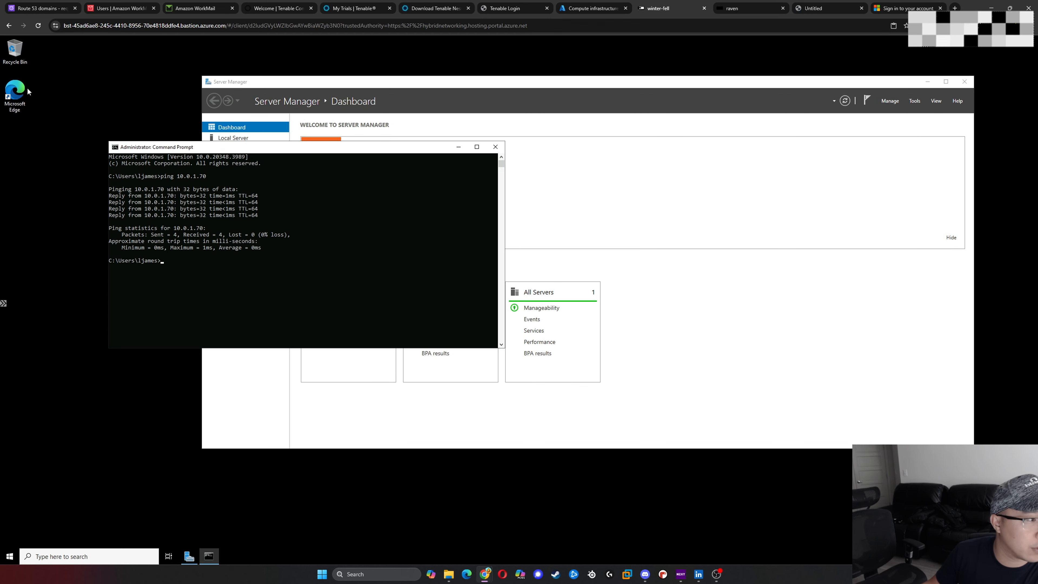
- Launch Microsoft Edge on winter-fell and finish its first-run setup without signing in, declining browser data import and personalized Microsoft experiences
{"action": "left_click", "coordinate": [15, 94]}
{"action": "double_click", "coordinate": [20, 91]}
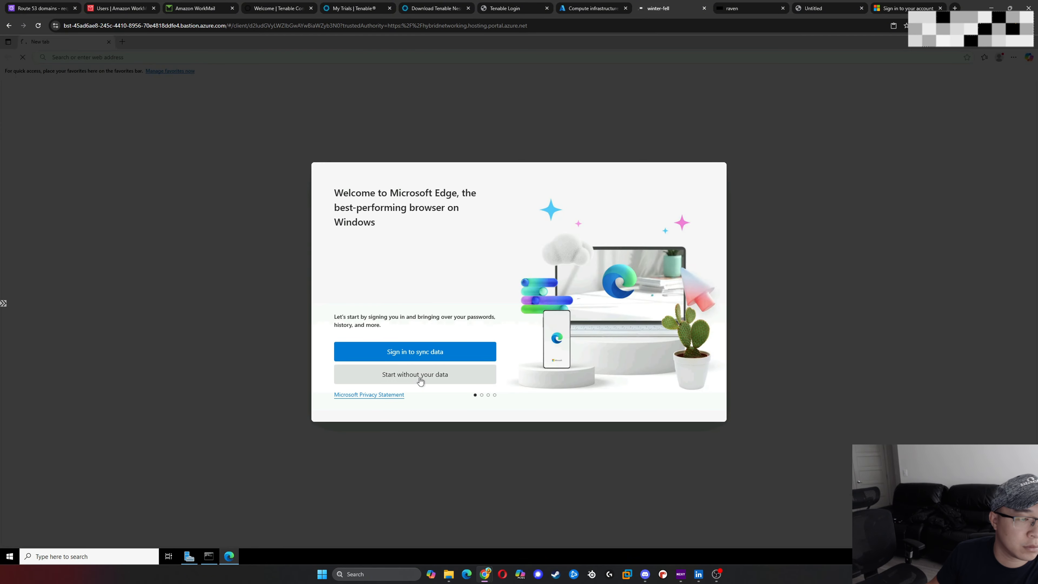
{"action": "left_click", "coordinate": [417, 375]}
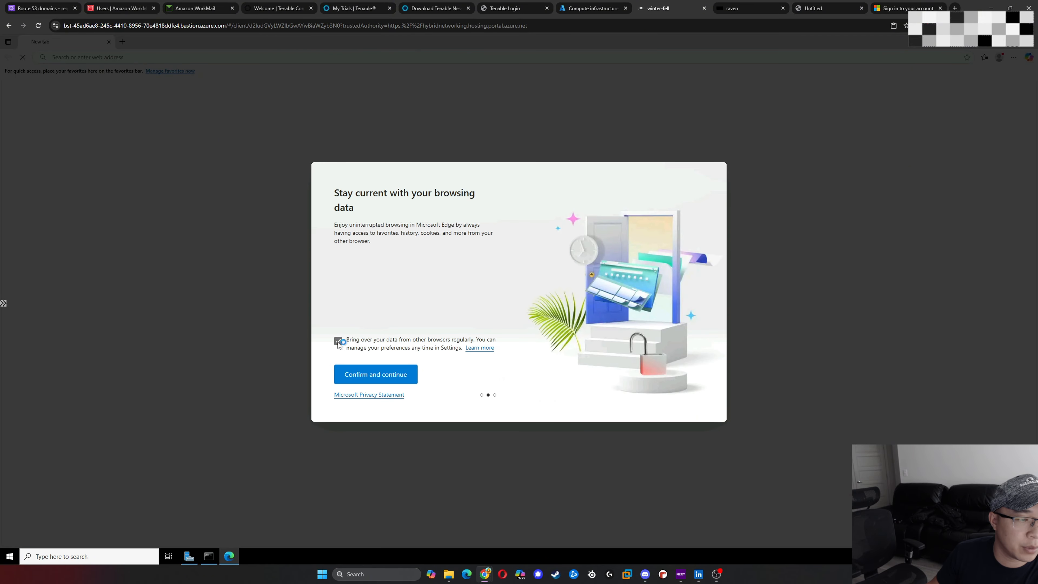
{"action": "left_click", "coordinate": [339, 341]}
{"action": "left_click", "coordinate": [376, 380]}
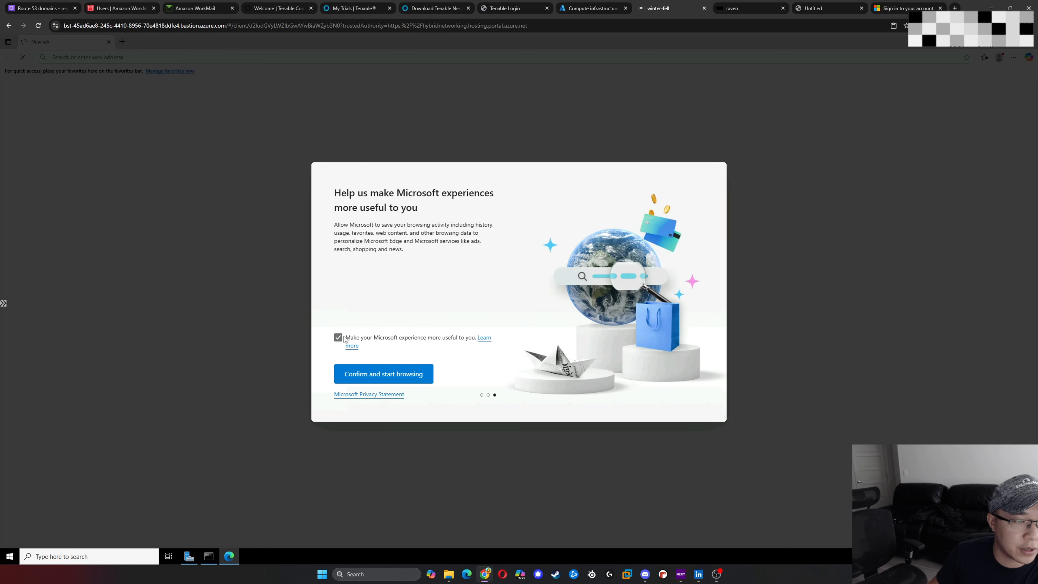
{"action": "left_click", "coordinate": [338, 337]}
{"action": "left_click", "coordinate": [380, 370]}
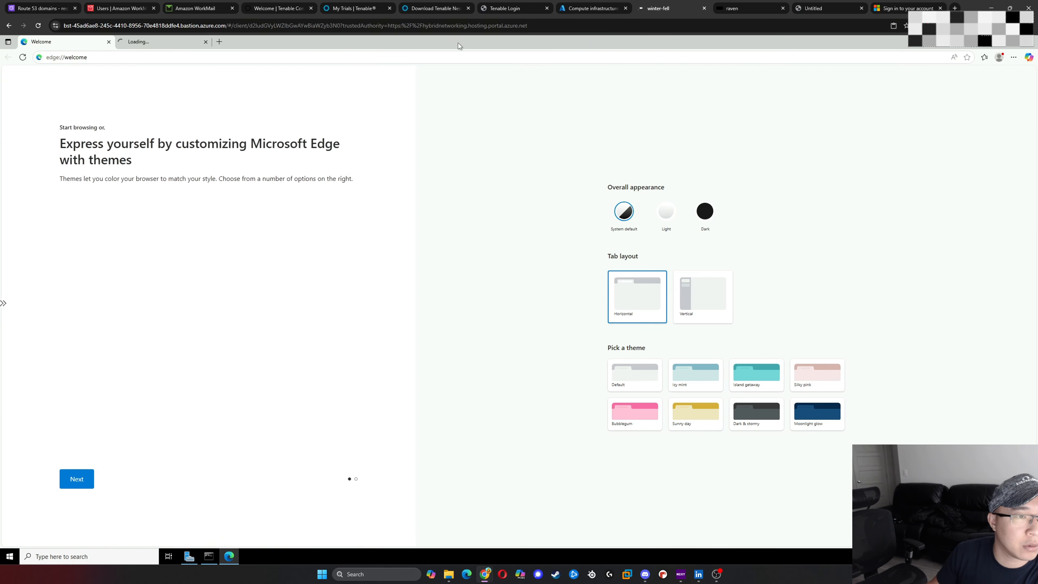
- Restore Edge to a smaller window beside the Command Prompt and close its extra loading tab
{"action": "left_click_drag", "start_coordinate": [458, 46], "coordinate": [585, 95]}
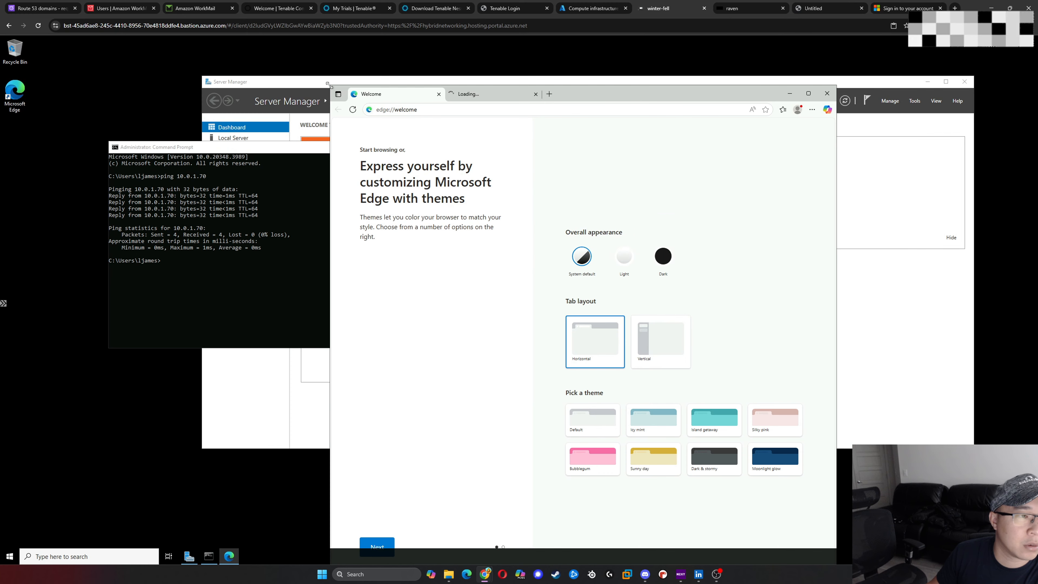
{"action": "left_click_drag", "start_coordinate": [330, 86], "coordinate": [539, 147]}
{"action": "left_click_drag", "start_coordinate": [653, 151], "coordinate": [669, 89]}
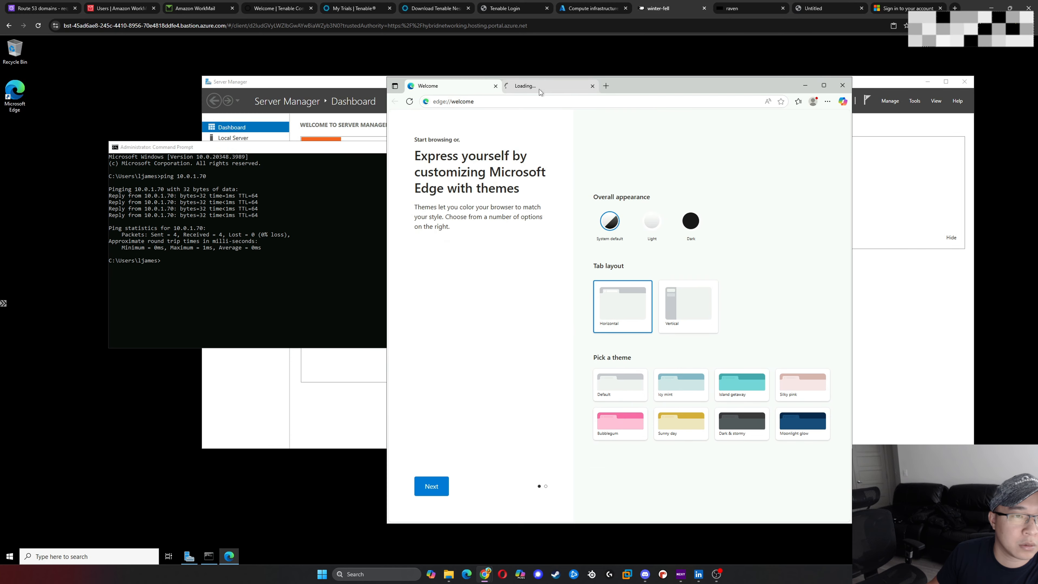
{"action": "left_click", "coordinate": [586, 91]}
{"action": "left_click", "coordinate": [592, 86]}
{"action": "left_click", "coordinate": [501, 100]}
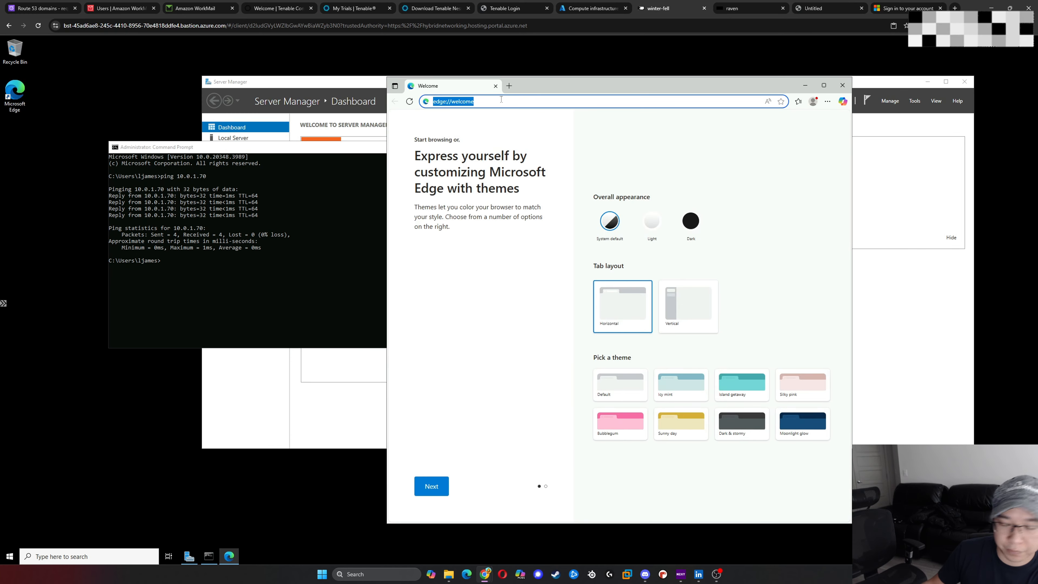
{"action": "type", "text": "https:"}
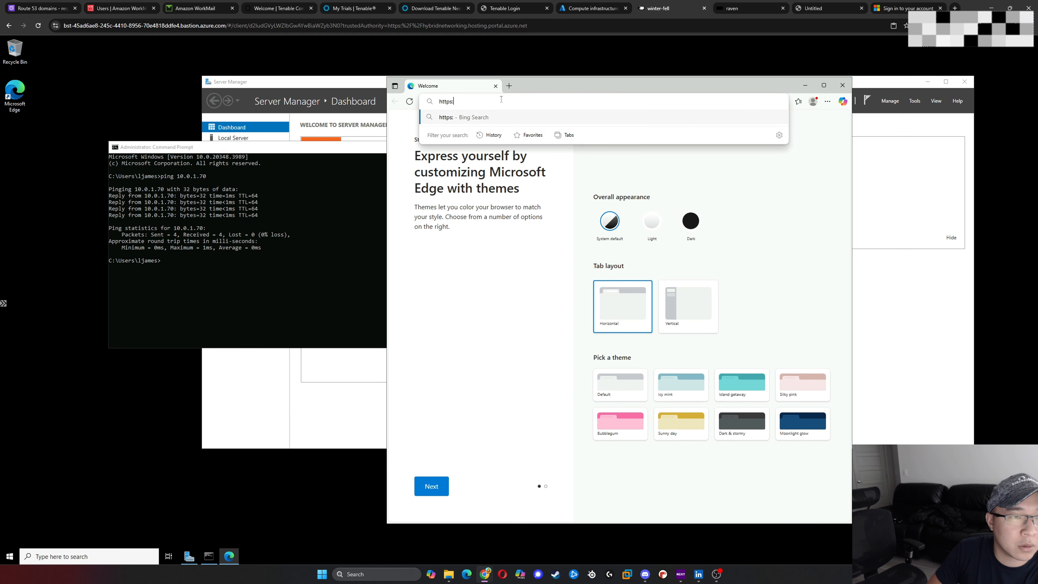
{"action": "type", "text": "//"}
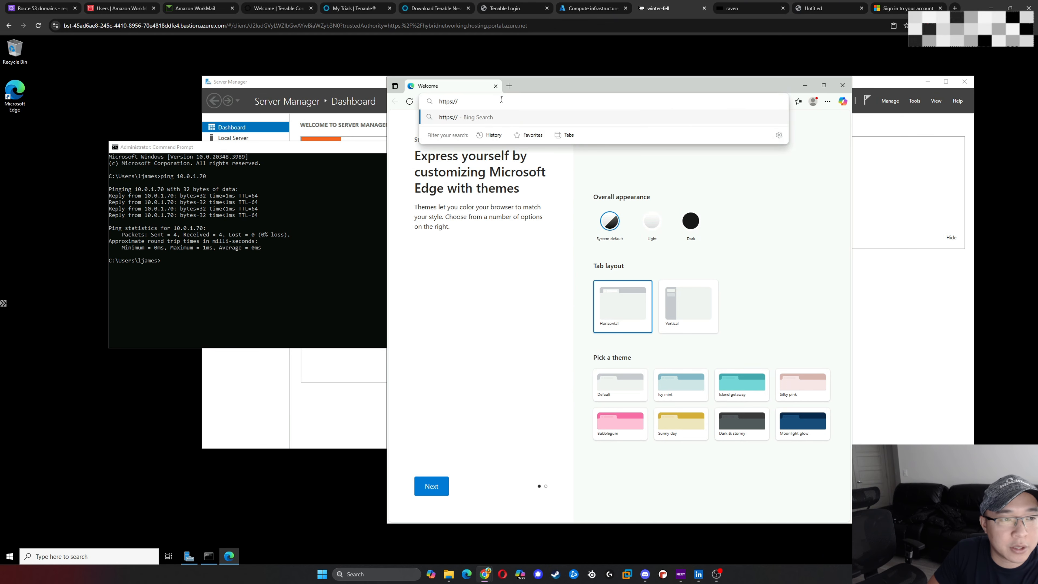
{"action": "type", "text": "10.0.1"}
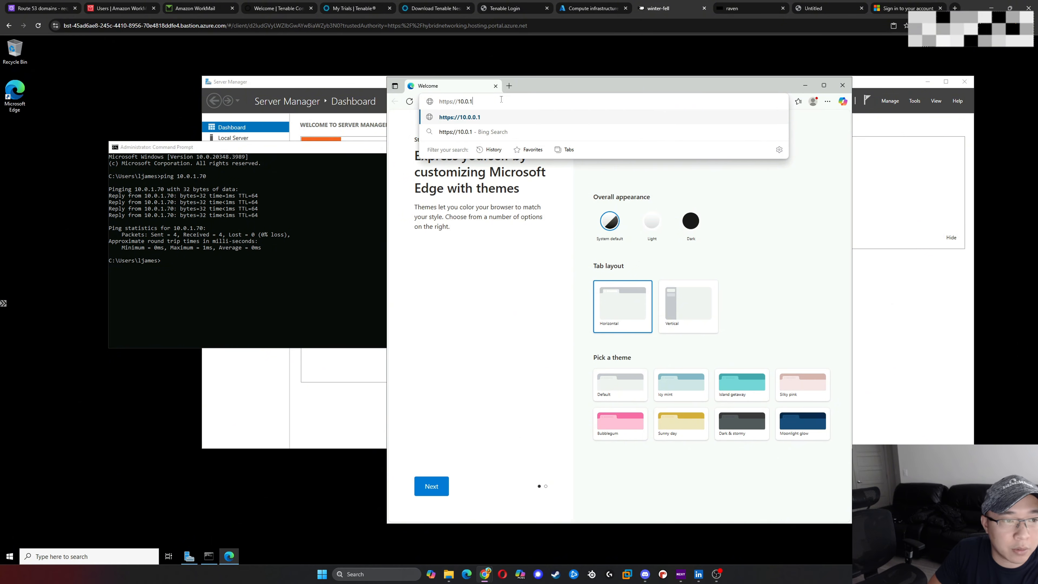
{"action": "type", "text": ".70:"}
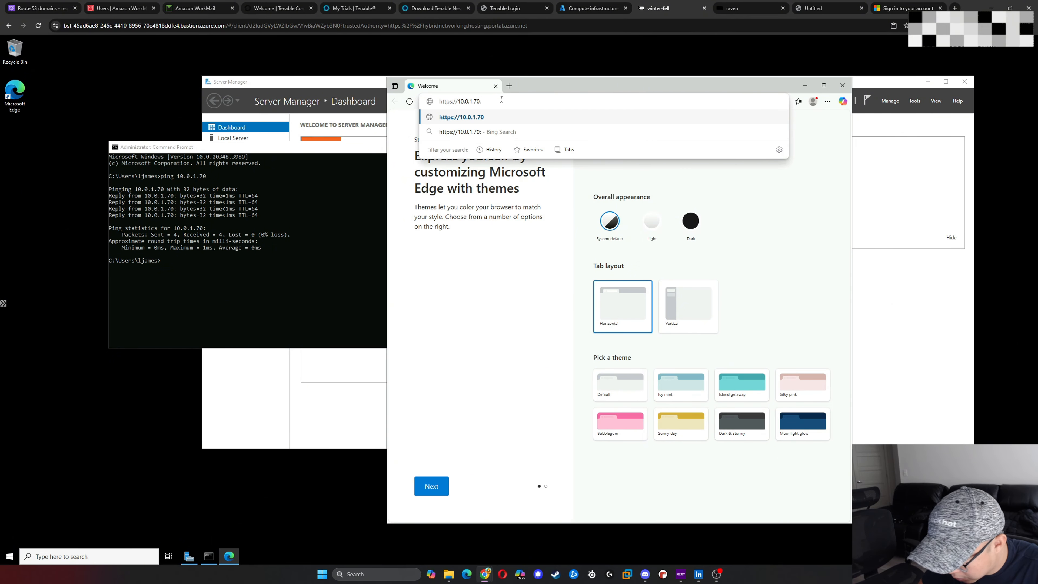
{"action": "type", "text": "8834"}
{"action": "key", "text": "Return"}
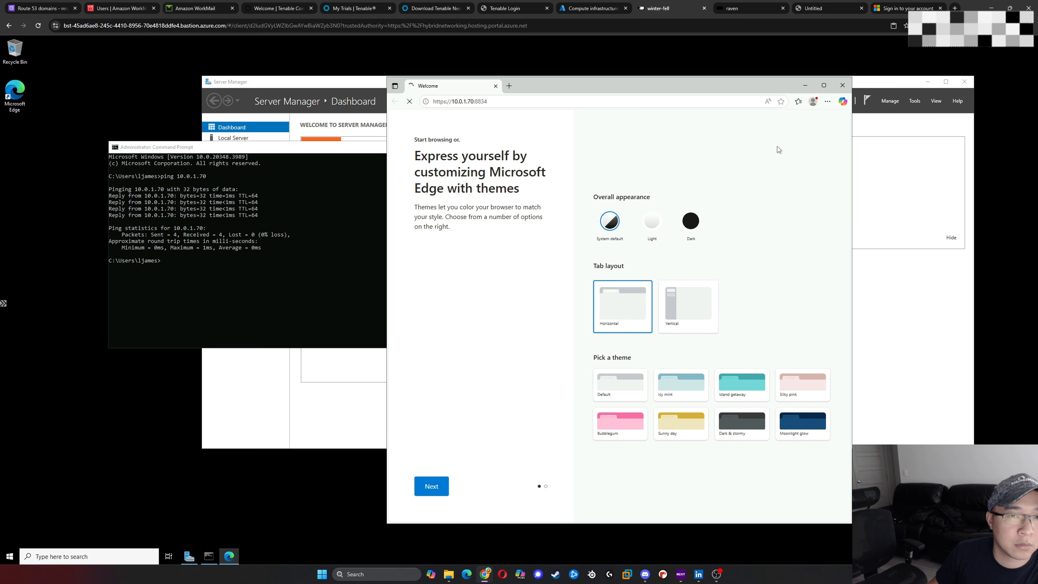
{"action": "left_click", "coordinate": [255, 329]}
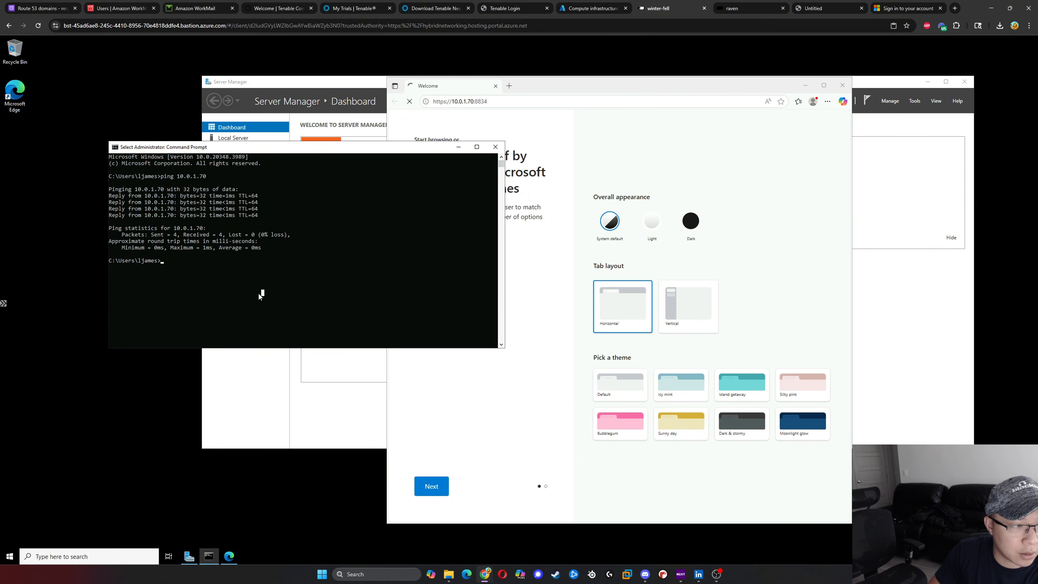
{"action": "type", "text": "t"}
{"action": "key", "text": "BackSpace"}
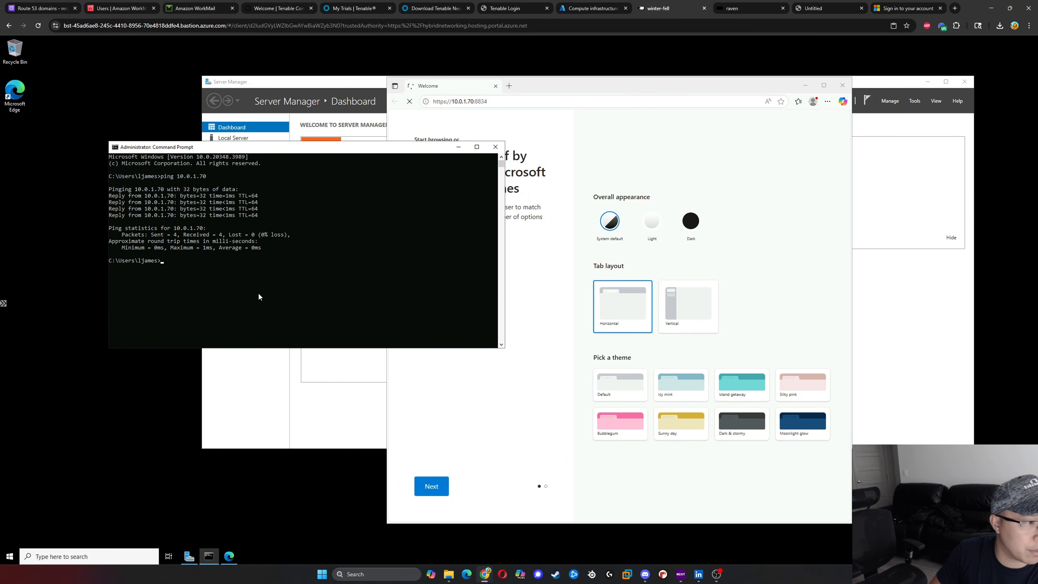
- Open Windows PowerShell on winter-fell and place its window over the Edge window, clear of the Command Prompt
{"action": "left_click", "coordinate": [10, 557]}
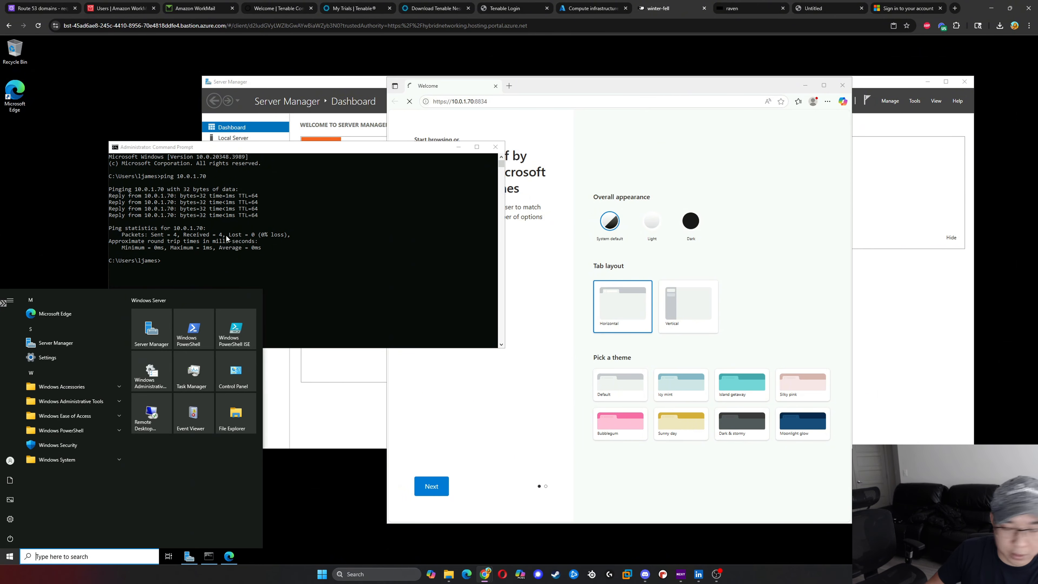
{"action": "type", "text": "powe"}
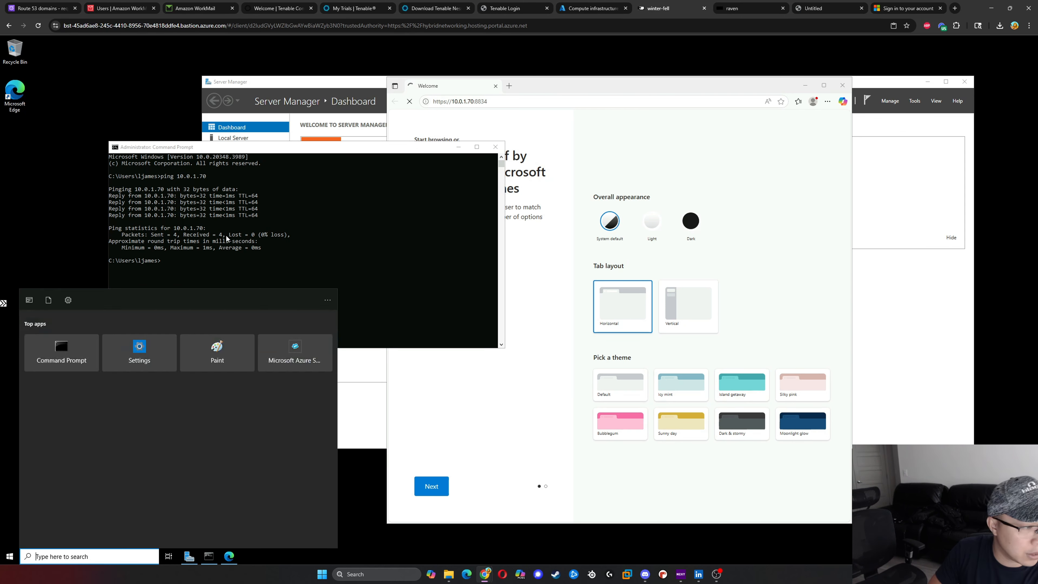
{"action": "type", "text": "r"}
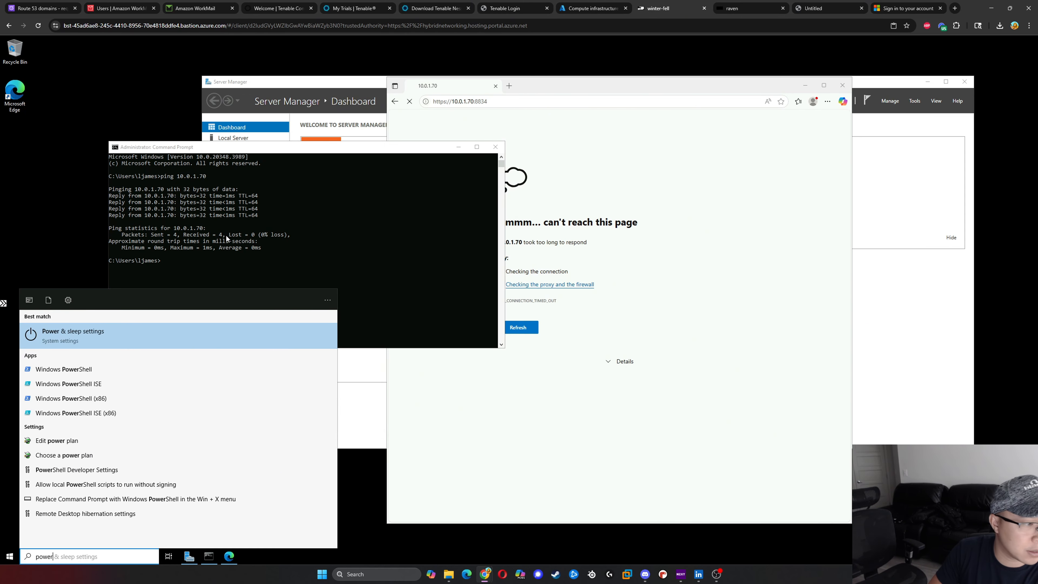
{"action": "type", "text": "shell"}
{"action": "key", "text": "Return"}
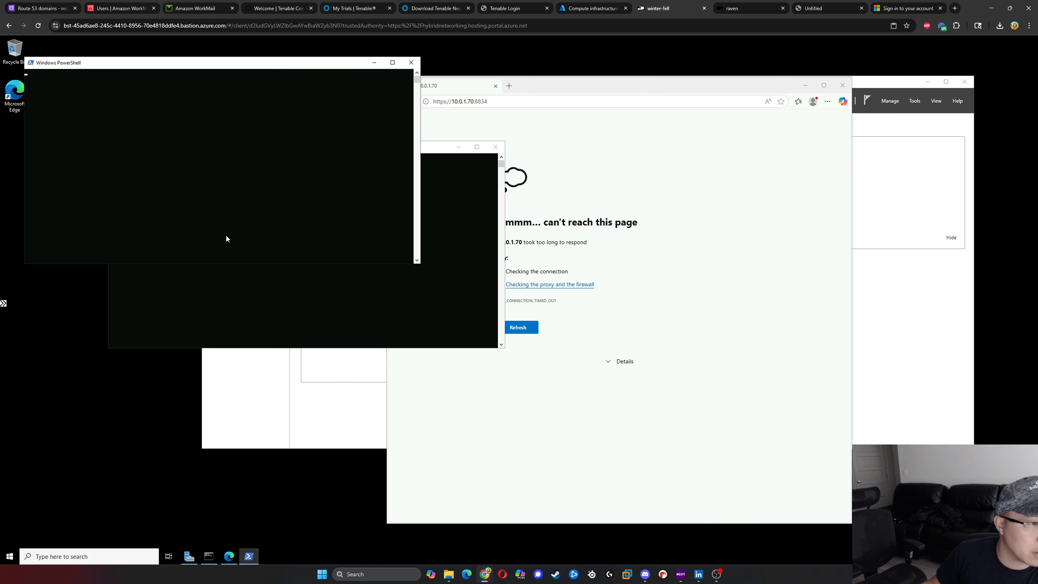
{"action": "left_click_drag", "start_coordinate": [231, 63], "coordinate": [736, 183]}
{"action": "left_click", "coordinate": [700, 240]}
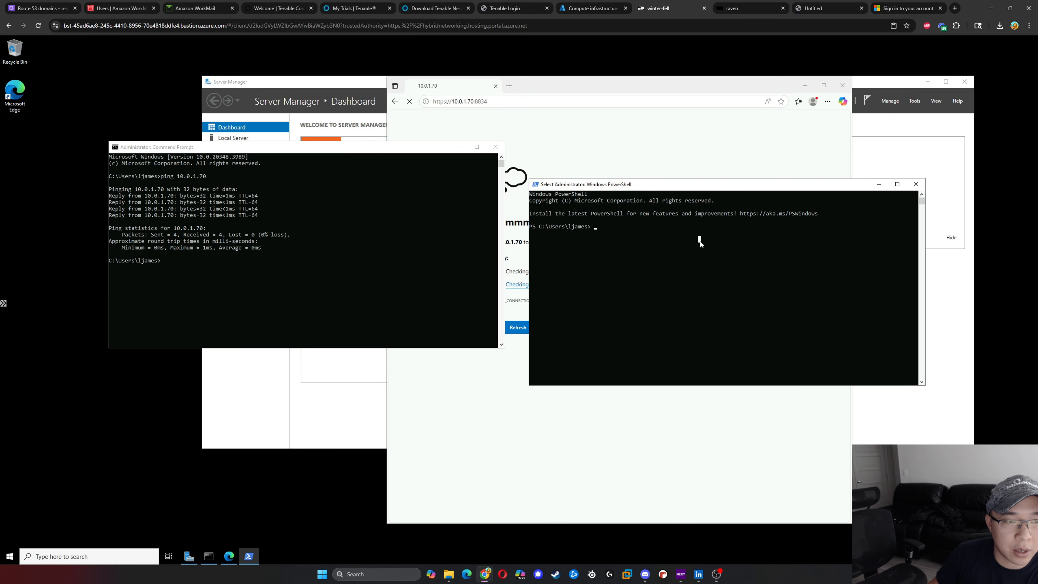
{"action": "key", "text": "Escape"}
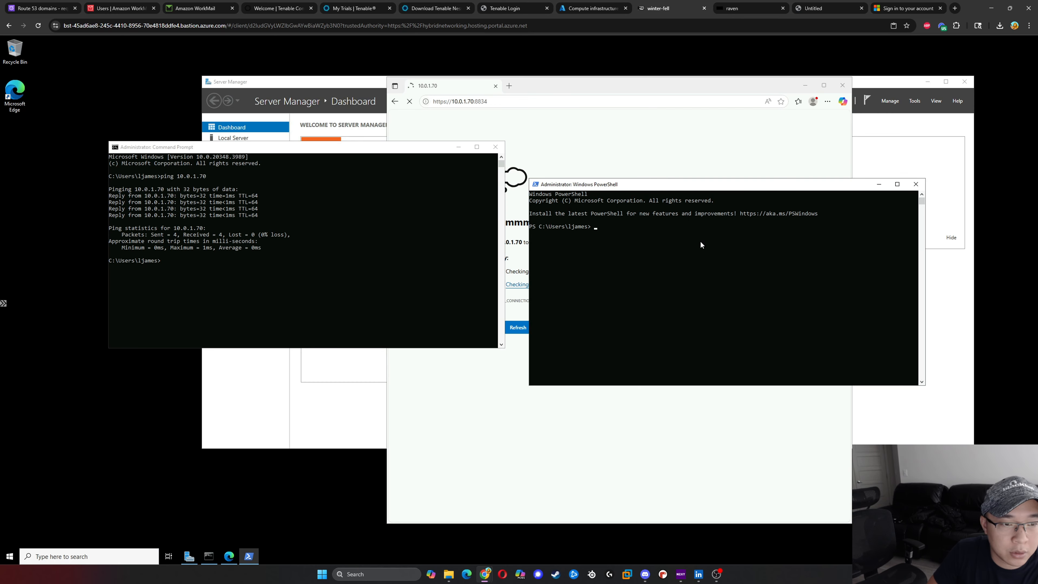
- Test the TCP connection to raven by running tnc 10.0.1.70 -port 8834, and move the PowerShell window slightly upward
{"action": "type", "text": "tnc "}
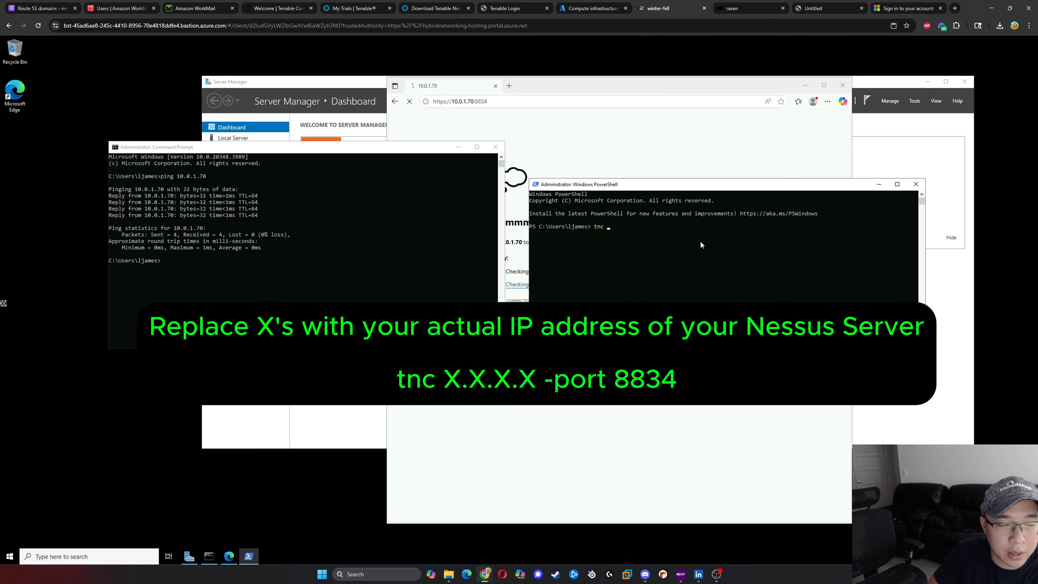
{"action": "type", "text": "1"}
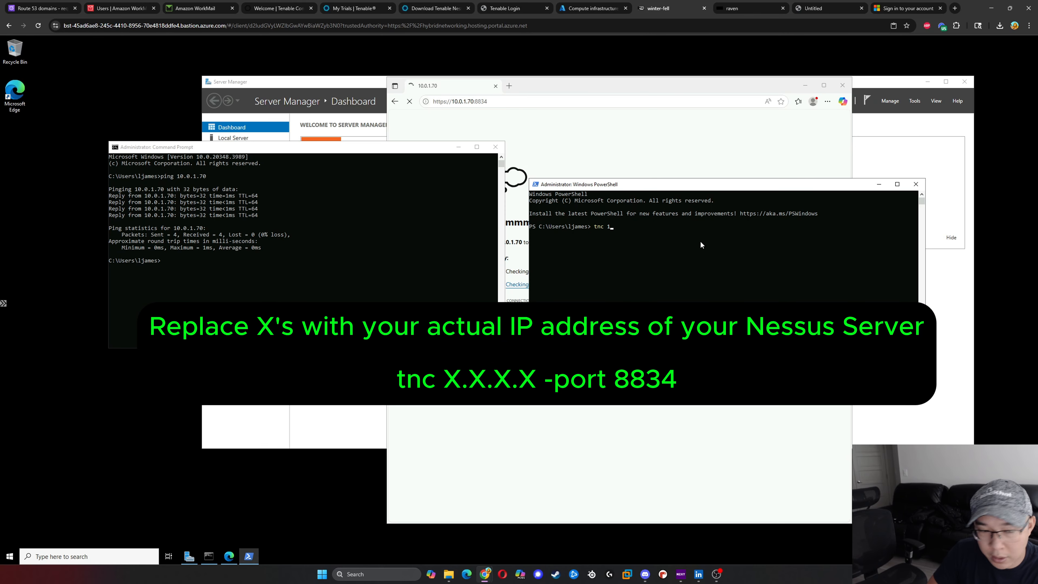
{"action": "type", "text": "0.0.1"}
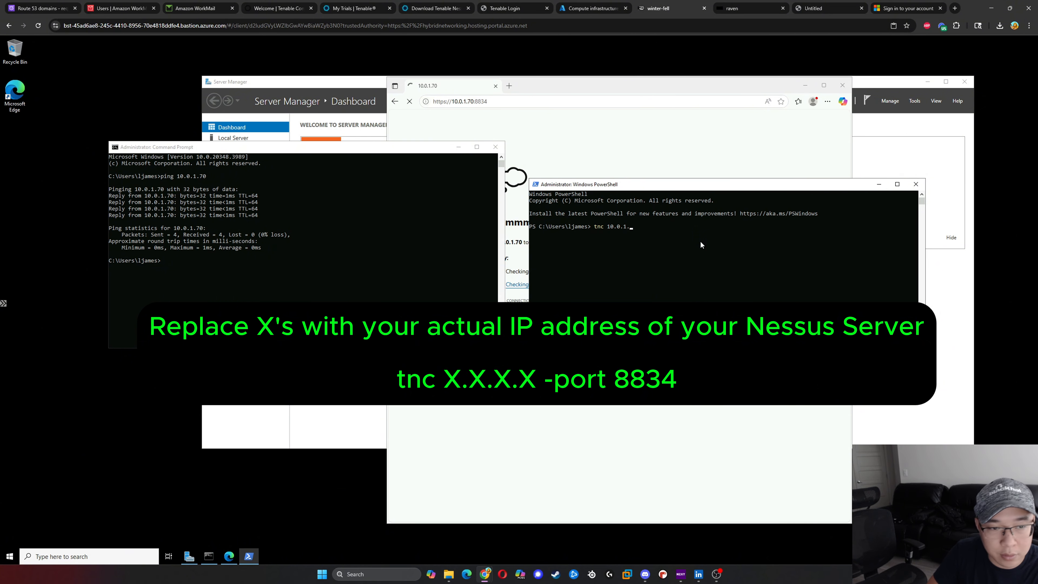
{"action": "type", "text": ".70 -"}
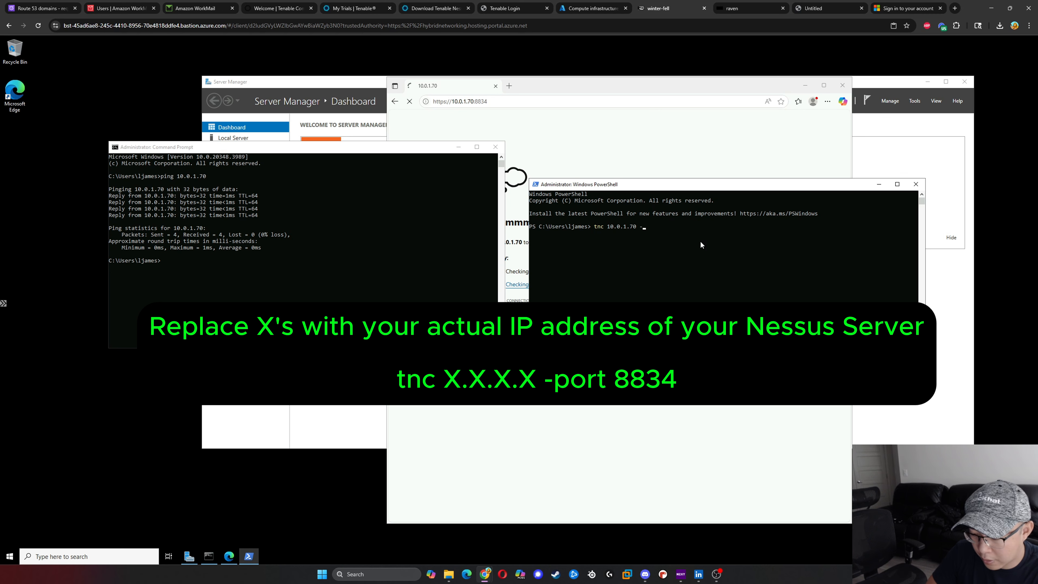
{"action": "type", "text": "por"}
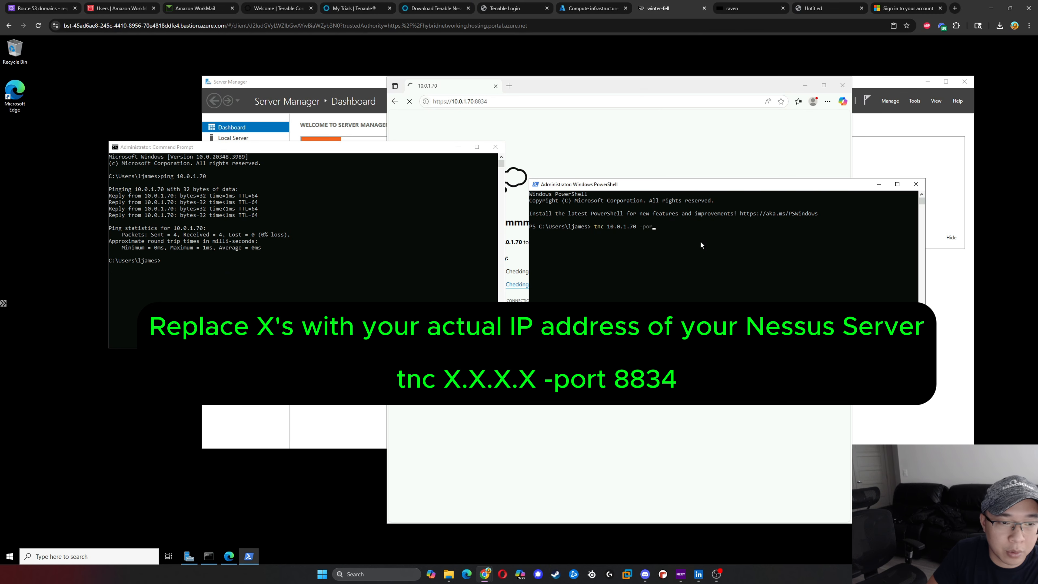
{"action": "type", "text": "t 18"}
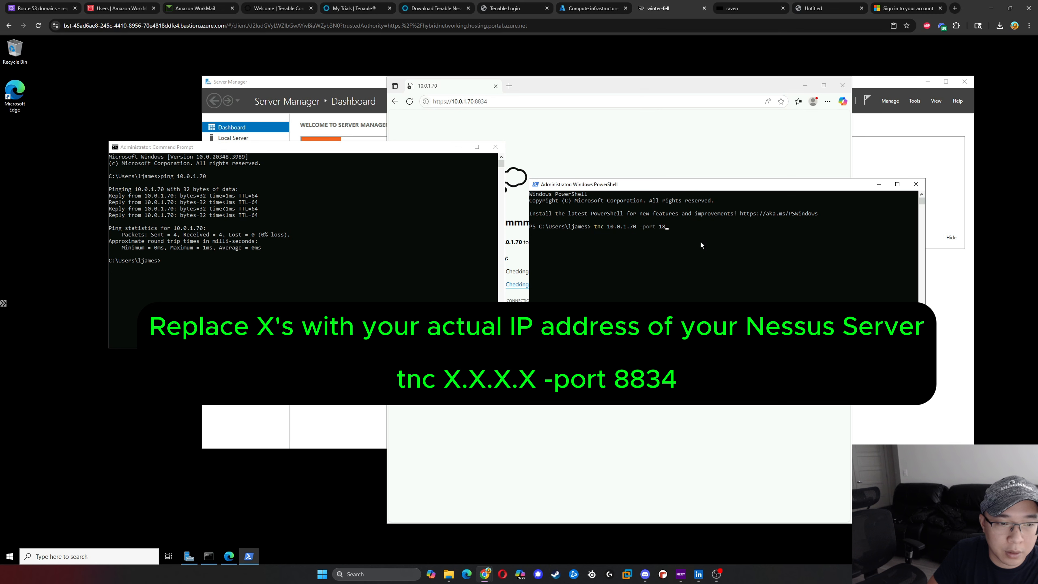
{"action": "key", "text": "BackSpace"}
{"action": "key", "text": "BackSpace"}
{"action": "type", "text": "88"}
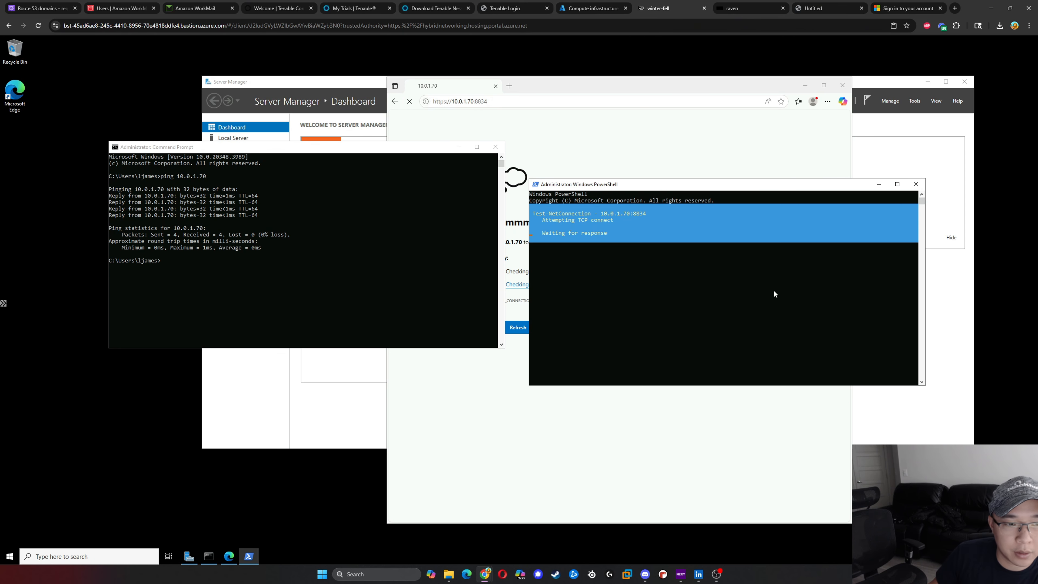
{"action": "left_click_drag", "start_coordinate": [648, 189], "coordinate": [598, 167]}
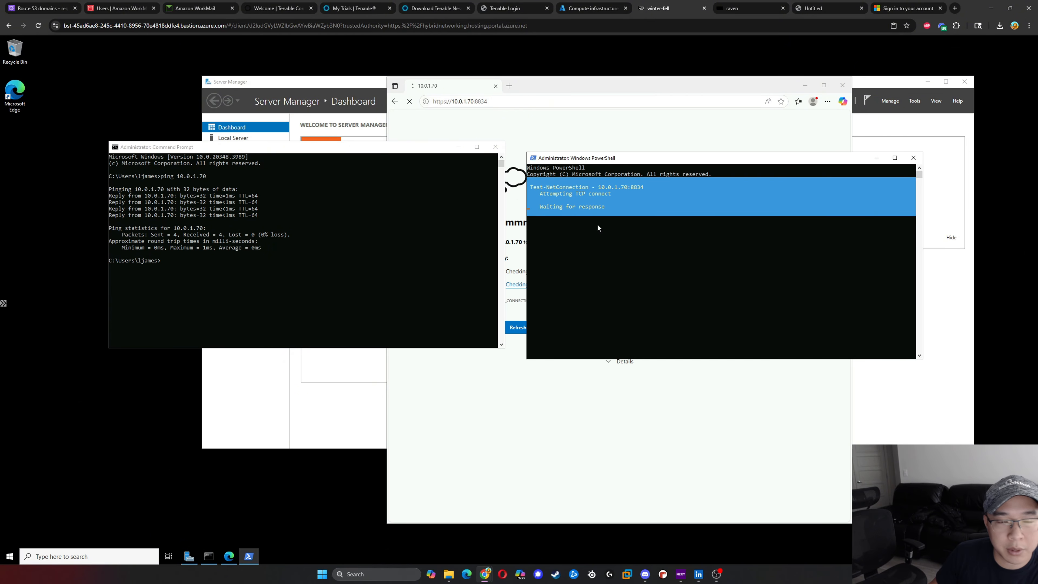
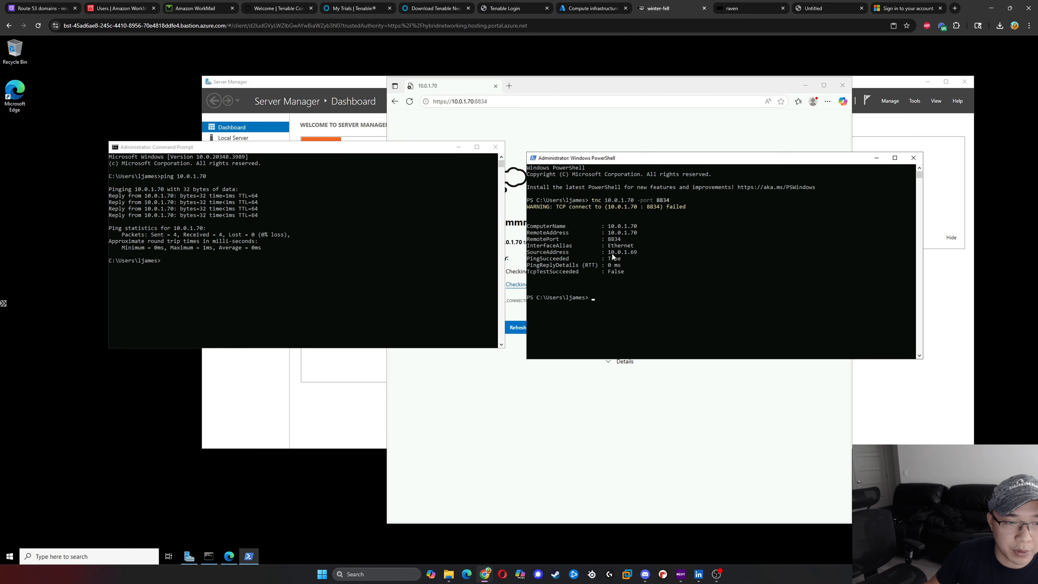
- Switch to the Azure portal and open the inbound security rules of the network security group got-private-nsg
{"action": "left_click_drag", "start_coordinate": [608, 239], "coordinate": [623, 240]}
{"action": "left_click", "coordinate": [592, 8]}
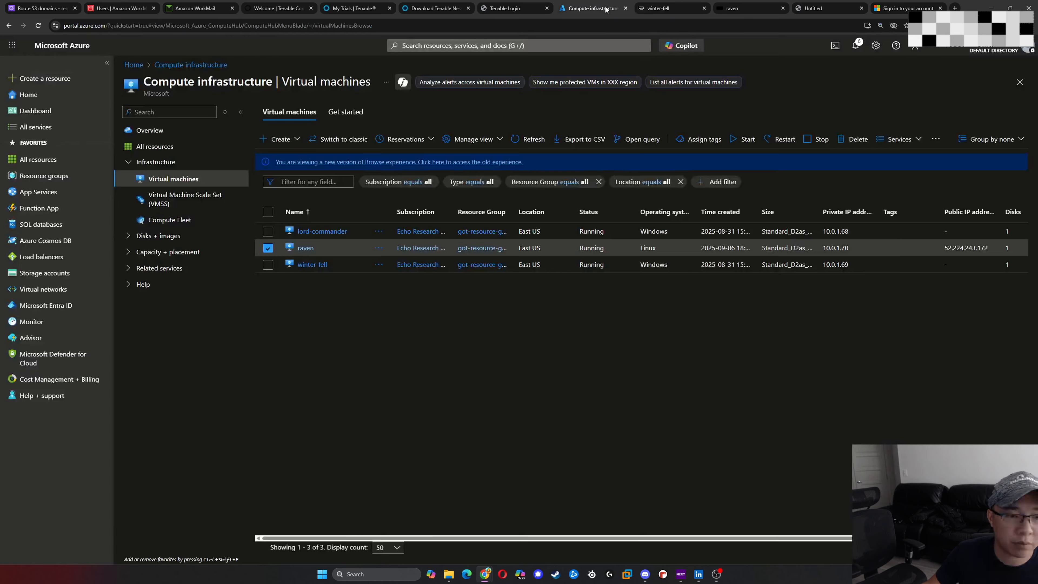
{"action": "left_click", "coordinate": [471, 44]}
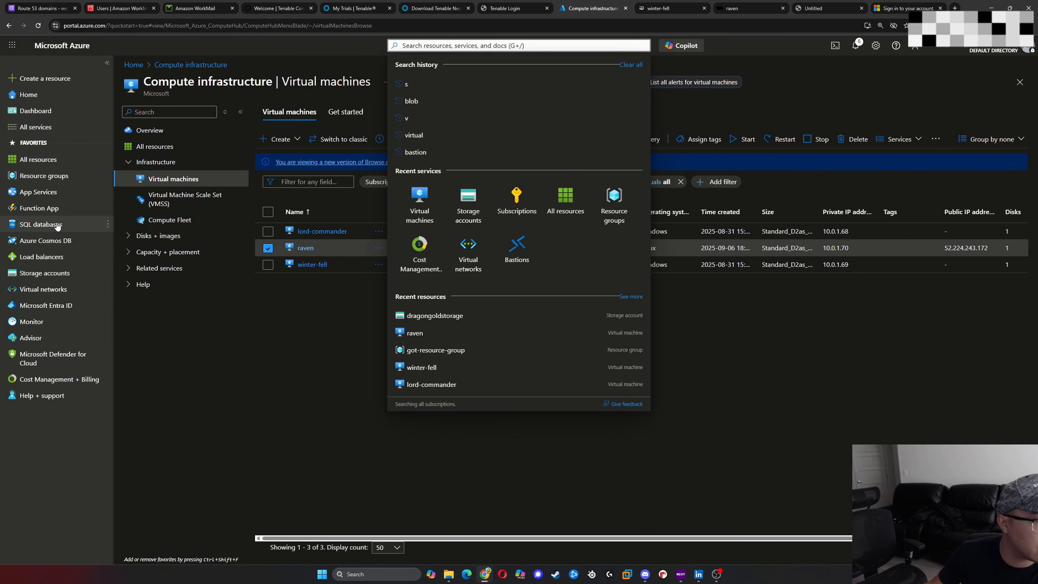
{"action": "left_click", "coordinate": [41, 289]}
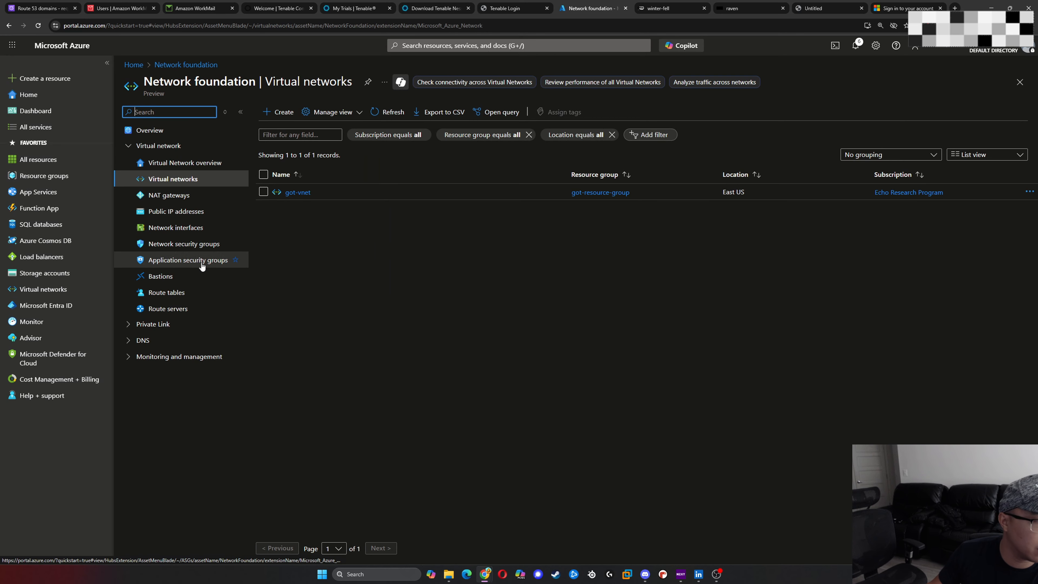
{"action": "left_click", "coordinate": [192, 243]}
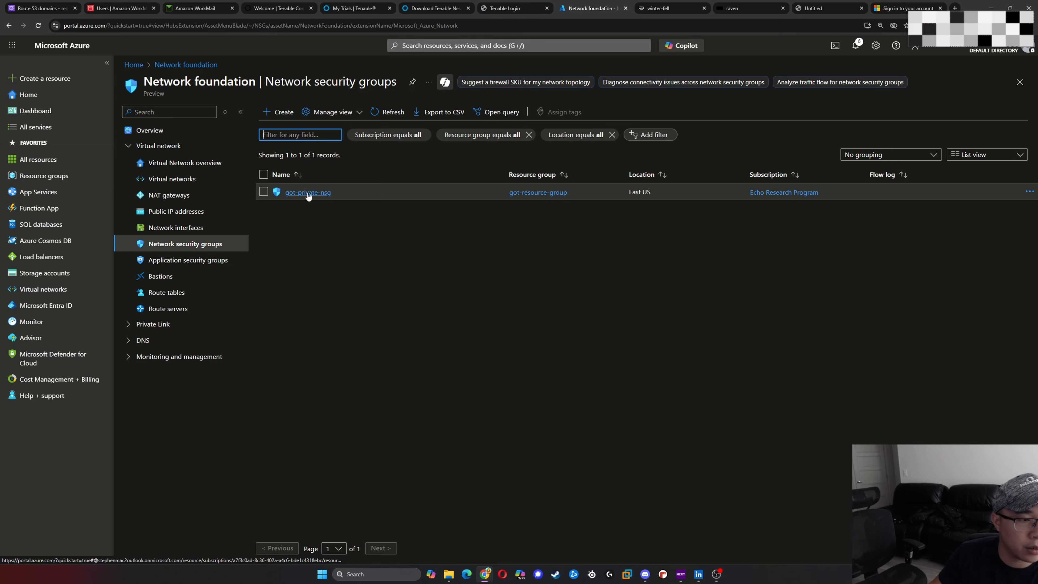
{"action": "left_click", "coordinate": [309, 195]}
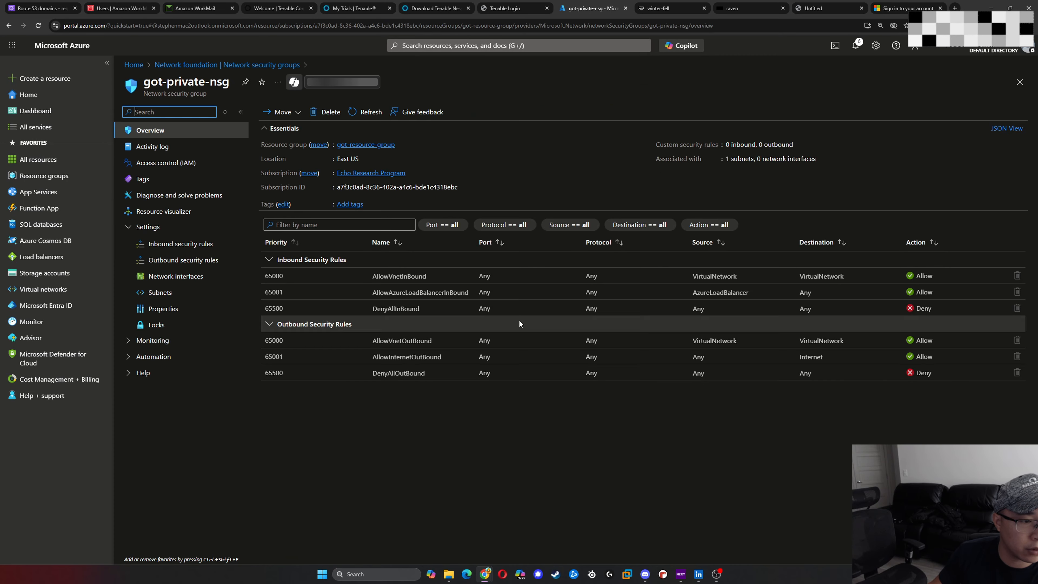
{"action": "left_click", "coordinate": [171, 244]}
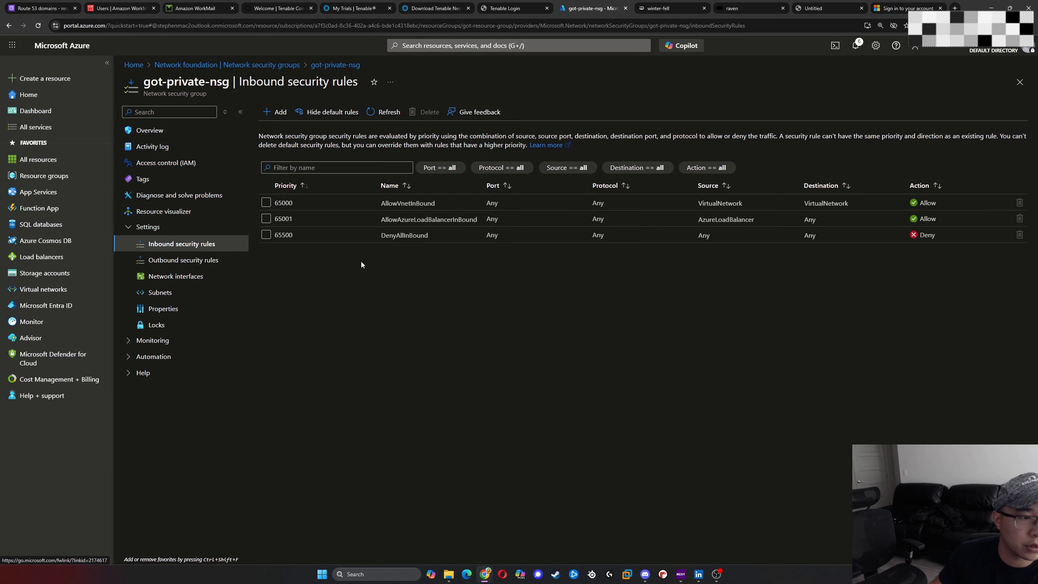
- Start a new inbound security rule with source Any and set its destination port range to 8834
{"action": "left_click", "coordinate": [286, 114]}
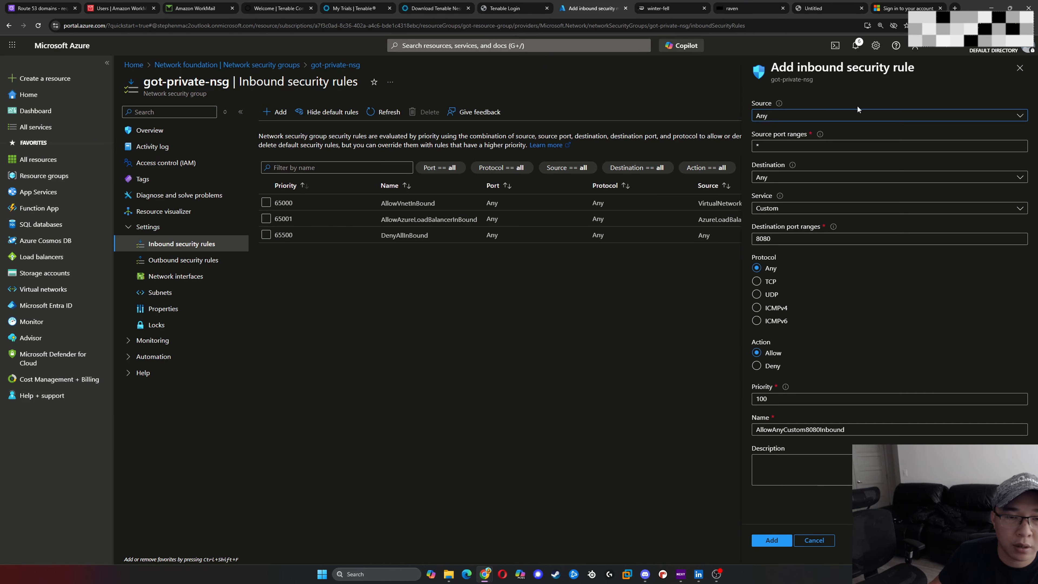
{"action": "left_click", "coordinate": [874, 115]}
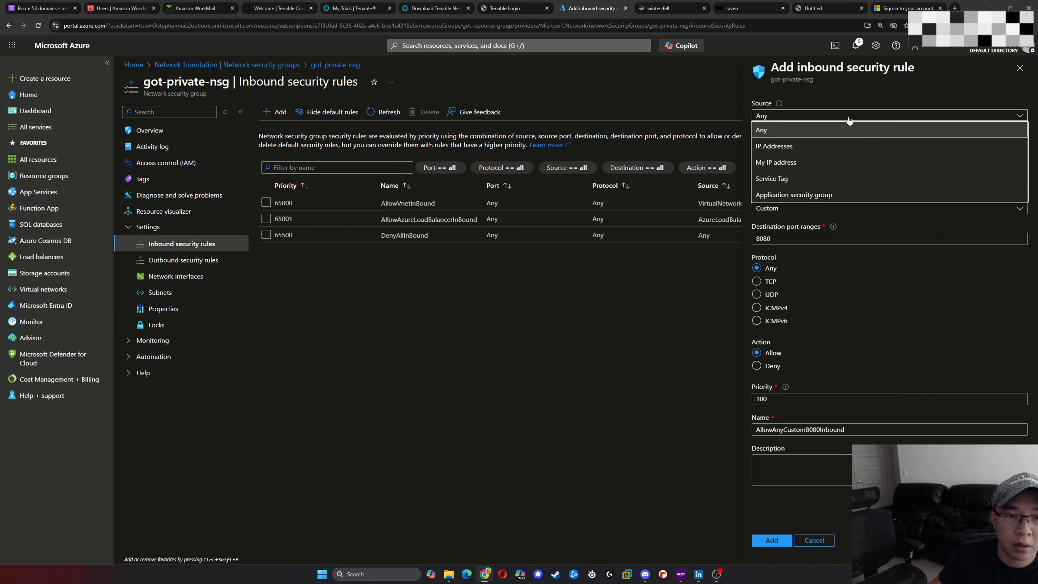
{"action": "left_click", "coordinate": [899, 85]}
{"action": "left_click", "coordinate": [831, 144]}
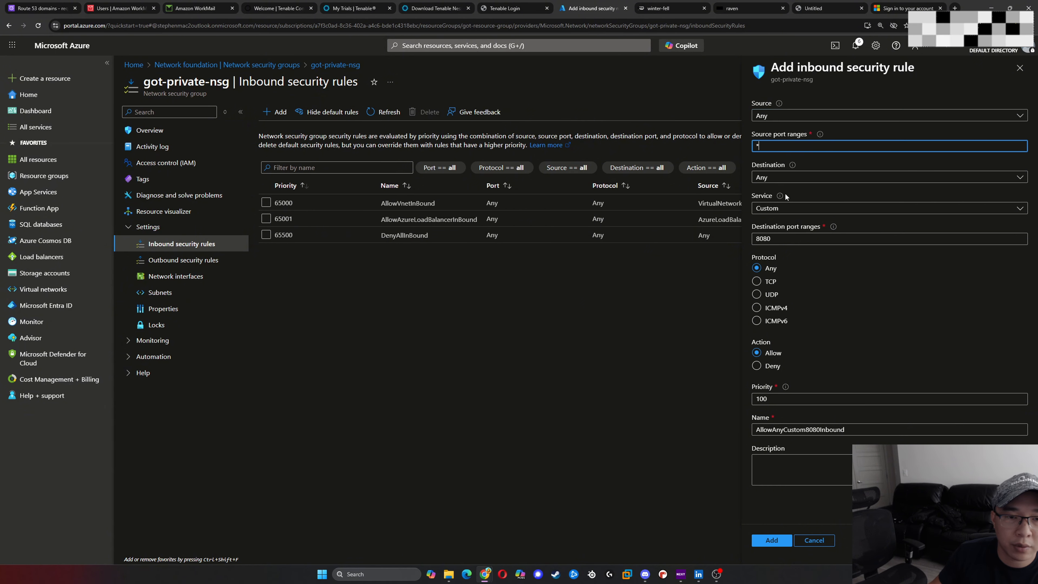
{"action": "left_click", "coordinate": [784, 241]}
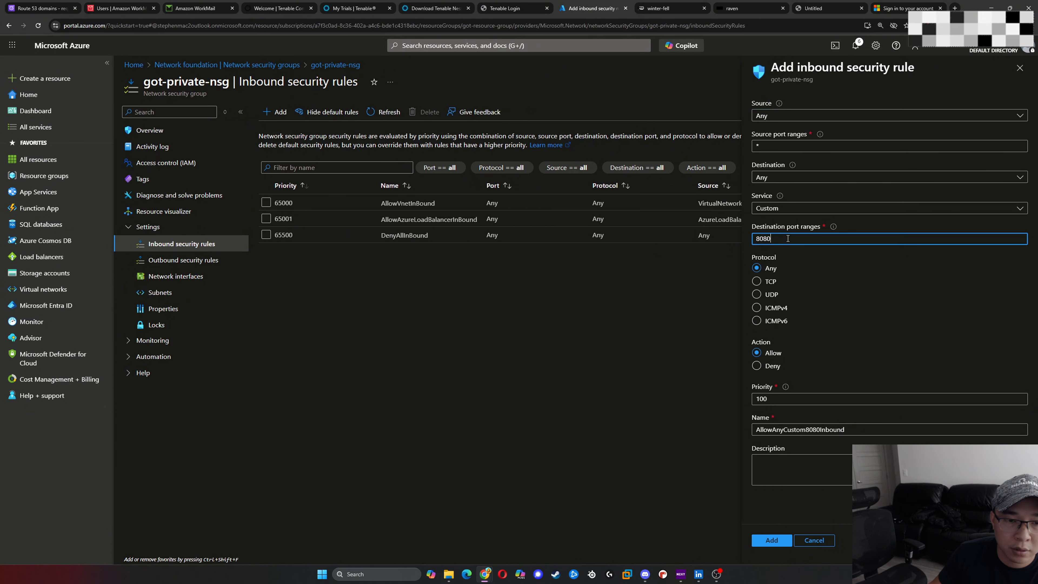
{"action": "key", "text": "BackSpace"}
{"action": "key", "text": "BackSpace"}
{"action": "key", "text": "BackSpace"}
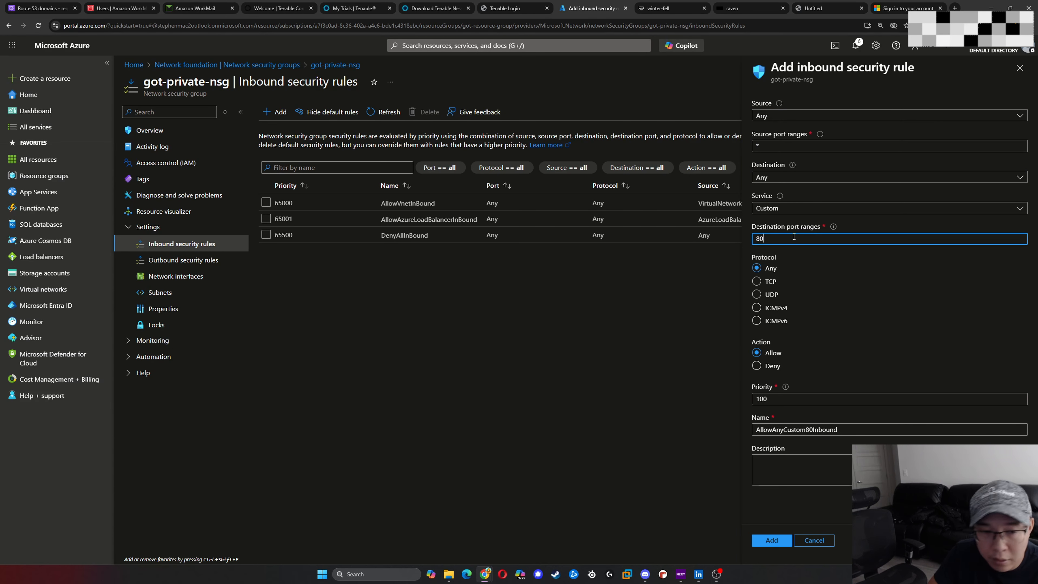
{"action": "type", "text": "834"}
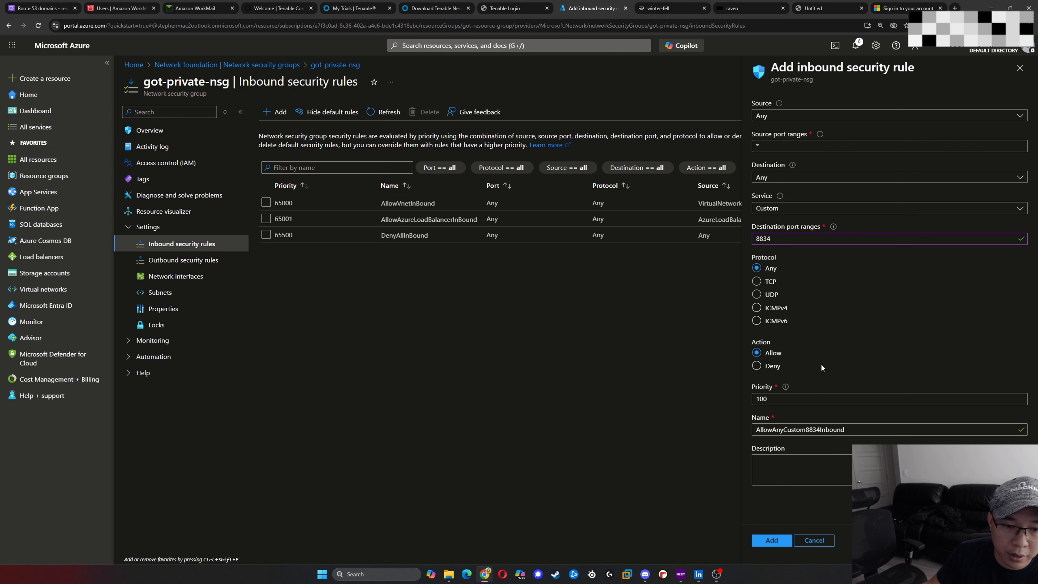
- Describe the inbound rule as "Allow Nessus GUI Interface" and add it to the network security group
{"action": "left_click", "coordinate": [796, 465]}
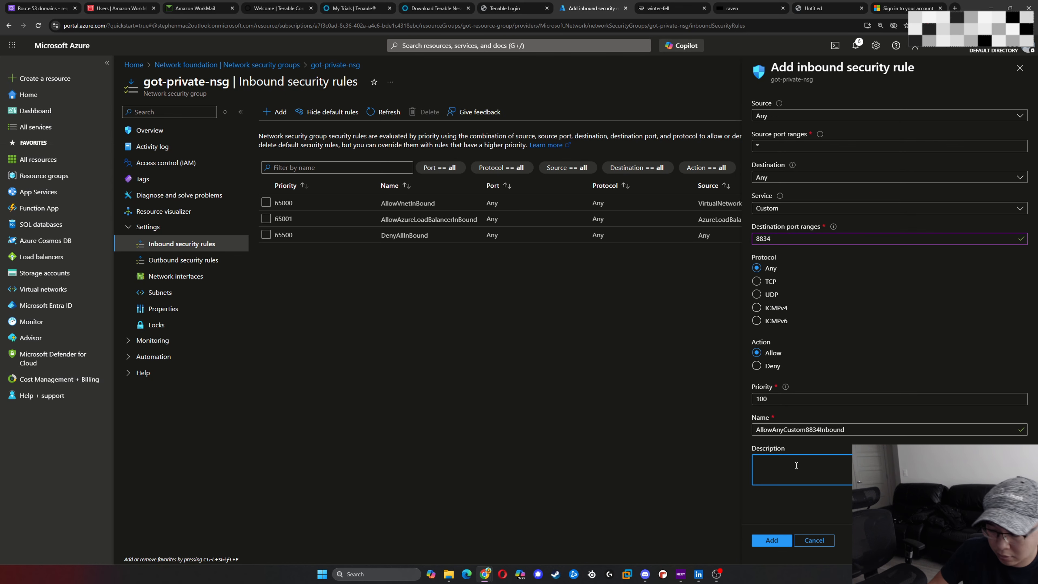
{"action": "type", "text": "Allow"}
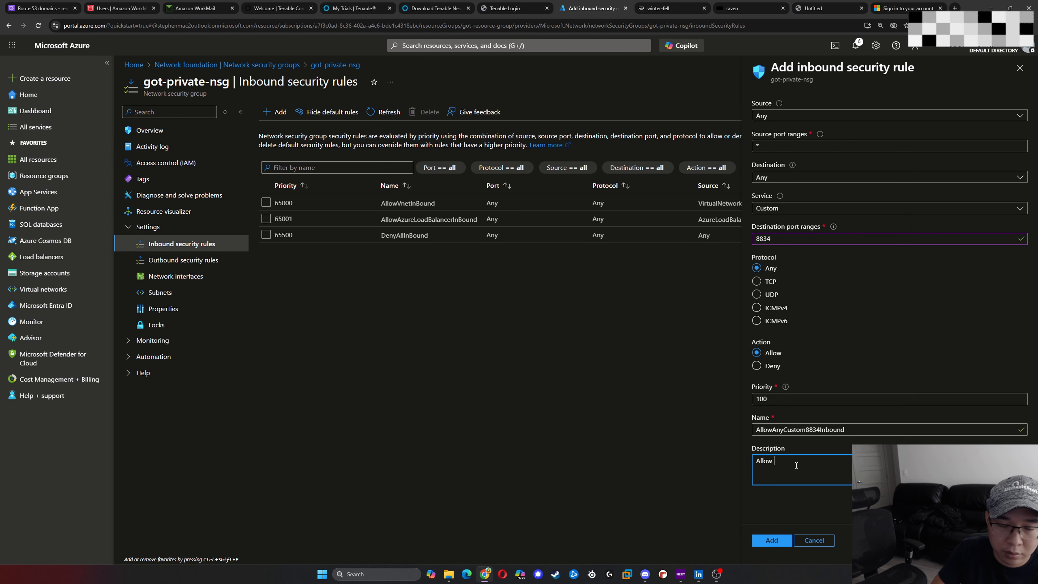
{"action": "type", "text": " Nessus"}
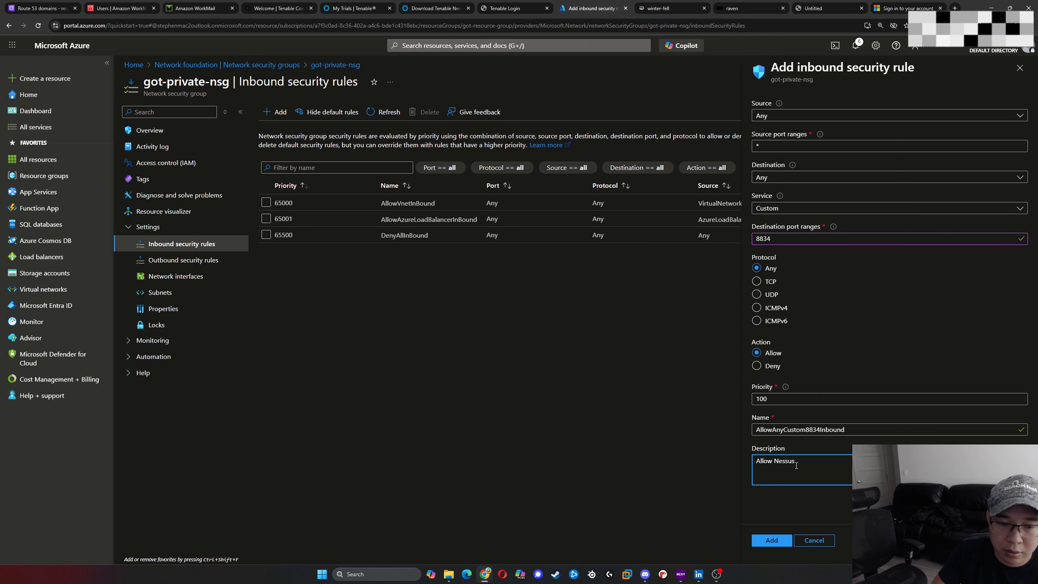
{"action": "type", "text": " GUI Interface"}
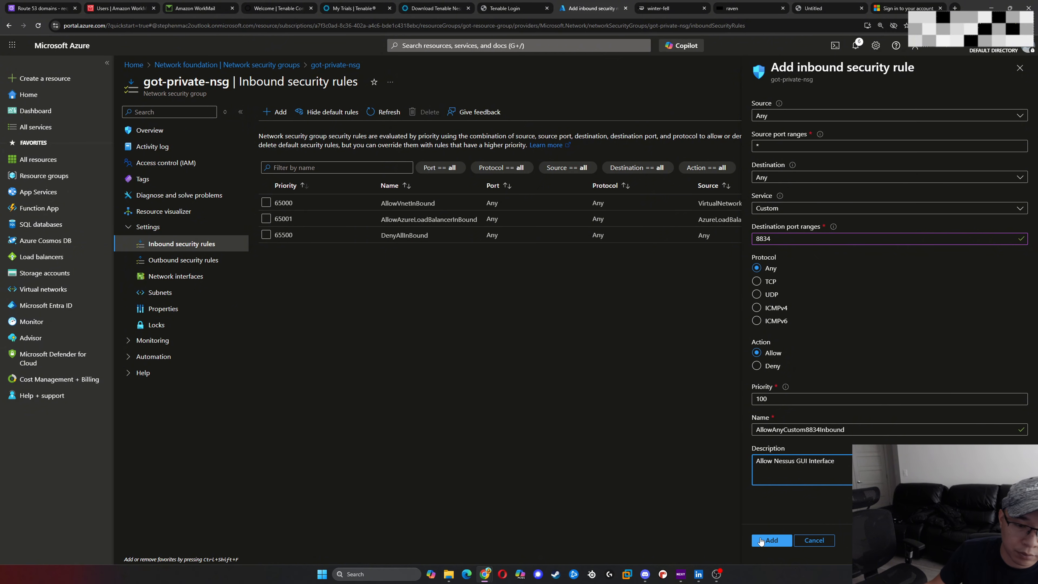
{"action": "left_click", "coordinate": [772, 541]}
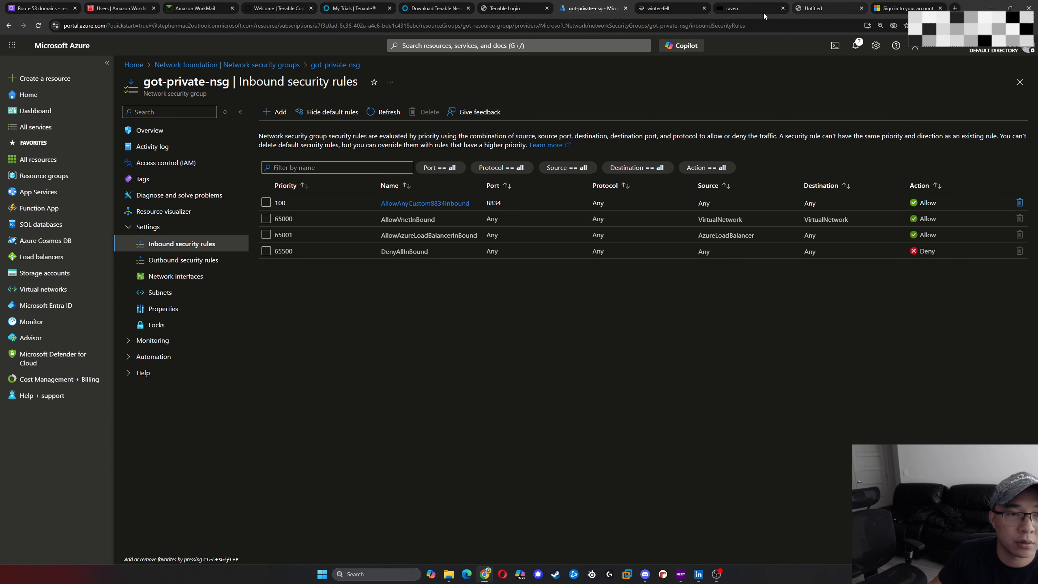
- Switch to winter-fell and rerun the TCP test tnc 10.0.1.70 -port 8834 in PowerShell
{"action": "left_click", "coordinate": [672, 8]}
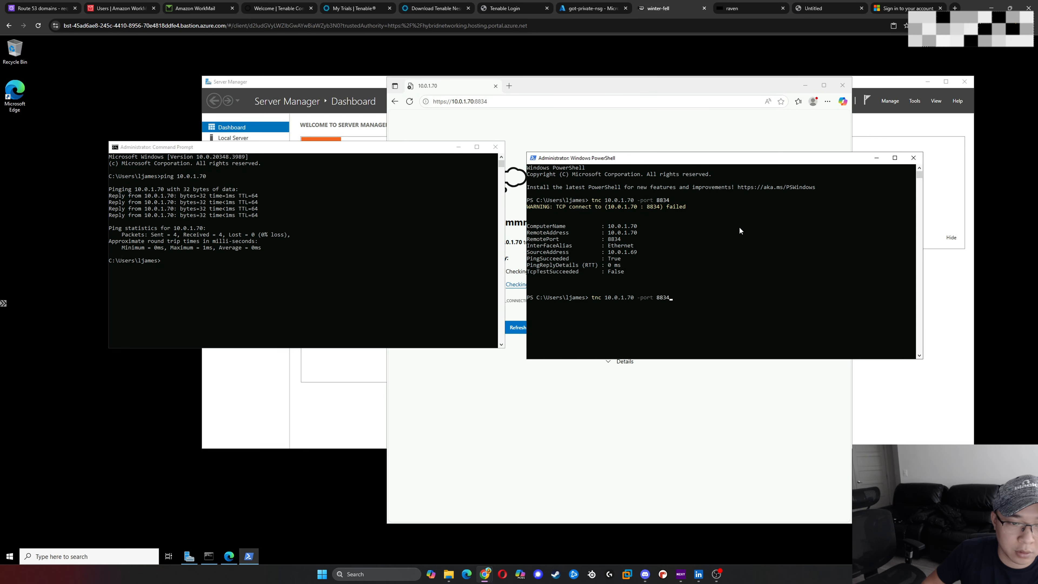
{"action": "key", "text": "Return"}
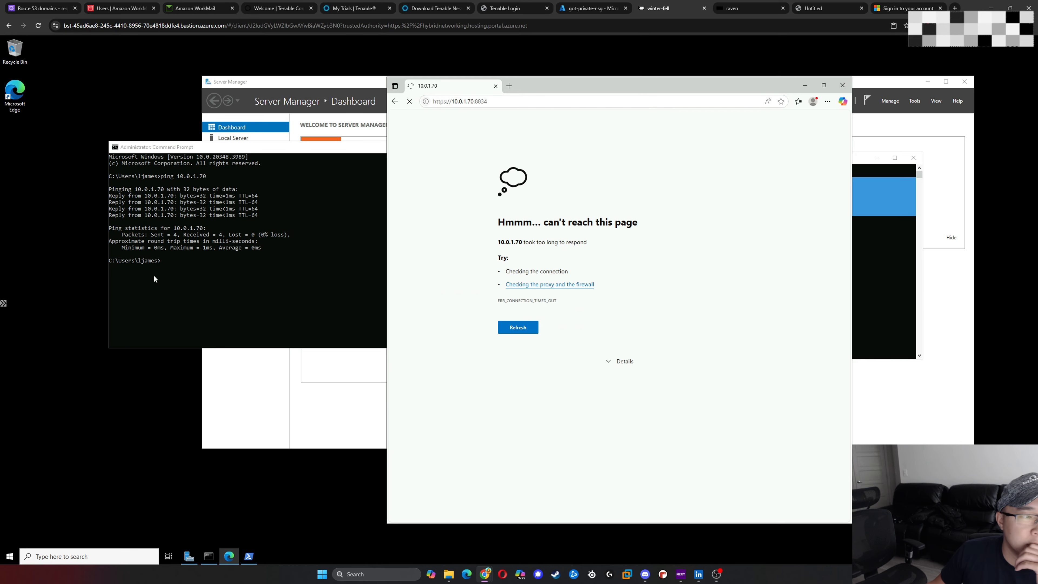
{"action": "left_click", "coordinate": [240, 288]}
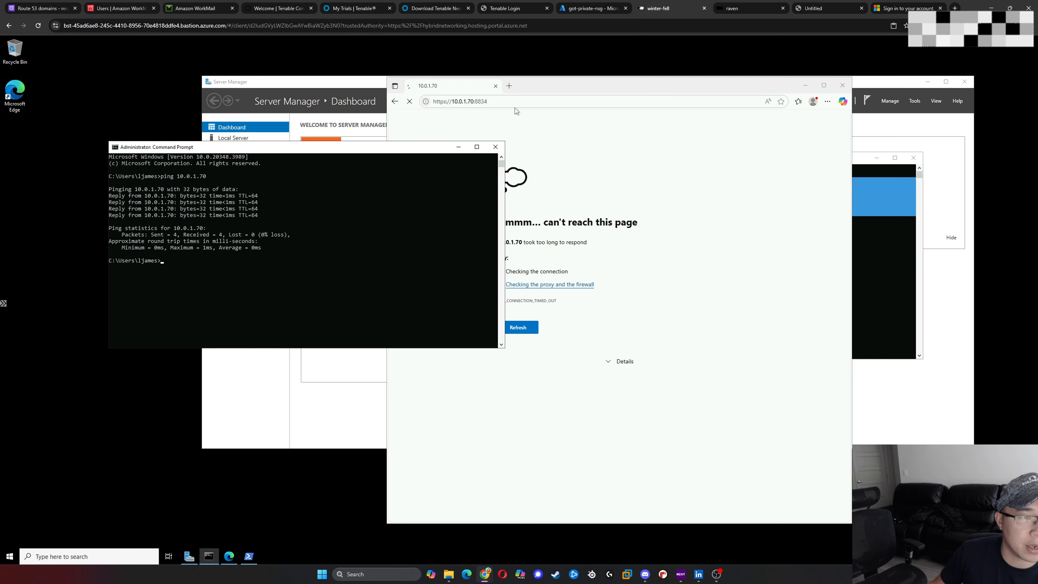
- Return to the Azure portal and open the Virtual networks service
{"action": "left_click", "coordinate": [594, 9]}
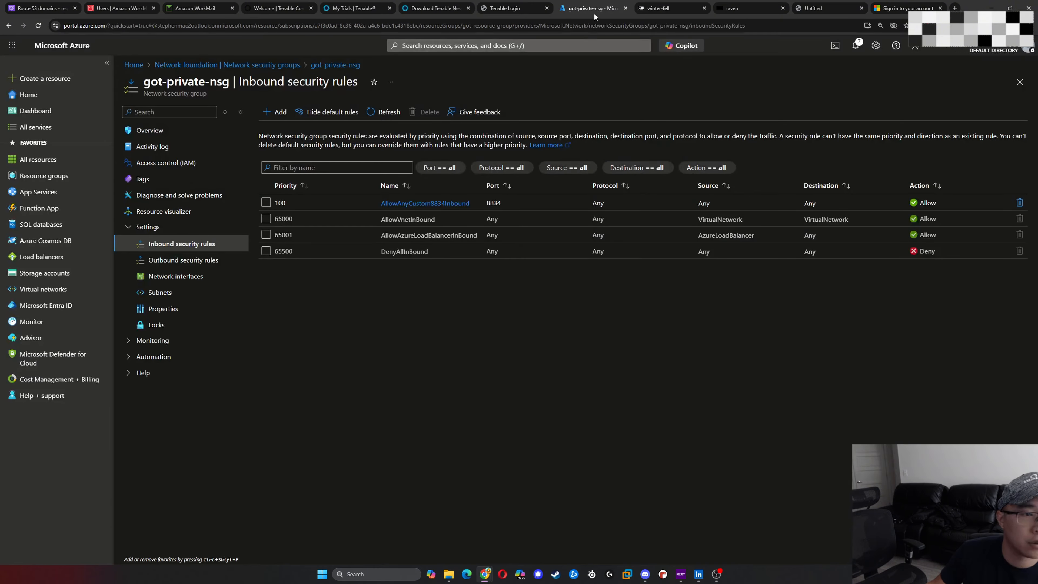
{"action": "left_click", "coordinate": [485, 45]}
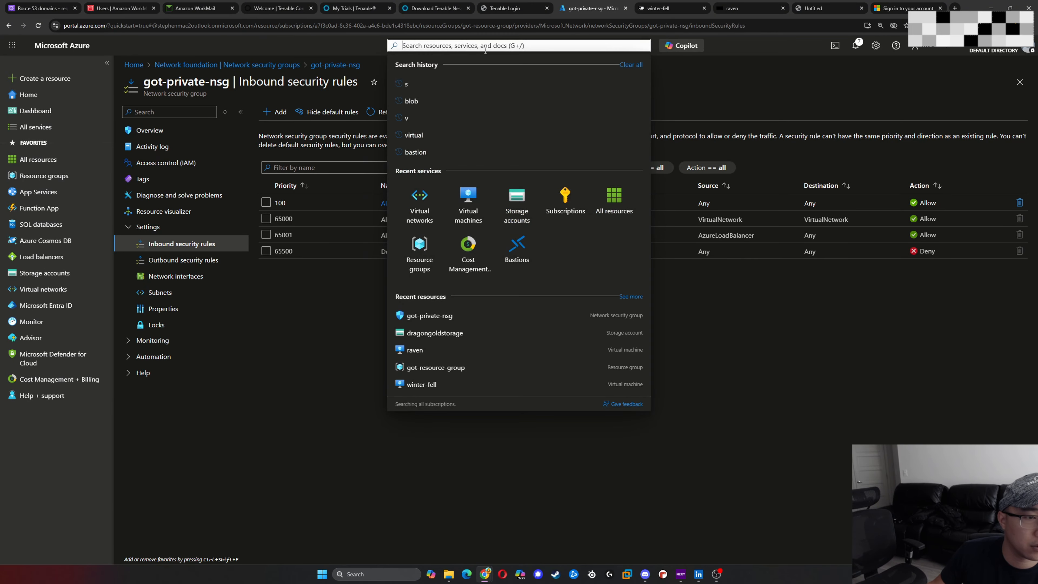
{"action": "left_click", "coordinate": [420, 217]}
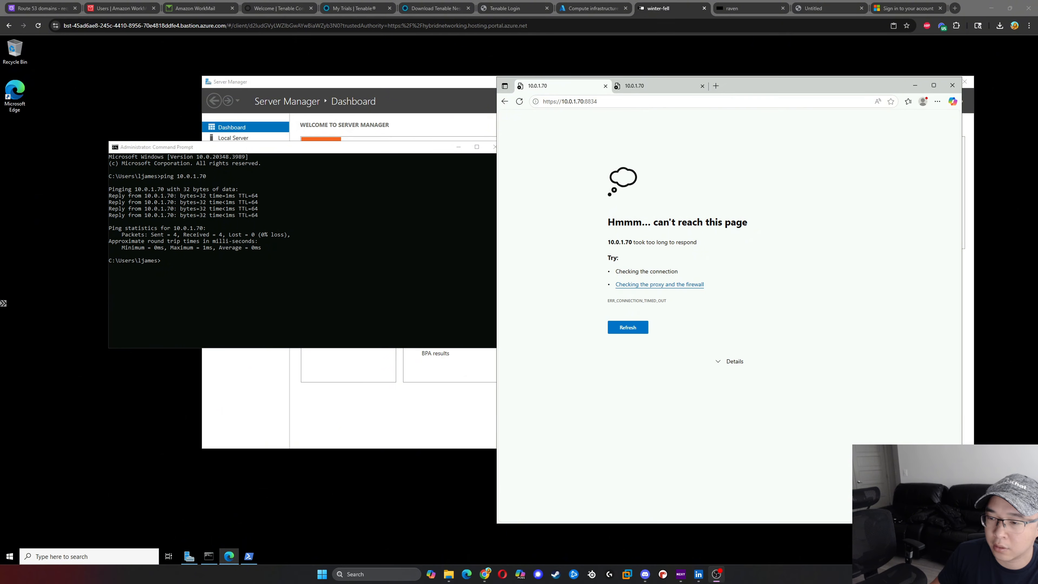
- Move the Edge window on winter-fell over the Command Prompt and bring PowerShell with its TCP test output forward
{"action": "left_click", "coordinate": [425, 294]}
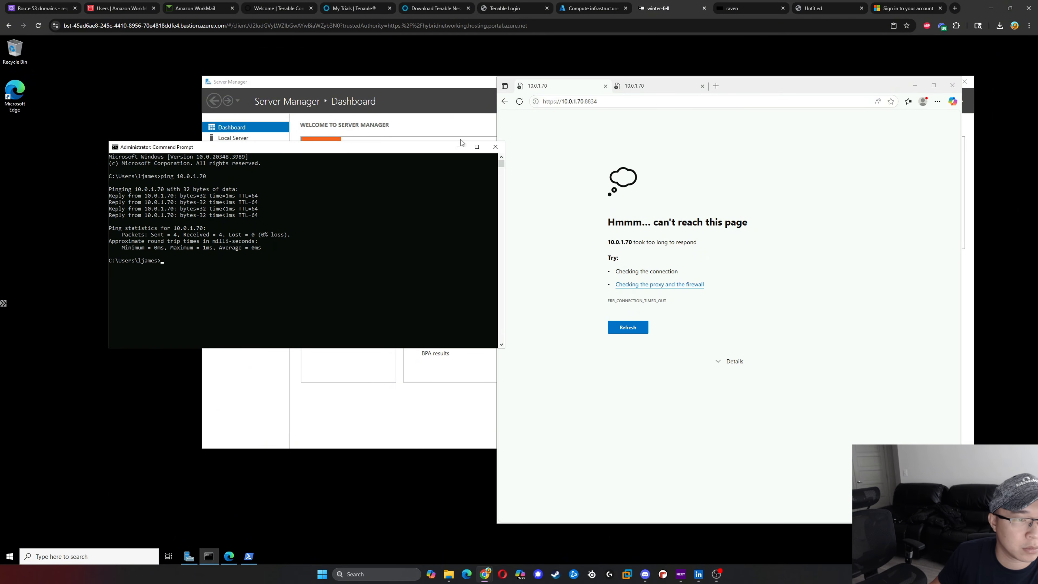
{"action": "left_click_drag", "start_coordinate": [748, 85], "coordinate": [355, 87]}
{"action": "left_click", "coordinate": [748, 285]}
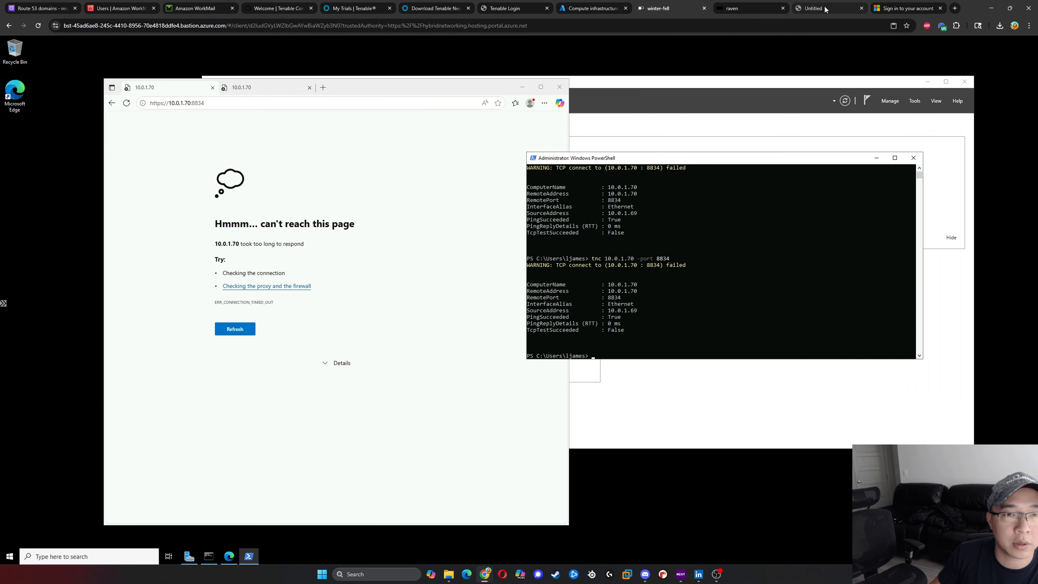
{"action": "left_click", "coordinate": [748, 10]}
{"action": "left_click", "coordinate": [556, 310]}
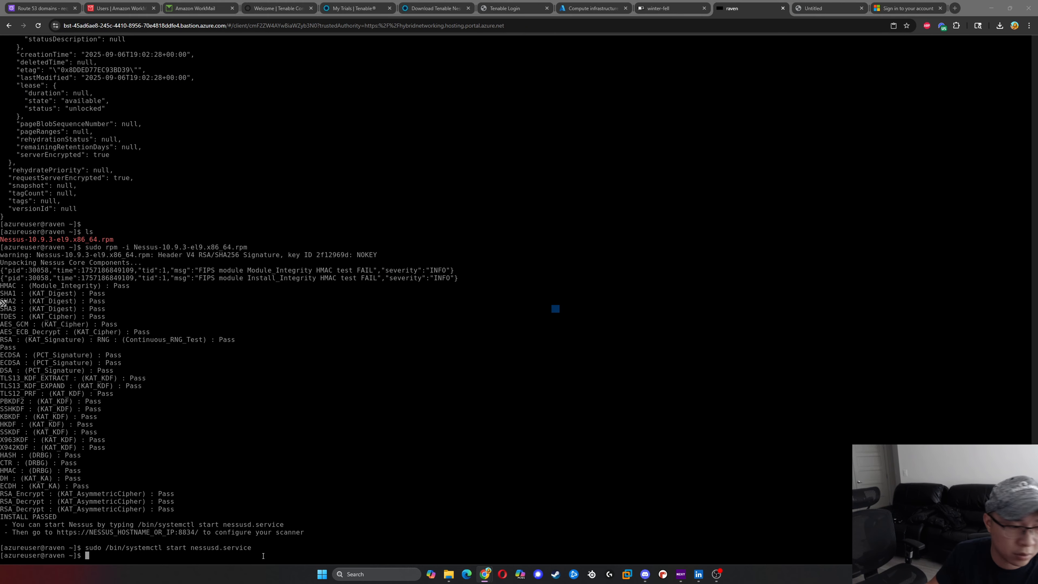
{"action": "left_click", "coordinate": [171, 559]}
{"action": "type", "text": "curl -k https://localhost:8834"}
{"action": "key", "text": "Return"}
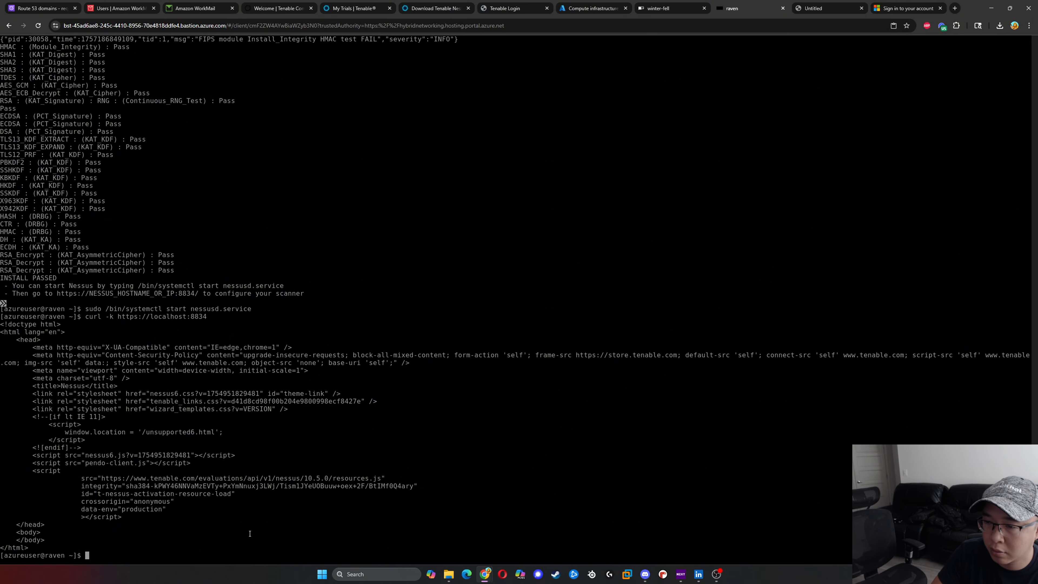
{"action": "type", "text": "sudo fire"}
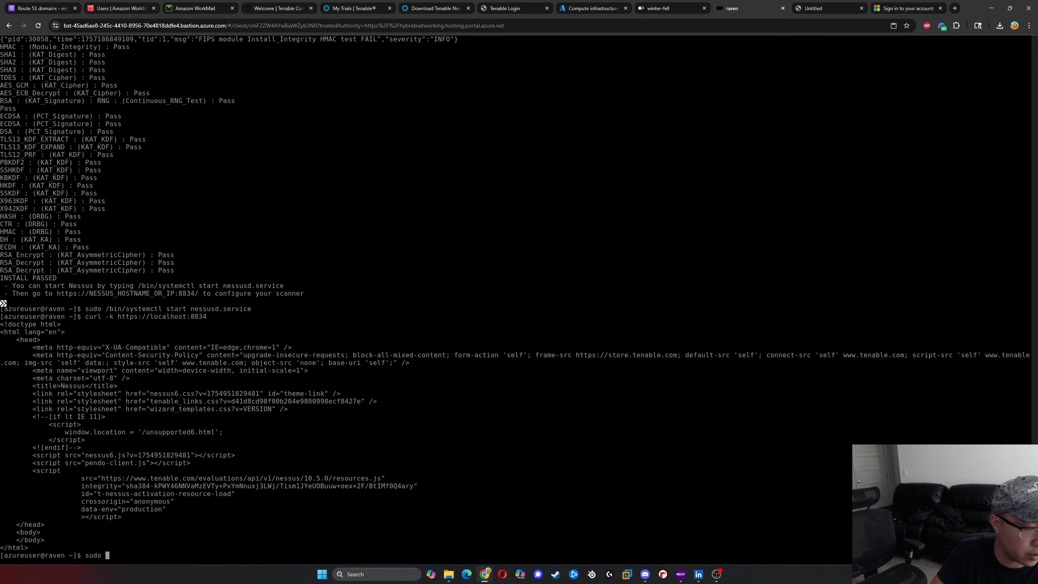
{"action": "key", "text": "BackSpace"}
{"action": "key", "text": "BackSpace"}
{"action": "key", "text": "BackSpace"}
{"action": "key", "text": "BackSpace"}
{"action": "key", "text": "BackSpace"}
{"action": "key", "text": "BackSpace"}
{"action": "key", "text": "BackSpace"}
{"action": "key", "text": "BackSpace"}
{"action": "key", "text": "BackSpace"}
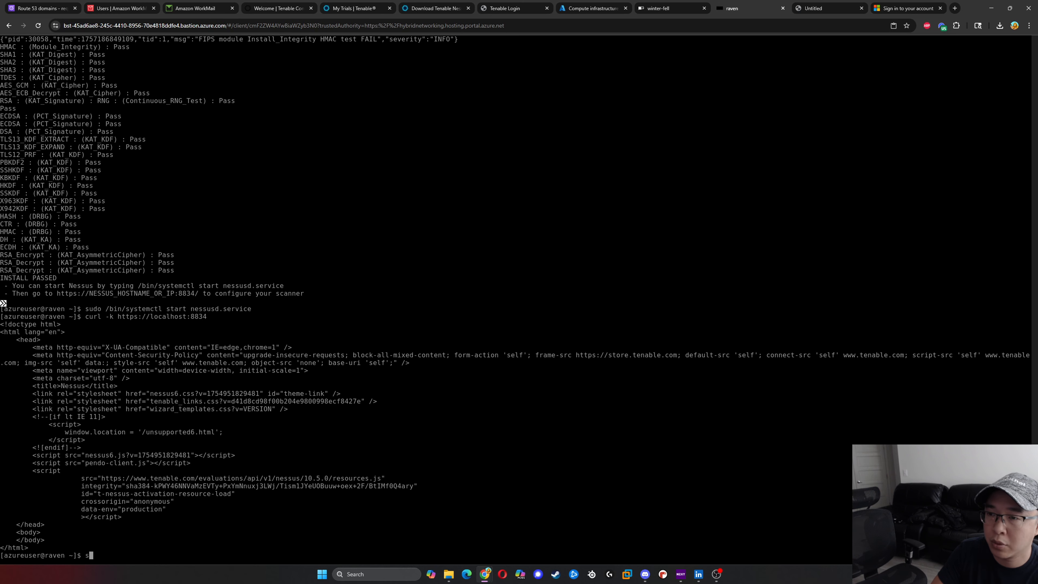
- Check on raven which process listens on the Nessus port by running sudo netstat -tulnp | grep 8834
{"action": "type", "text": "sudo ne"}
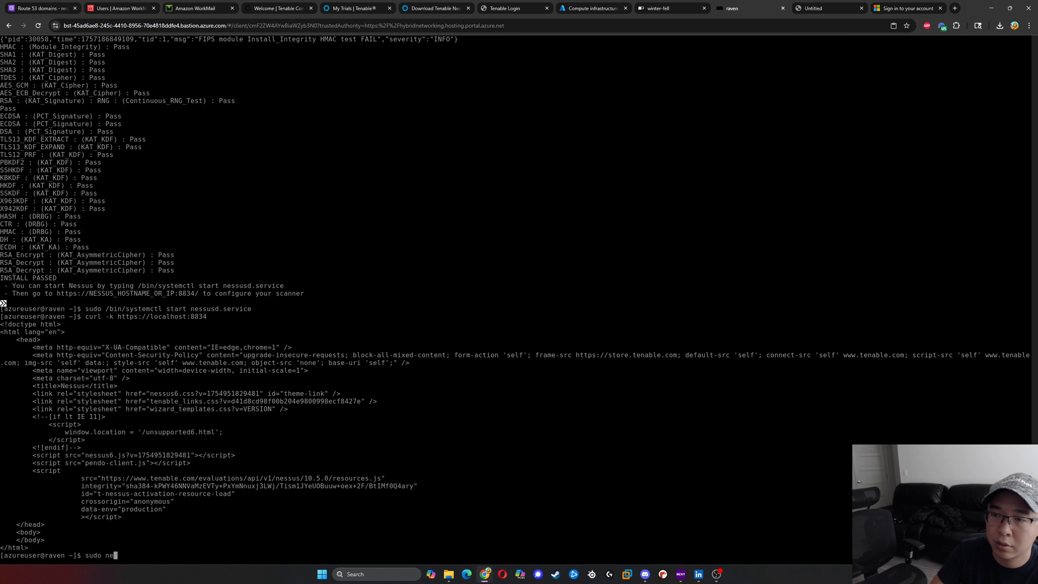
{"action": "type", "text": "tstat "}
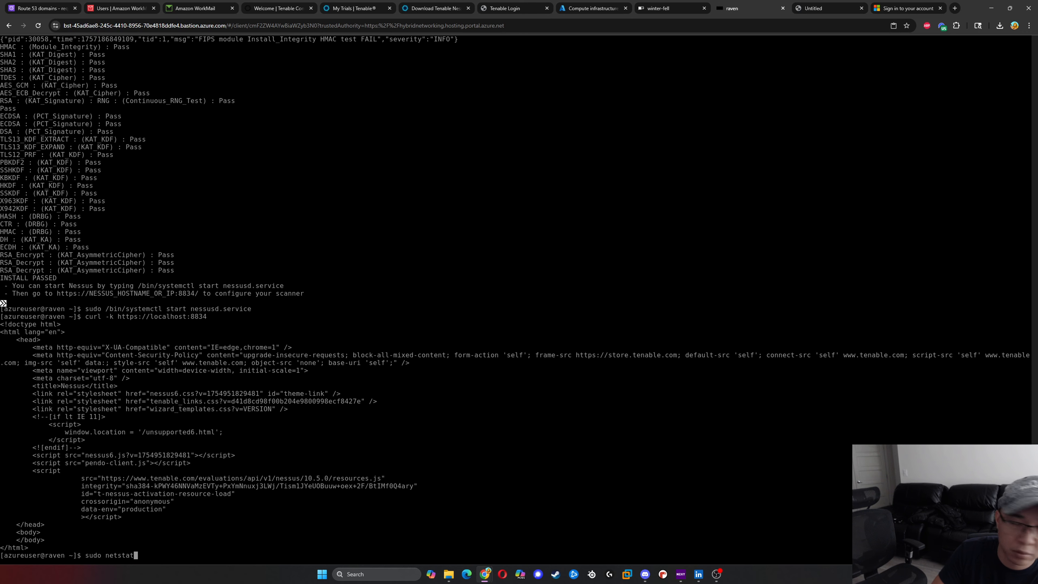
{"action": "type", "text": "-tulnp"}
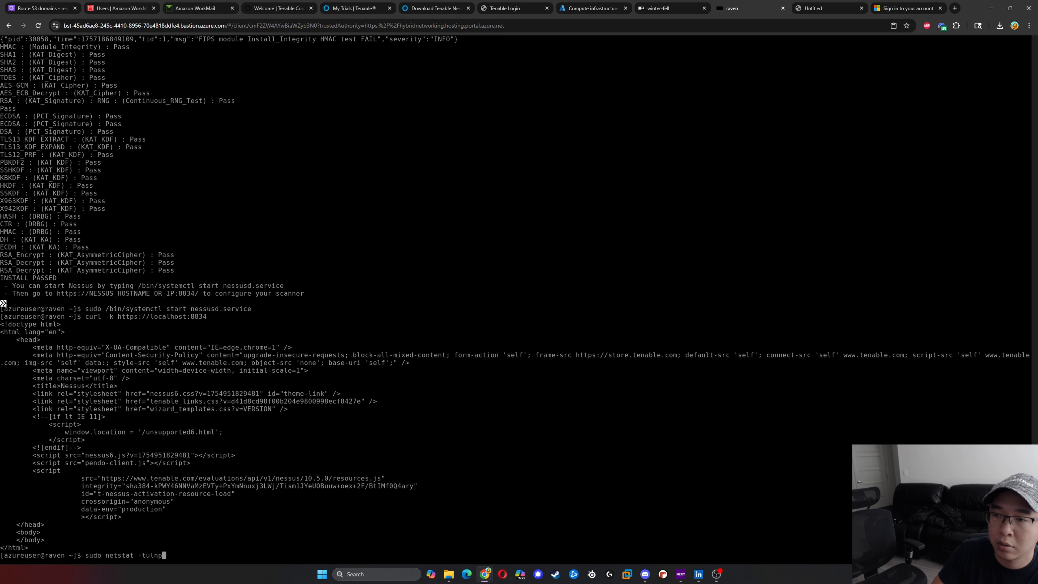
{"action": "type", "text": " | grep "}
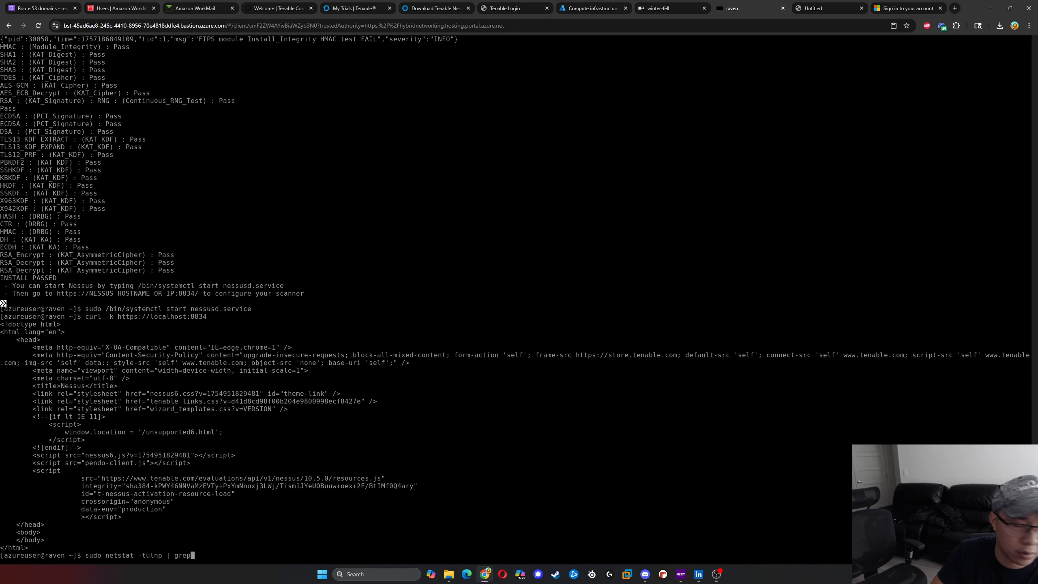
{"action": "type", "text": "8834"}
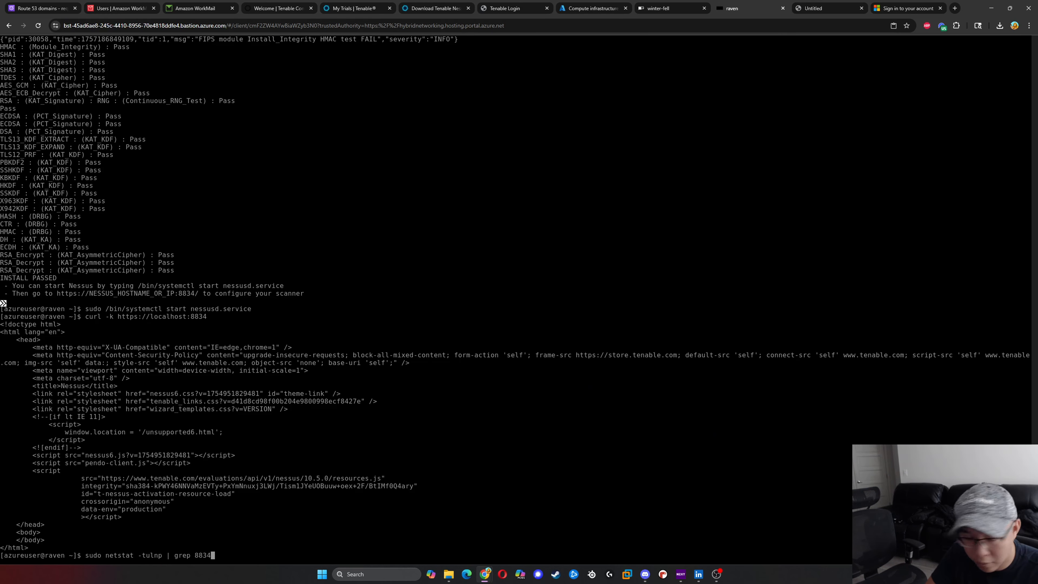
{"action": "key", "text": "Return"}
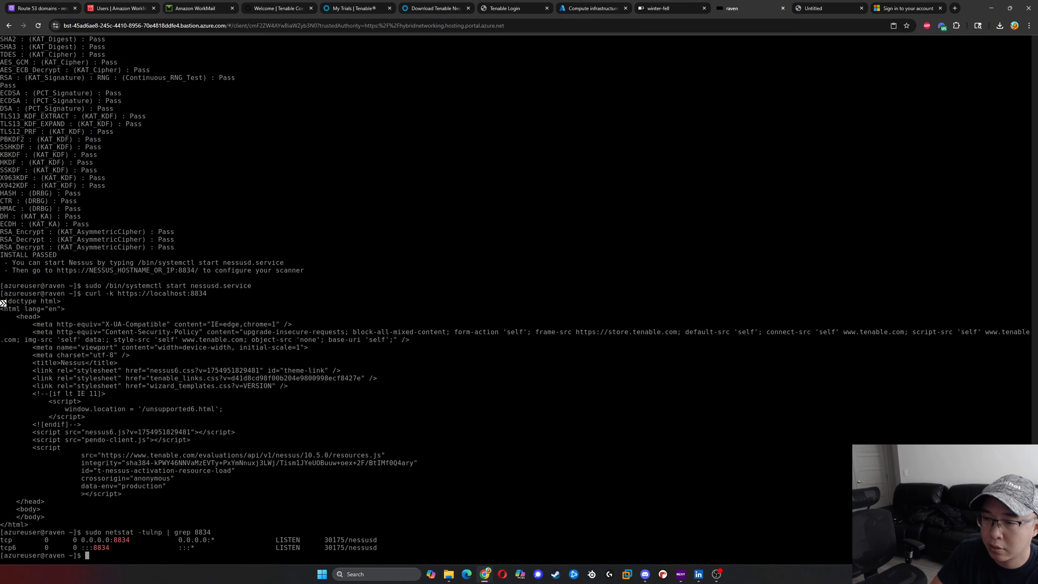
- List the ports opened in raven's firewall by running sudo firewall-cmd --list-ports
{"action": "type", "text": "sudo fir"}
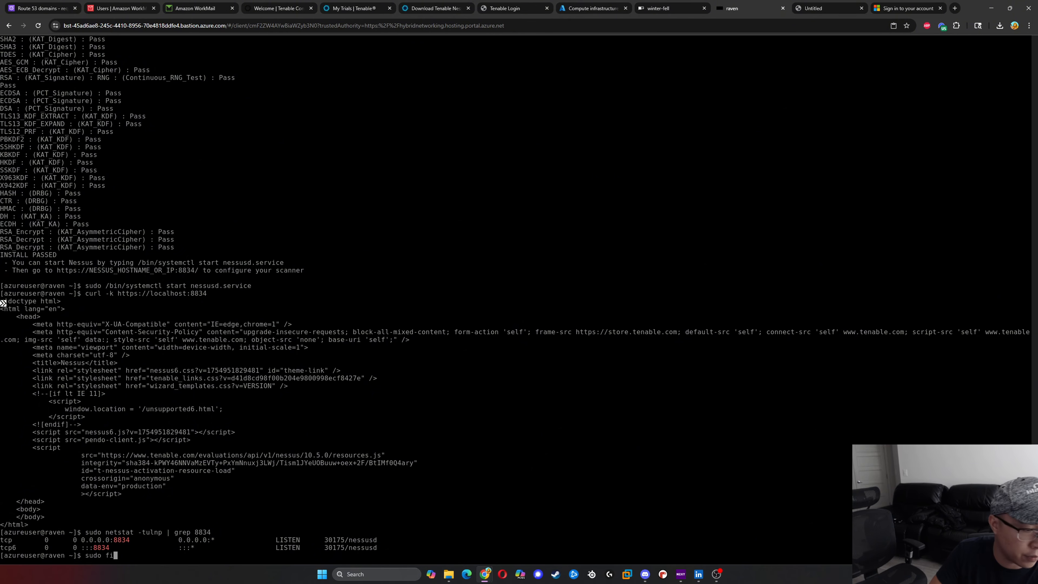
{"action": "key", "text": "BackSpace"}
{"action": "key", "text": "BackSpace"}
{"action": "key", "text": "BackSpace"}
{"action": "key", "text": "BackSpace"}
{"action": "key", "text": "BackSpace"}
{"action": "key", "text": "BackSpace"}
{"action": "key", "text": "BackSpace"}
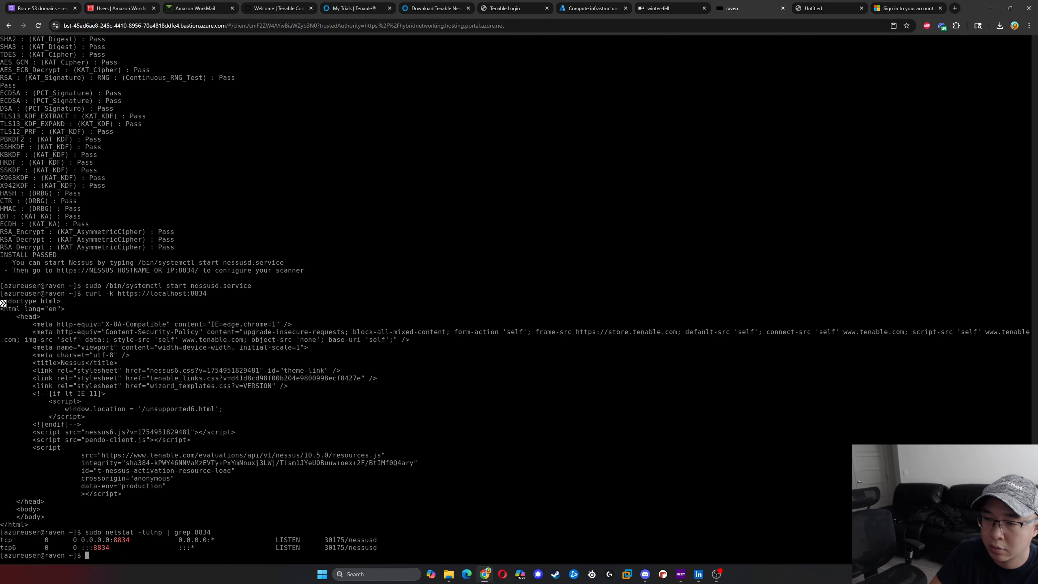
{"action": "type", "text": "sudo fire"}
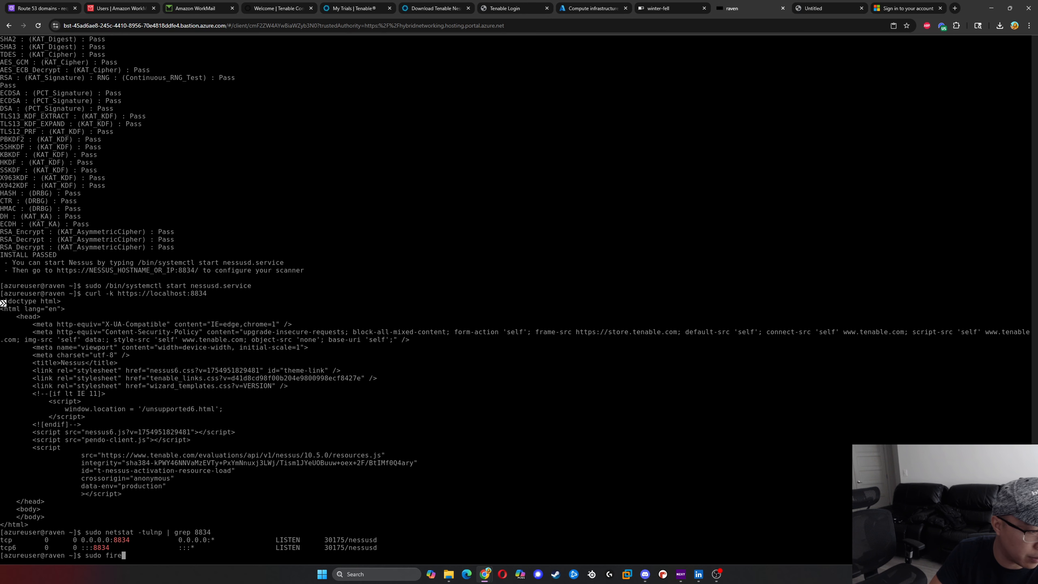
{"action": "type", "text": "wall-cmd"}
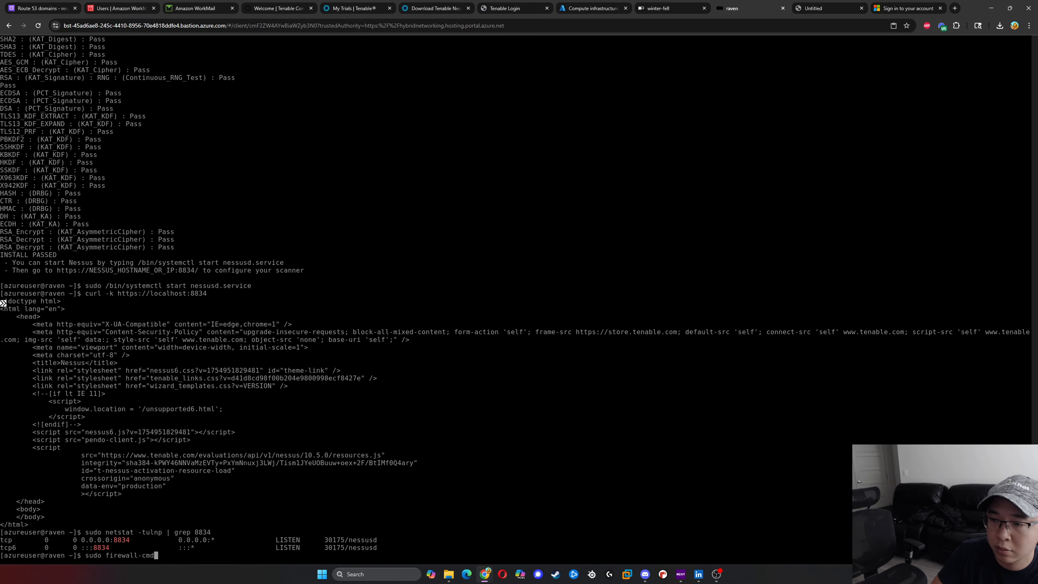
{"action": "type", "text": " --list port"}
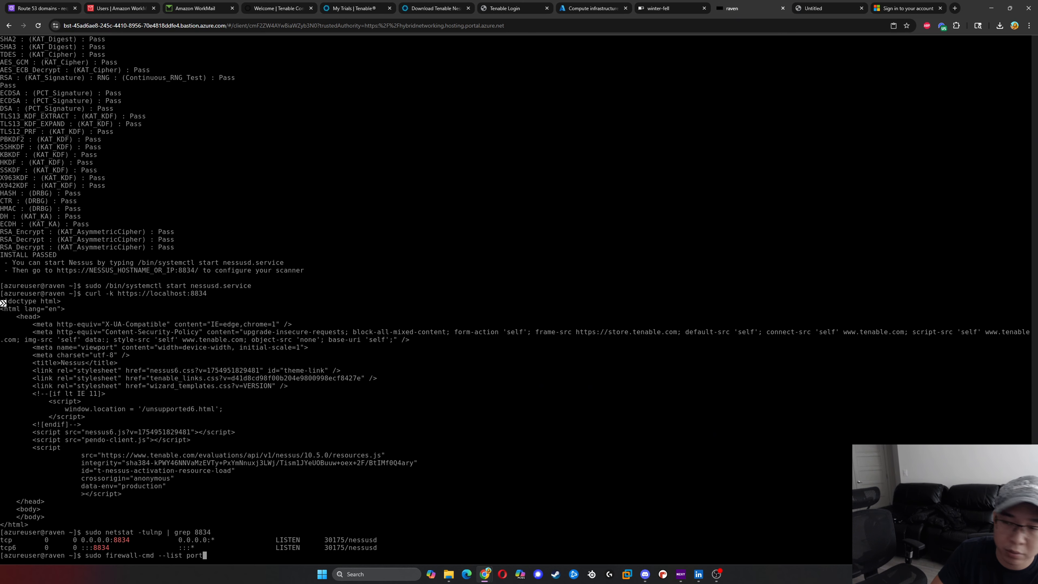
{"action": "key", "text": "BackSpace"}
{"action": "key", "text": "BackSpace"}
{"action": "key", "text": "BackSpace"}
{"action": "key", "text": "BackSpace"}
{"action": "key", "text": "BackSpace"}
{"action": "type", "text": "t-ports"}
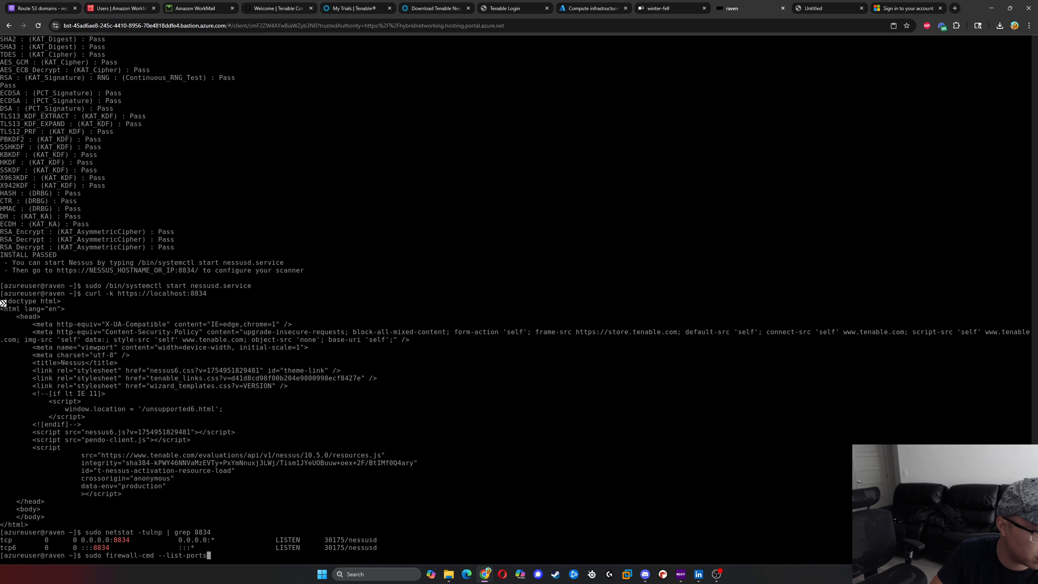
{"action": "key", "text": "Return"}
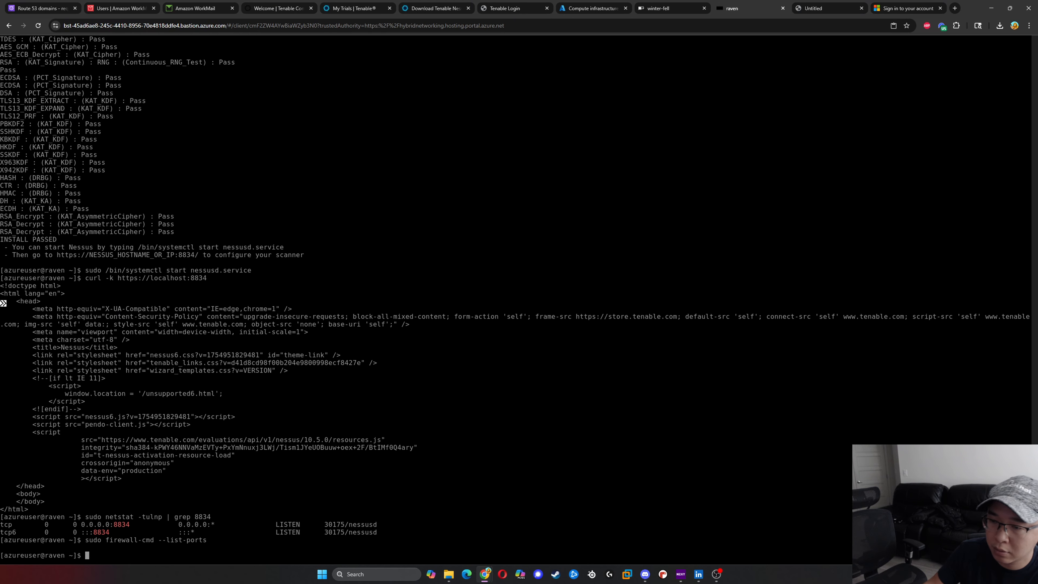
- Permanently open the Nessus port in raven's firewall by running sudo firewall-cmd --permanent --add-port=8834/tcp
{"action": "type", "text": "sudo"}
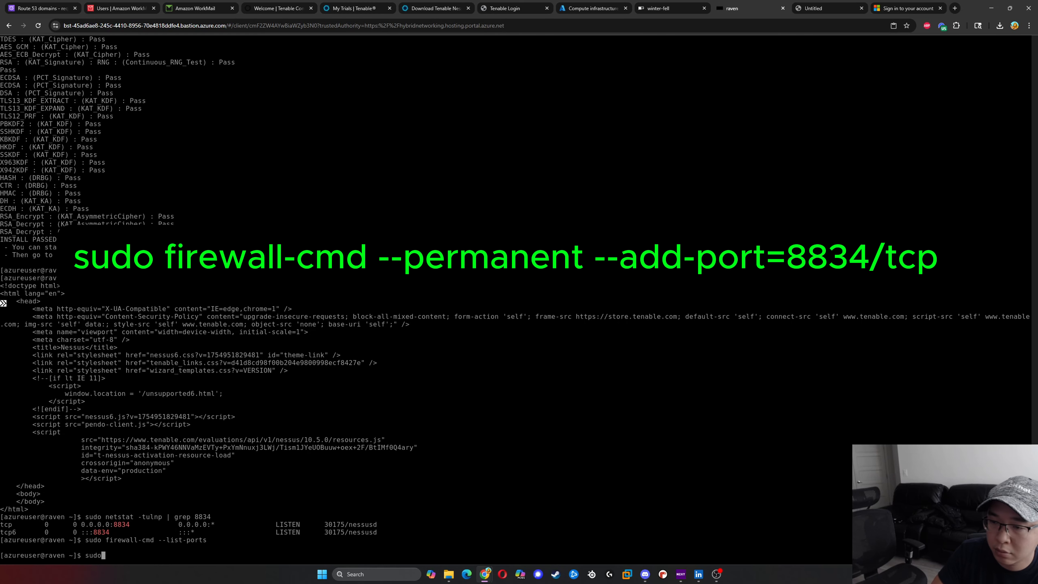
{"action": "type", "text": " firewall"}
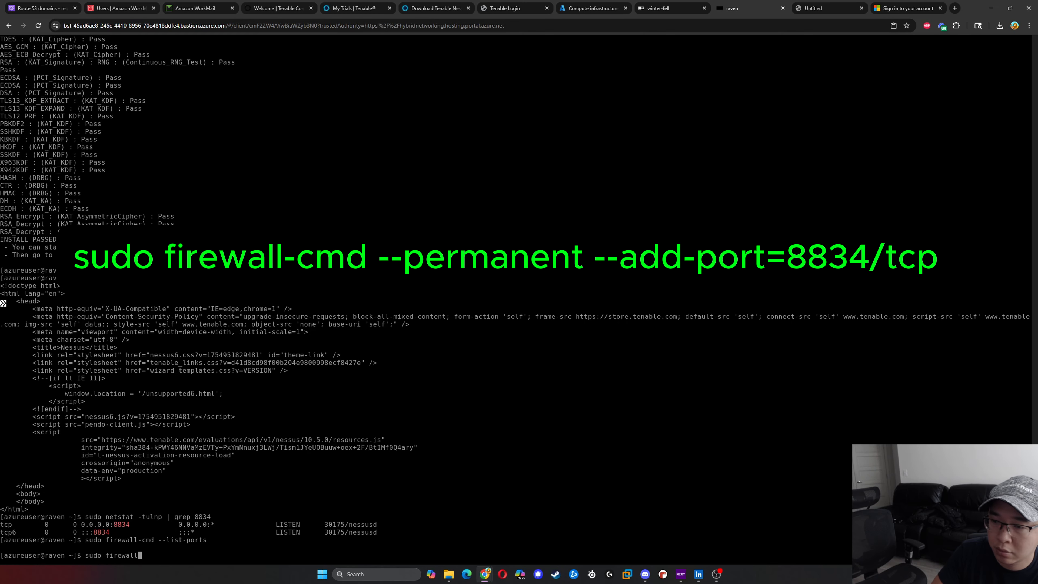
{"action": "type", "text": "-cmd"}
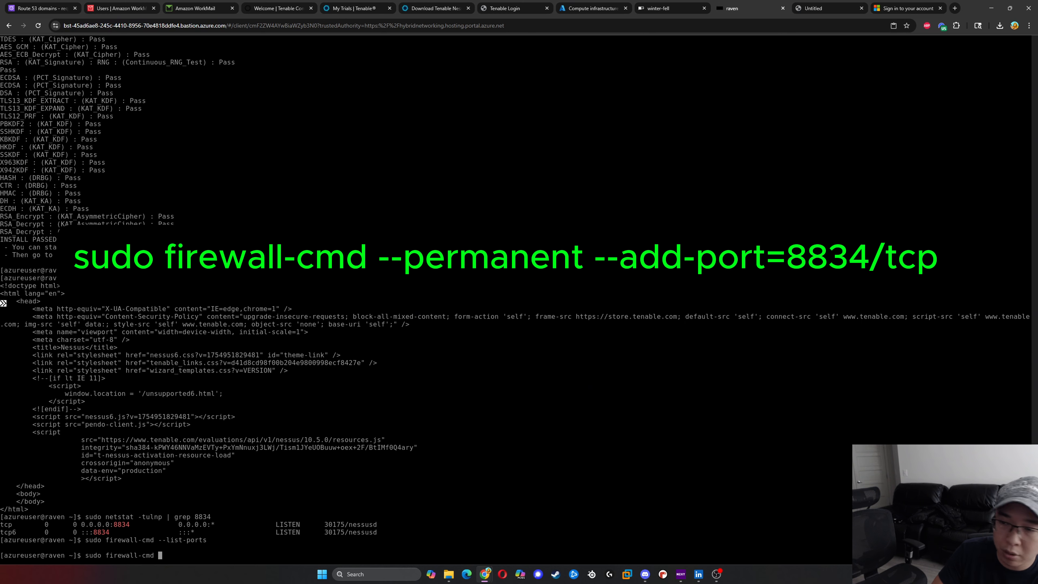
{"action": "type", "text": " --permanent"}
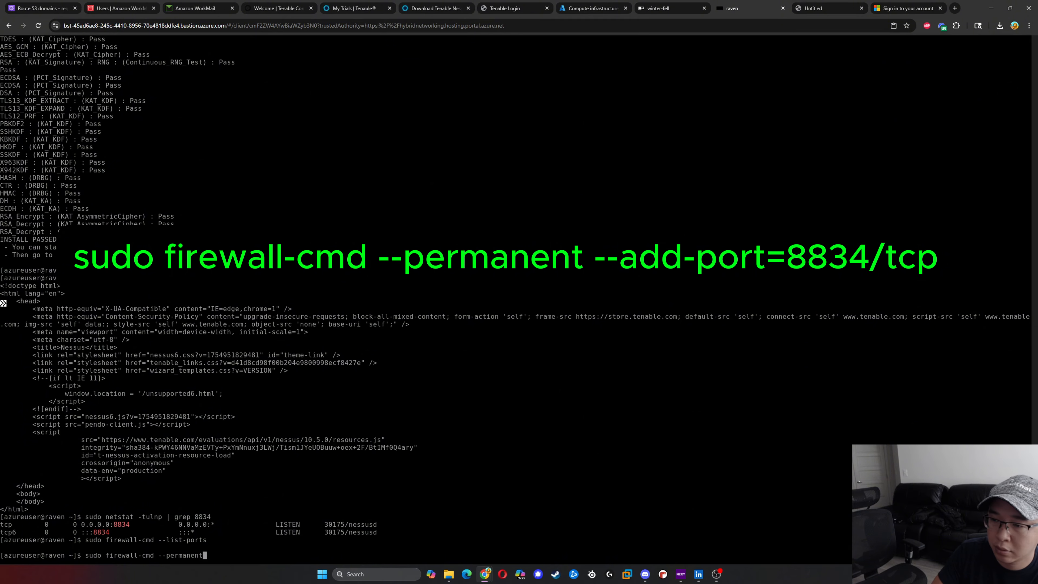
{"action": "type", "text": " --add"}
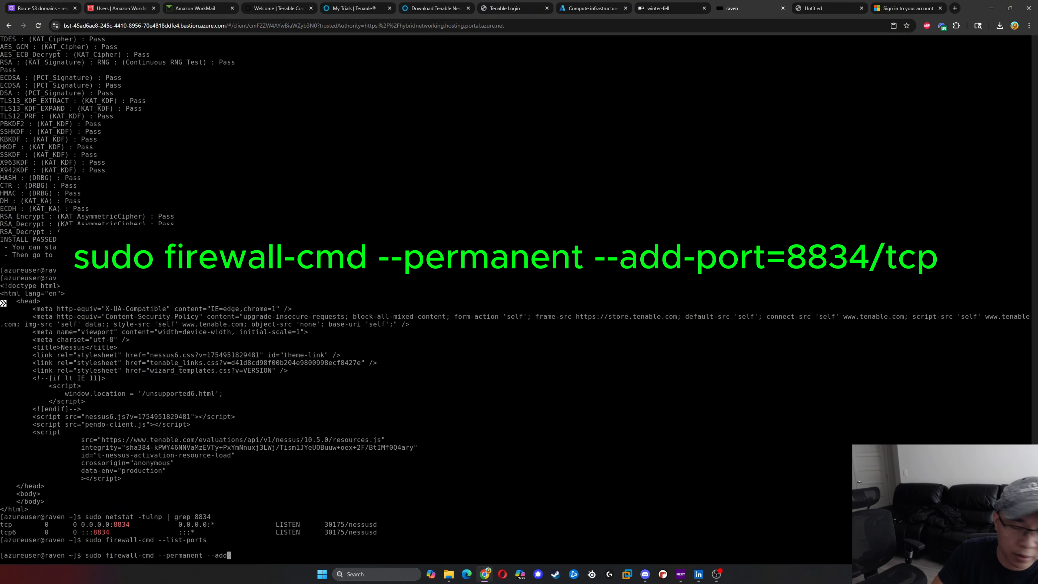
{"action": "type", "text": "-port"}
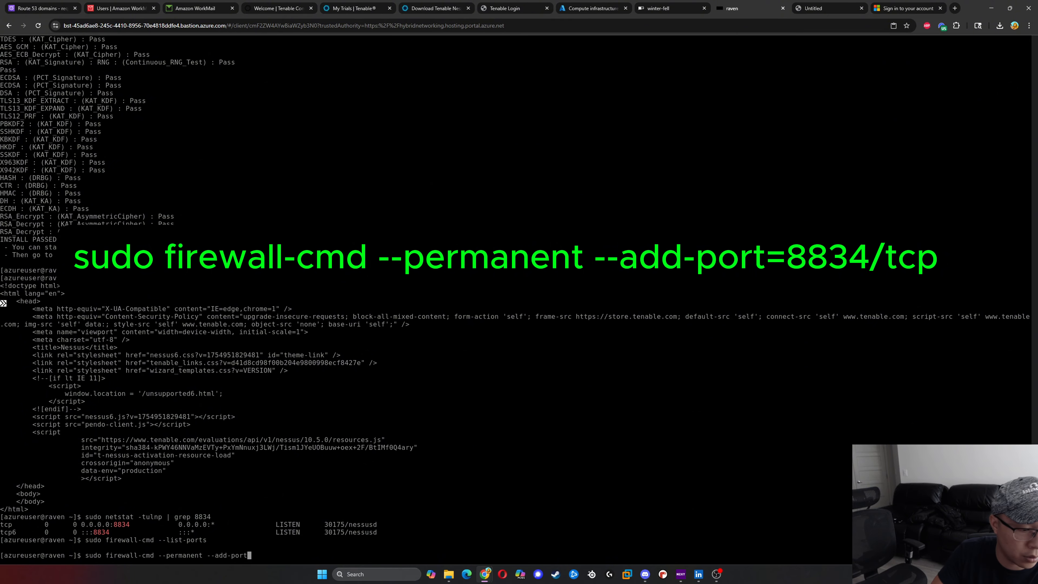
{"action": "type", "text": "-8834"}
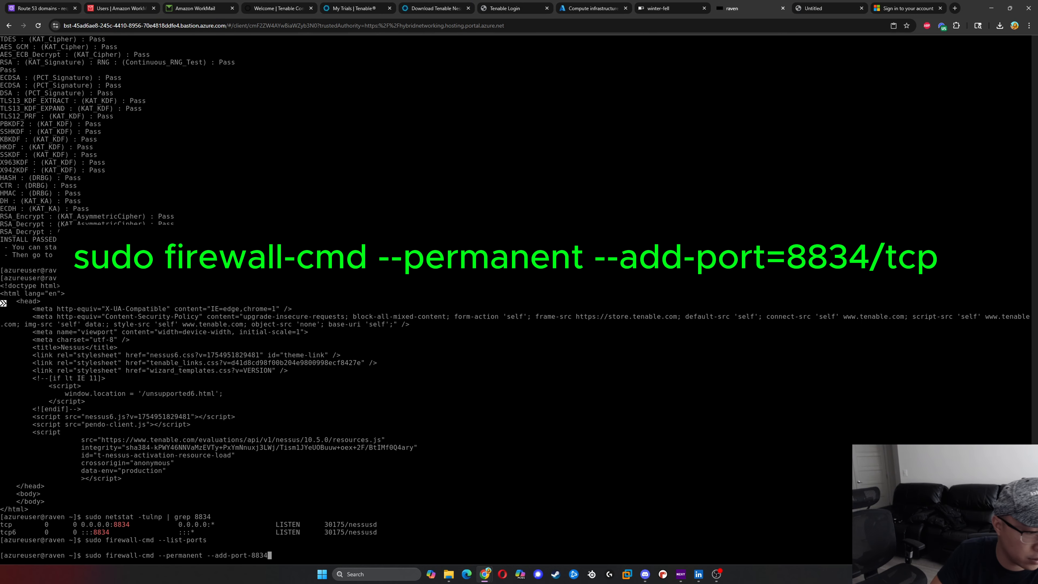
{"action": "key", "text": "BackSpace"}
{"action": "key", "text": "BackSpace"}
{"action": "key", "text": "BackSpace"}
{"action": "key", "text": "BackSpace"}
{"action": "key", "text": "BackSpace"}
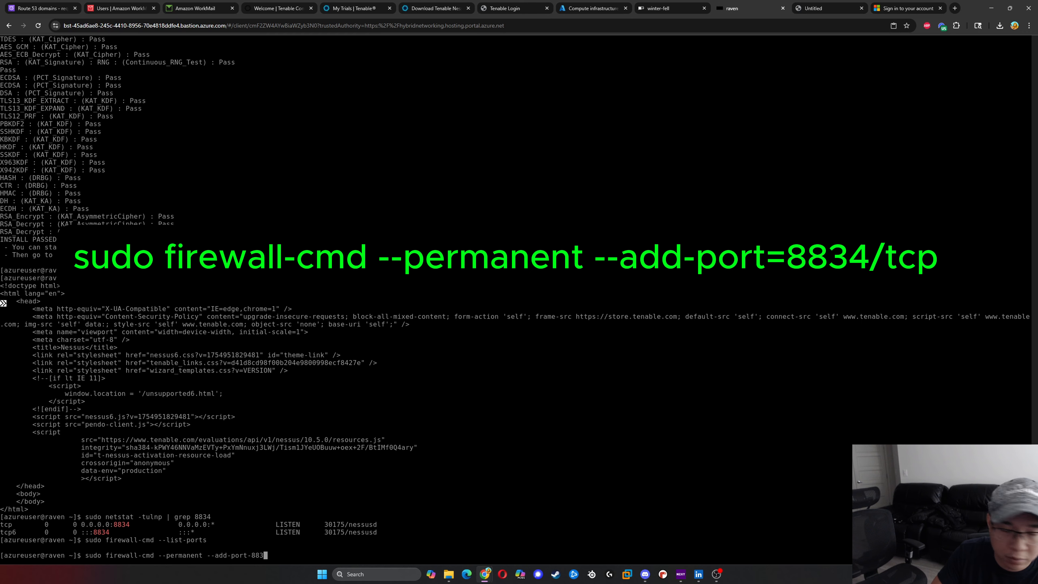
{"action": "type", "text": "="}
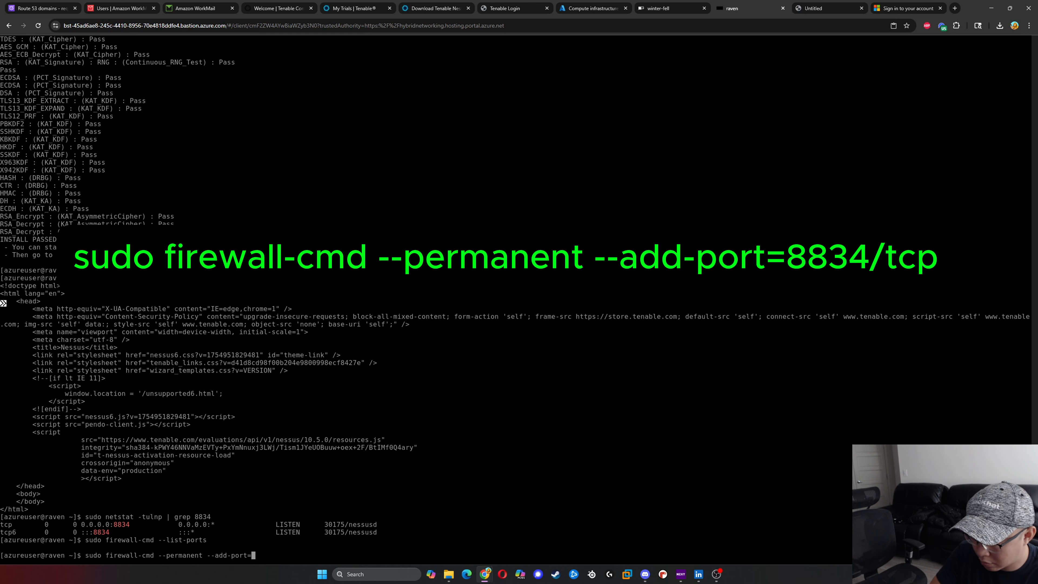
{"action": "type", "text": "8834"}
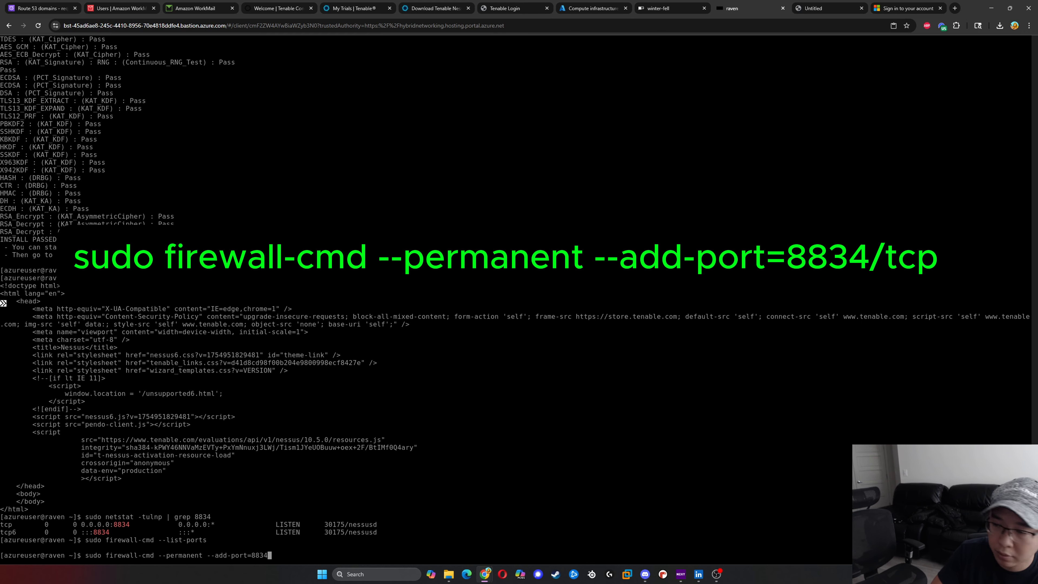
{"action": "type", "text": "/tcp"}
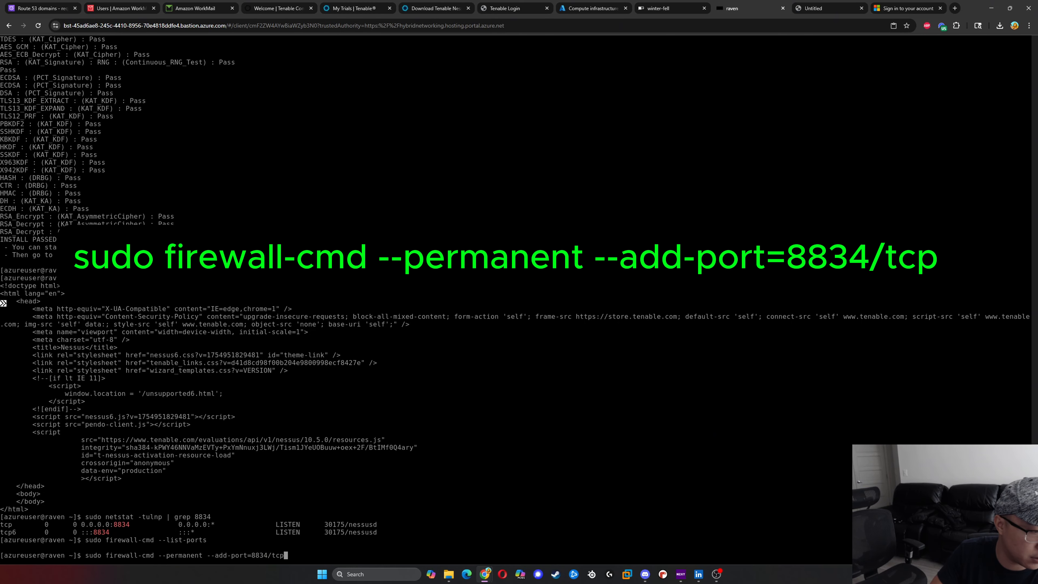
{"action": "key", "text": "Return"}
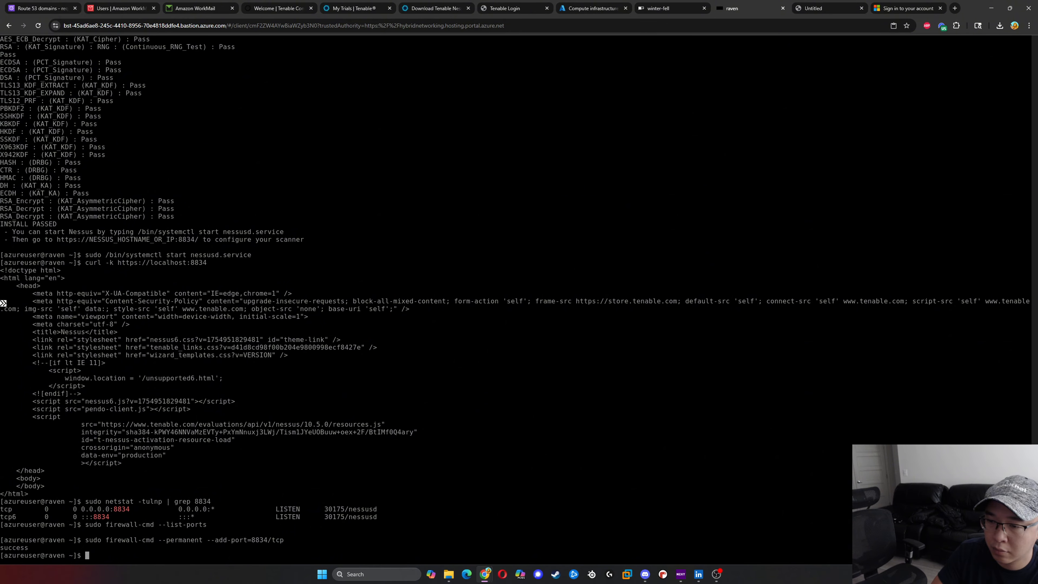
- Reload raven's firewall rules by running sudo firewall-cmd --reload, correcting the misspelled command name
{"action": "type", "text": "sudo firer"}
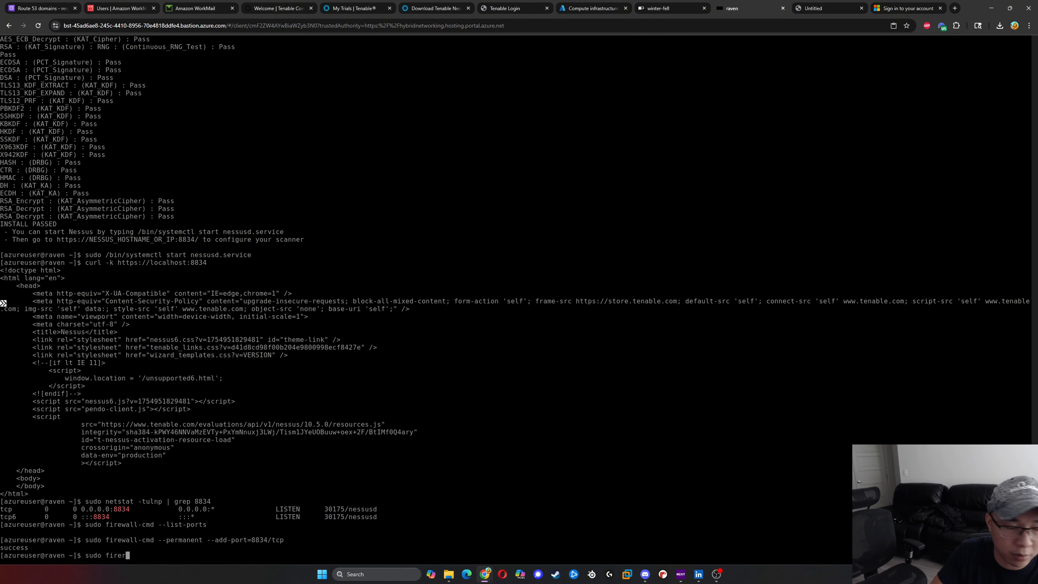
{"action": "type", "text": "wall-cmd"}
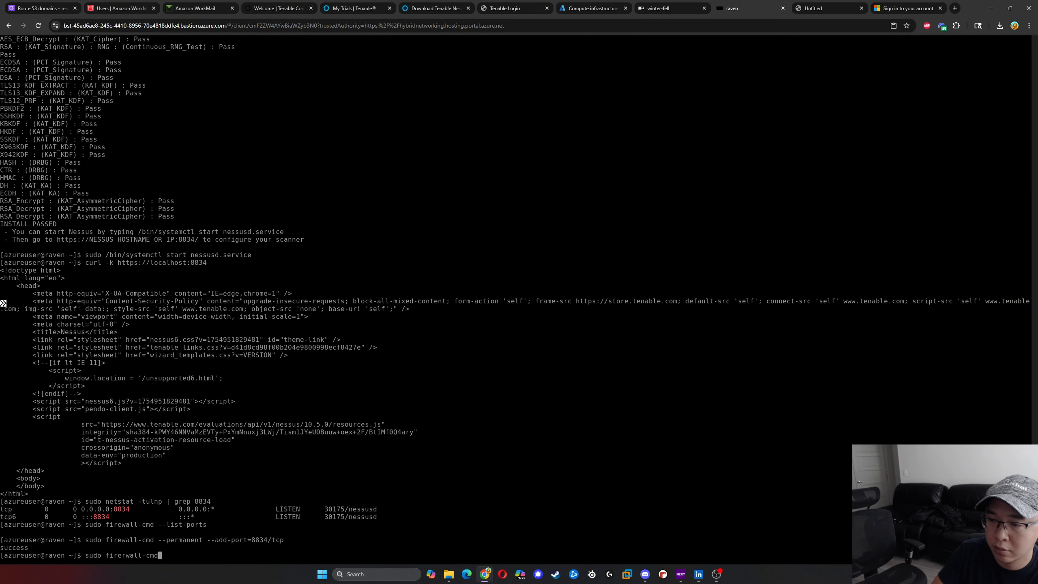
{"action": "type", "text": " --reload"}
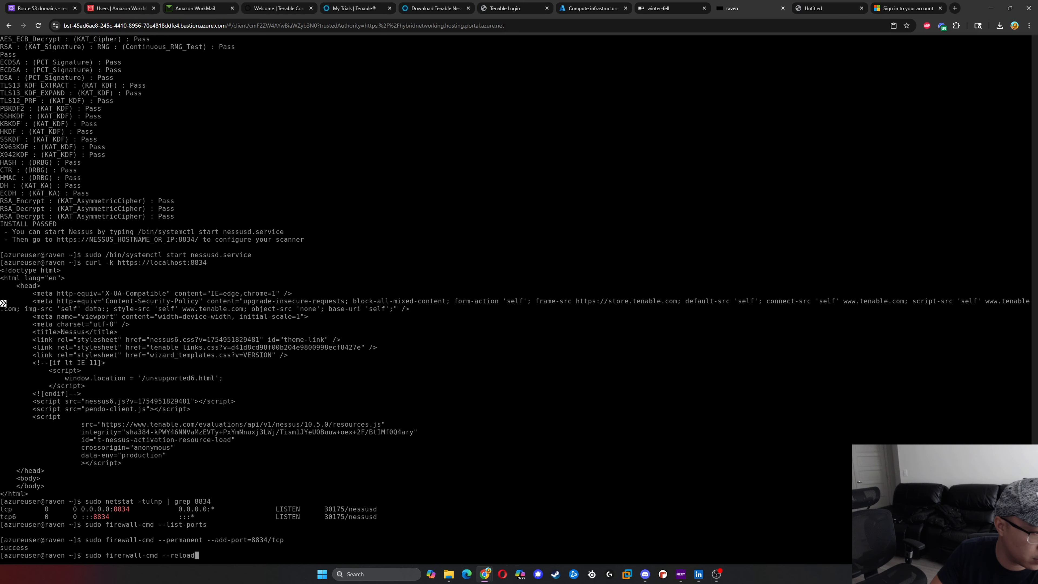
{"action": "key", "text": "Return"}
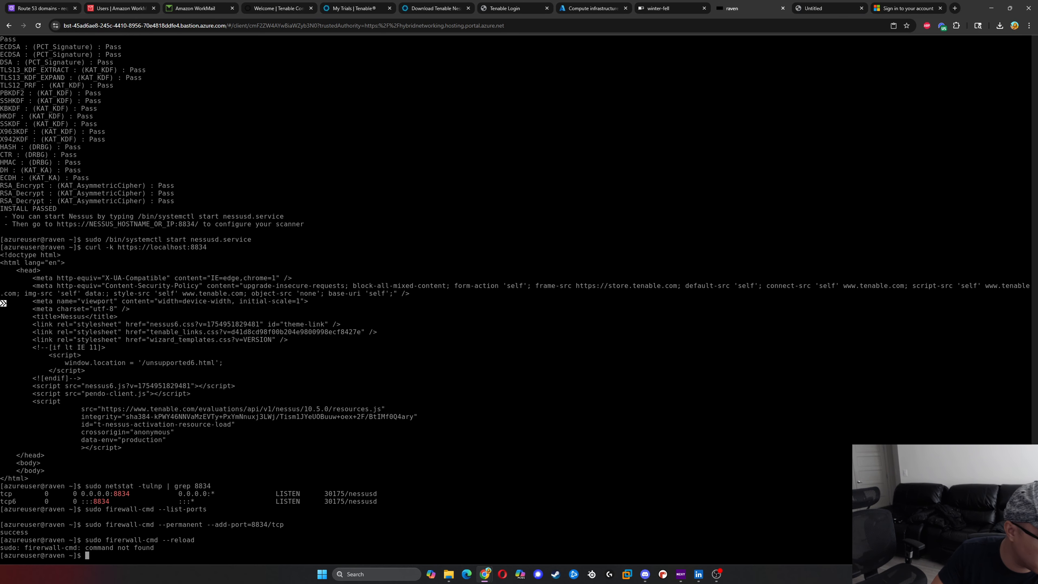
{"action": "key", "text": "Up"}
{"action": "key", "text": "Left"}
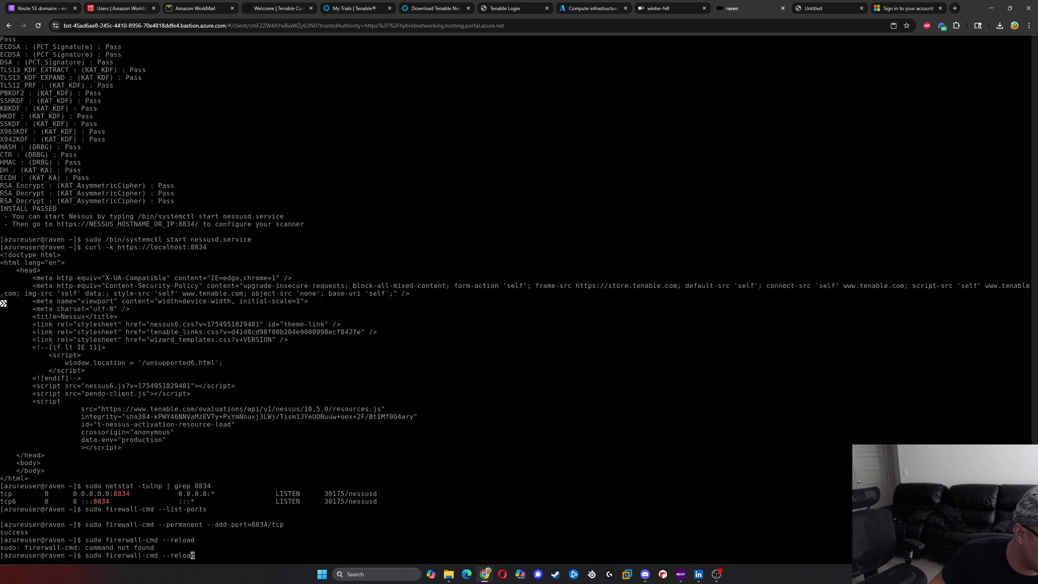
{"action": "key", "text": "Left"}
{"action": "key", "text": "Left"}
{"action": "key", "text": "Left"}
{"action": "key", "text": "Left"}
{"action": "key", "text": "Left"}
{"action": "key", "text": "Left"}
{"action": "key", "text": "Left"}
{"action": "key", "text": "Left"}
{"action": "key", "text": "Left"}
{"action": "key", "text": "Left"}
{"action": "key", "text": "Left"}
{"action": "key", "text": "Left"}
{"action": "key", "text": "Left"}
{"action": "key", "text": "Left"}
{"action": "key", "text": "Left"}
{"action": "key", "text": "Left"}
{"action": "key", "text": "Left"}
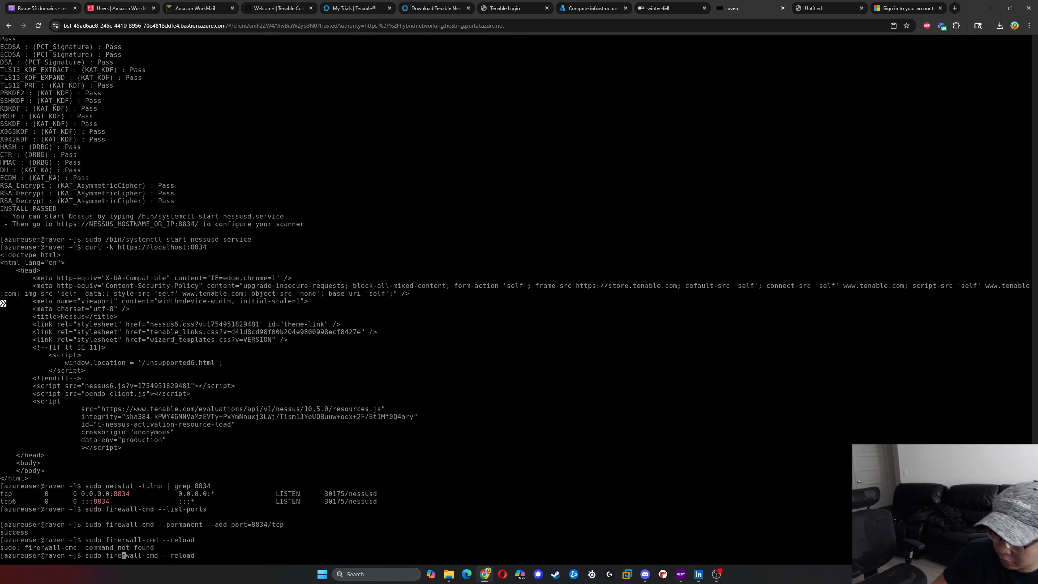
{"action": "key", "text": "Delete"}
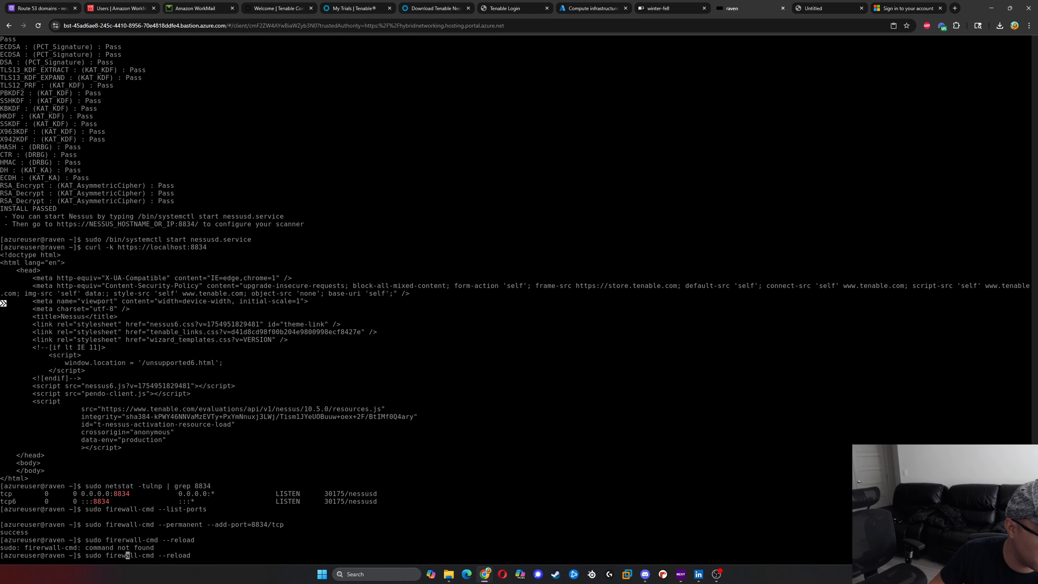
{"action": "key", "text": "Return"}
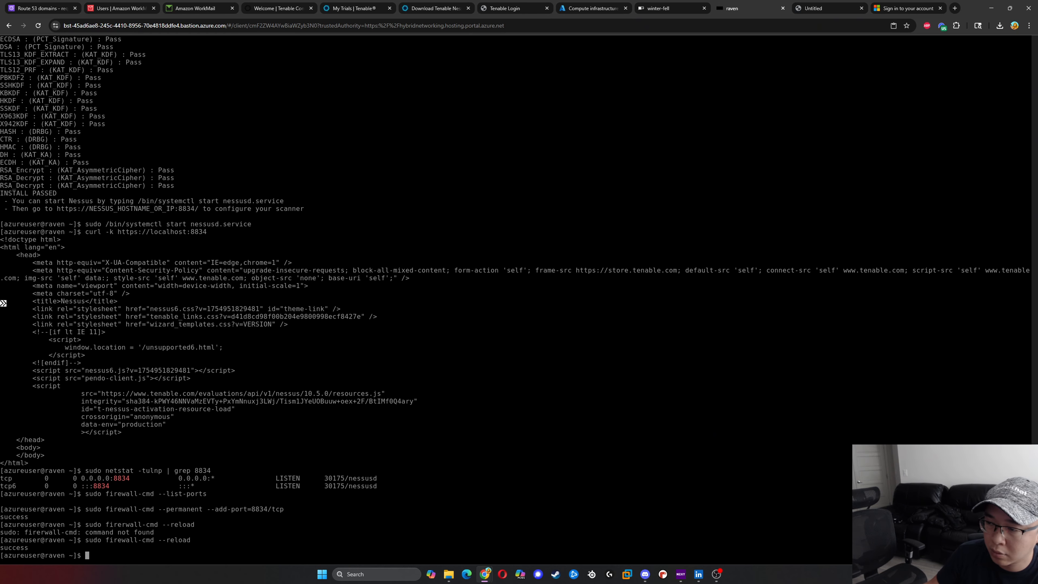
{"action": "right_click", "coordinate": [269, 545]}
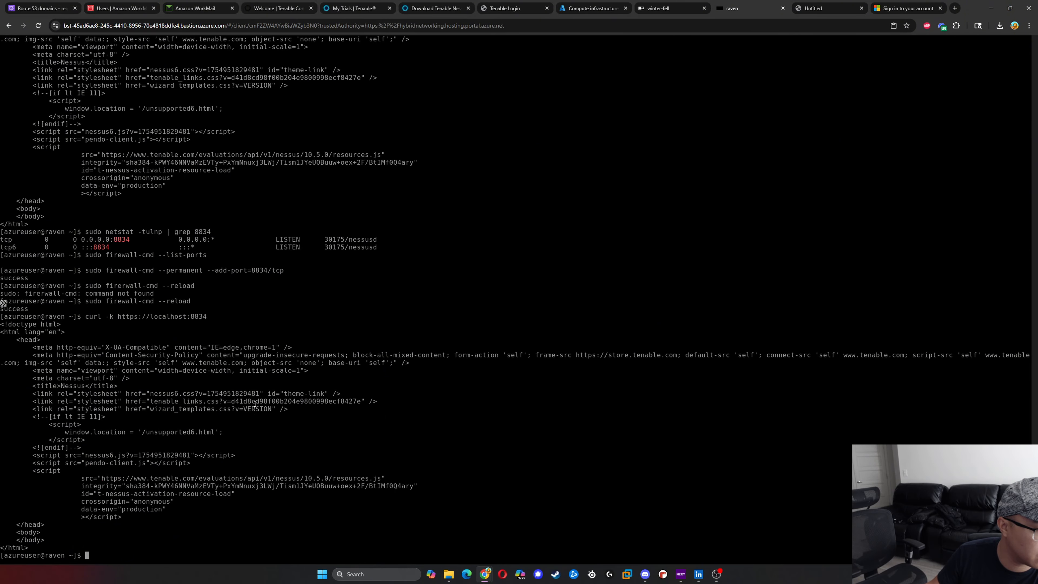
{"action": "left_click", "coordinate": [639, 6]}
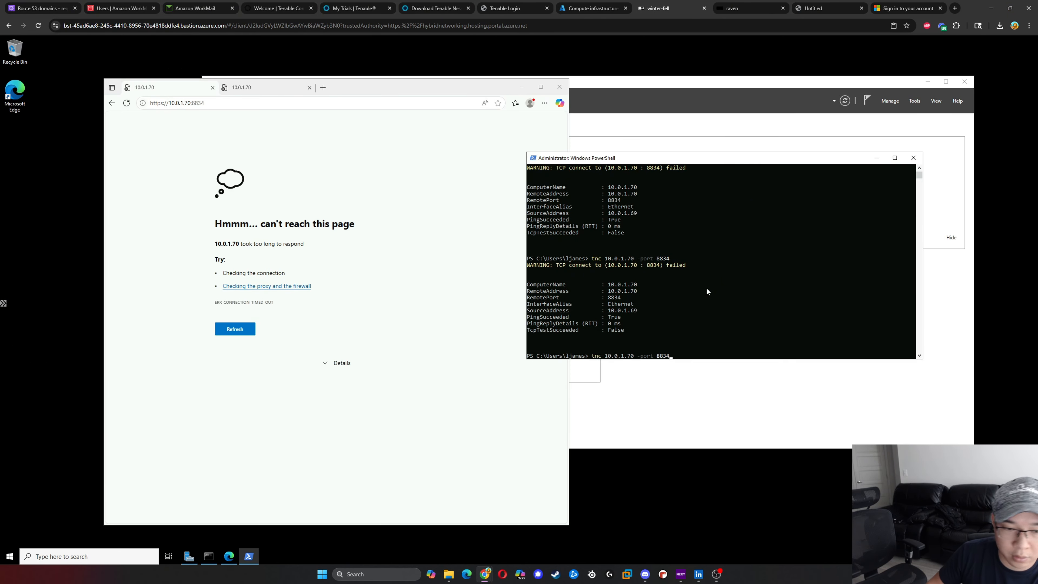
{"action": "key", "text": "Return"}
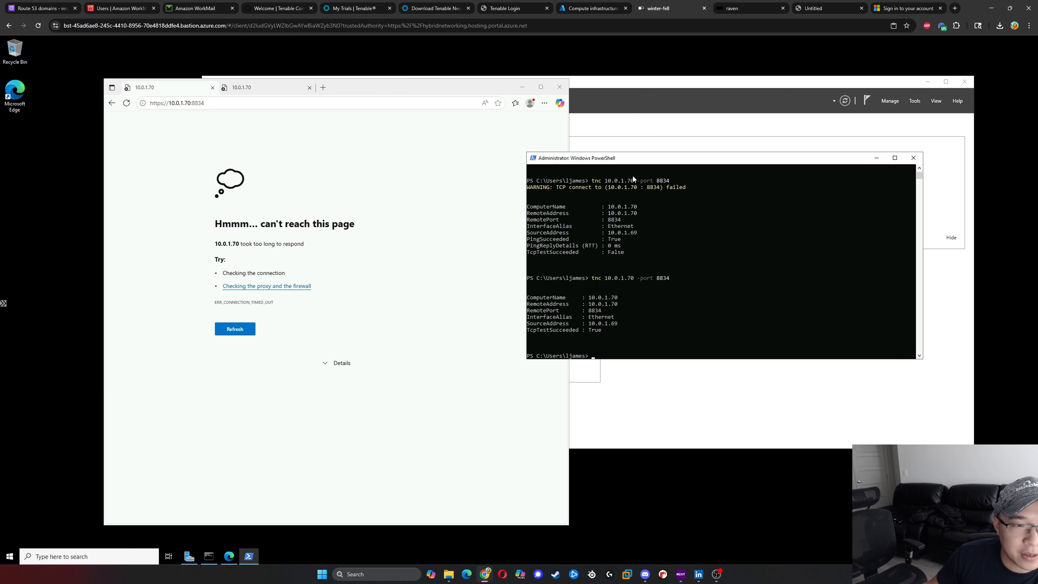
{"action": "left_click_drag", "start_coordinate": [654, 160], "coordinate": [590, 158]}
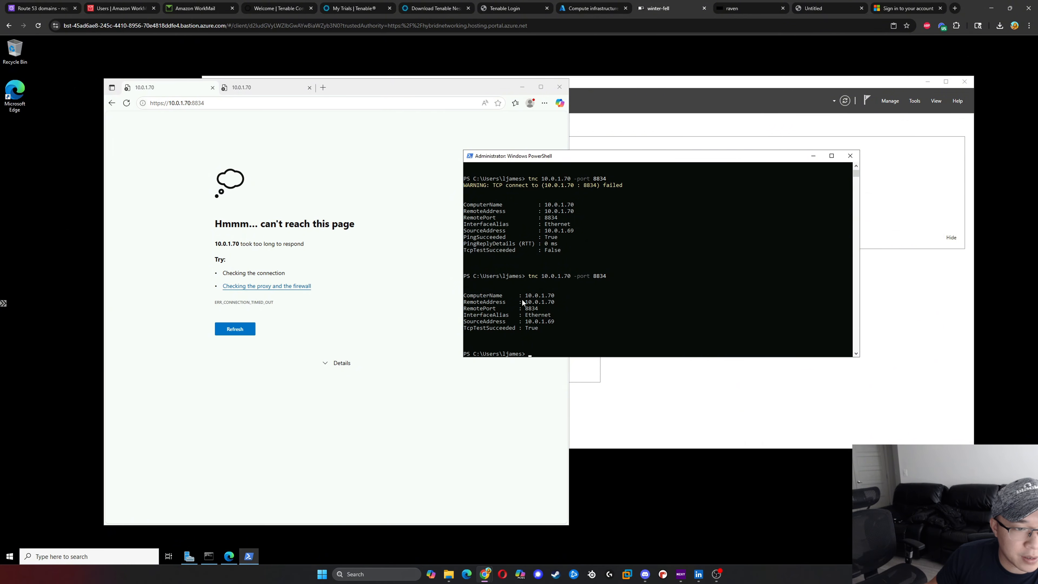
{"action": "left_click", "coordinate": [309, 87]}
{"action": "left_click", "coordinate": [127, 103]}
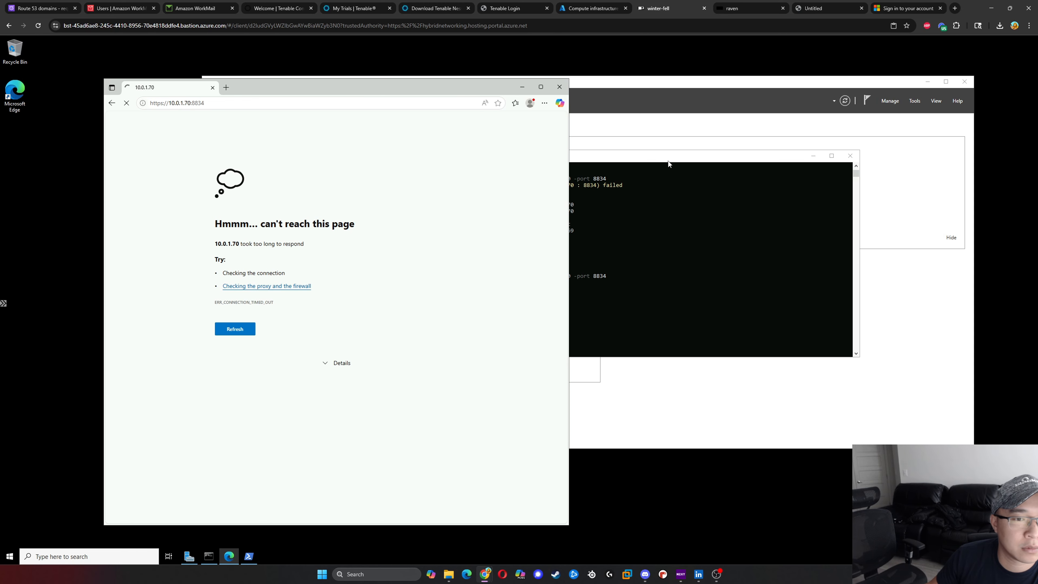
{"action": "left_click_drag", "start_coordinate": [675, 158], "coordinate": [744, 153]}
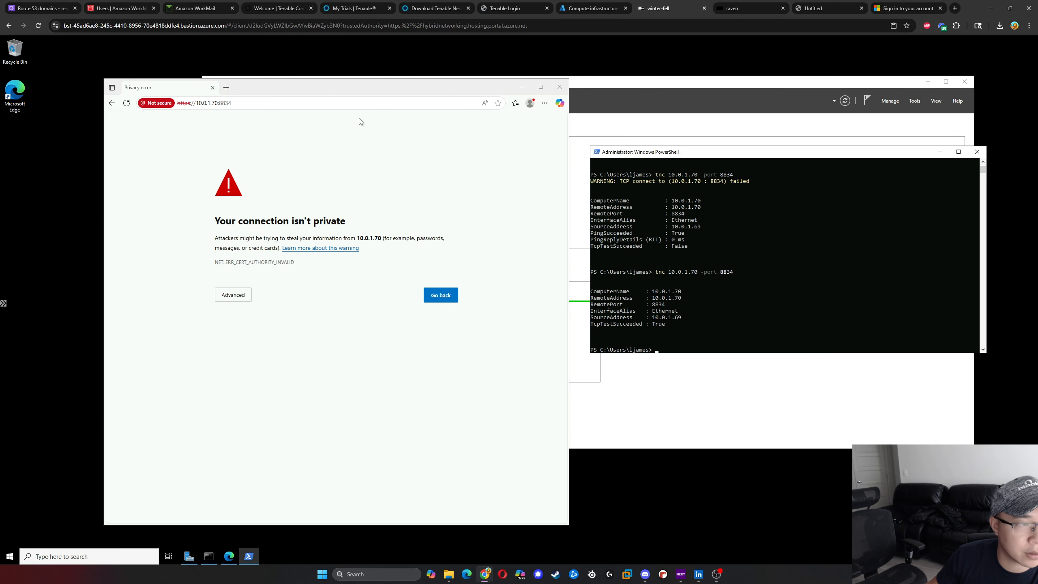
- Move the Edge window toward the middle of the winter-fell desktop and bring the draw.io network diagram window in front of it
{"action": "left_click_drag", "start_coordinate": [385, 90], "coordinate": [552, 90]}
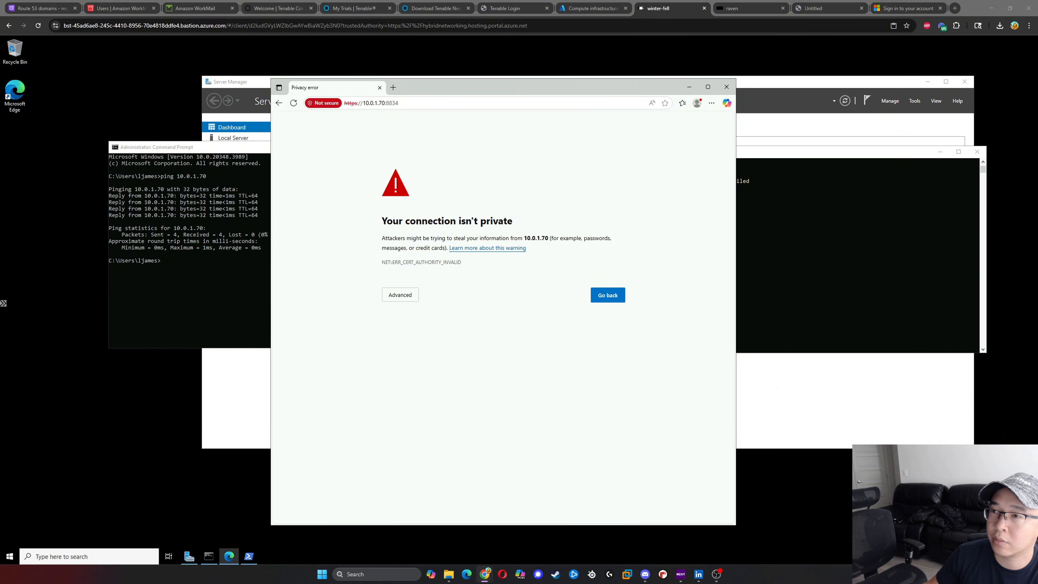
{"action": "left_click_drag", "start_coordinate": [1037, 60], "coordinate": [348, 59]}
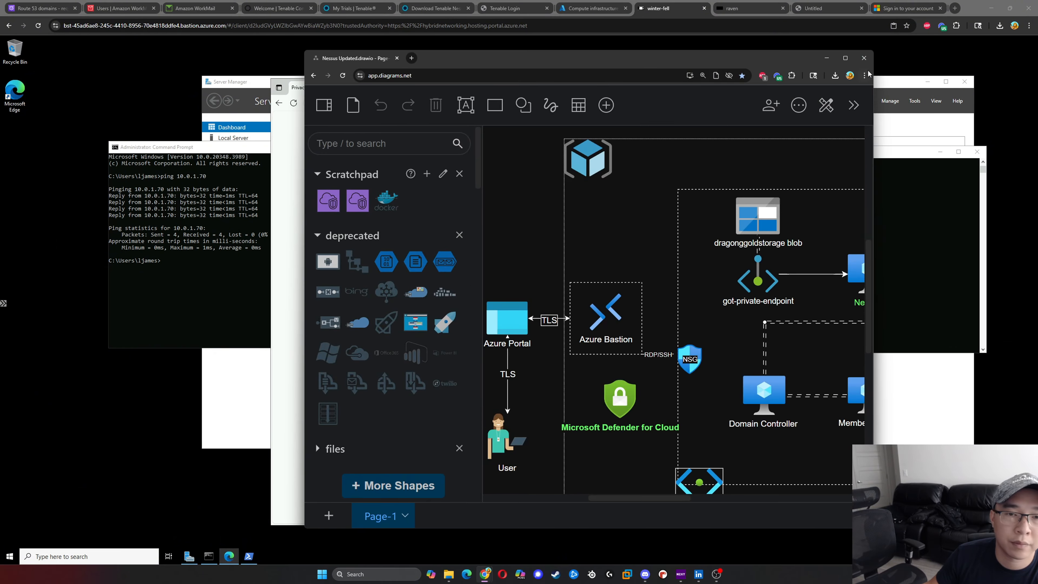
- Maximize the draw.io network diagram, examine where the Nessus VM sits in the private subnet, and minimize the diagram window again
{"action": "left_click", "coordinate": [846, 60]}
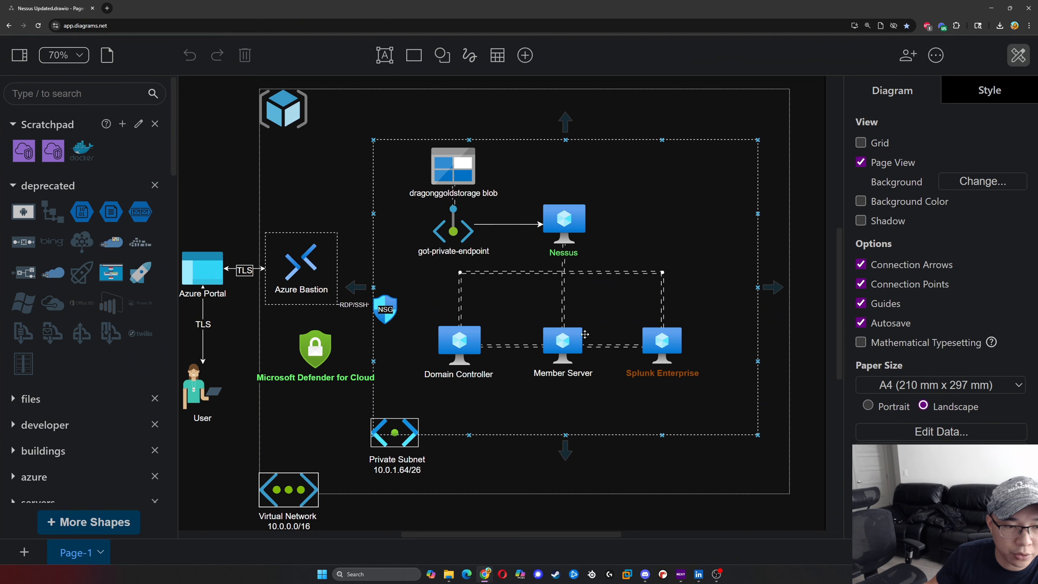
{"action": "left_click", "coordinate": [676, 395]}
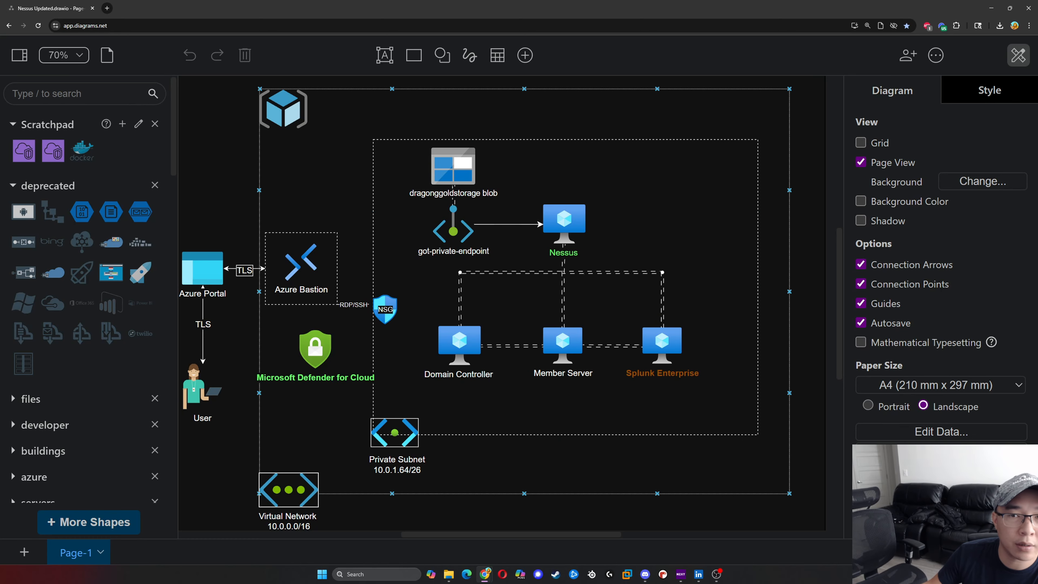
{"action": "left_click", "coordinate": [990, 9]}
- Proceed past the certificate warning to the unsafe 10.0.1.70 site and move the Edge window up and to the right on the winter-fell desktop
{"action": "left_click", "coordinate": [405, 295]}
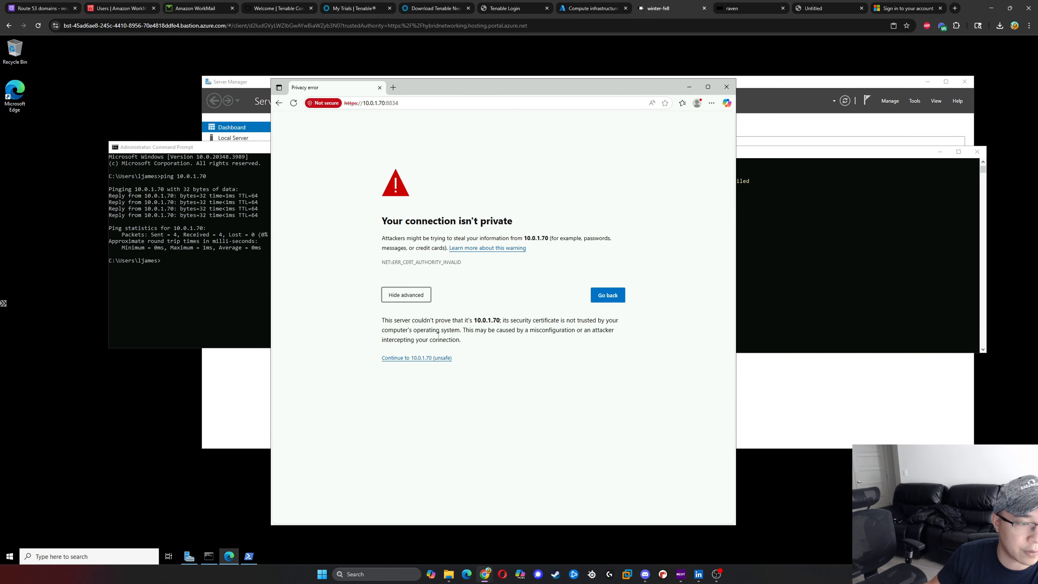
{"action": "left_click", "coordinate": [427, 358]}
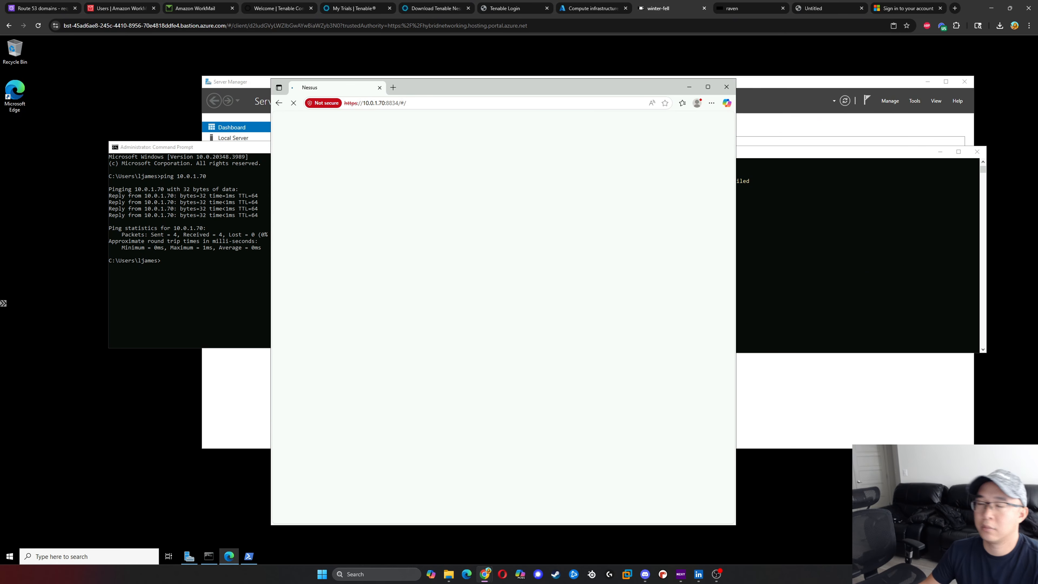
{"action": "left_click_drag", "start_coordinate": [554, 93], "coordinate": [688, 78]}
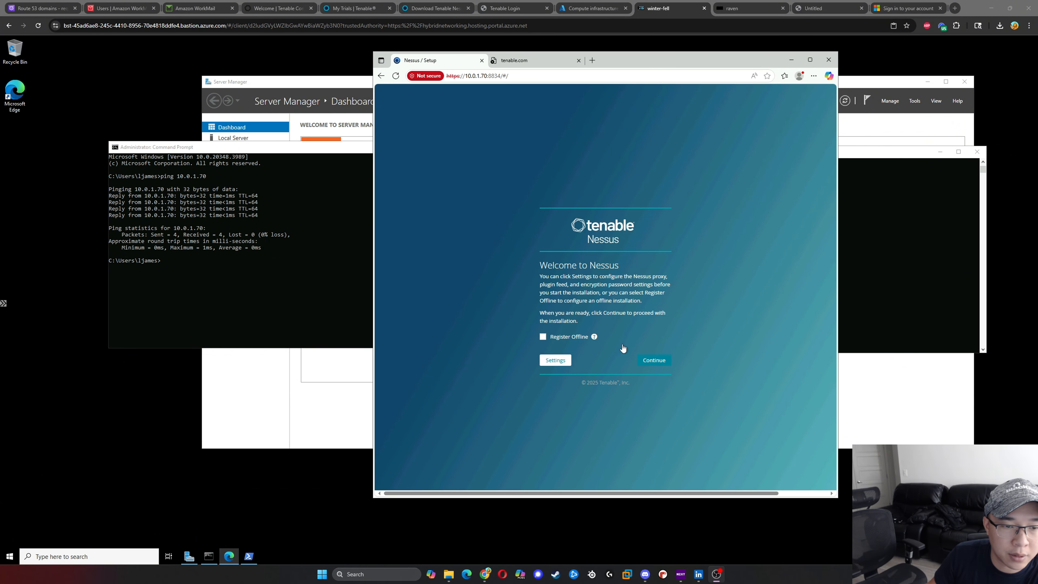
- Continue through the Nessus welcome page without offline registration and choose Nessus Expert as the product to deploy
{"action": "left_click", "coordinate": [650, 362]}
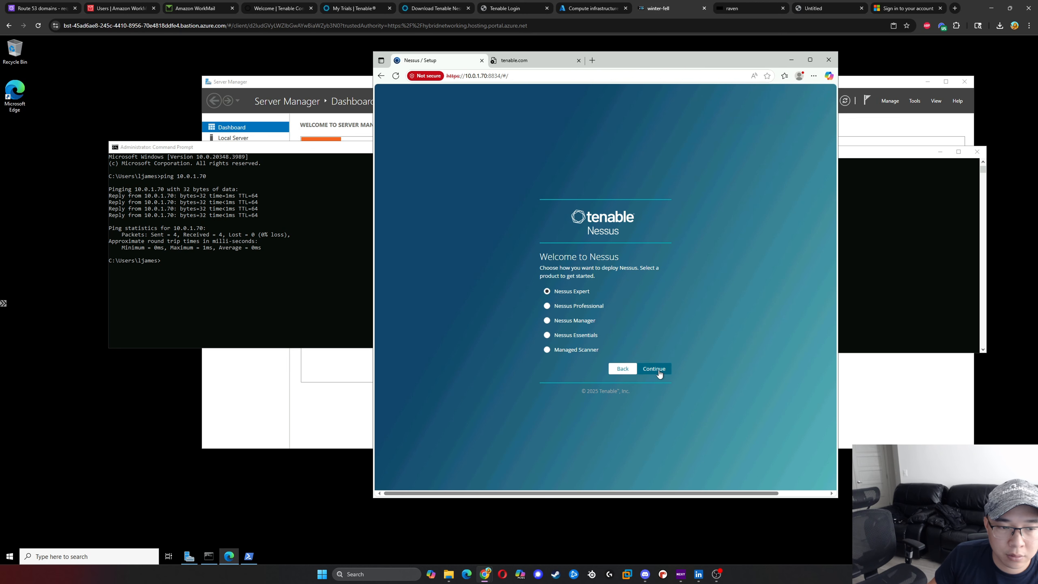
{"action": "mouse_move", "coordinate": [597, 292]}
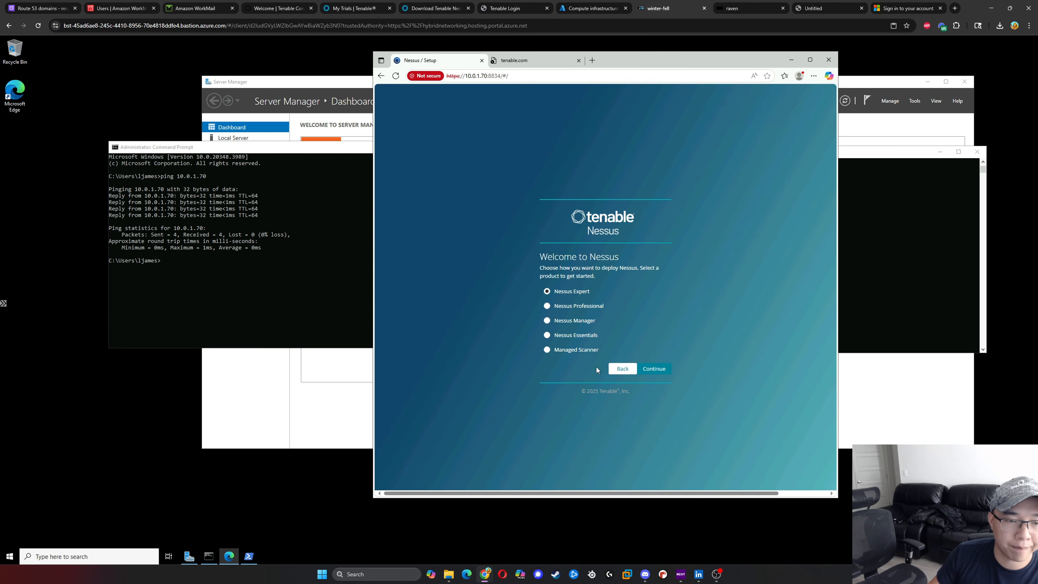
{"action": "left_click", "coordinate": [654, 369]}
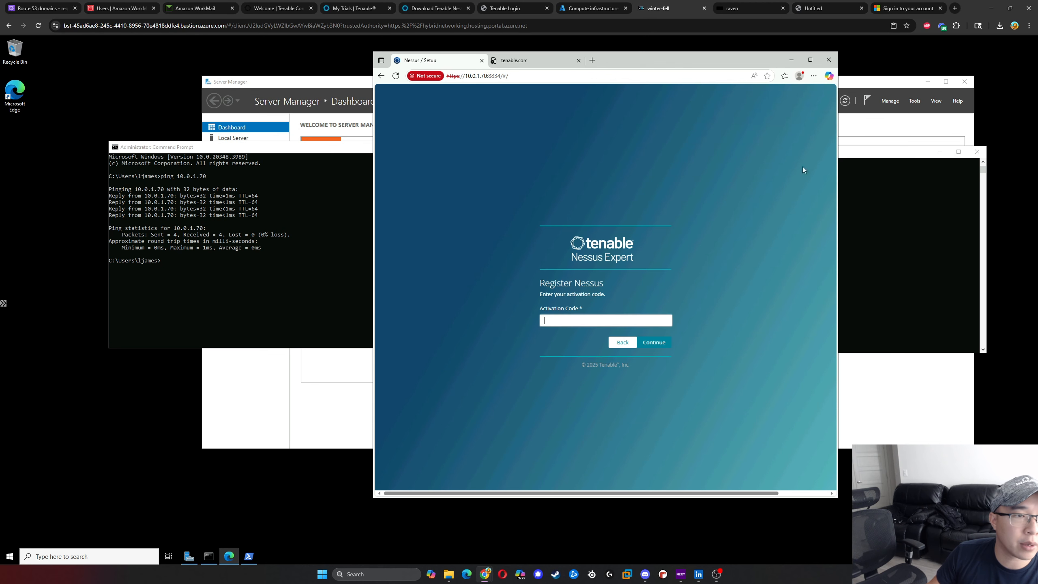
- Copy the activation code of the Nessus Expert trial from the My Trials page of the Tenable account
{"action": "left_click", "coordinate": [440, 8]}
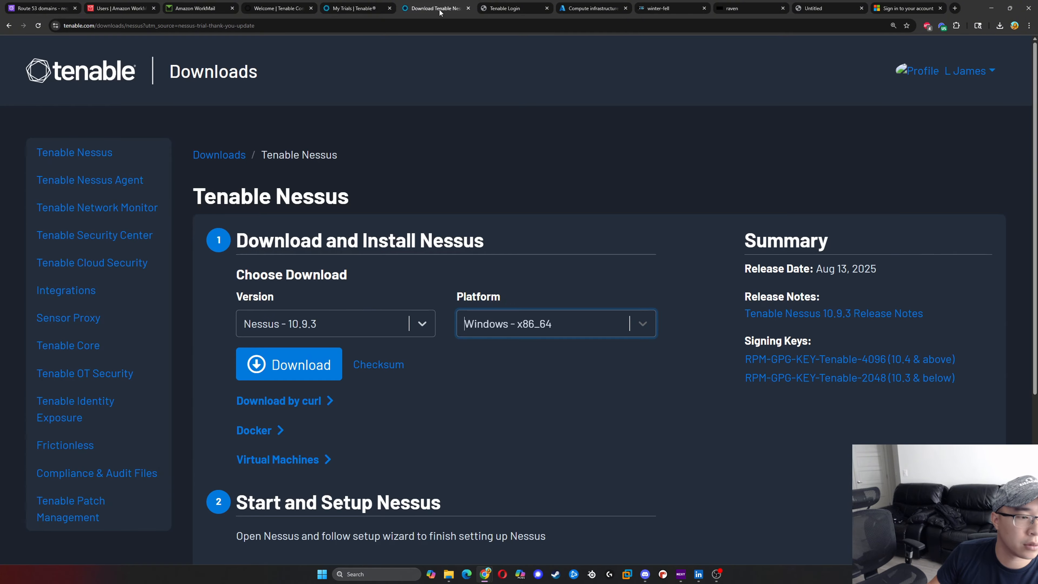
{"action": "left_click", "coordinate": [368, 5]}
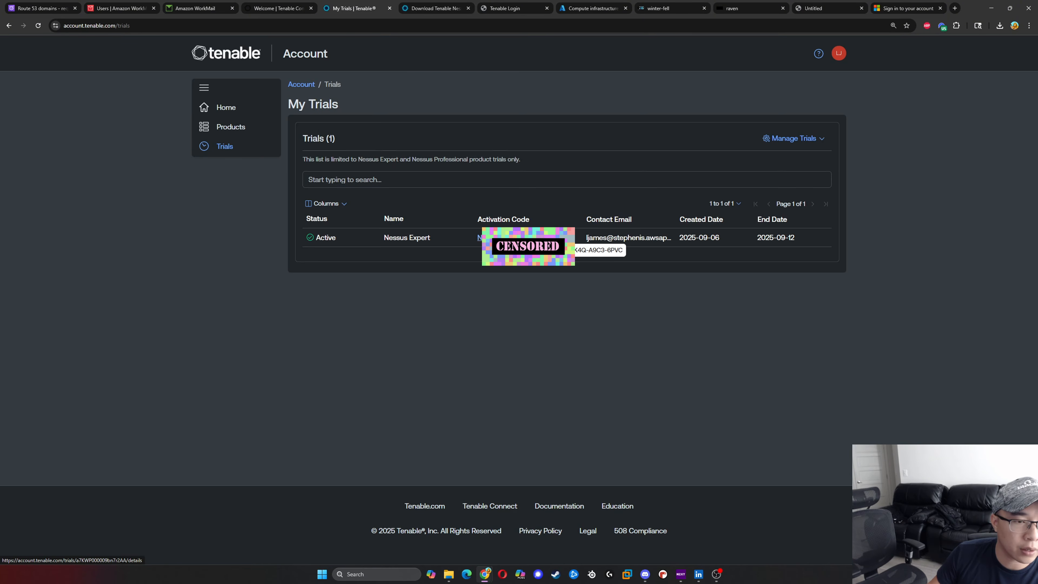
{"action": "right_click", "coordinate": [542, 240]}
{"action": "left_click", "coordinate": [513, 279]}
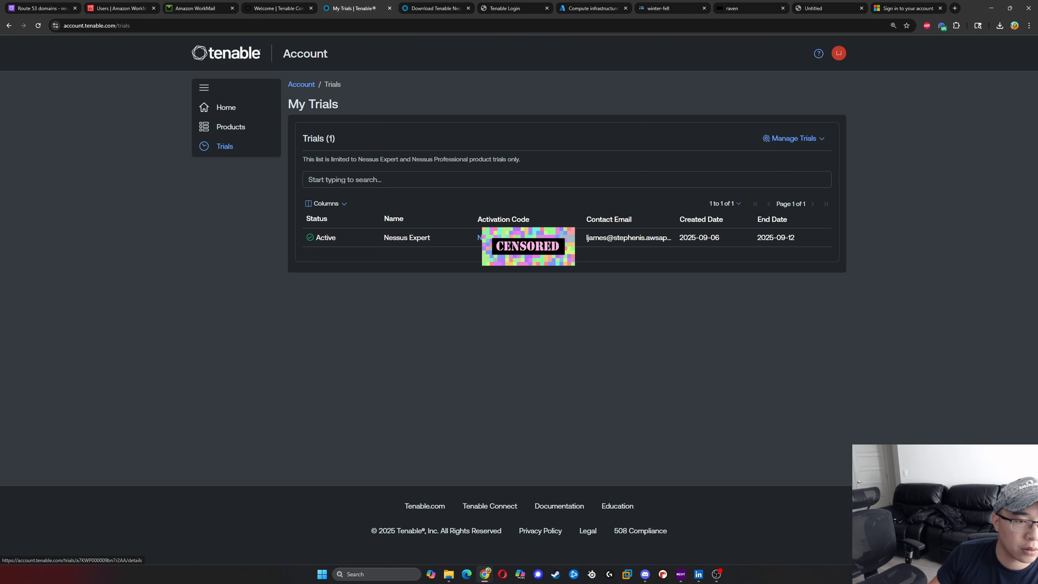
{"action": "left_click_drag", "start_coordinate": [572, 245], "coordinate": [477, 239]}
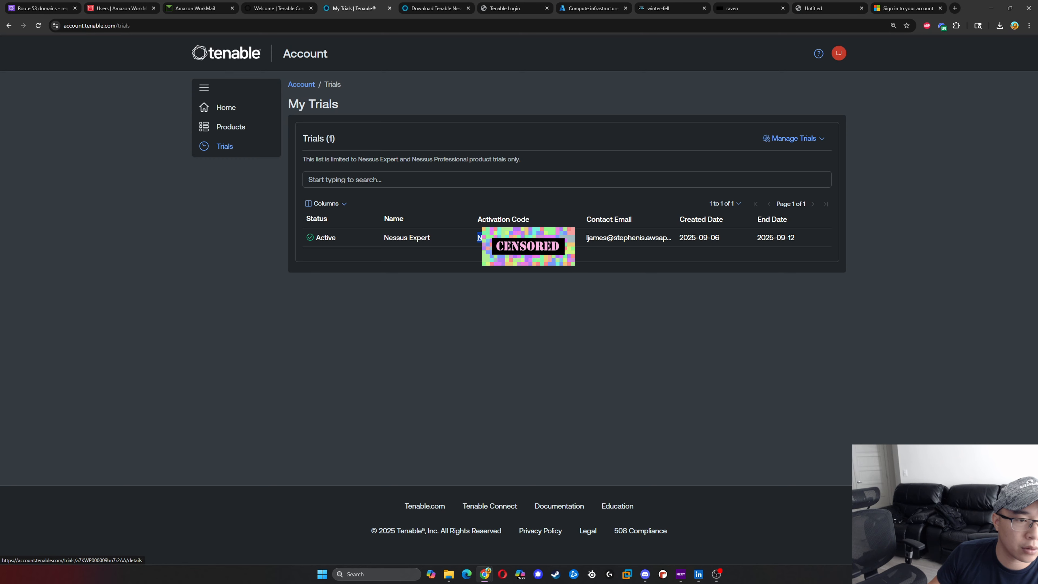
{"action": "right_click", "coordinate": [487, 238]}
{"action": "left_click", "coordinate": [516, 318]}
- Return to the winter-fell session, paste the activation code into the Register Nessus form and continue
{"action": "left_click", "coordinate": [752, 11]}
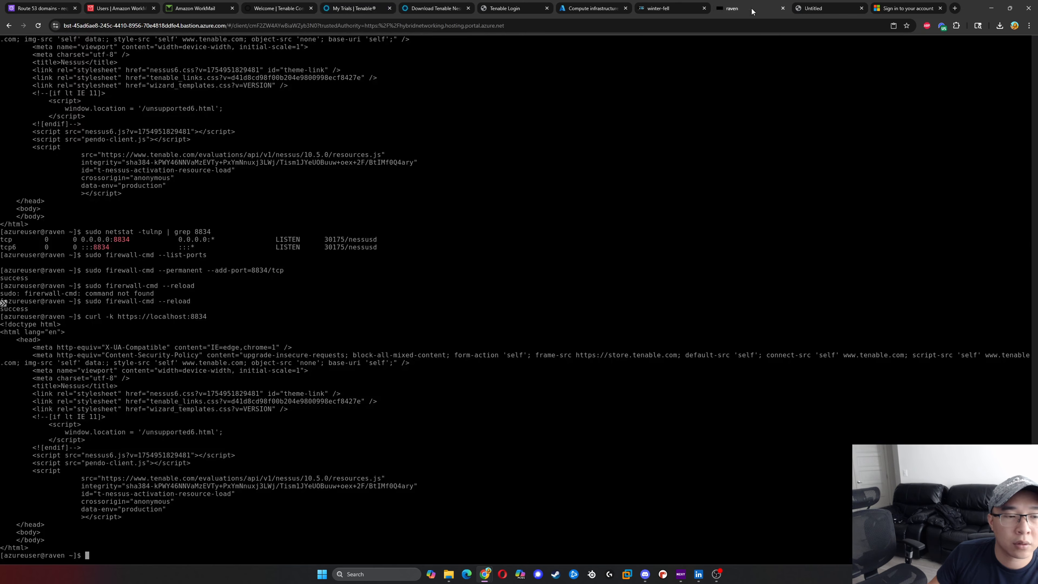
{"action": "left_click", "coordinate": [793, 8]}
{"action": "left_click", "coordinate": [915, 9]}
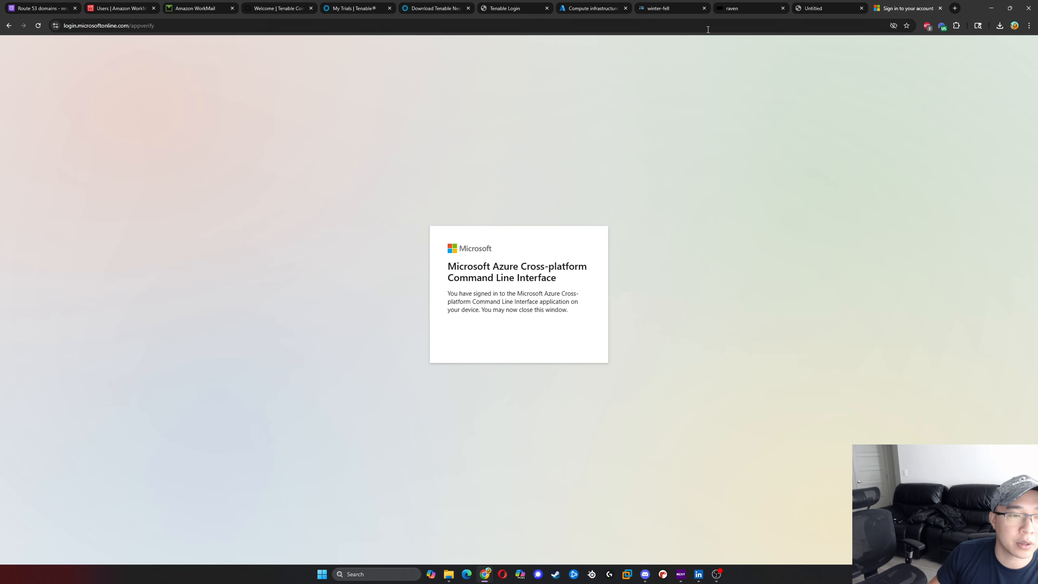
{"action": "left_click", "coordinate": [676, 11]}
{"action": "right_click", "coordinate": [630, 320]}
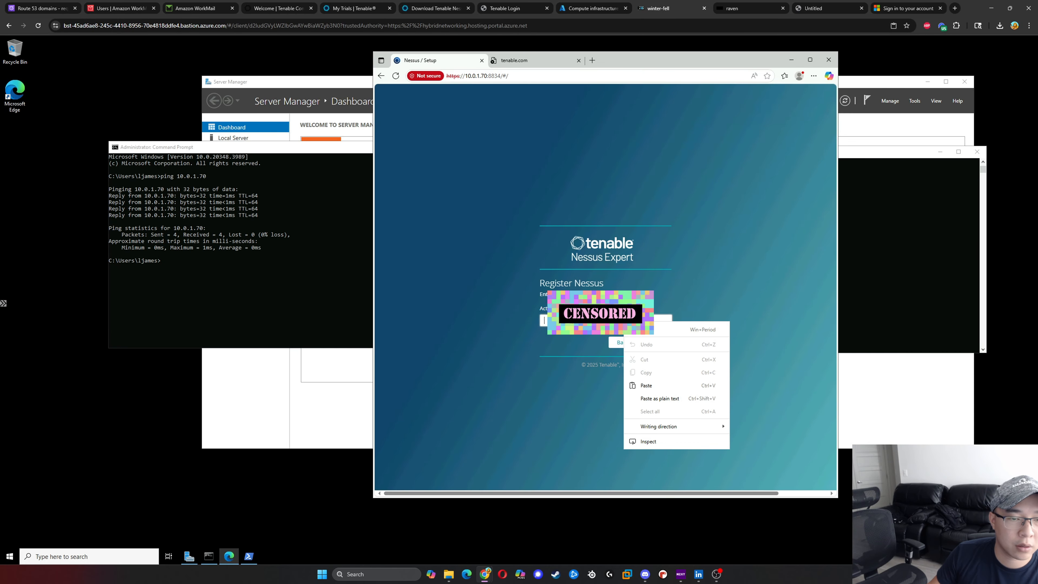
{"action": "left_click", "coordinate": [637, 386]}
{"action": "left_click", "coordinate": [647, 344]}
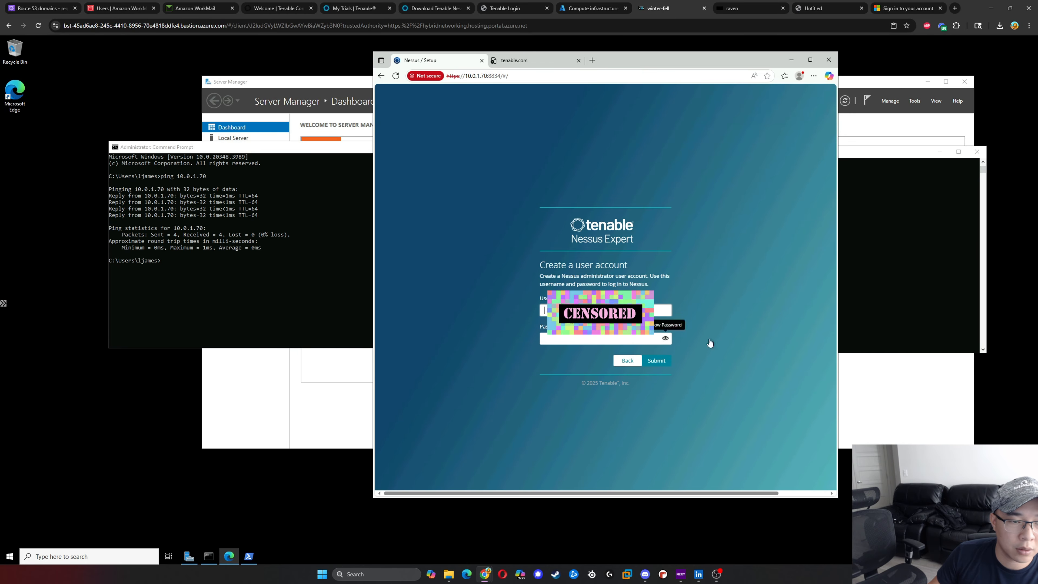
- Create the Nessus administrator account with the username admin and the account password, and submit the form
{"action": "left_click", "coordinate": [643, 310]}
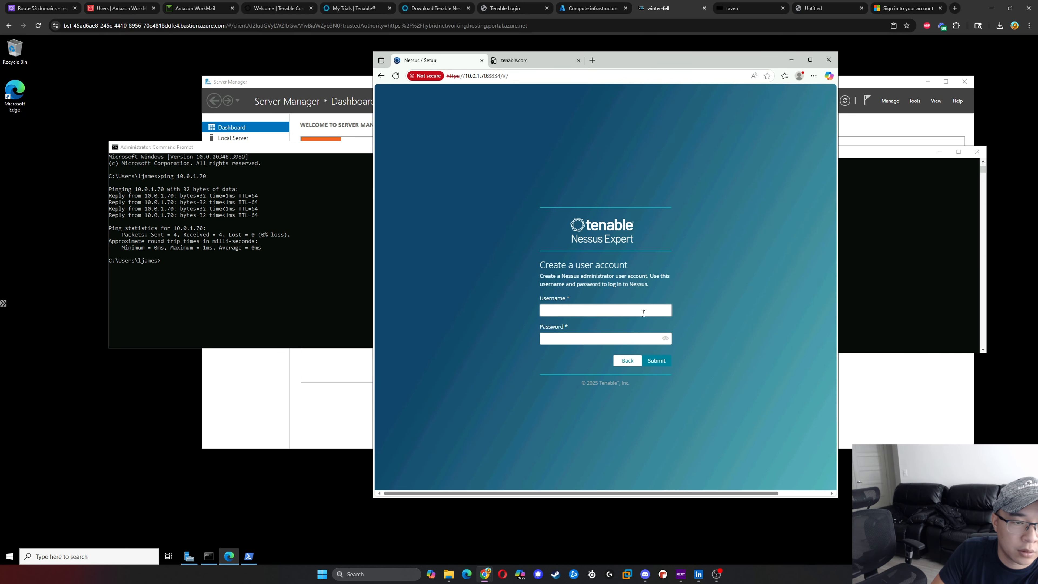
{"action": "type", "text": "ad"}
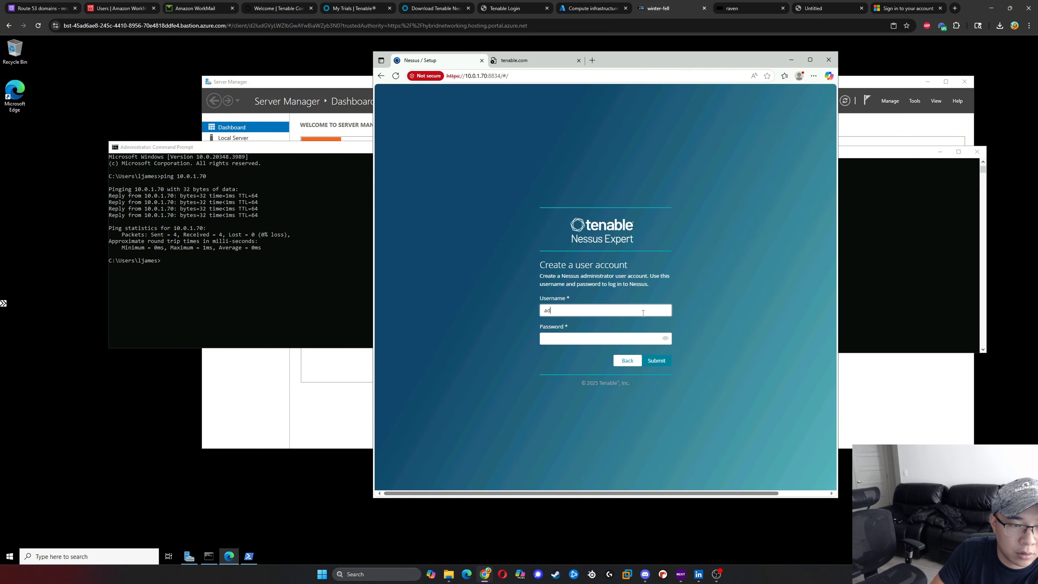
{"action": "key", "text": "BackSpace"}
{"action": "key", "text": "BackSpace"}
{"action": "key", "text": "BackSpace"}
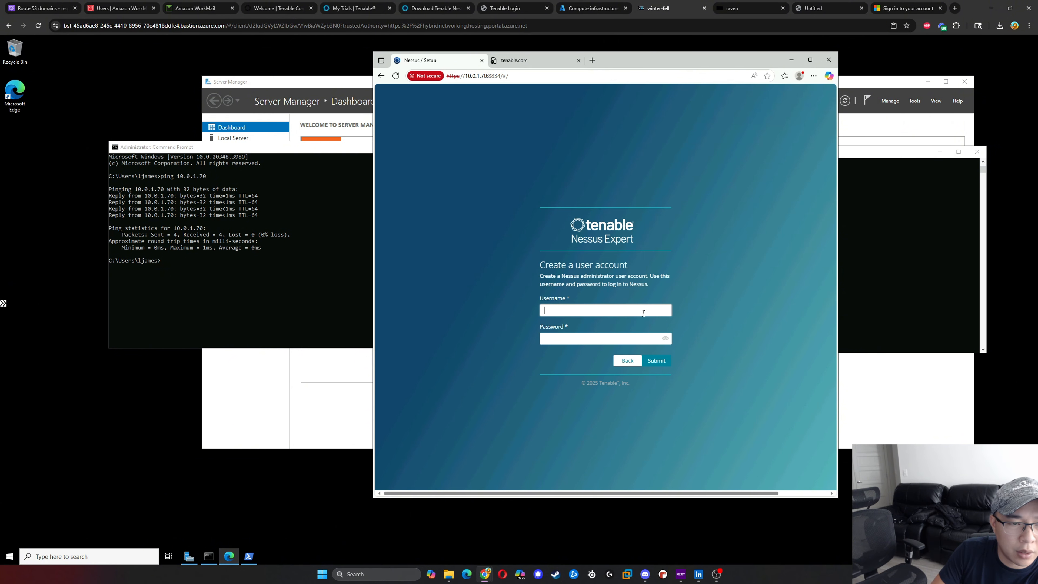
{"action": "type", "text": "admin"}
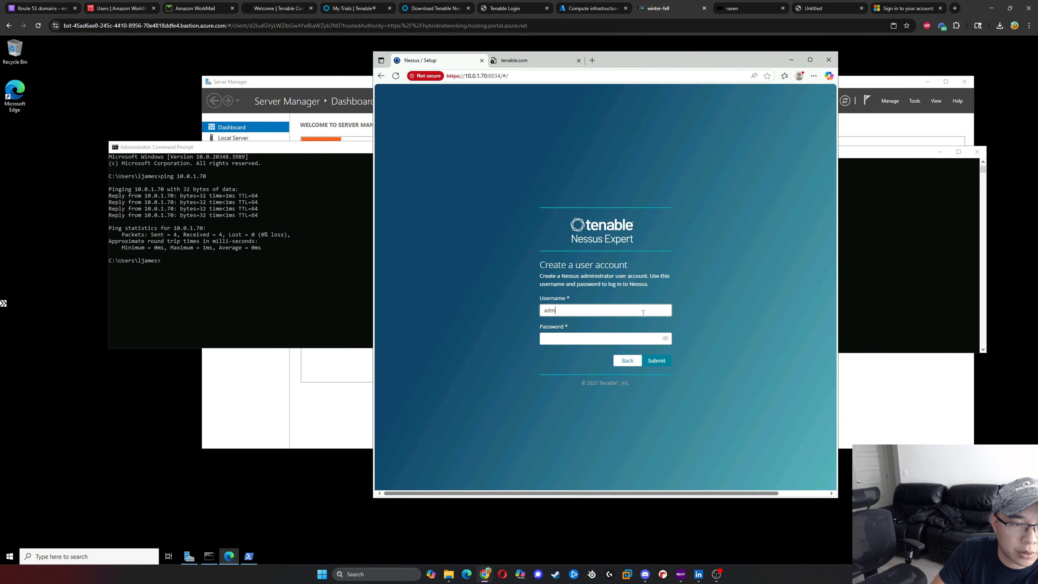
{"action": "key", "text": "Tab"}
{"action": "type", "text": "a"}
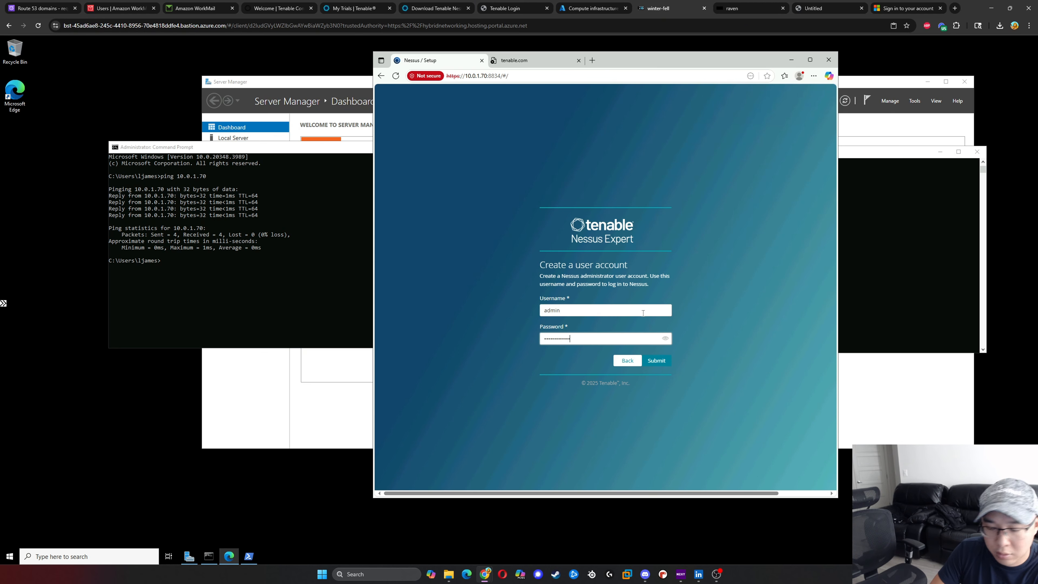
{"action": "key", "text": "Return"}
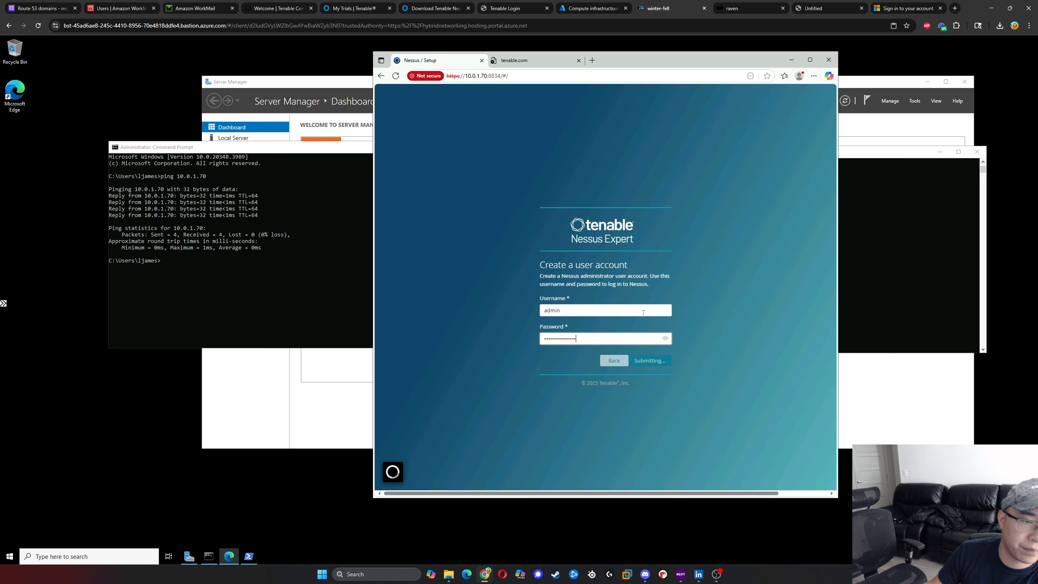
- Maximize the Edge window showing the Nessus initialization page on winter-fell
{"action": "left_click", "coordinate": [738, 180]}
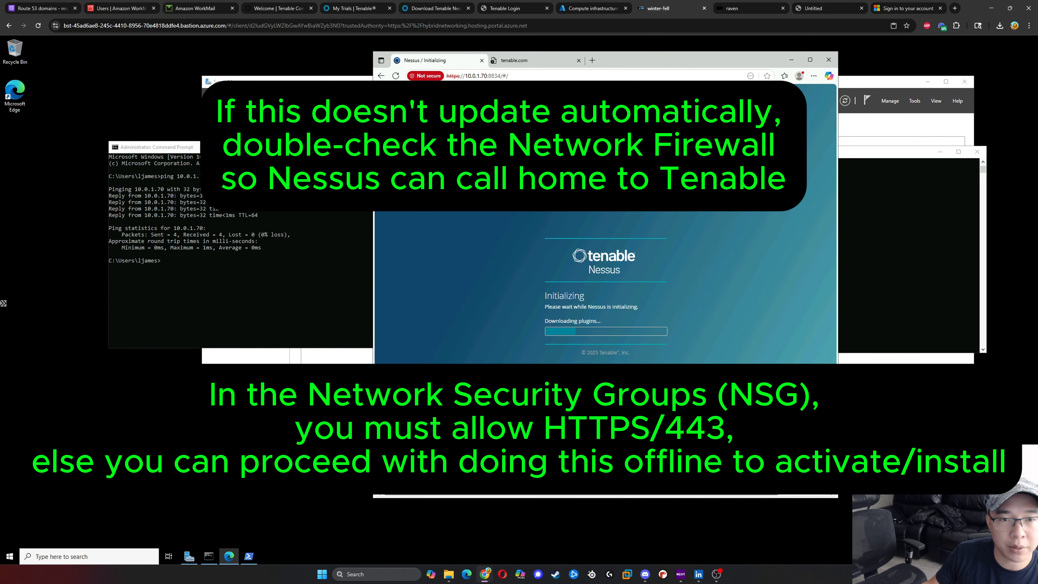
{"action": "left_click", "coordinate": [810, 60]}
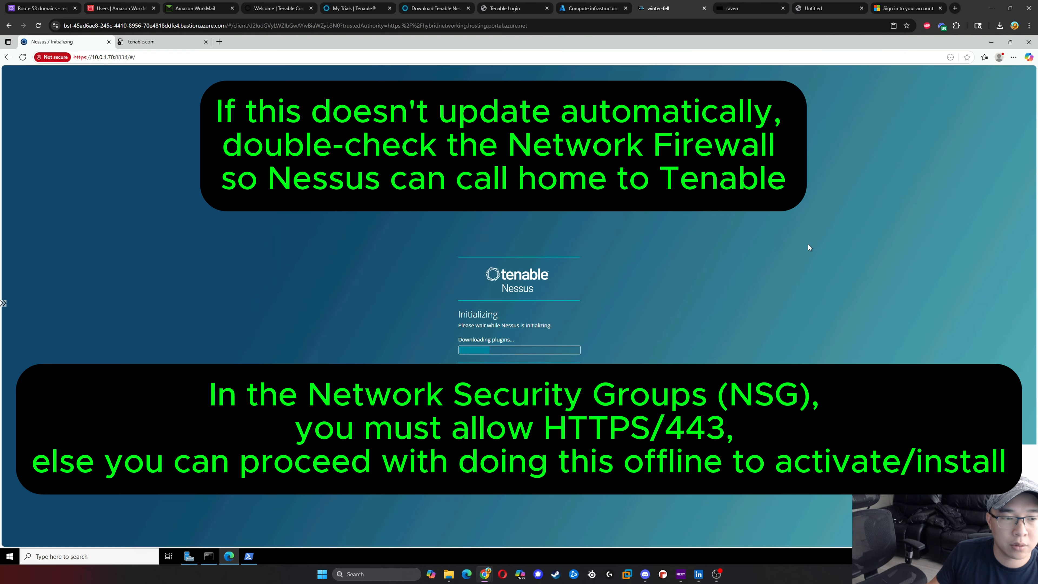